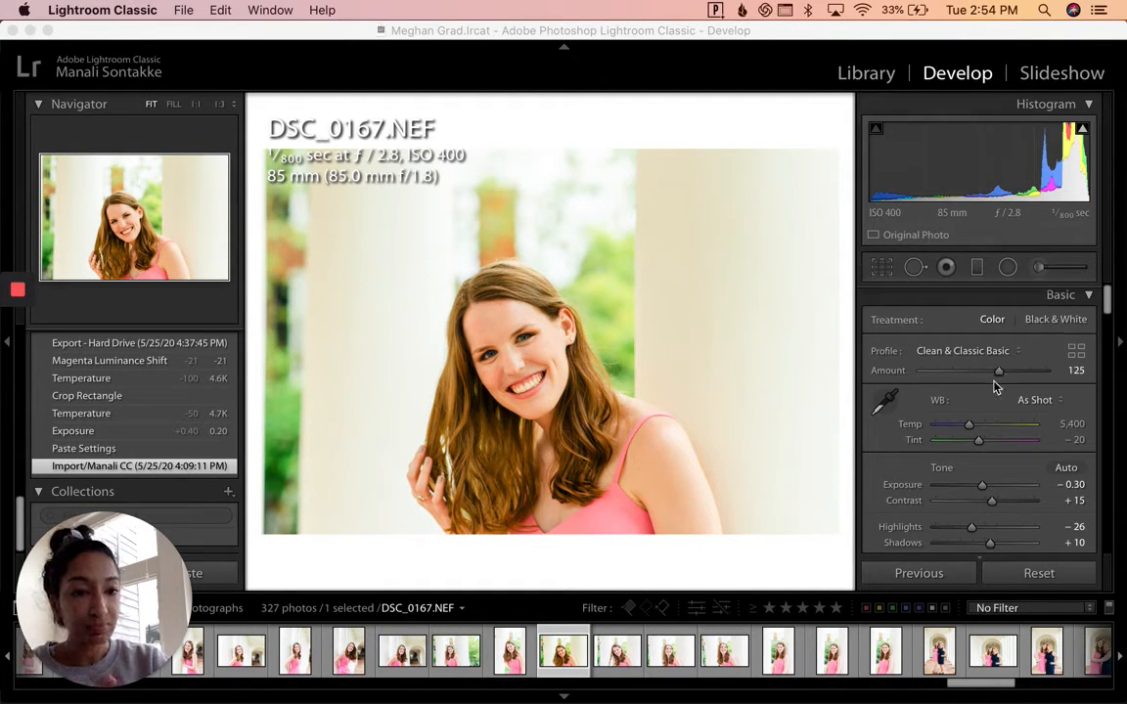
Try the Clean & Classic Basic profile at amounts of 0 and 107, finishing with the amount at 125
scroll(998, 379, down, 1)
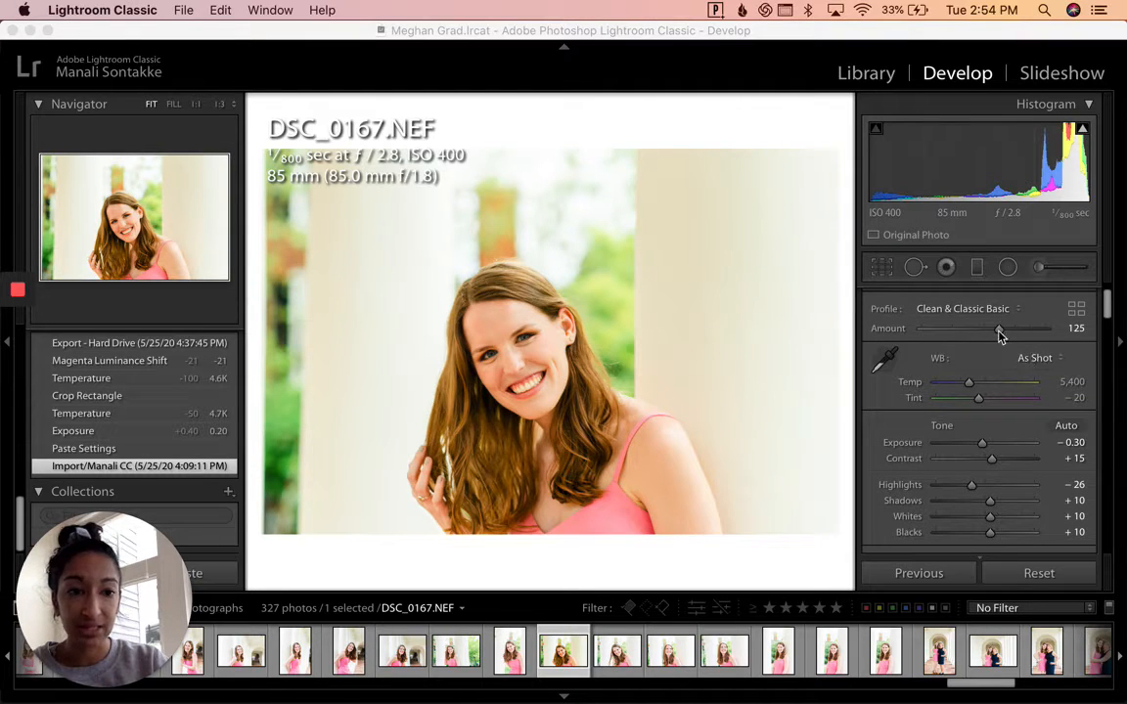
drag(999, 330, 896, 329)
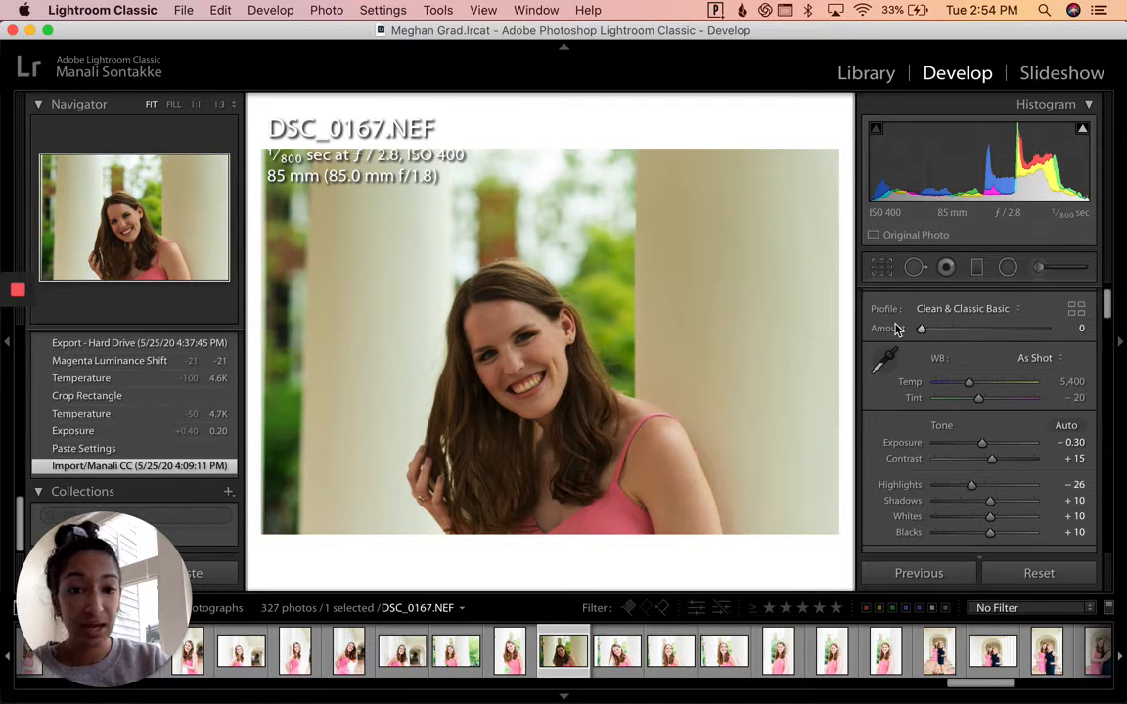
mouse_move(895, 328)
mouse_down()
mouse_move(986, 338)
mouse_move(911, 340)
mouse_up()
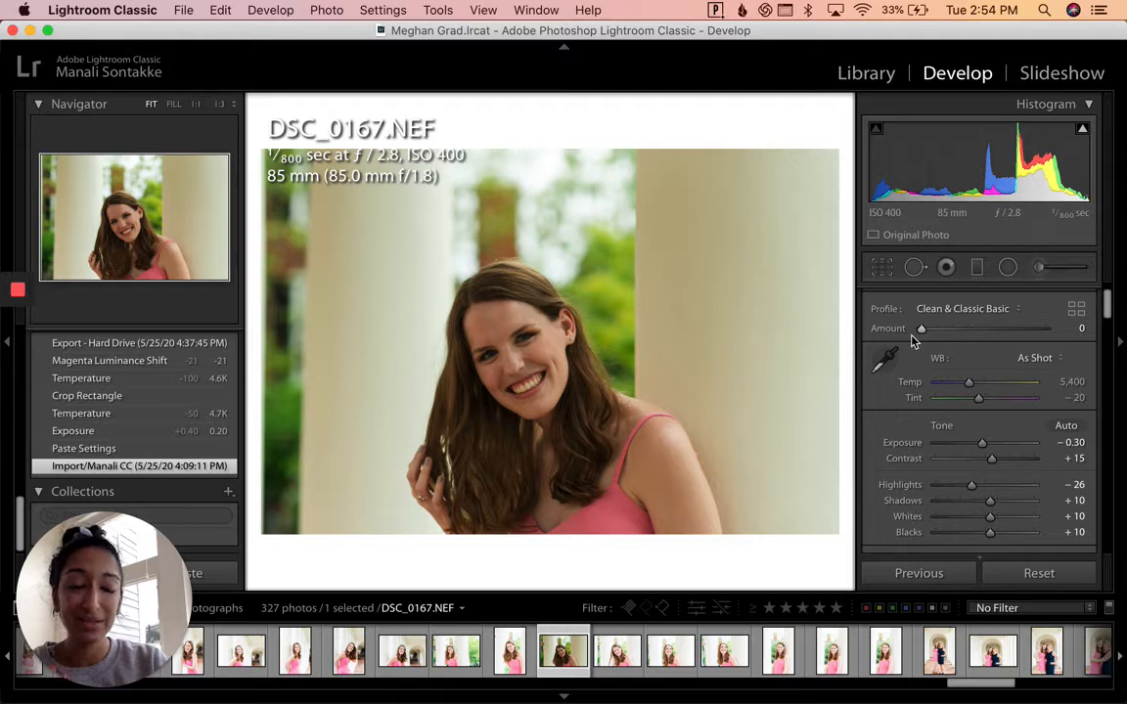
drag(913, 340, 999, 340)
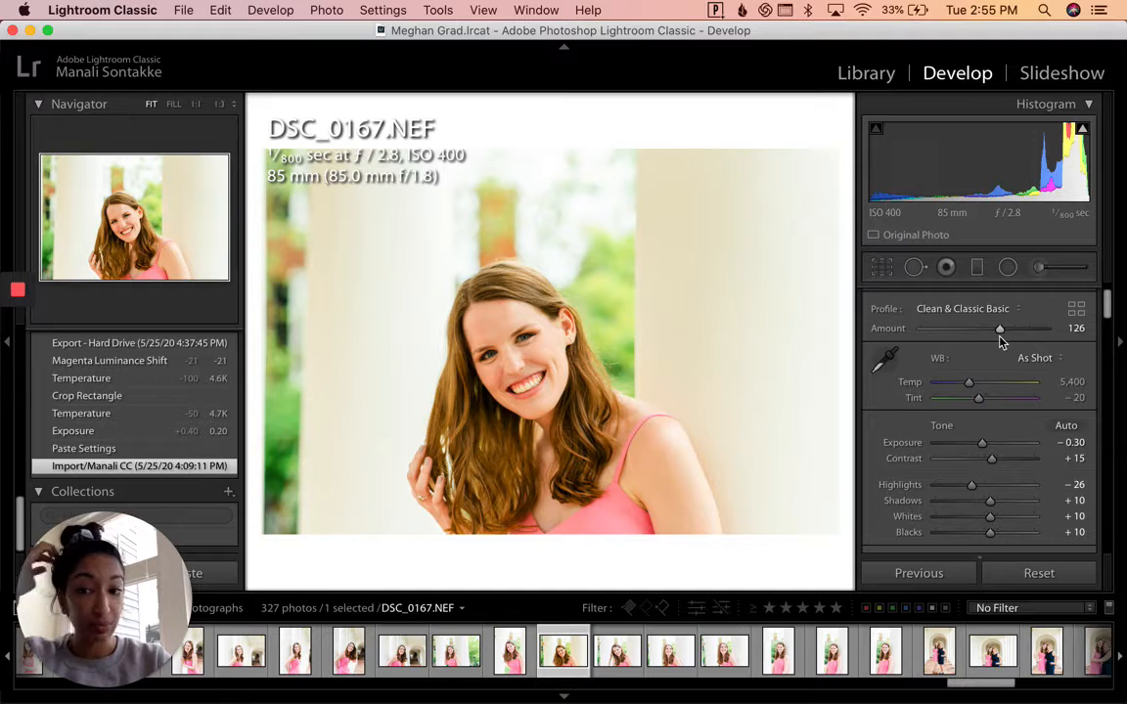
mouse_move(1000, 341)
mouse_down()
mouse_move(916, 339)
mouse_move(1067, 347)
mouse_move(988, 330)
mouse_up()
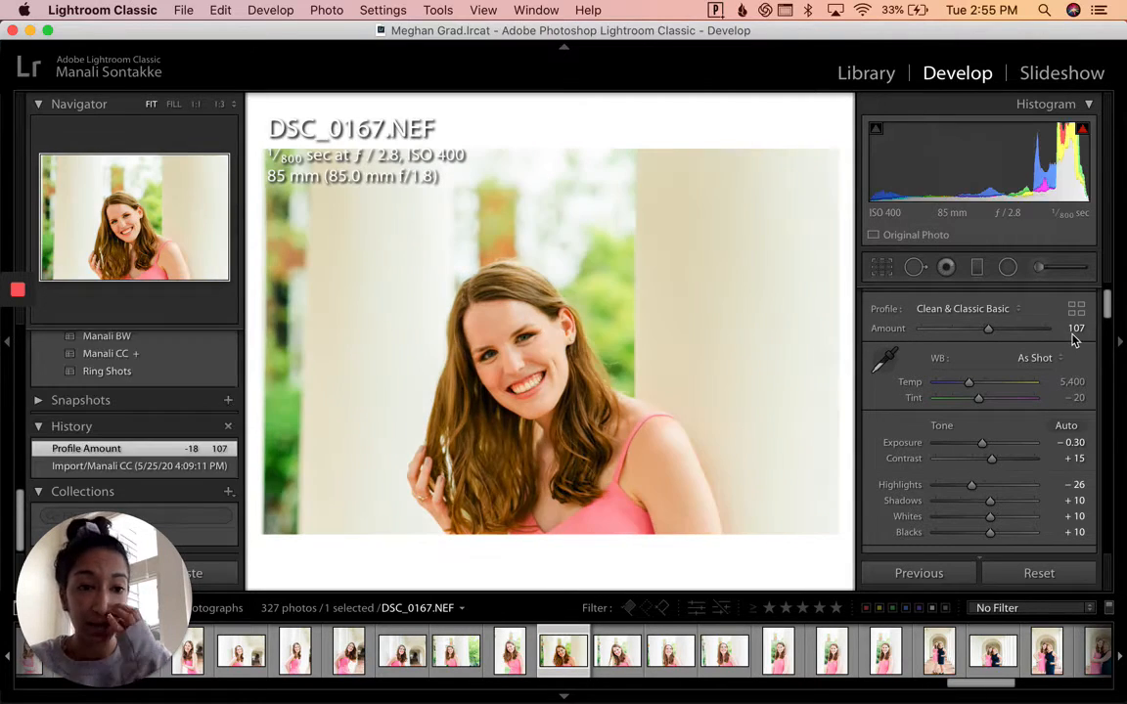
click(1076, 331)
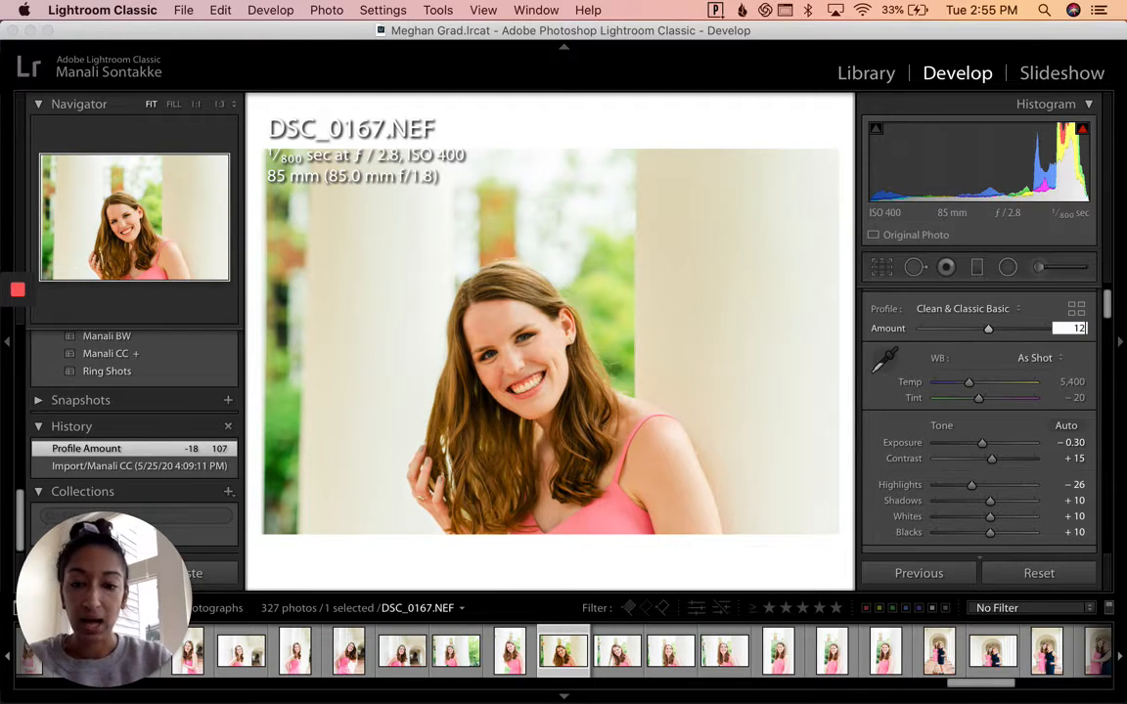
text(125)
key(Return)
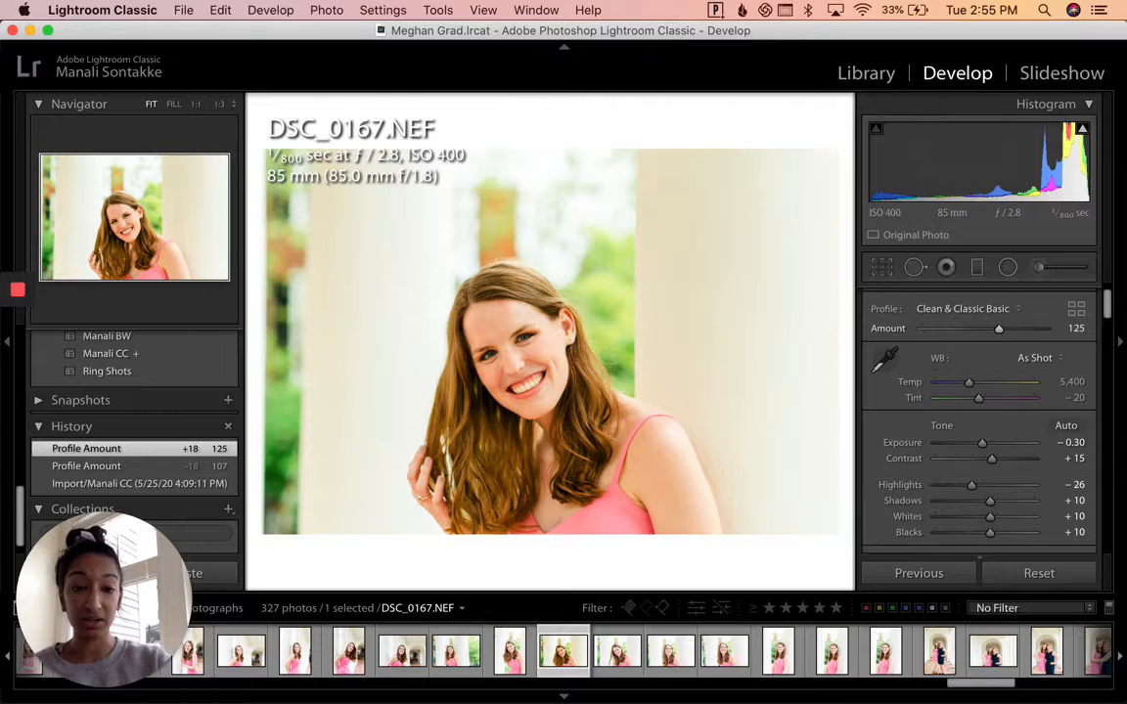
Review the photo's Tone and Presence settings, from Highlights and Contrast through Clarity to Vibrance and Saturation
scroll(902, 448, down, 5)
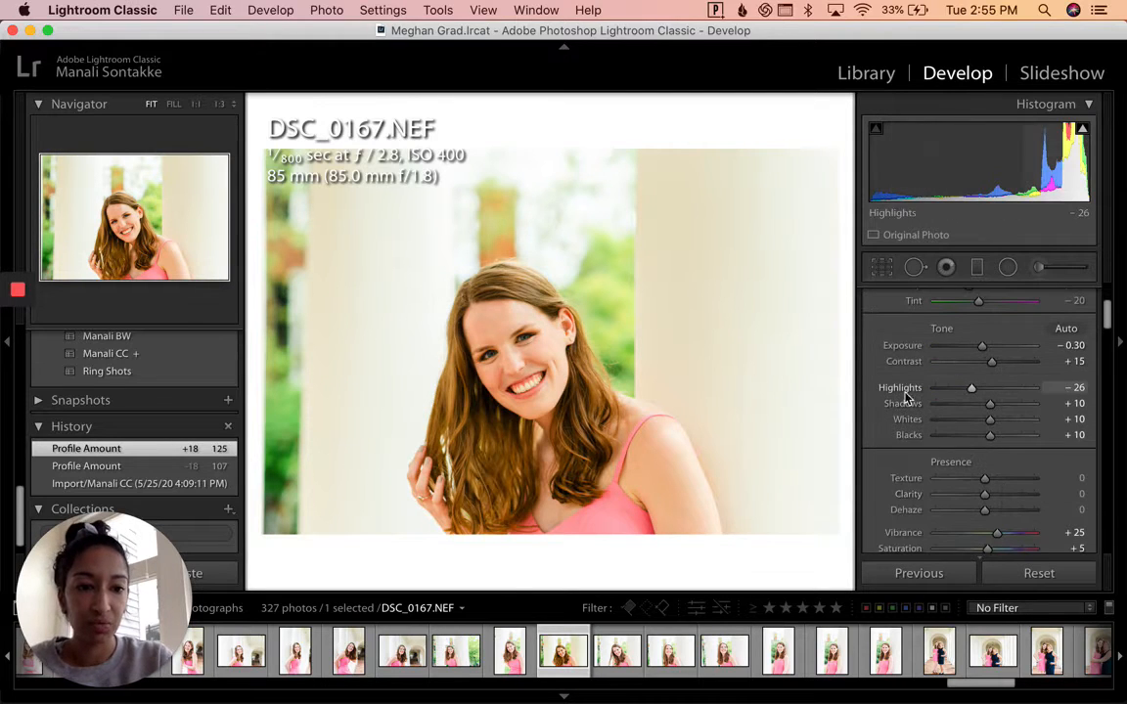
click(1076, 389)
key(Right)
key(shift+Left)
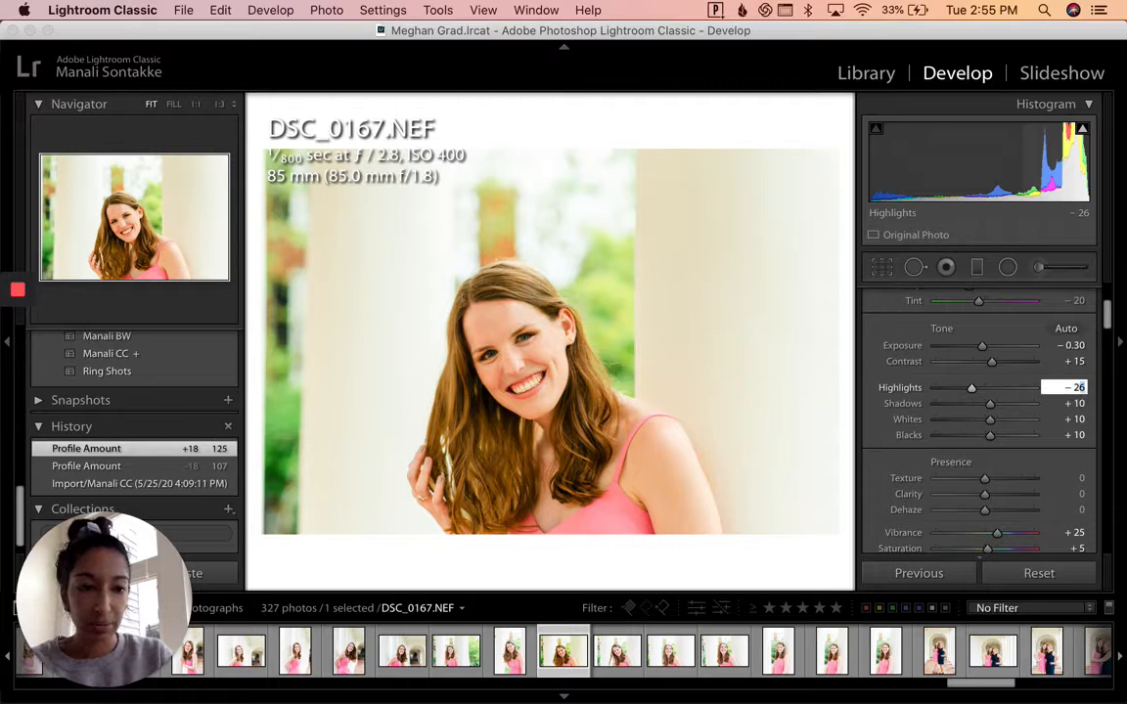
click(1101, 397)
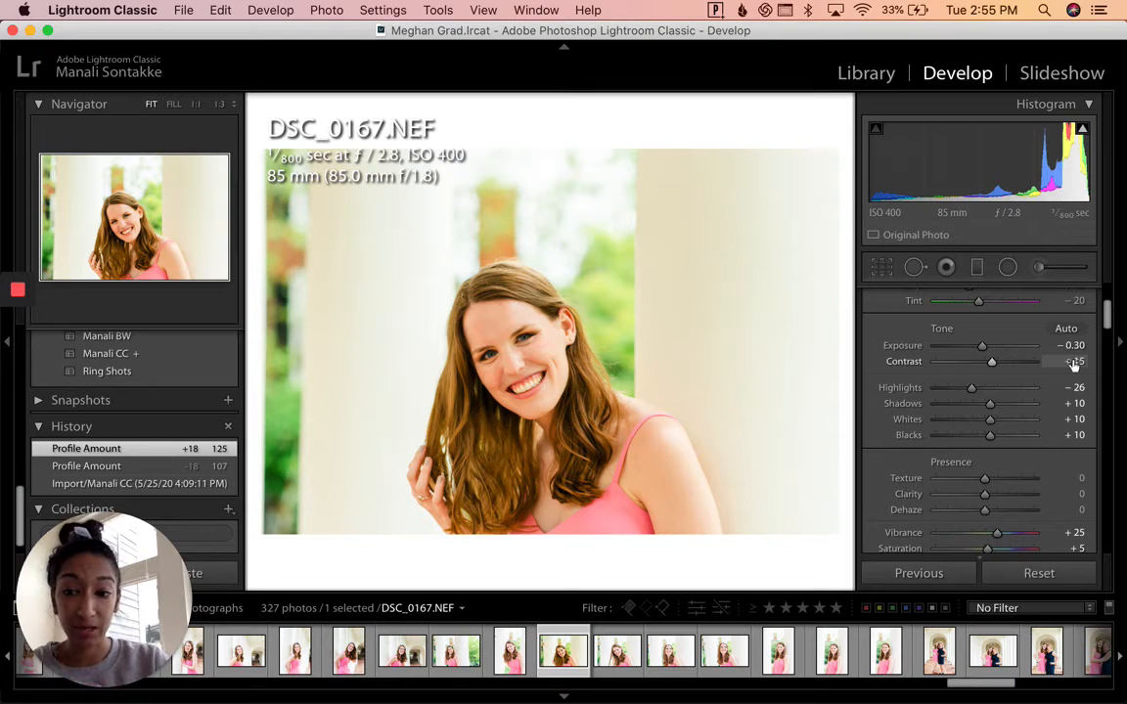
scroll(1069, 366, down, 3)
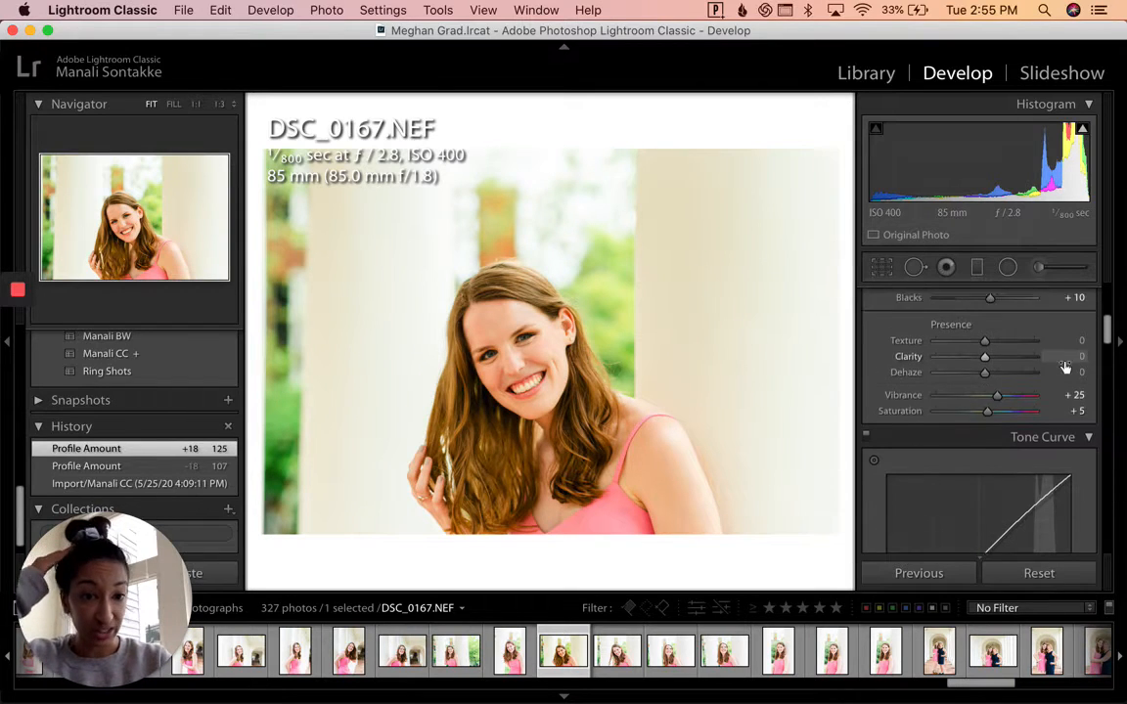
scroll(1064, 391, down, 1)
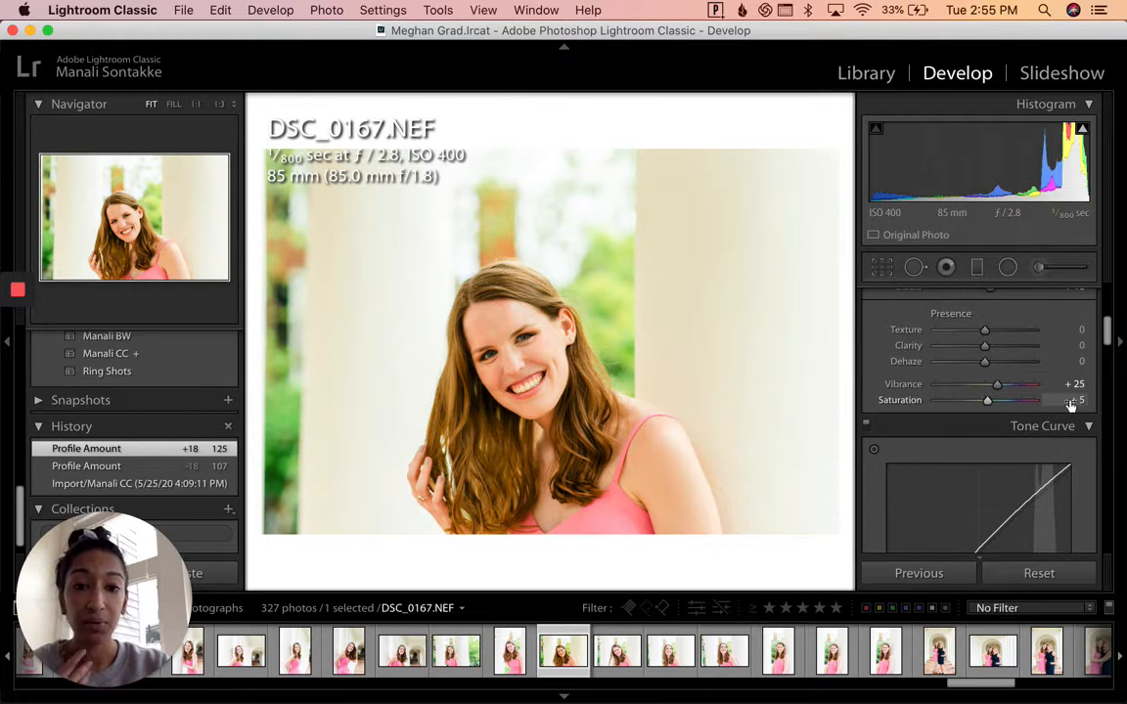
click(1071, 403)
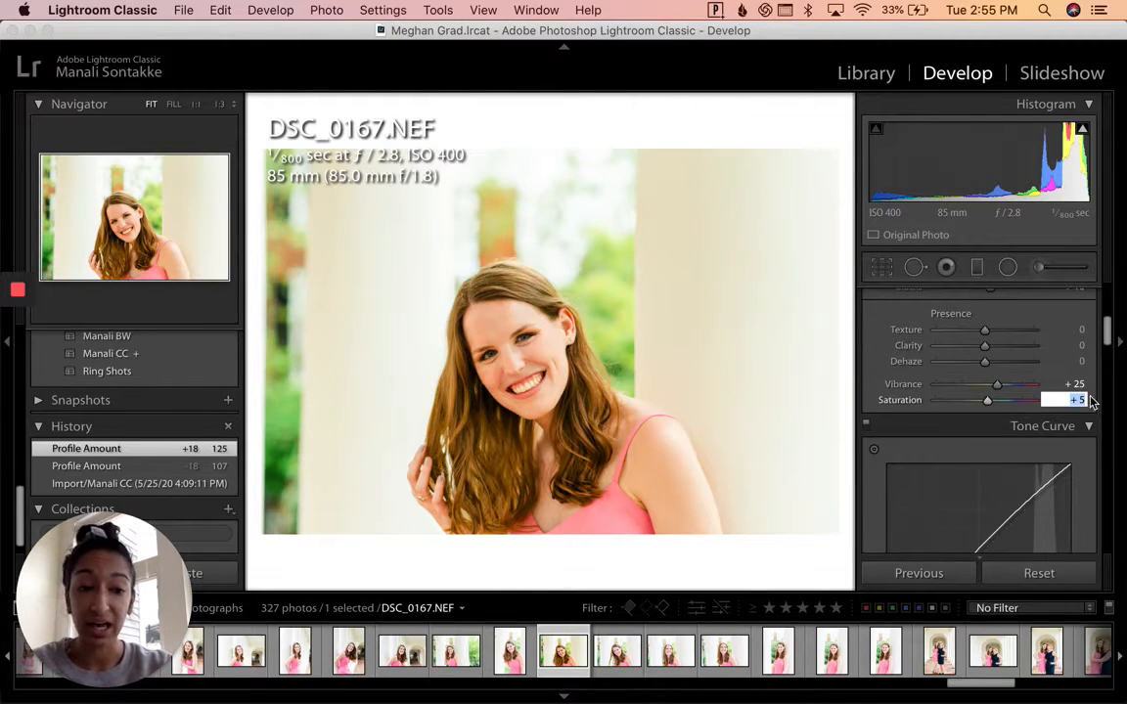
click(1094, 382)
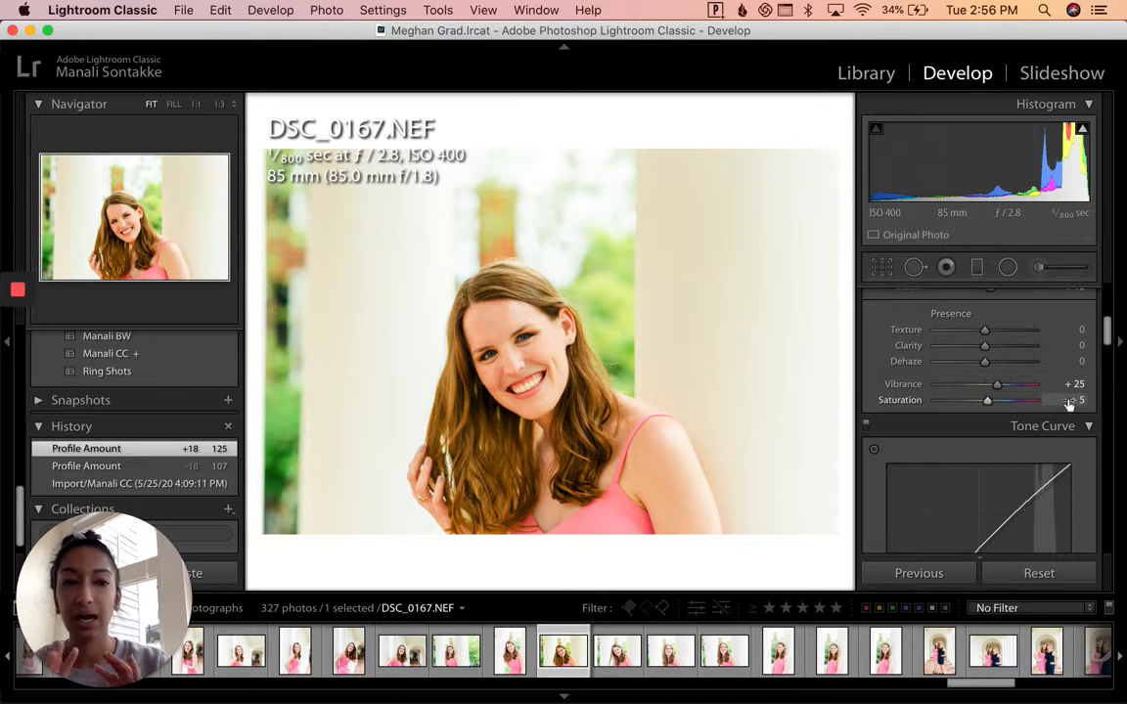
Set the Highlights region of the tone curve to -15 and check the curve's shape
scroll(1069, 403, down, 8)
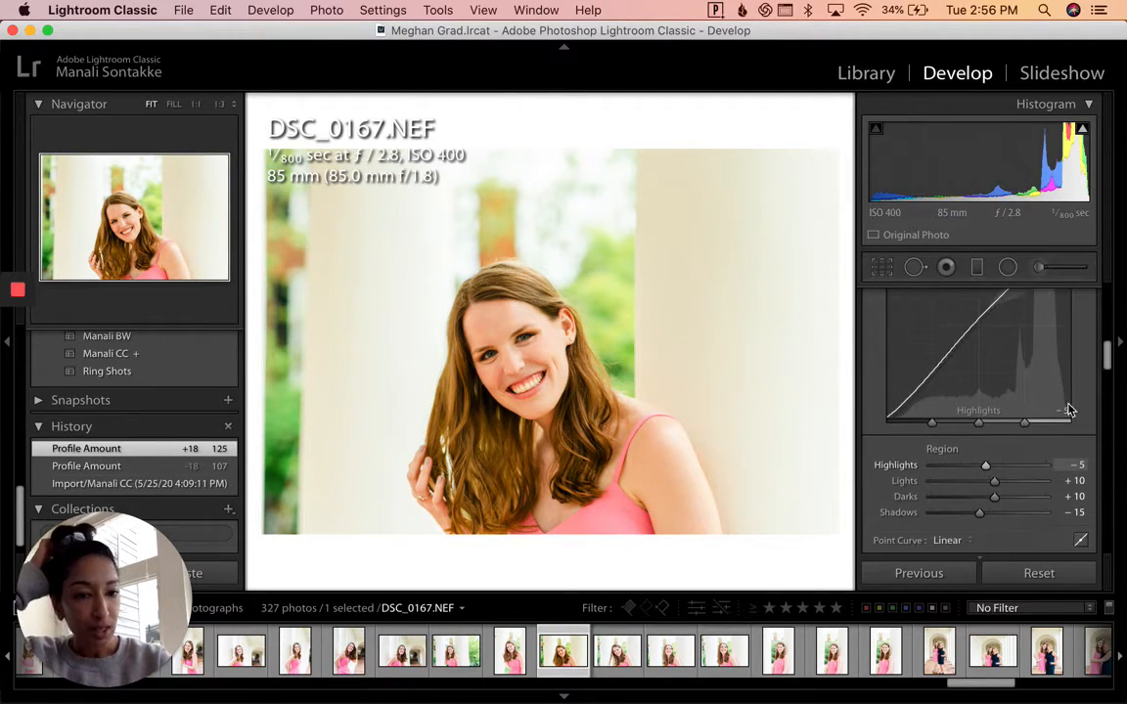
click(1071, 404)
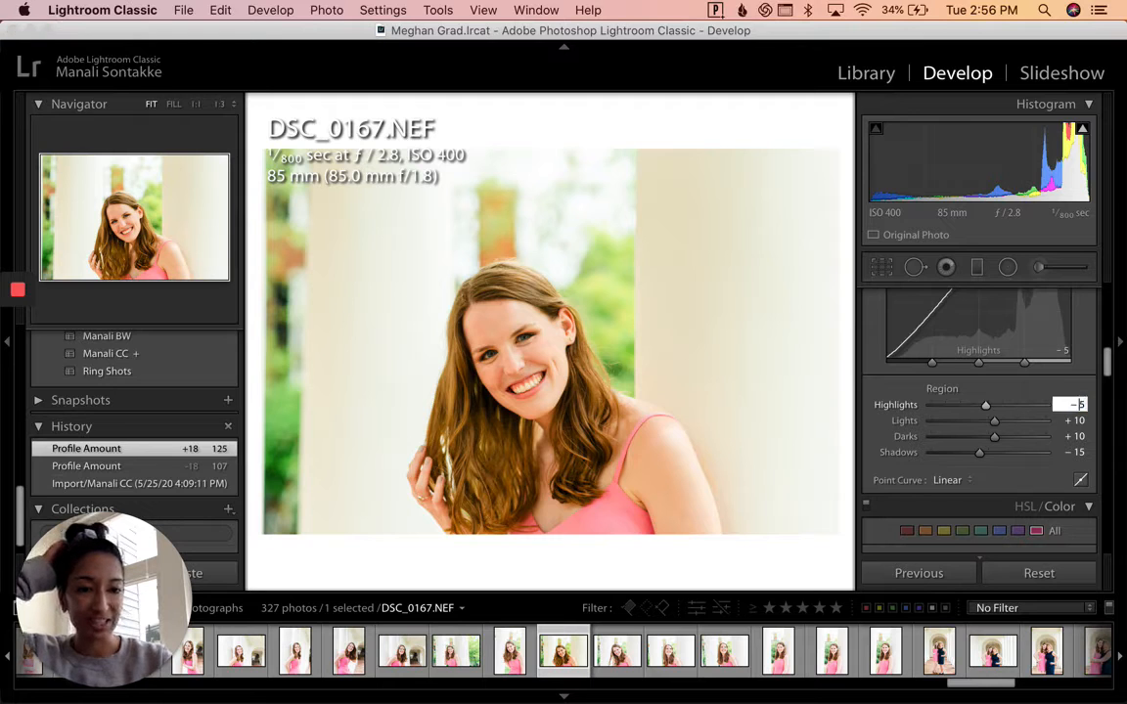
text(1)
key(Return)
scroll(1097, 427, up, 3)
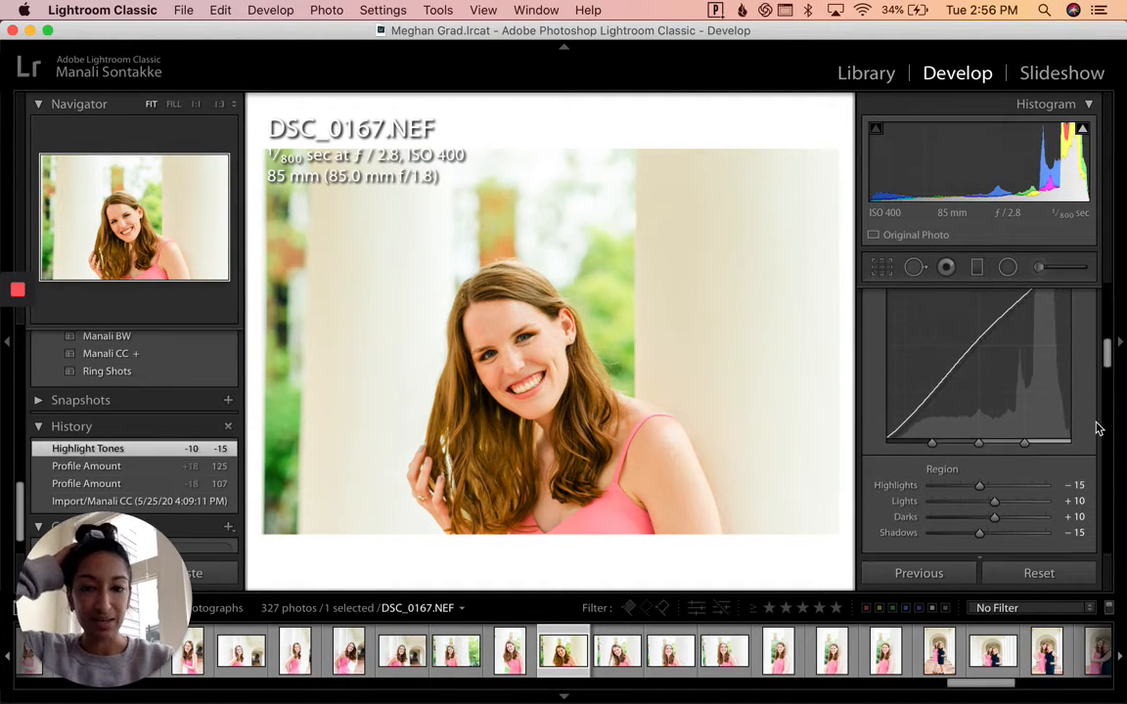
scroll(1097, 428, up, 3)
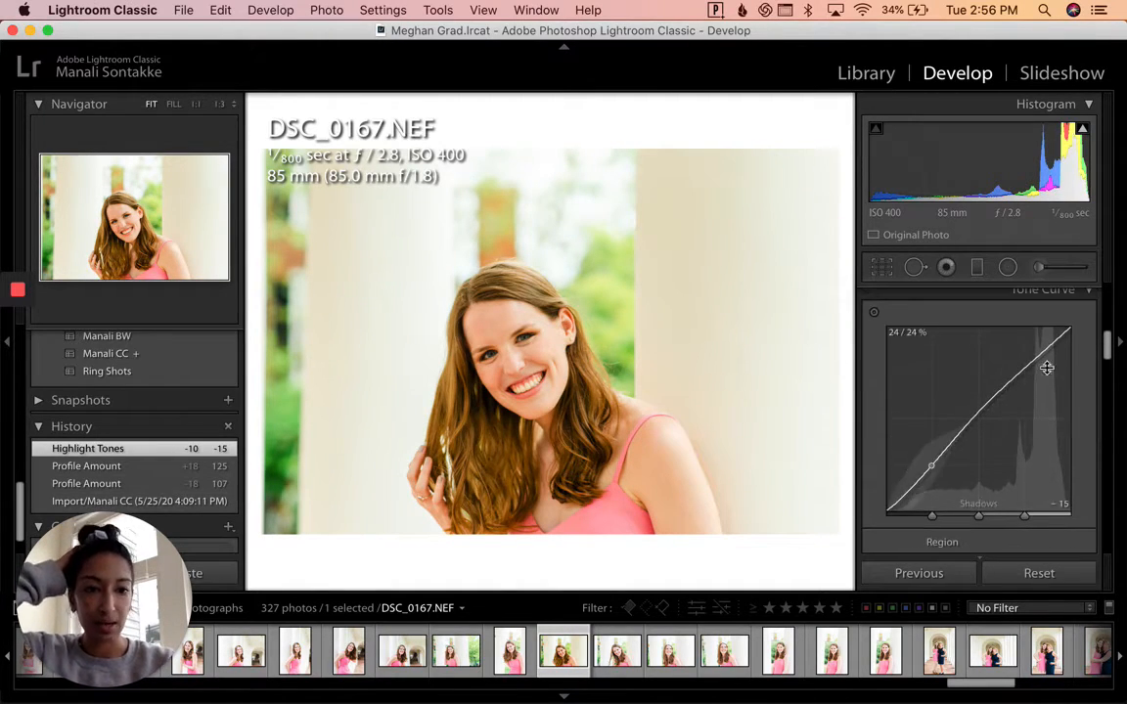
scroll(1043, 450, down, 3)
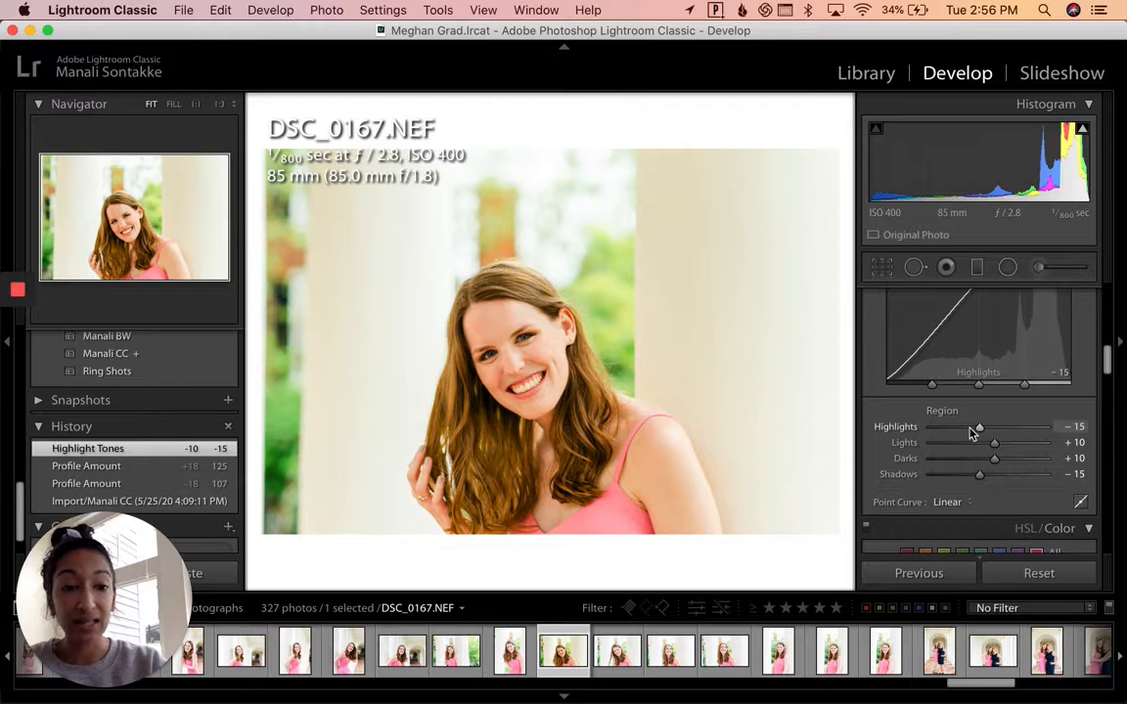
Try the Split Toning highlights saturation at 84 and 1, finishing with it at 8
scroll(971, 433, down, 4)
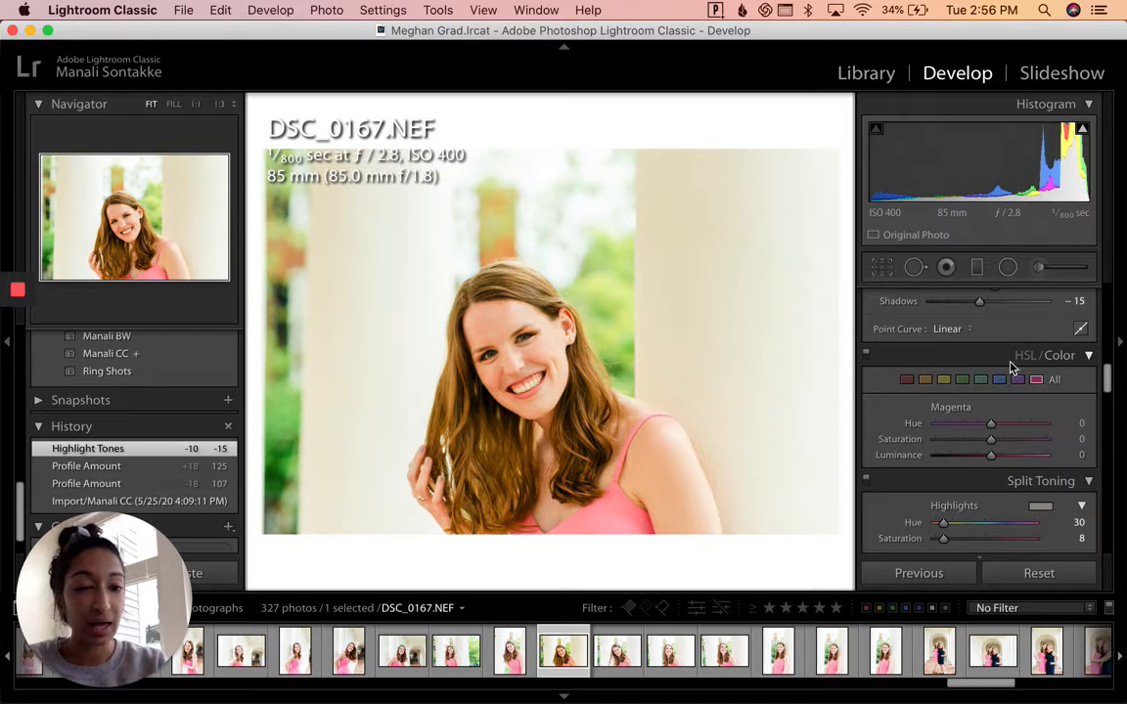
scroll(1024, 388, down, 3)
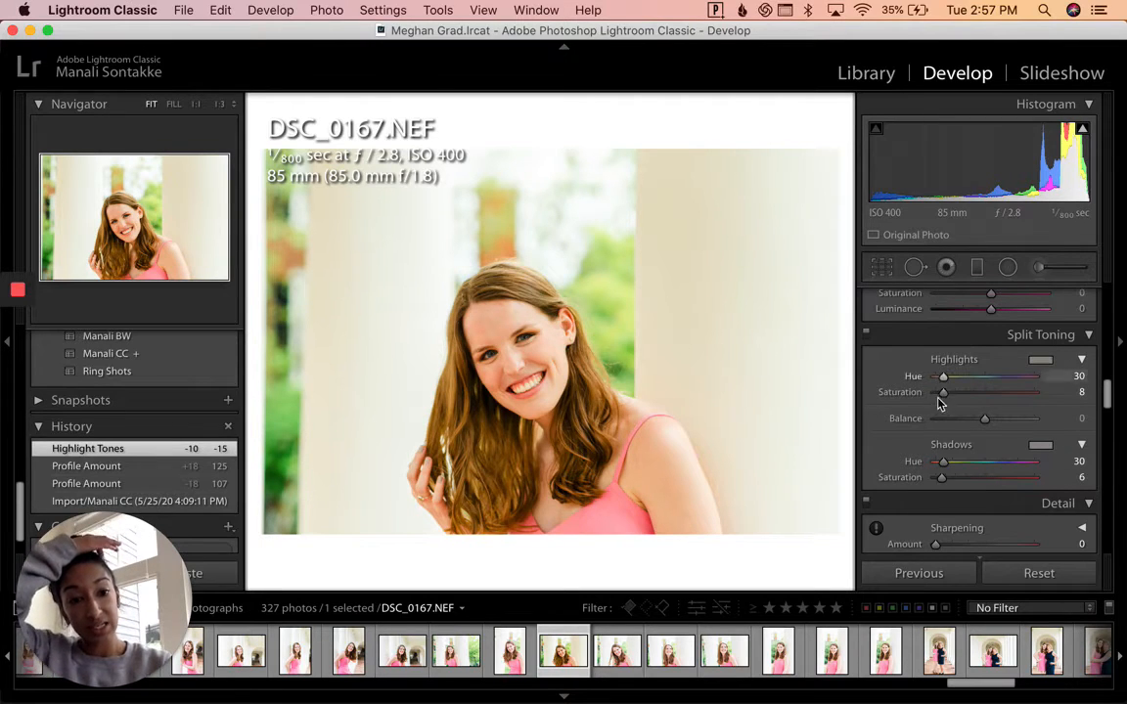
drag(944, 397, 1020, 397)
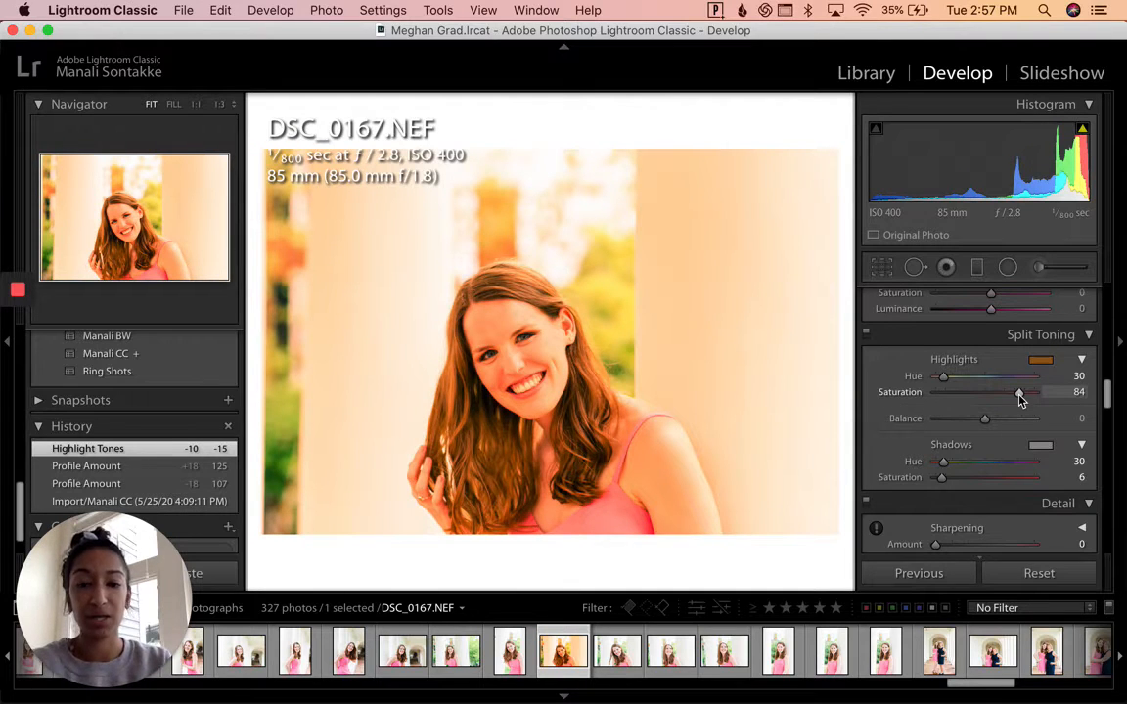
drag(1020, 397, 910, 389)
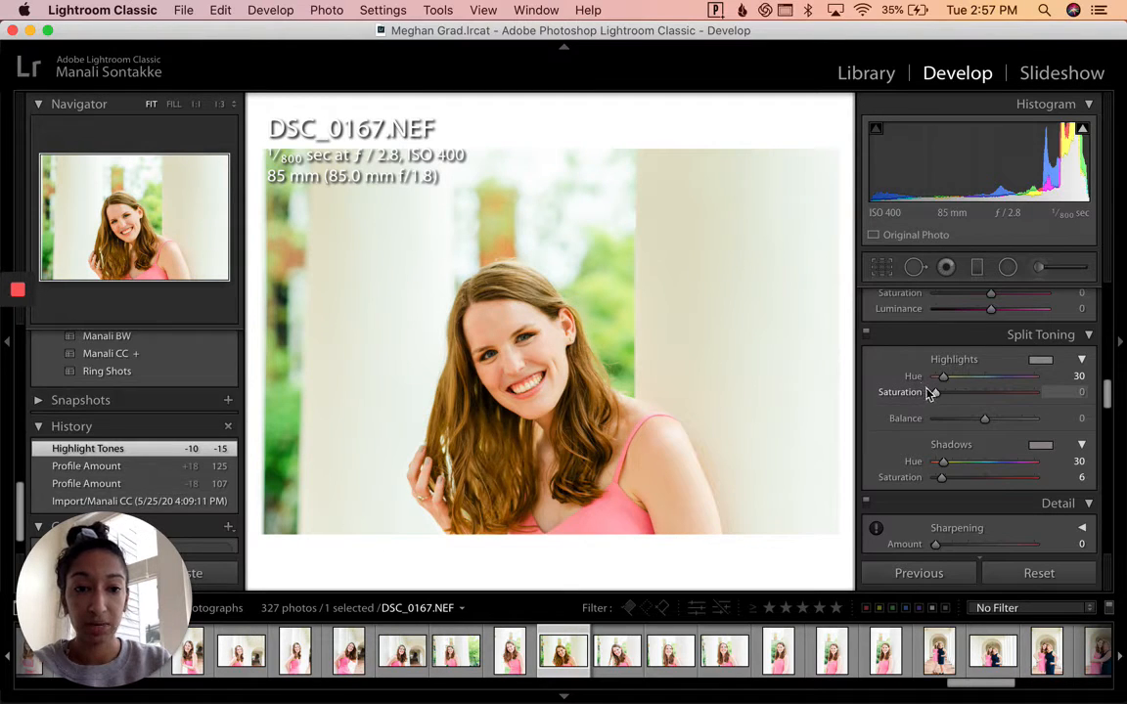
drag(934, 394, 936, 396)
click(1042, 391)
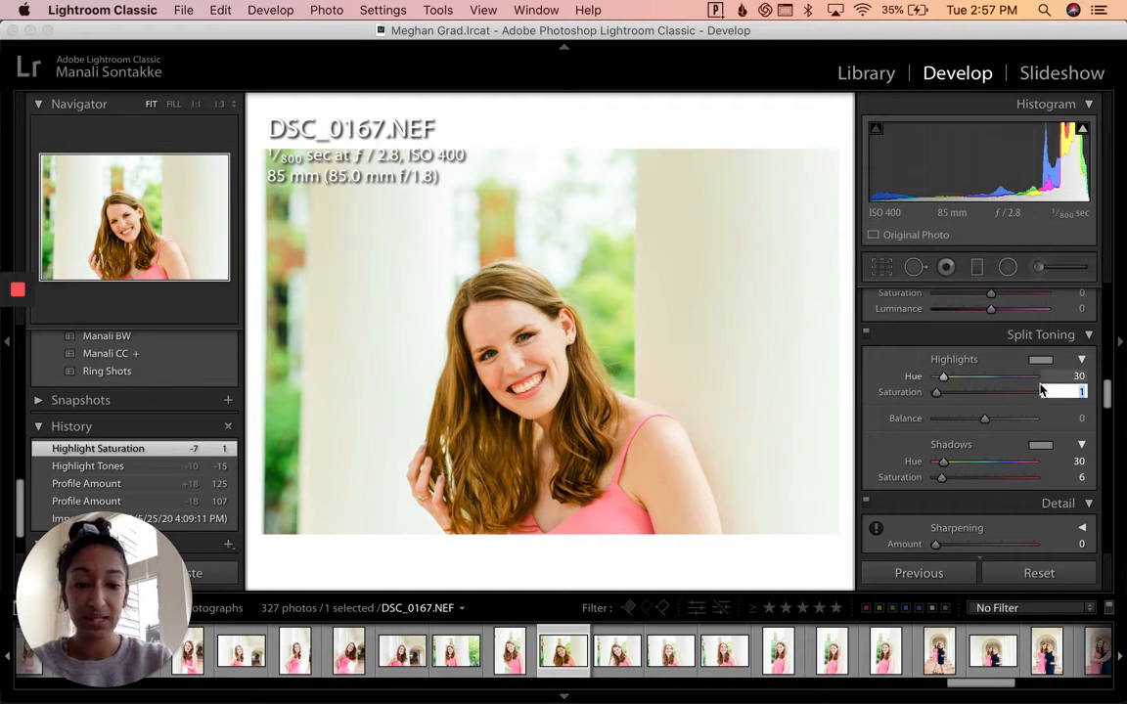
key(Return)
Try a Split Toning highlights hue of 253, finishing with the hue at 30
drag(943, 381, 1006, 380)
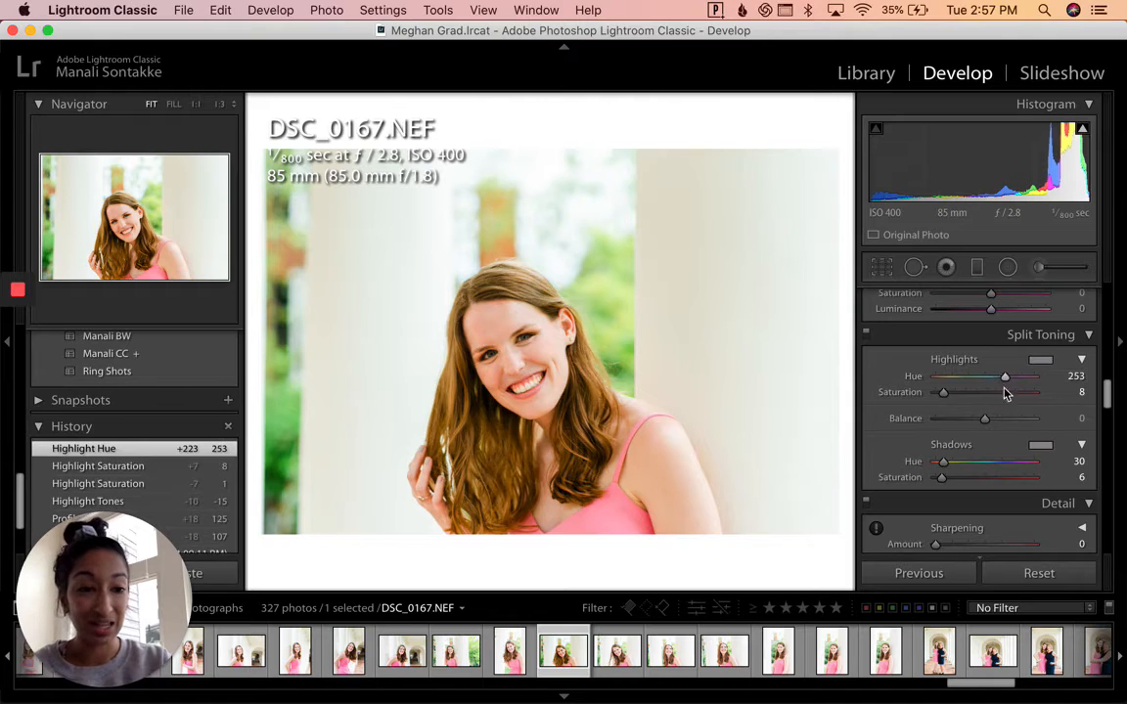
click(1076, 375)
text(30)
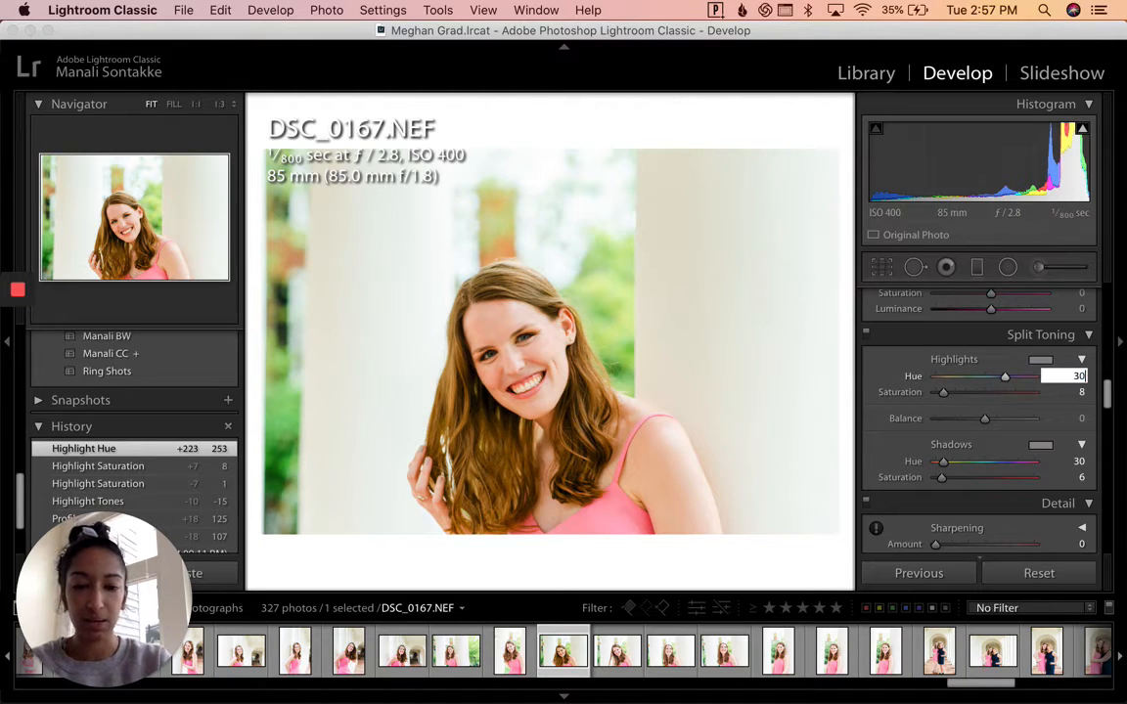
key(Return)
Try the Split Toning shadows saturation at 0 and 92, finishing with it at 6
scroll(932, 454, down, 2)
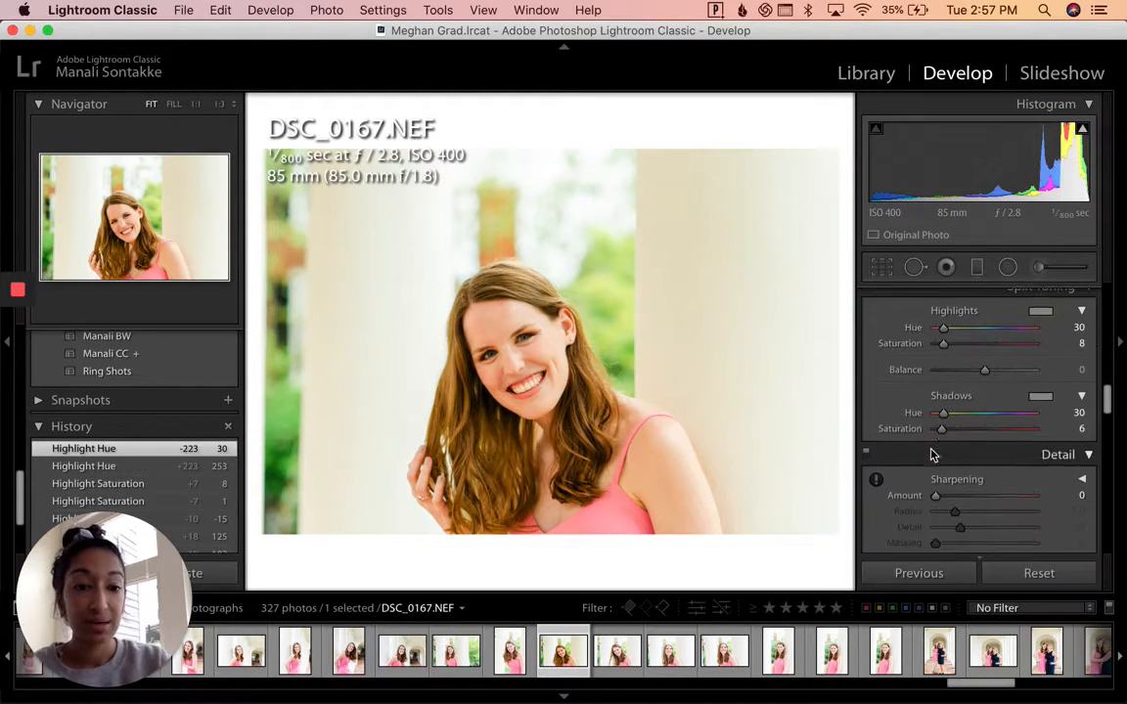
drag(943, 430, 914, 437)
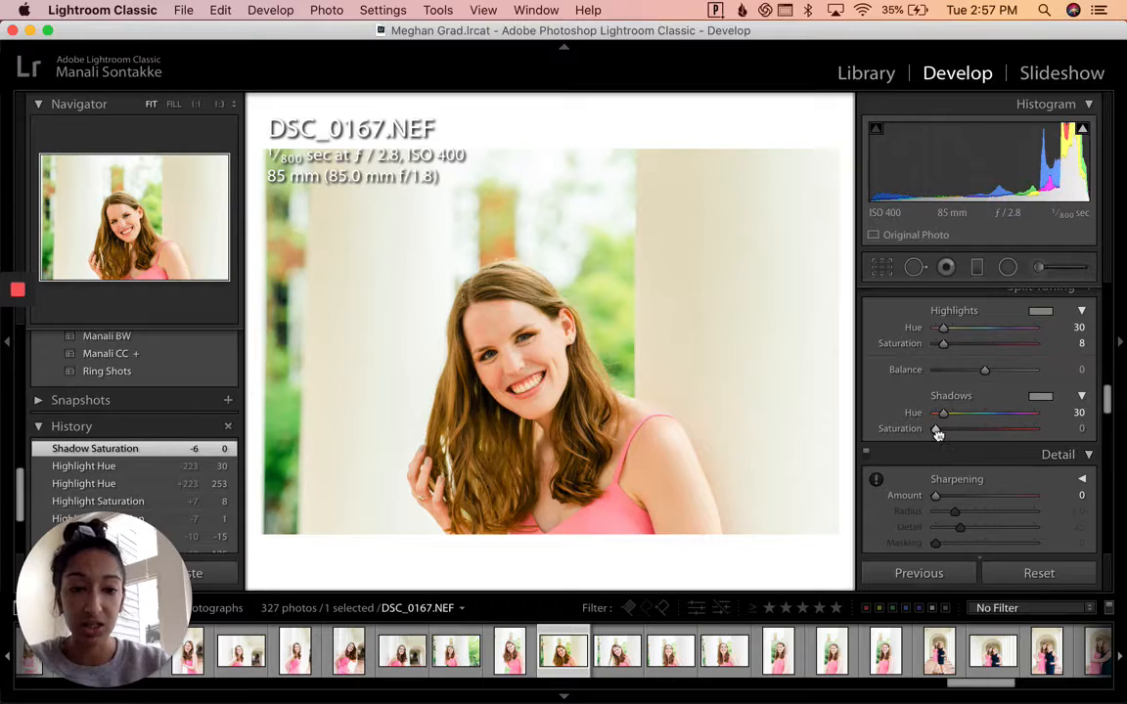
mouse_move(1045, 437)
mouse_down()
mouse_move(1124, 433)
mouse_move(1033, 430)
mouse_up()
drag(938, 421, 1007, 431)
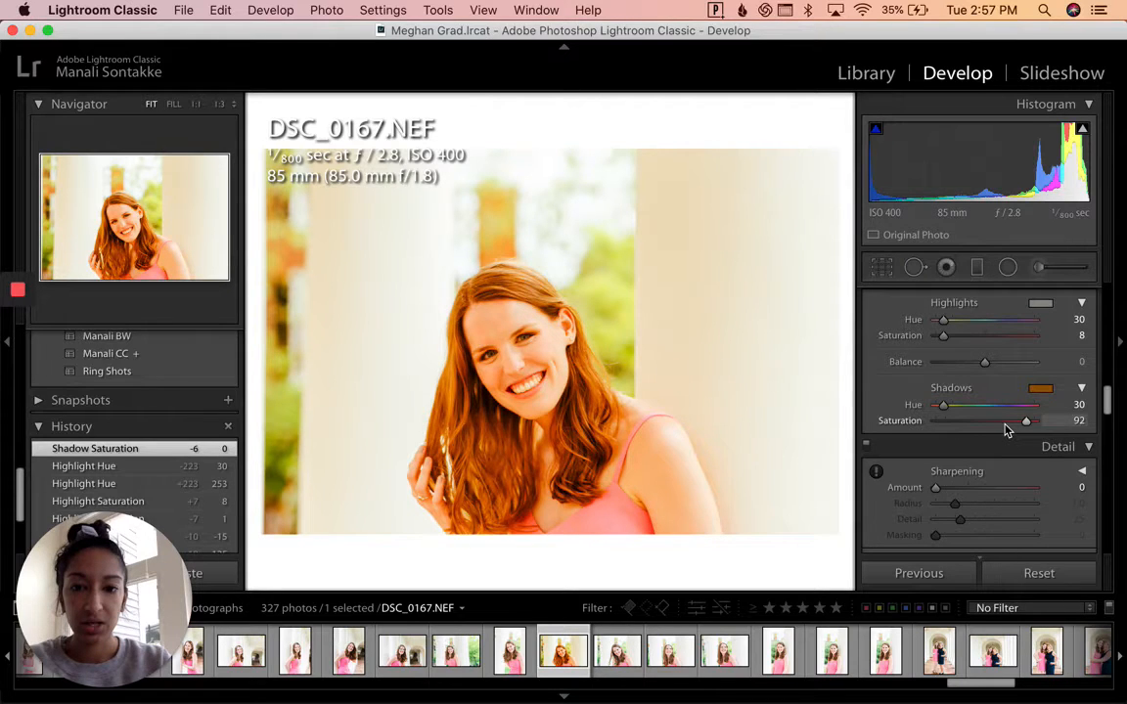
drag(1007, 430, 921, 427)
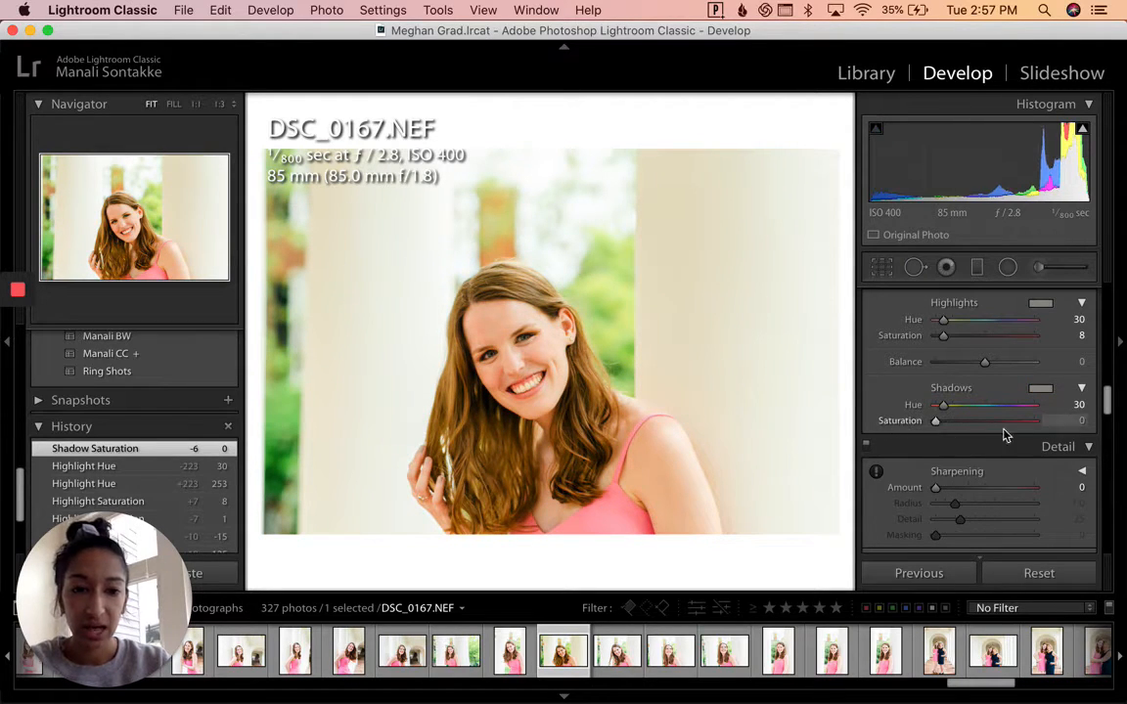
click(1082, 422)
text(6)
key(Return)
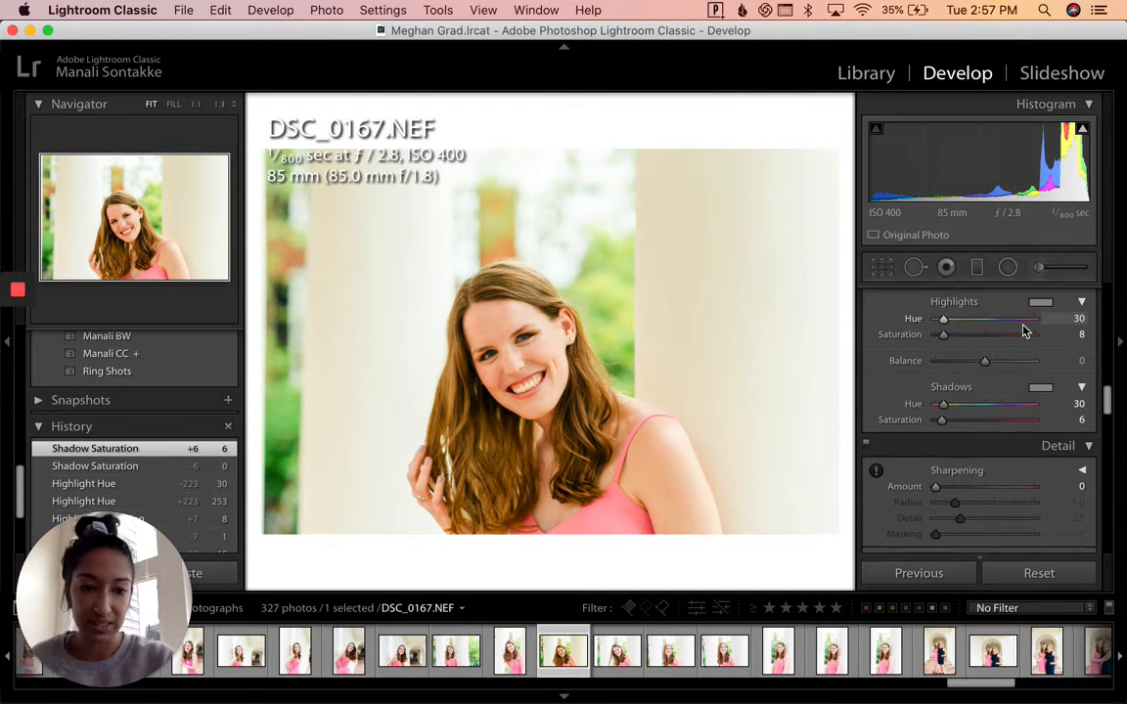
Bring up the export settings for the portrait and review the file settings, image sizing and output sharpening options
scroll(1022, 391, down, 5)
scroll(1023, 411, down, 1)
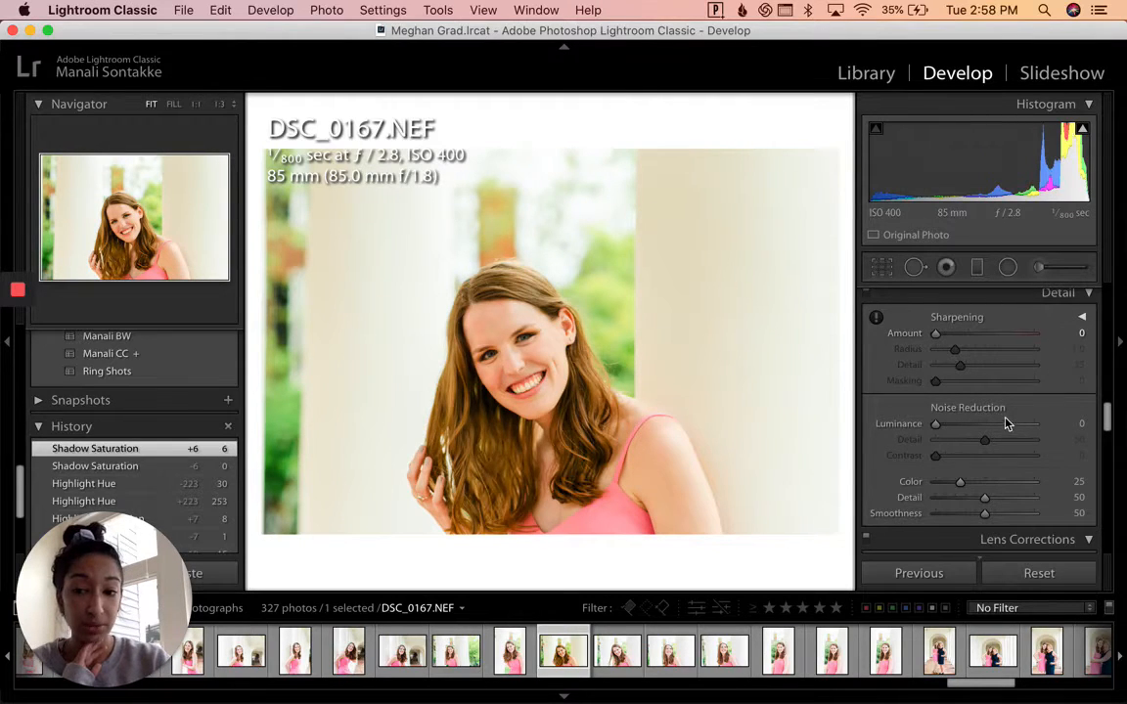
click(186, 11)
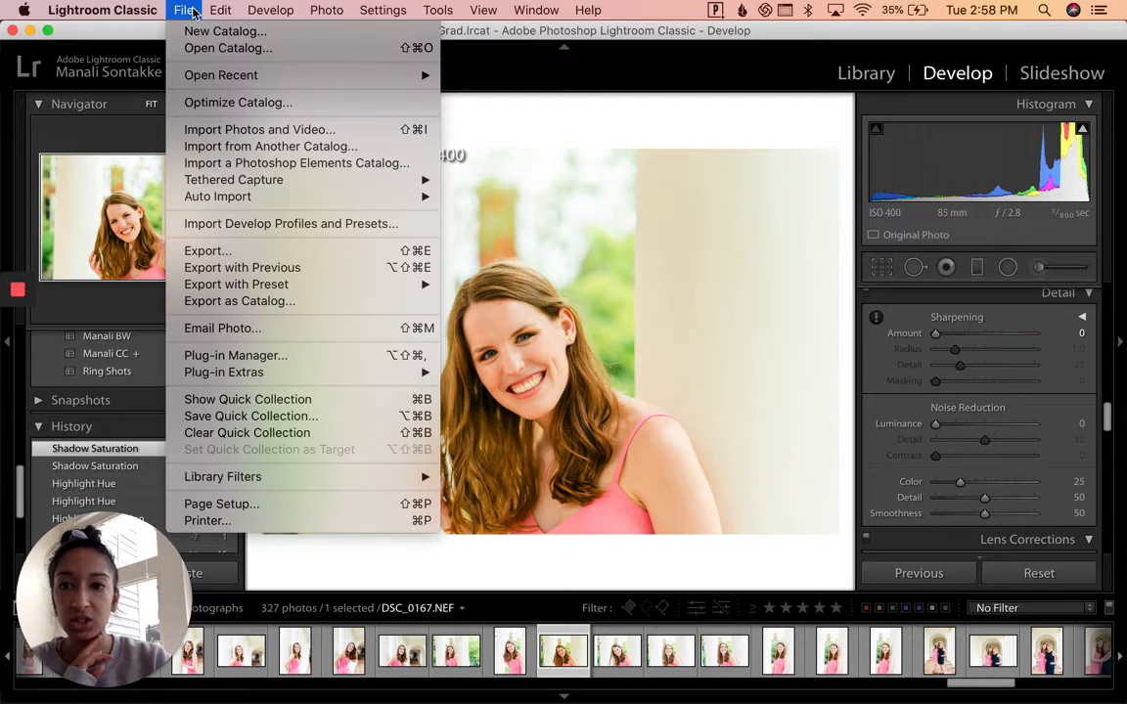
click(224, 251)
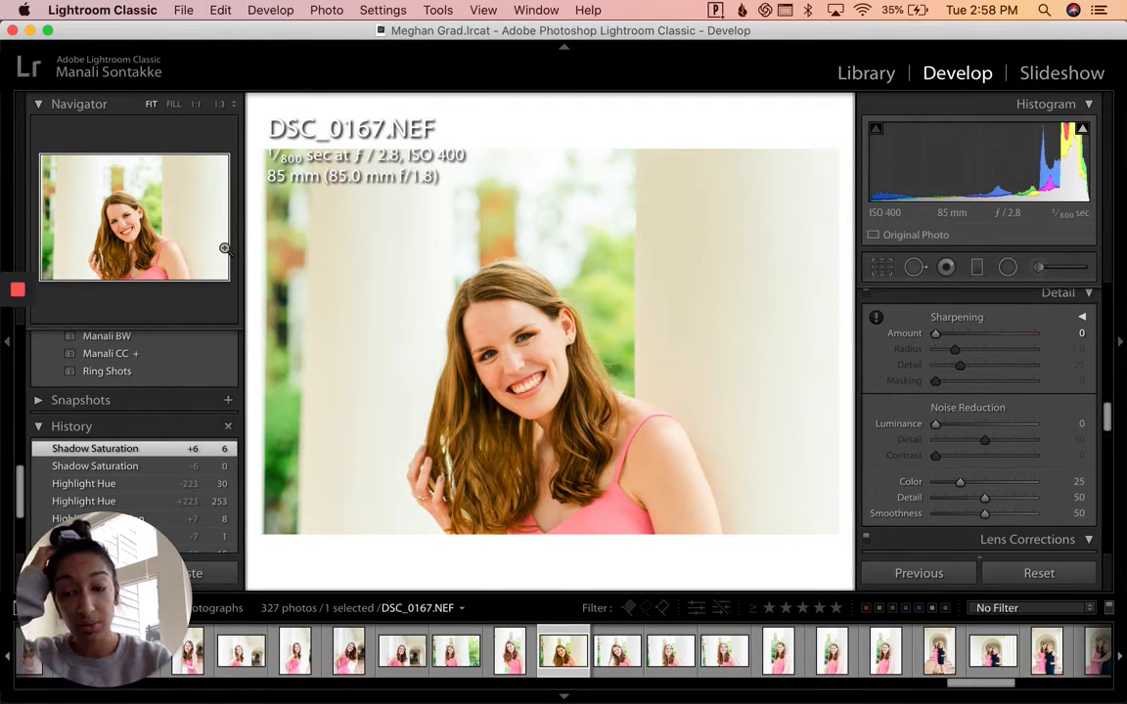
scroll(592, 367, down, 10)
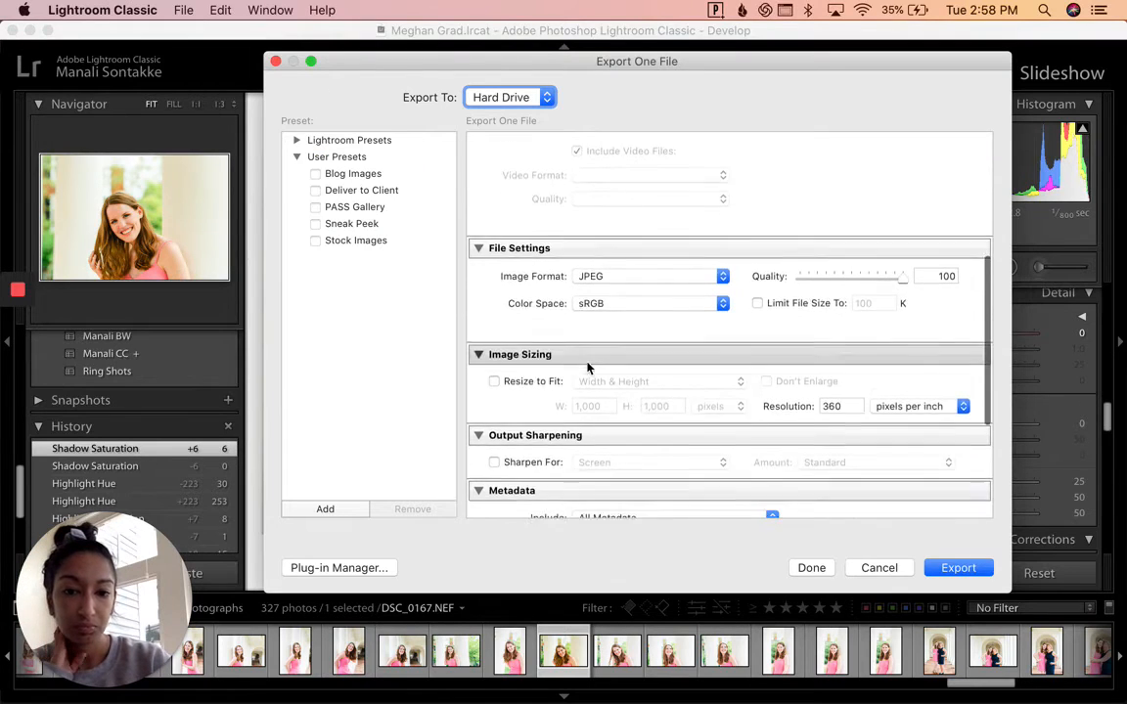
scroll(587, 368, down, 1)
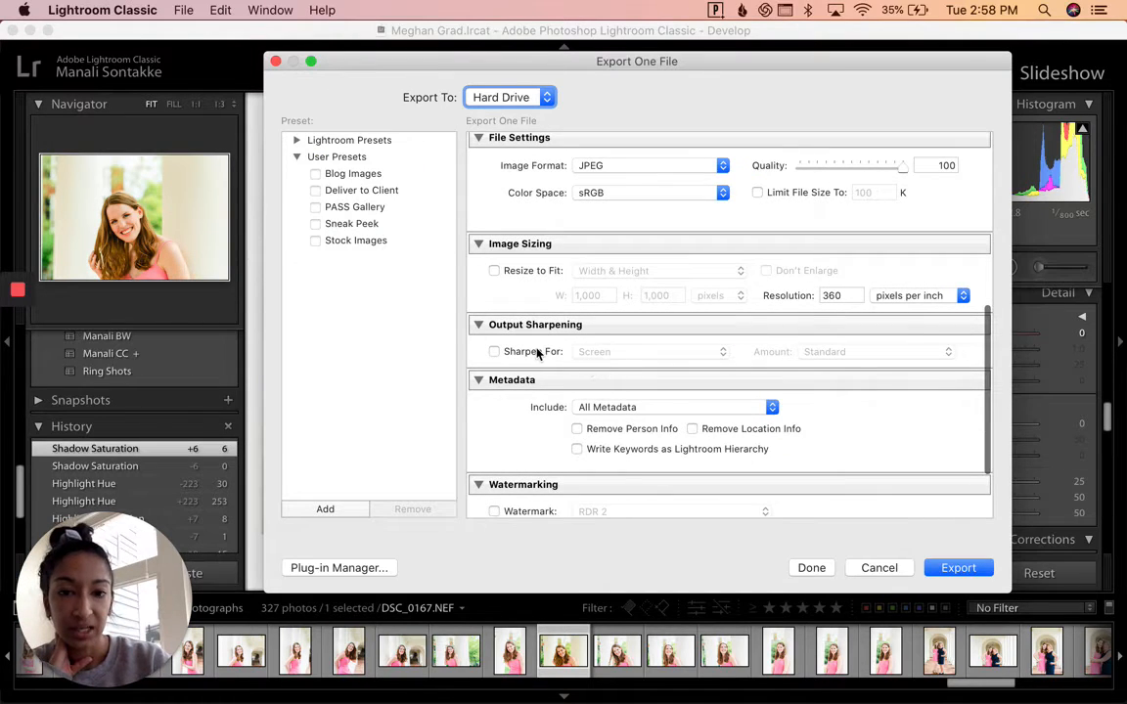
Try output sharpening for Screen at the Standard amount, look over the other export settings, and cancel the export
click(494, 352)
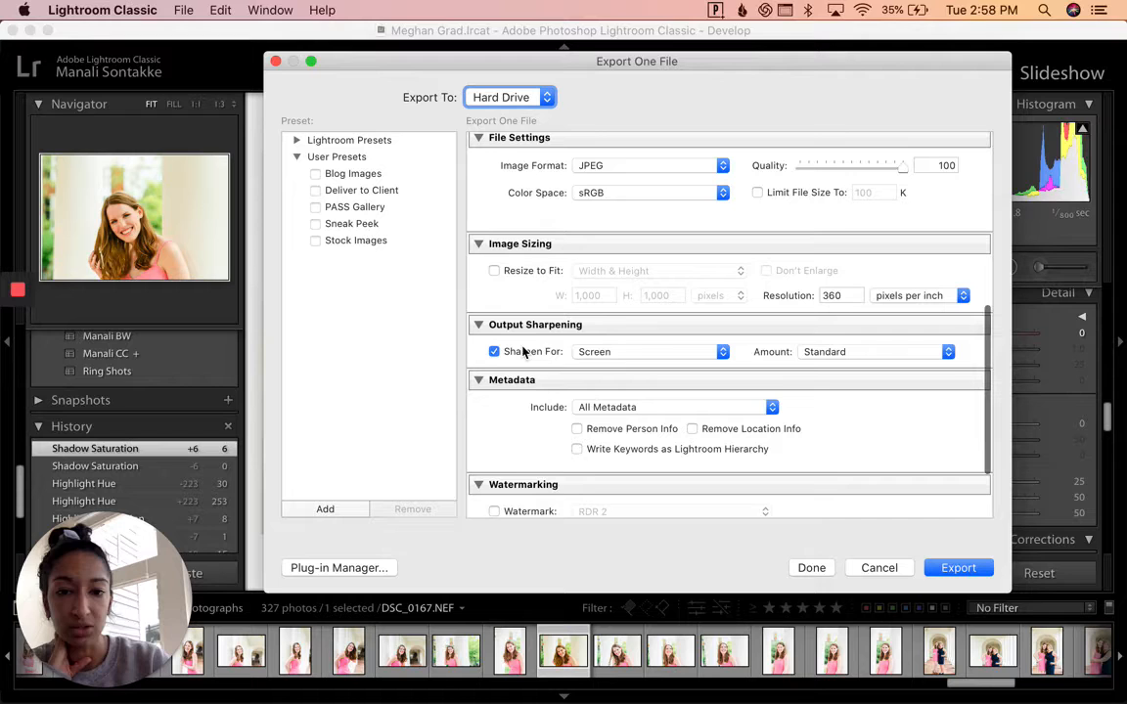
click(808, 356)
click(804, 353)
scroll(785, 350, up, 5)
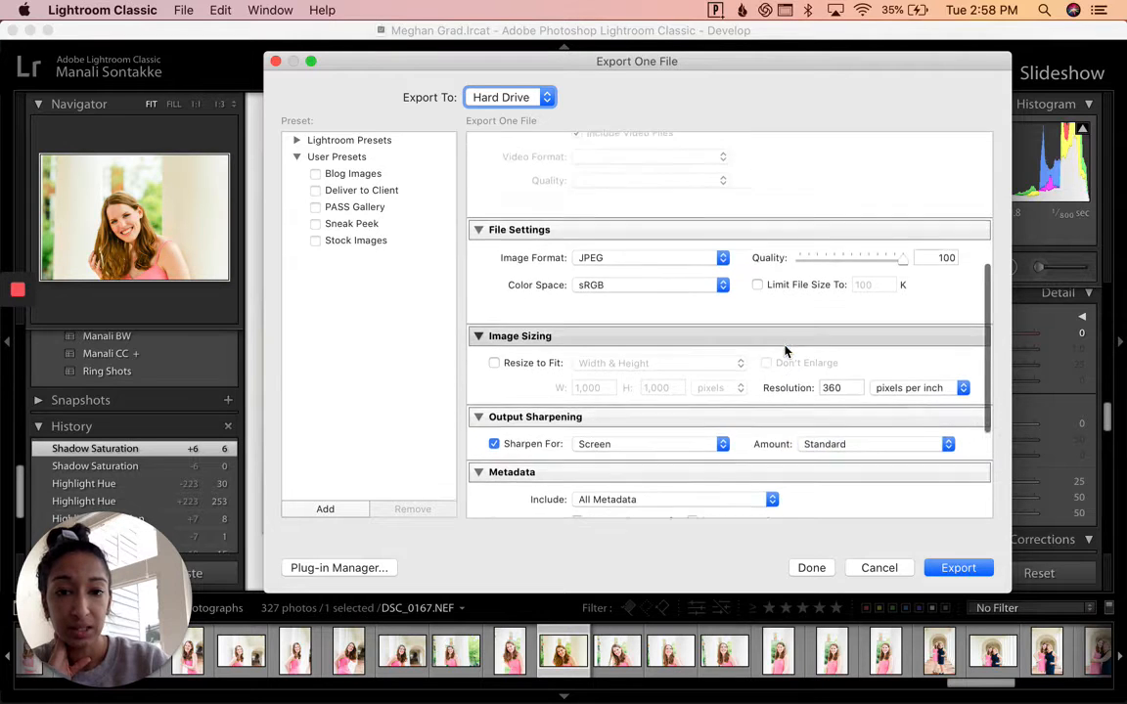
scroll(785, 350, down, 4)
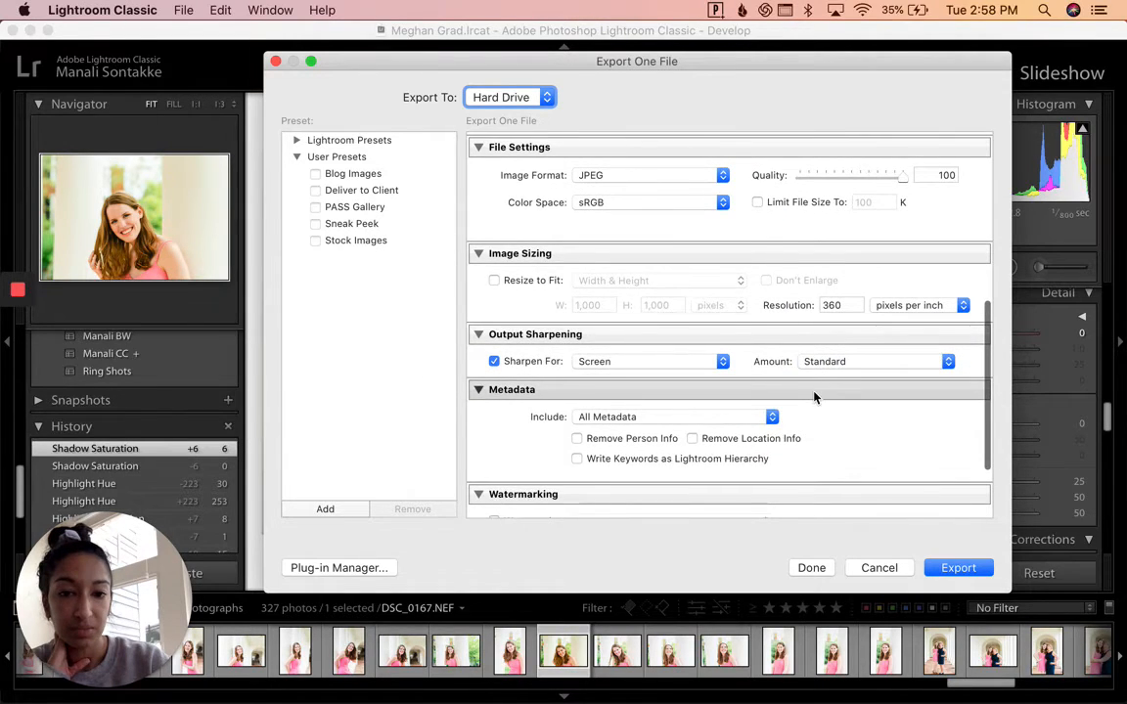
scroll(814, 396, down, 2)
scroll(797, 430, up, 10)
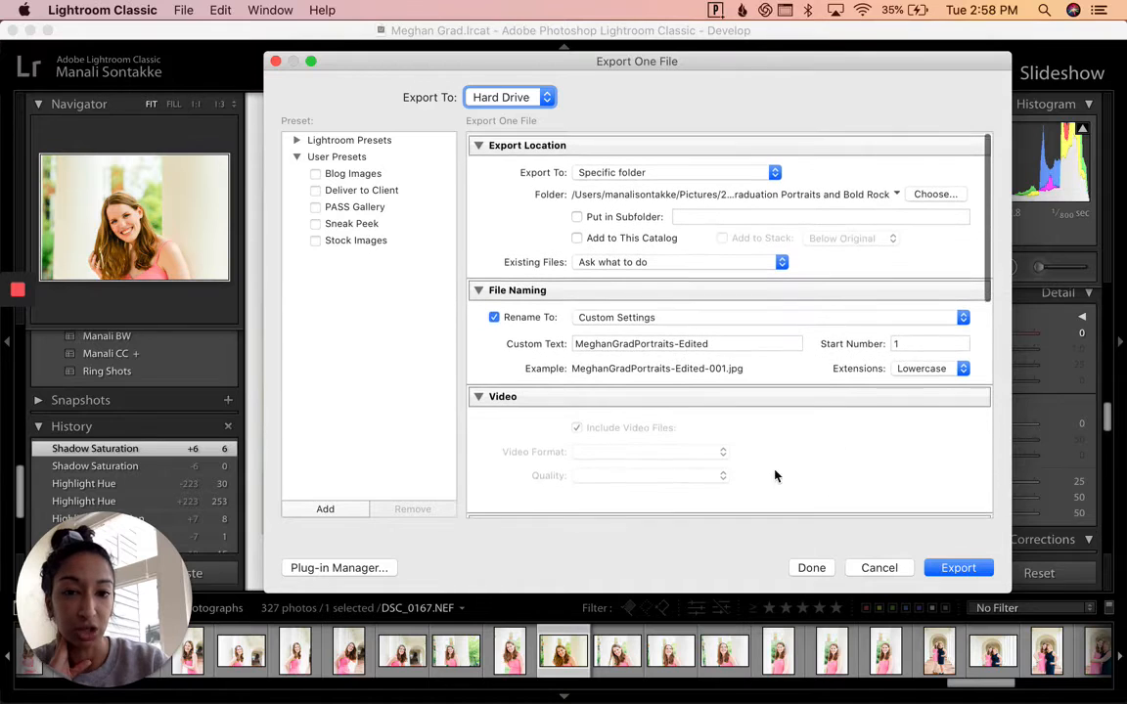
click(878, 567)
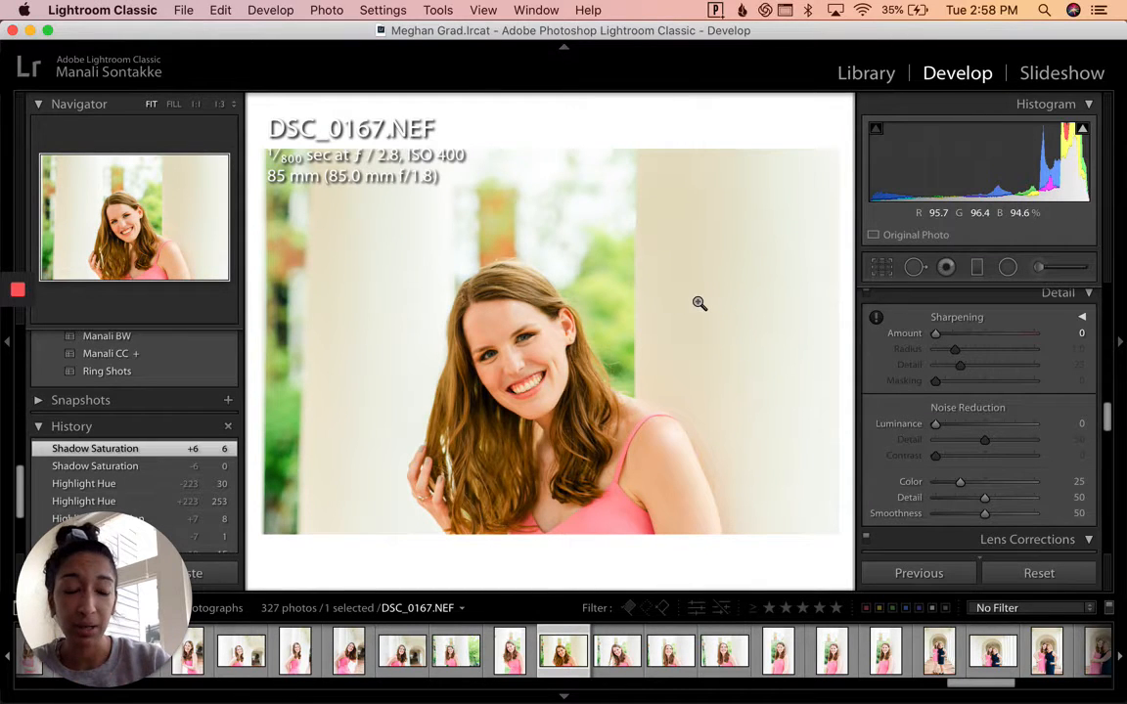
Try a luminance noise reduction of 20 on the portrait, finishing with it at 0
scroll(1063, 412, down, 2)
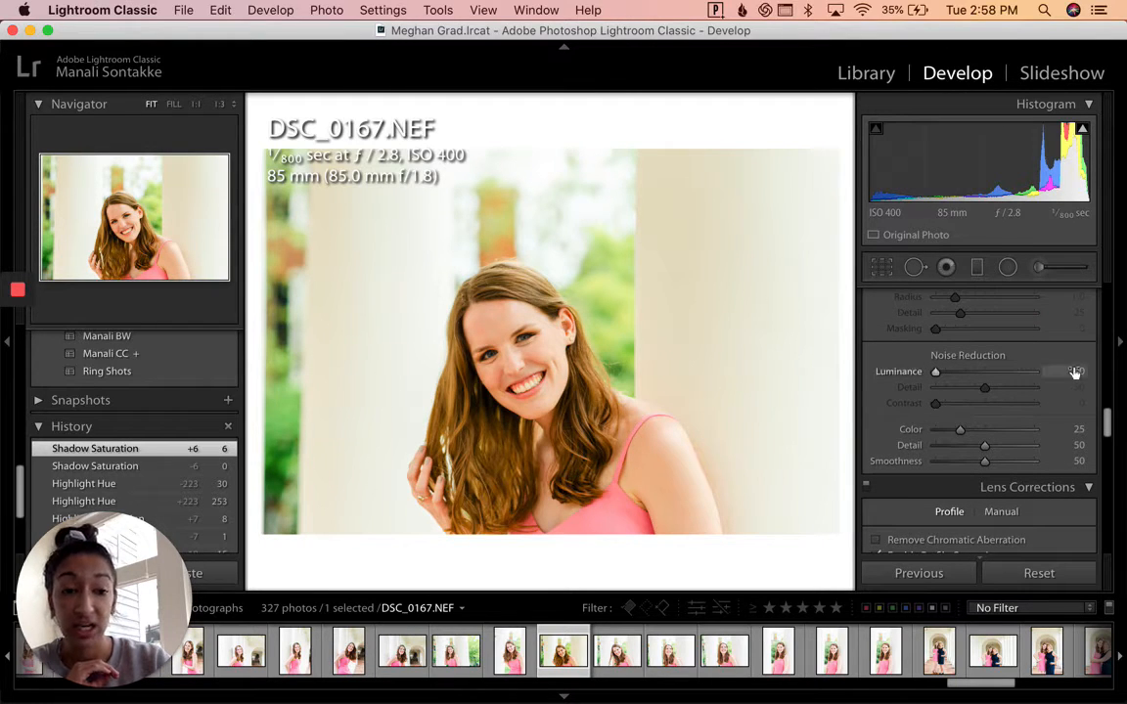
click(1075, 373)
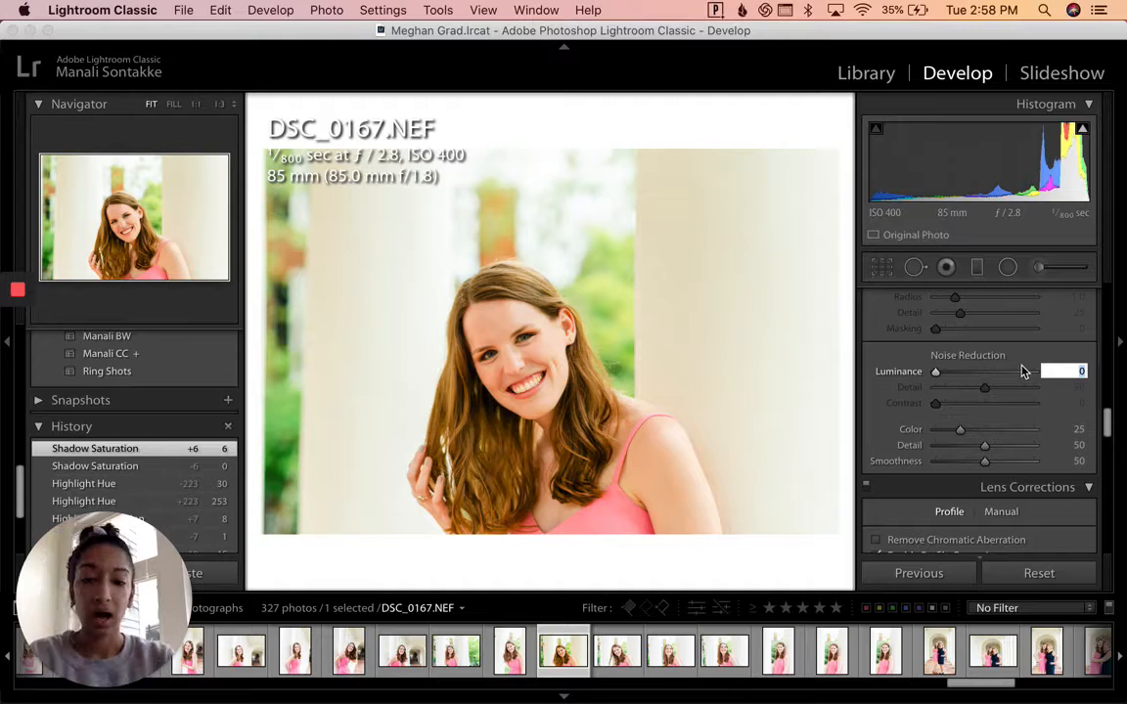
text(20)
key(Return)
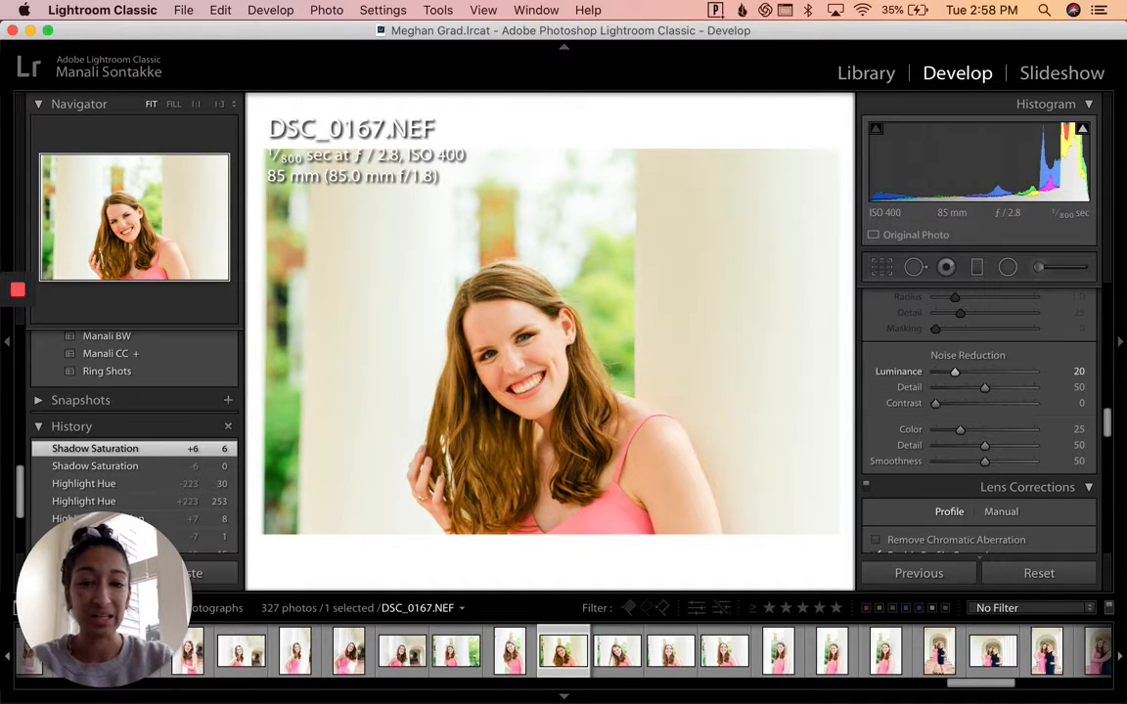
click(1075, 370)
key(Return)
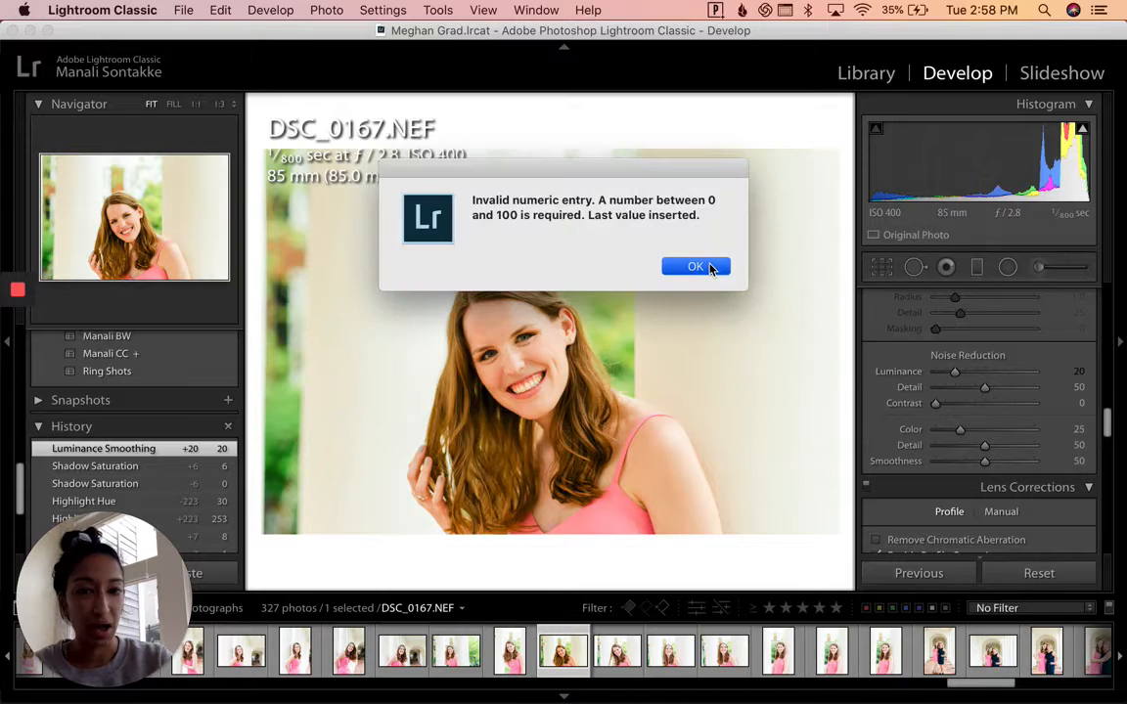
click(711, 265)
text(0)
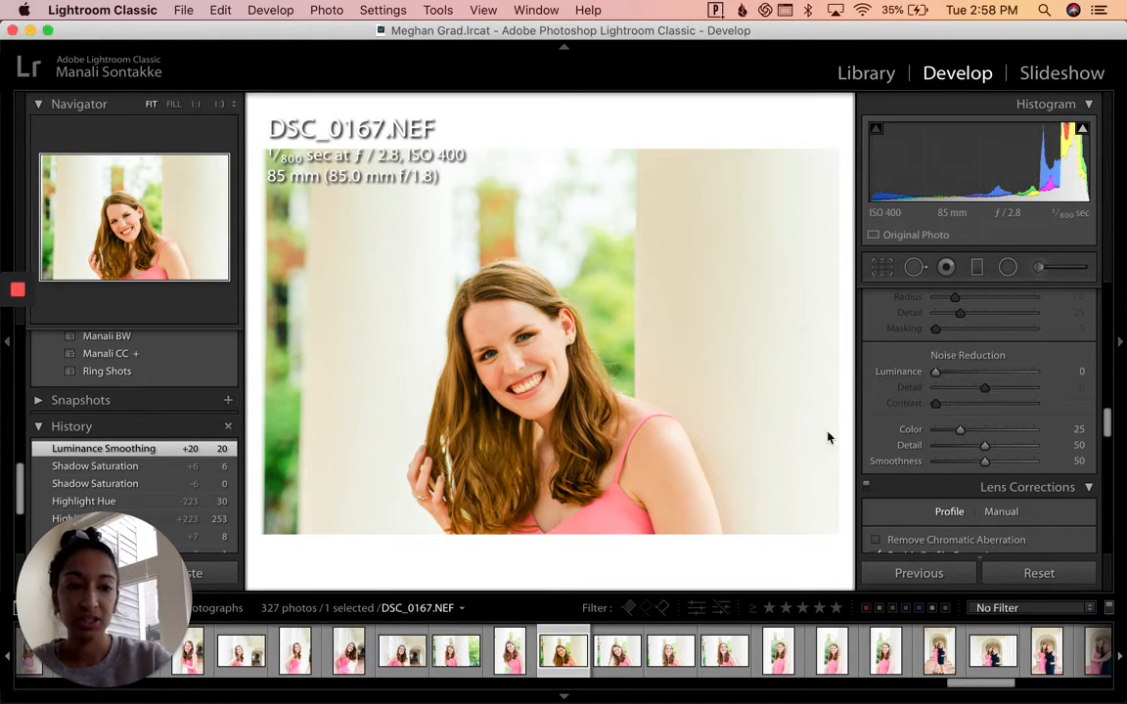
key(Return)
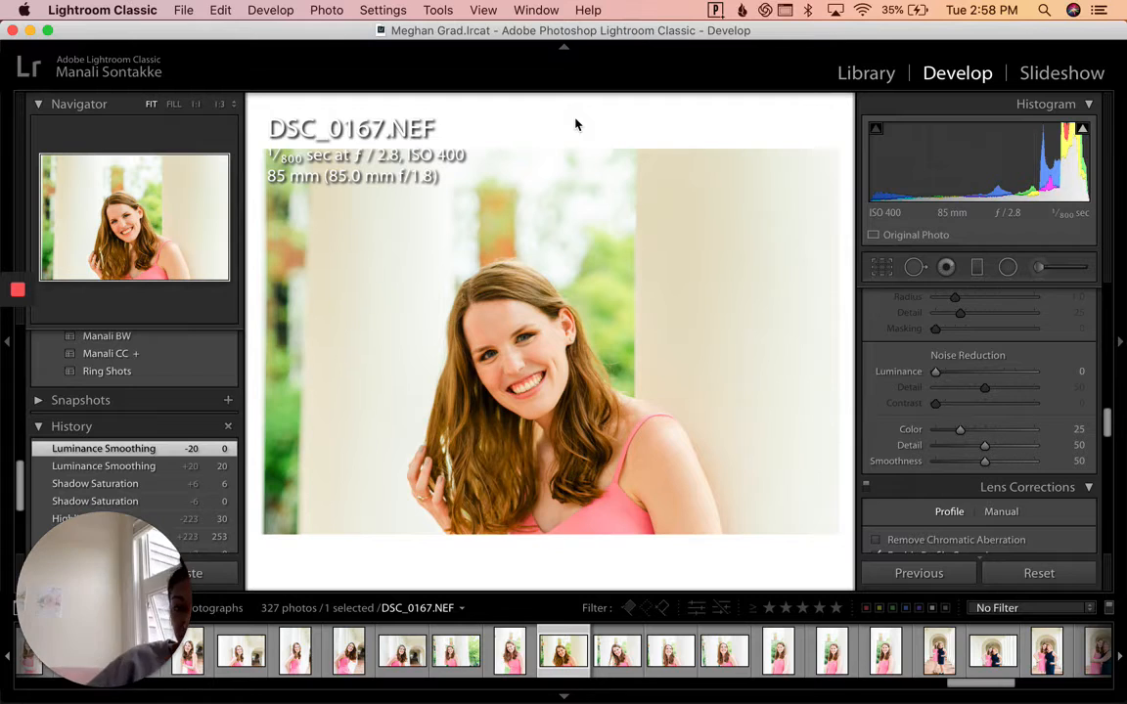
Turn the lens profile corrections off and back on to compare their effect on DSC_0167.NEF
scroll(929, 371, down, 5)
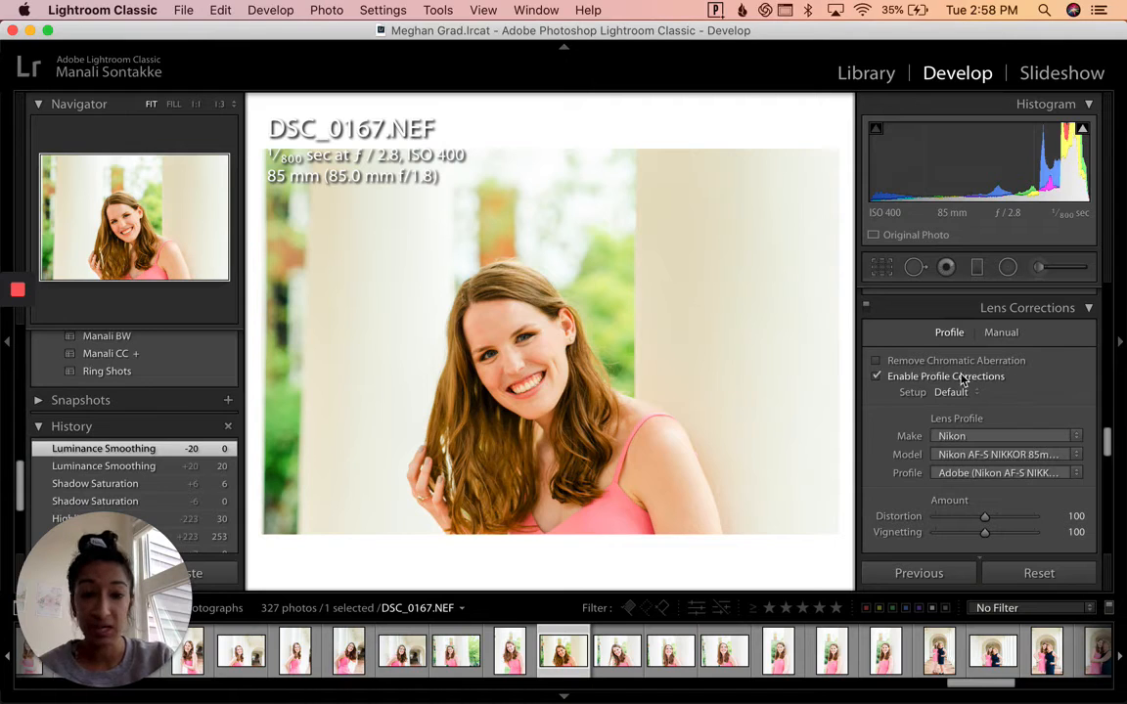
click(876, 379)
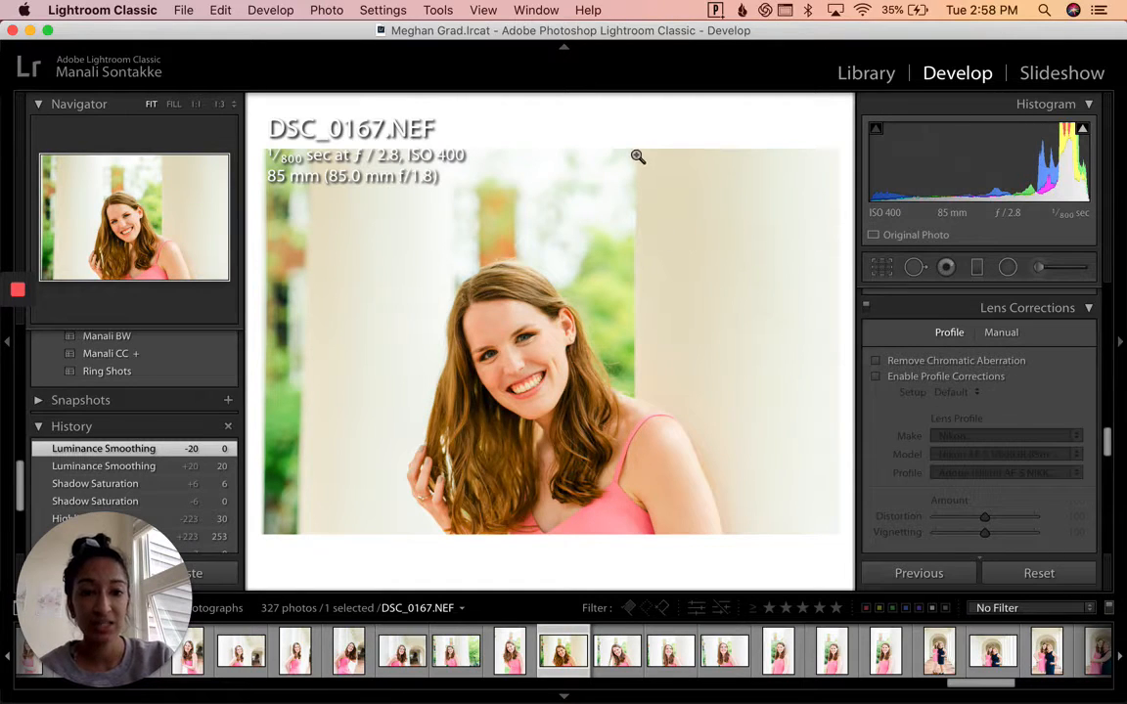
click(878, 380)
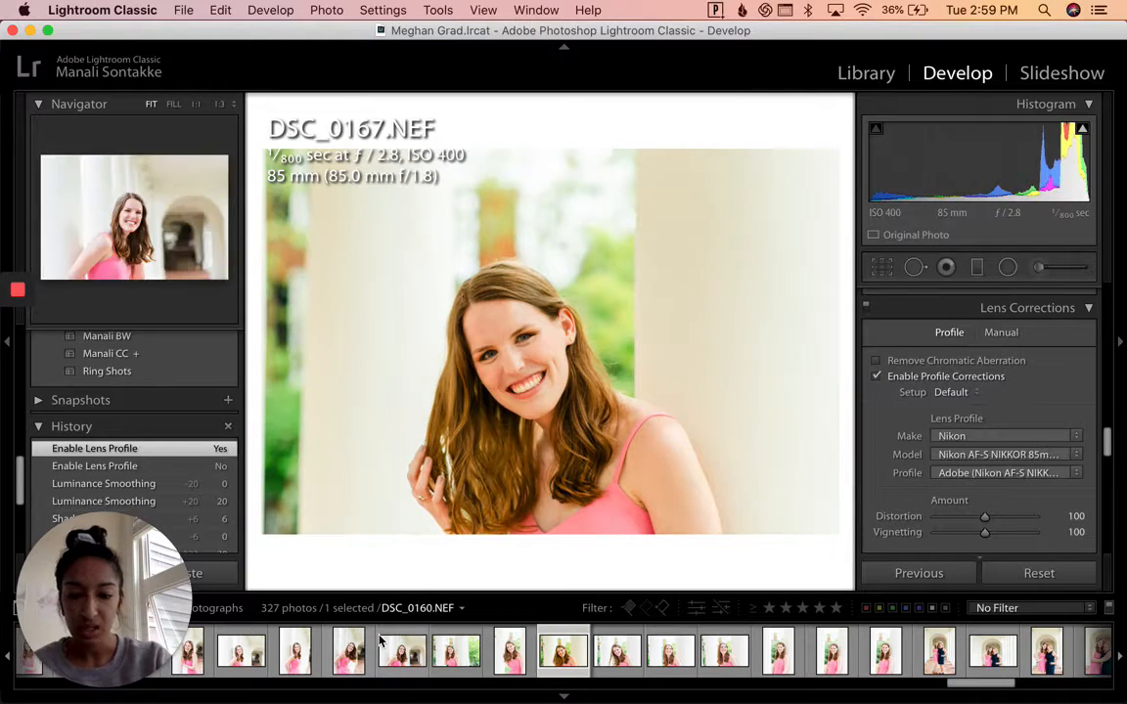
Find the wide cap-and-gown photo DSC_0114.NEF between the columns in the photo grid and open it for developing
key(backslash)
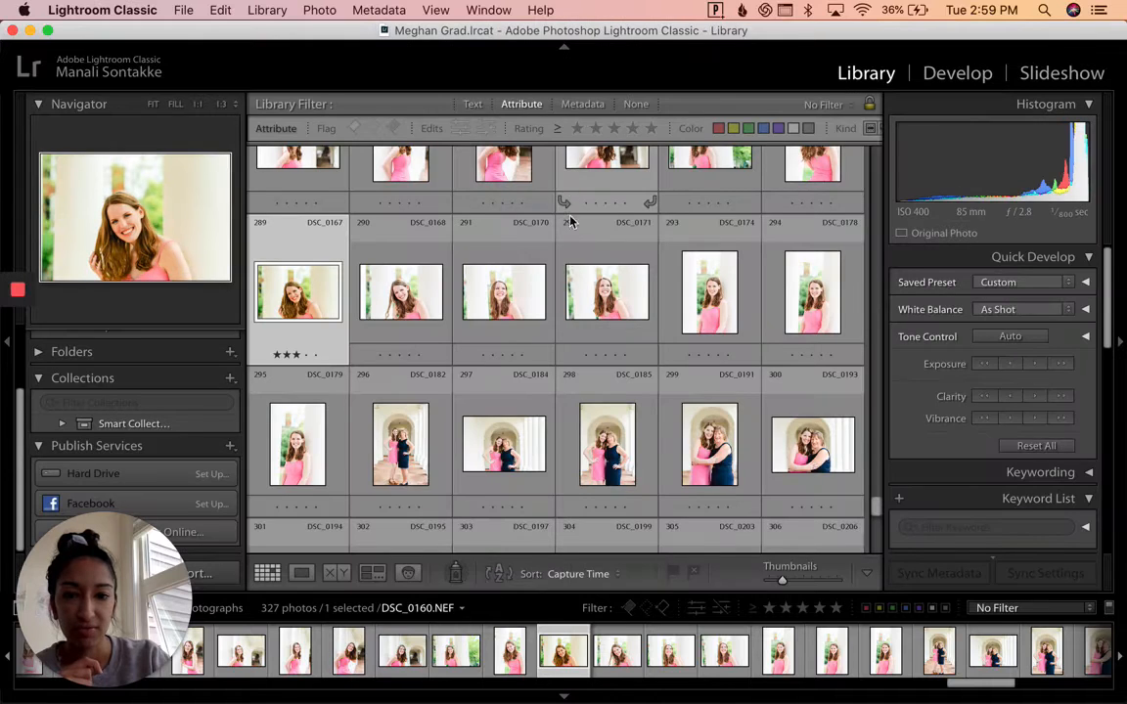
scroll(589, 430, up, 8)
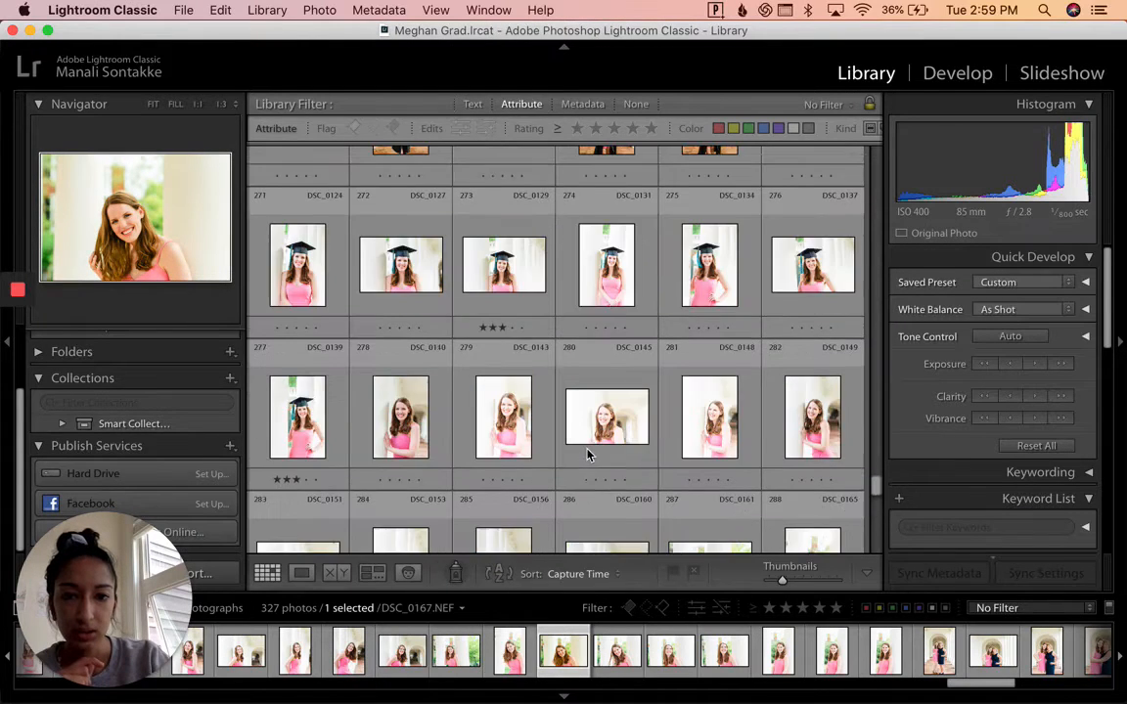
scroll(588, 455, up, 2)
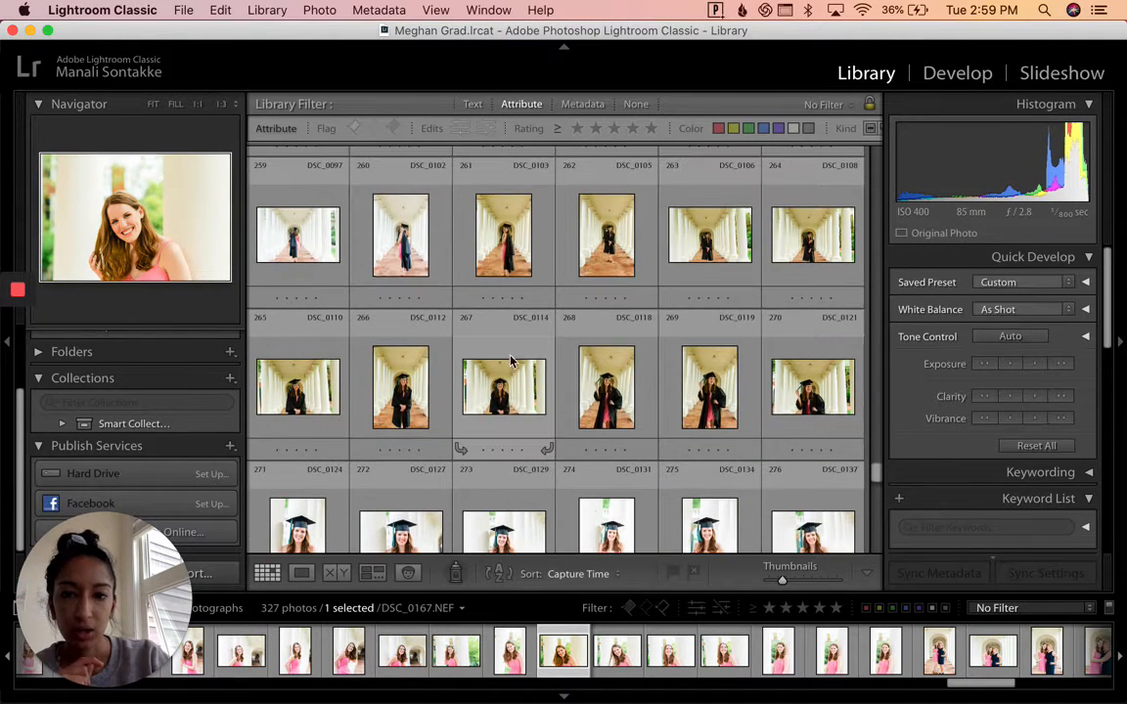
double_click(501, 405)
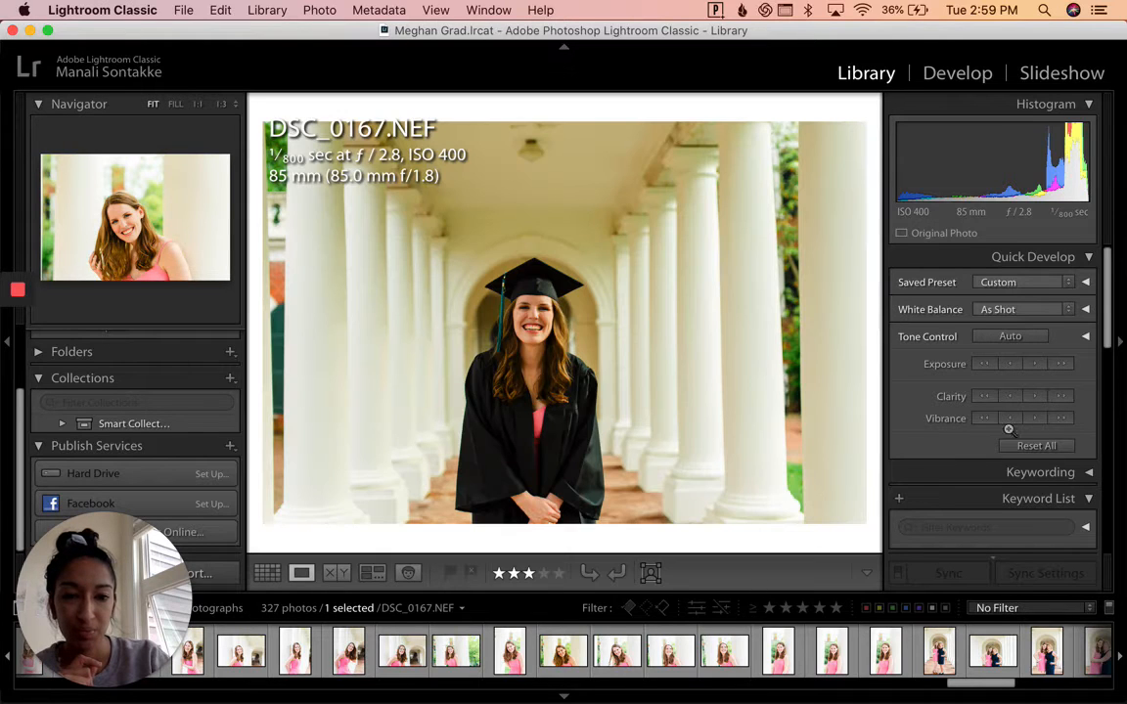
scroll(968, 359, down, 5)
key(d)
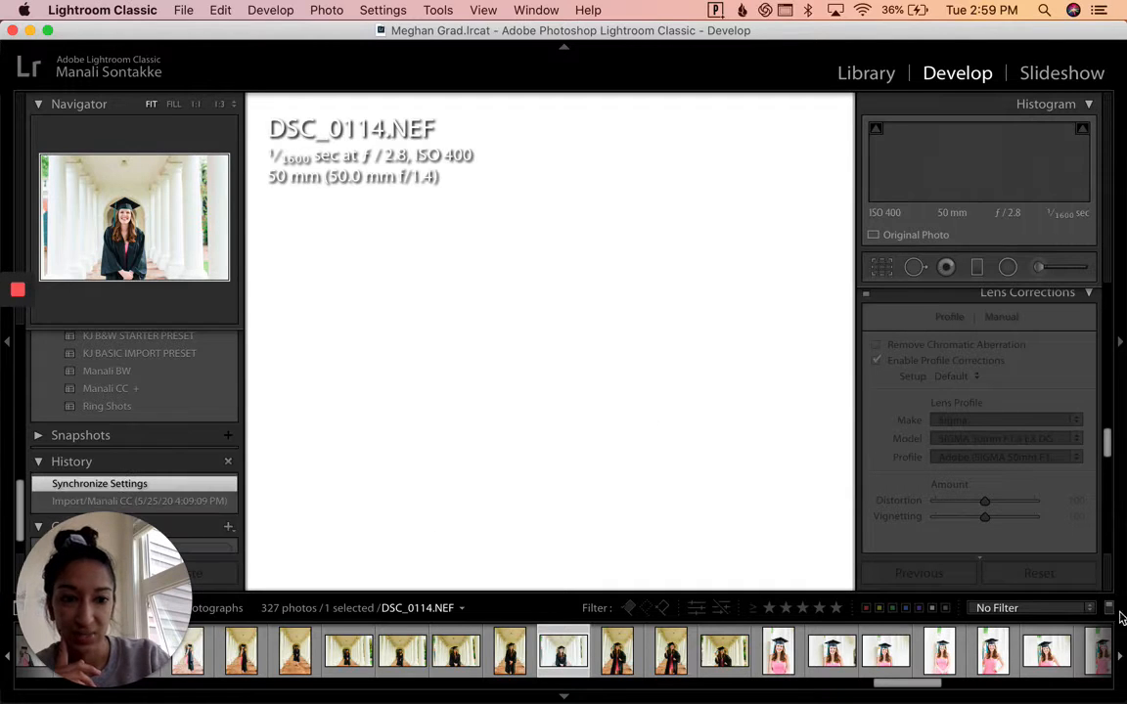
Compare DSC_0114.NEF without and with lens profile corrections, toggling them twice and leaving them enabled
click(876, 376)
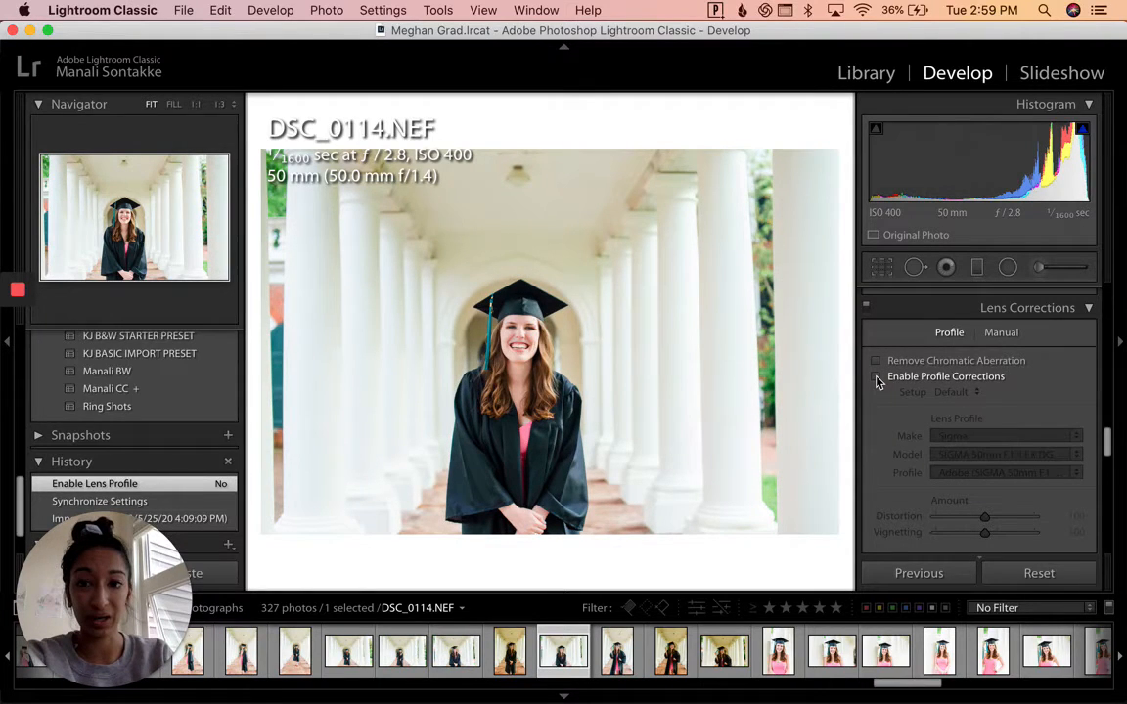
click(876, 378)
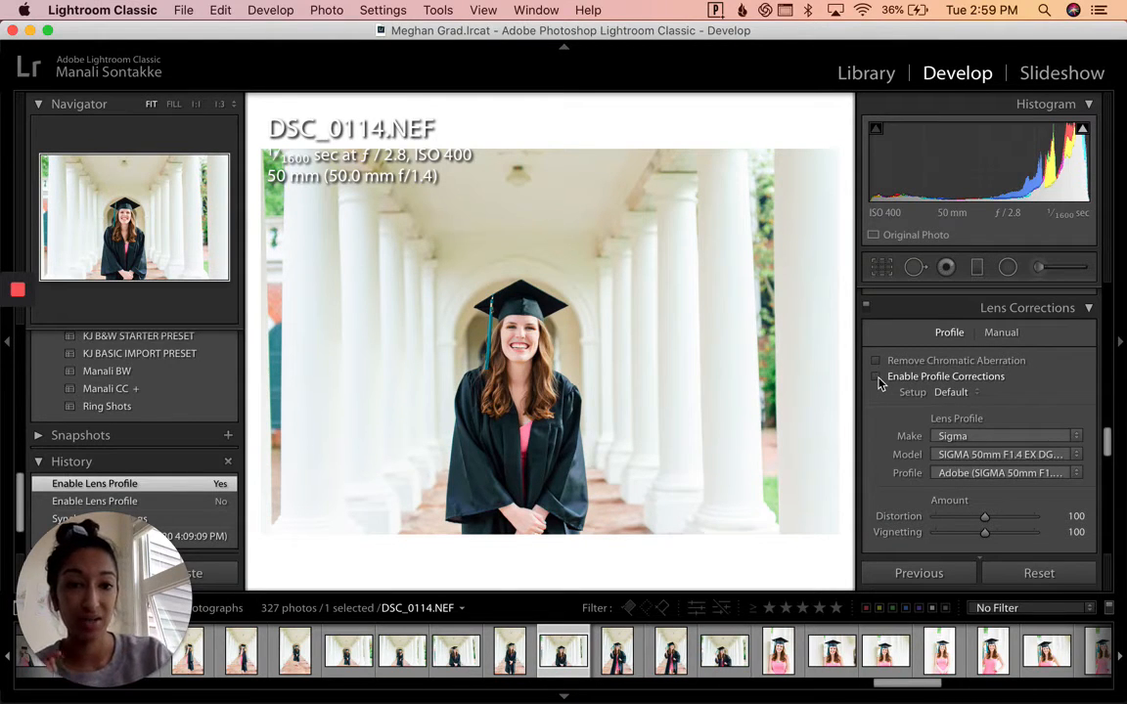
click(876, 378)
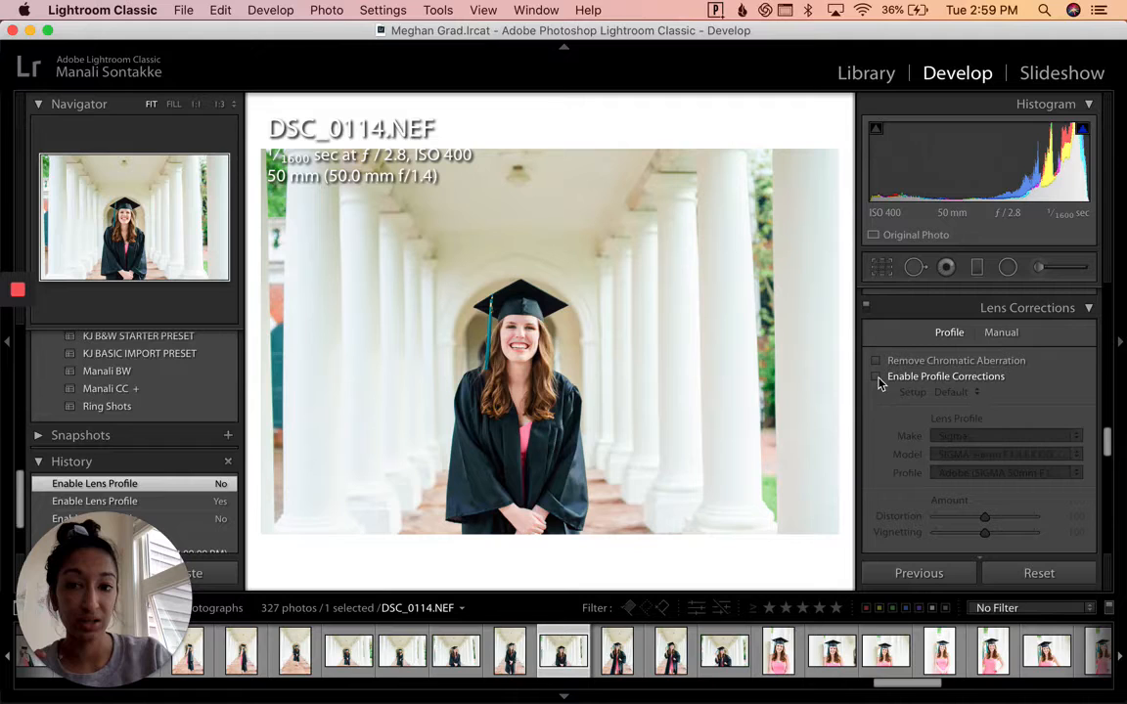
click(877, 378)
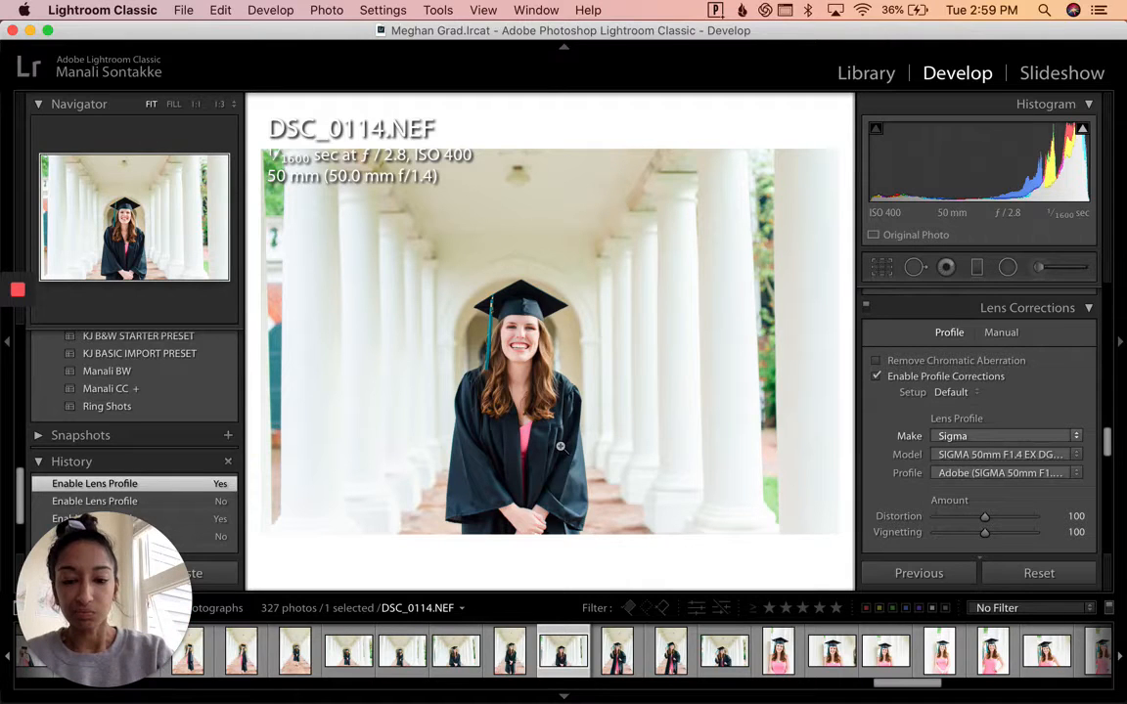
Return to the photo grid, pick the close-up graduation cap portrait DSC_0127.NEF and open it for developing
key(g)
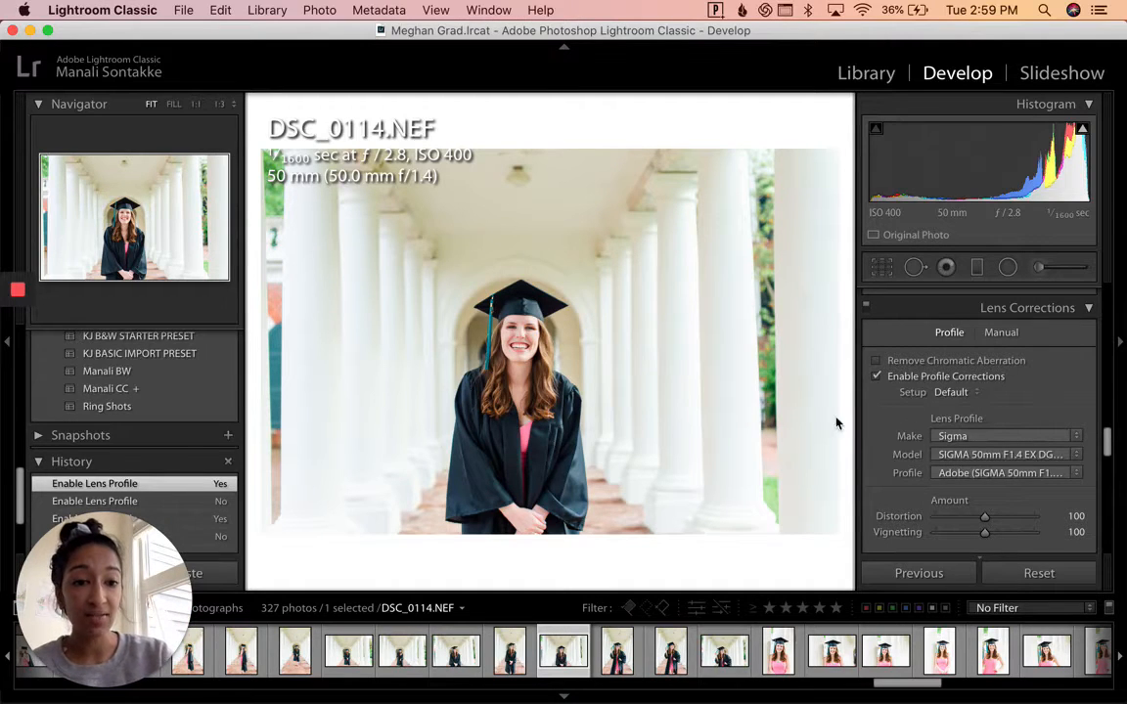
scroll(584, 382, down, 5)
scroll(584, 381, up, 3)
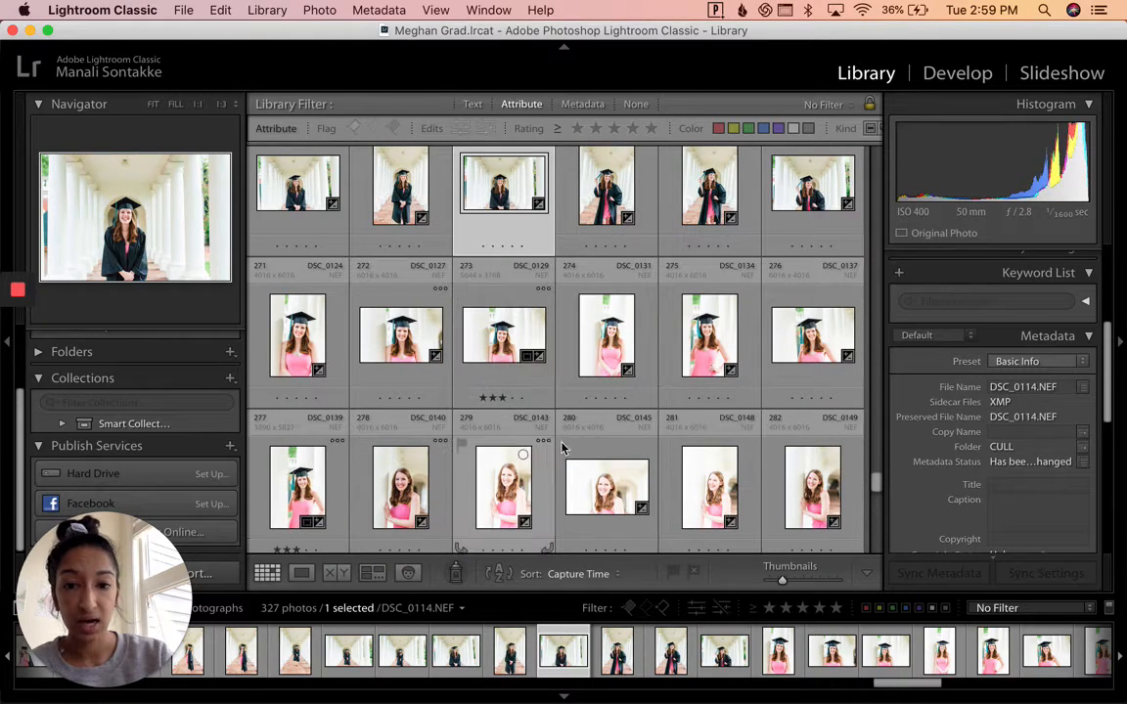
click(401, 354)
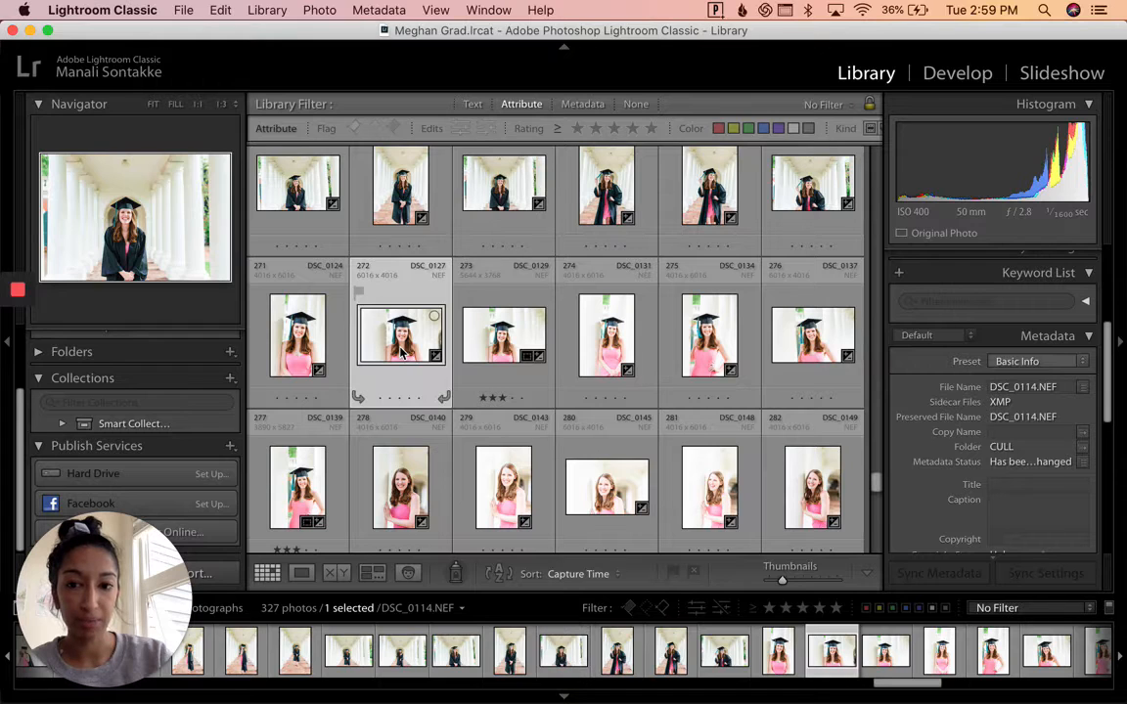
double_click(401, 355)
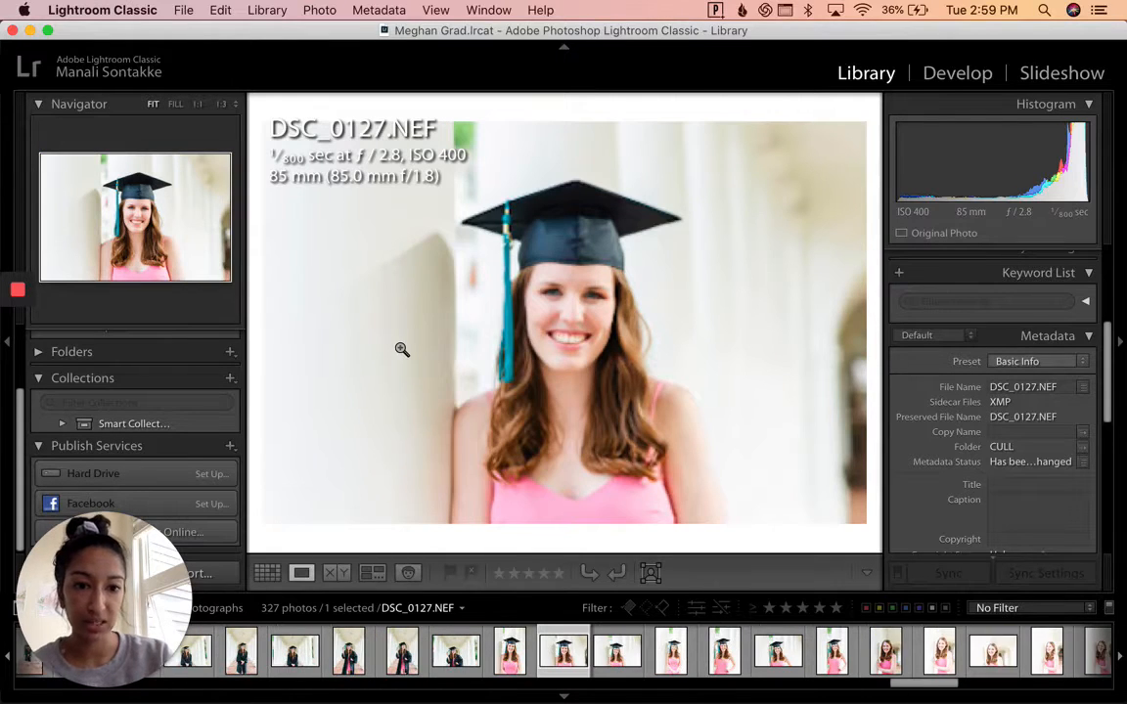
key(d)
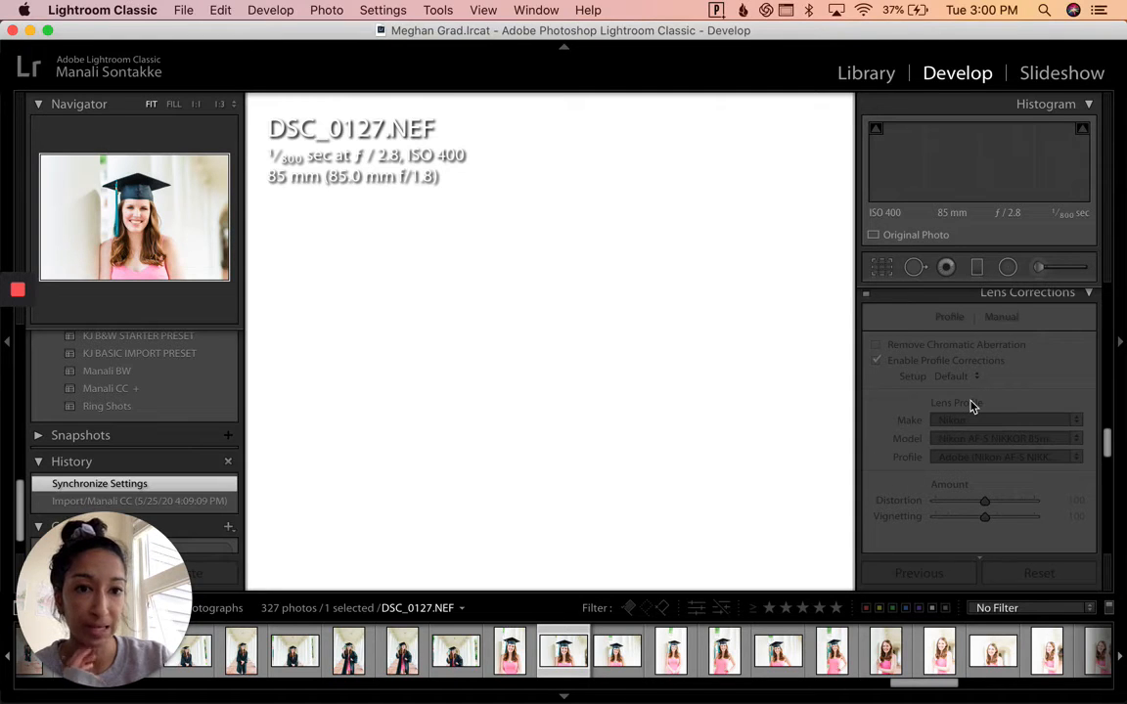
Examine the Transform settings, including the Upright options and the manual adjustments, for DSC_0127.NEF
scroll(978, 430, down, 5)
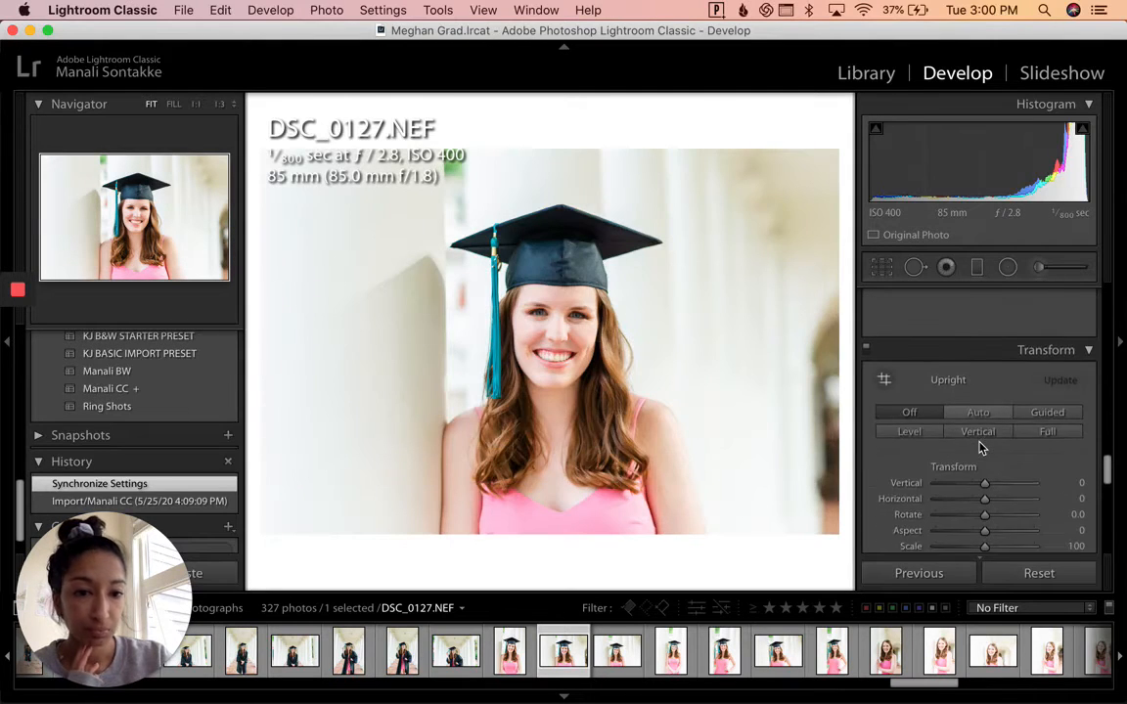
scroll(981, 447, down, 5)
scroll(981, 445, up, 3)
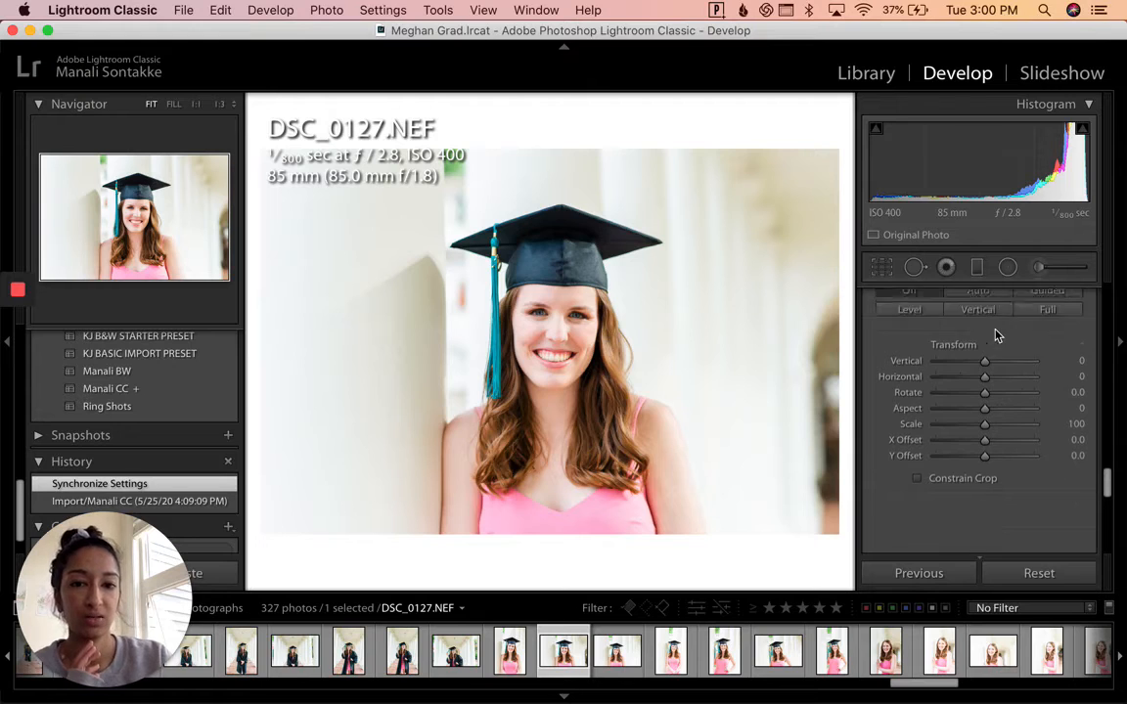
Examine the remaining Transform and Effects settings and the Calibration settings, including the available process versions
scroll(998, 333, up, 2)
scroll(976, 336, down, 4)
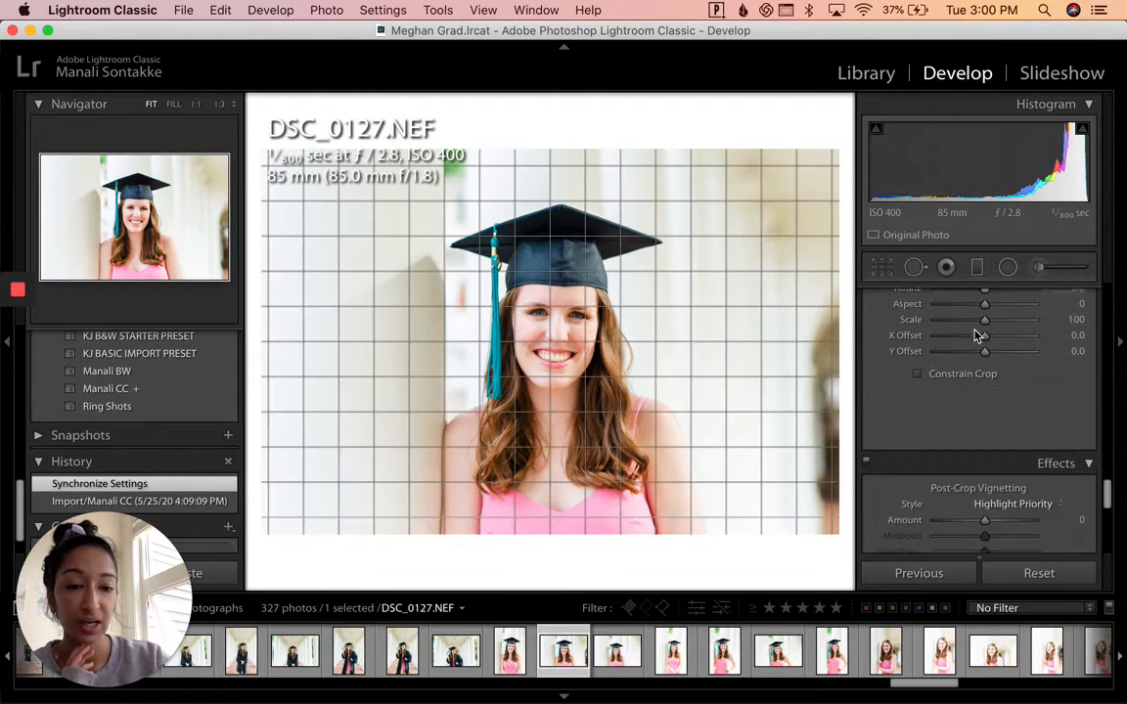
scroll(976, 335, down, 1)
scroll(976, 330, down, 10)
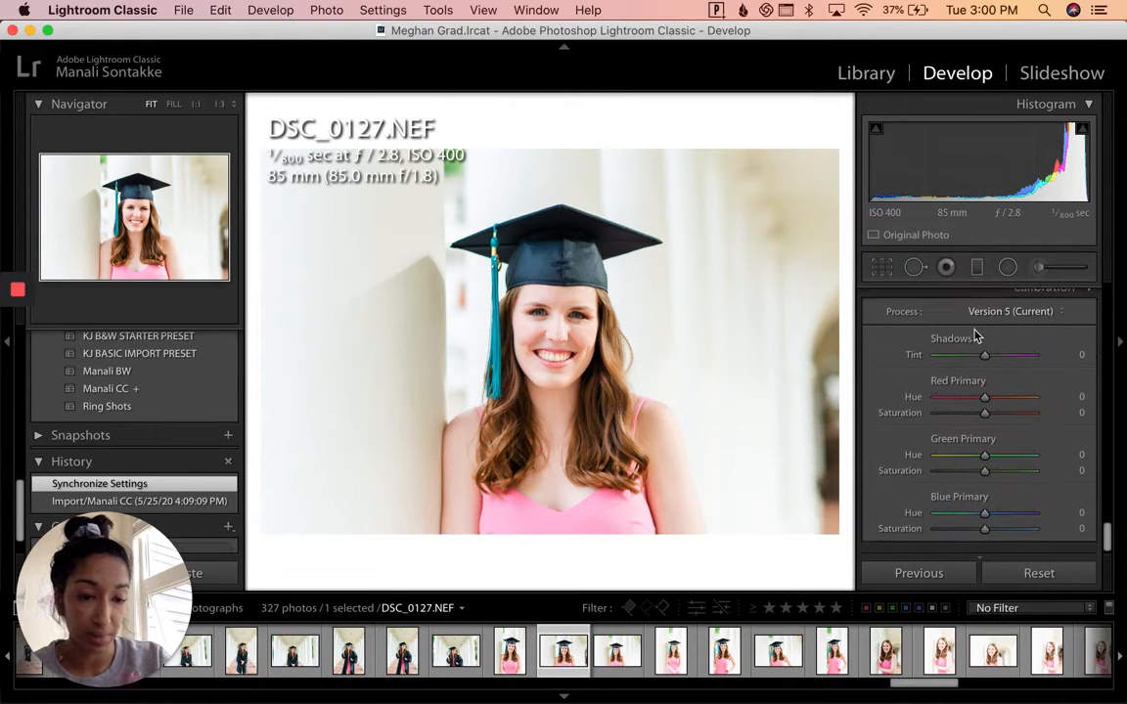
scroll(1015, 327, up, 1)
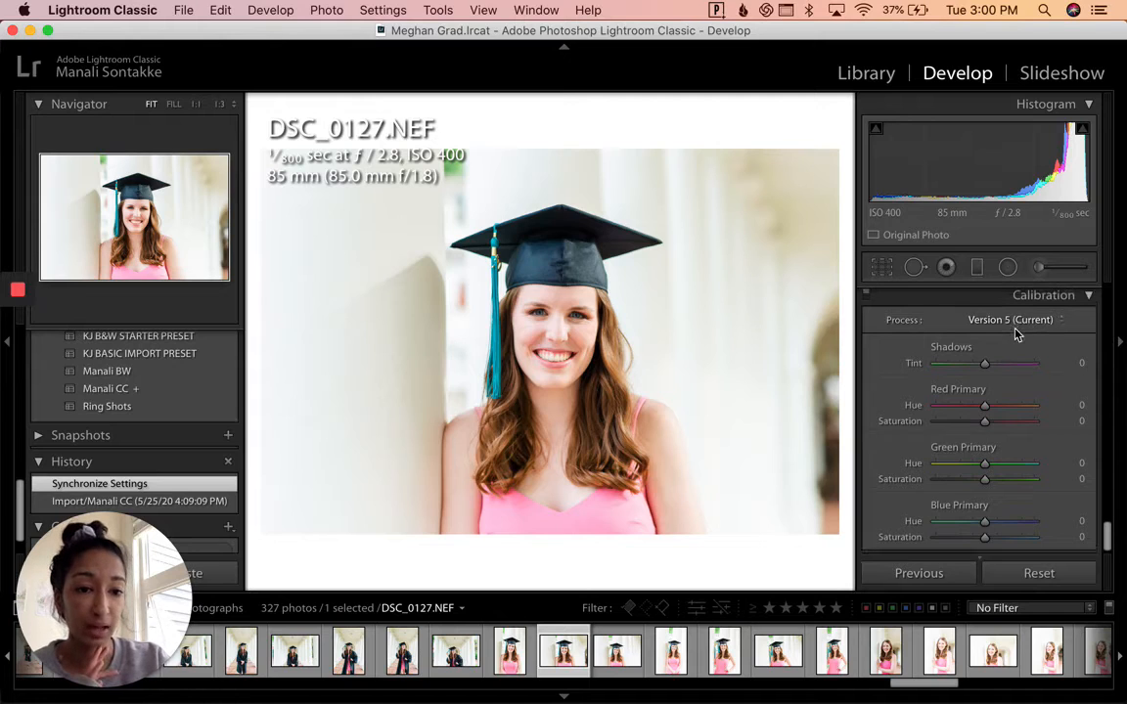
scroll(1017, 323, down, 1)
click(1018, 315)
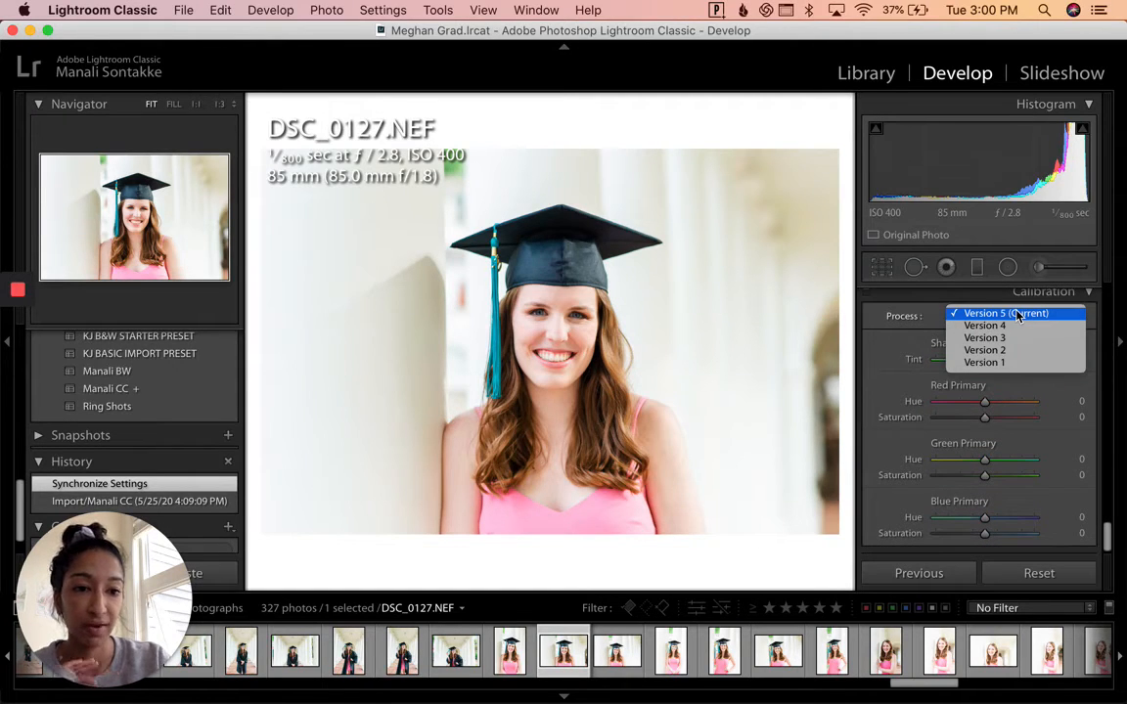
click(926, 327)
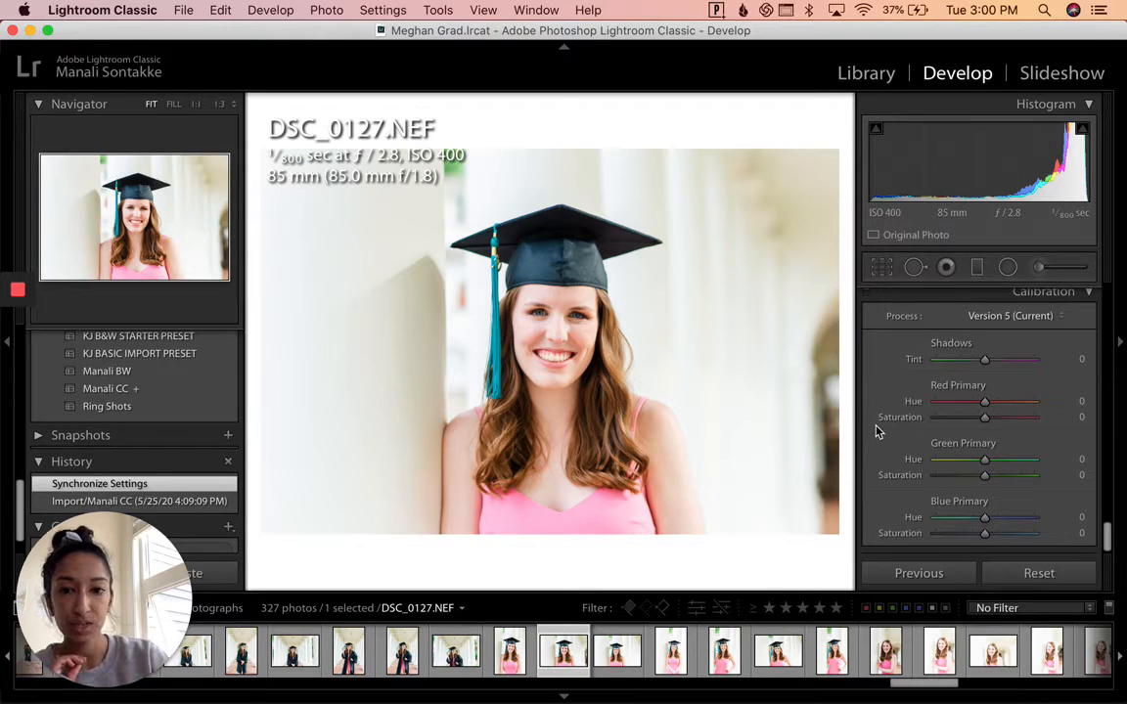
Reset all develop settings of DSC_0127.NEF, and restore its Import/Manali CC history state
key(super+shift+r)
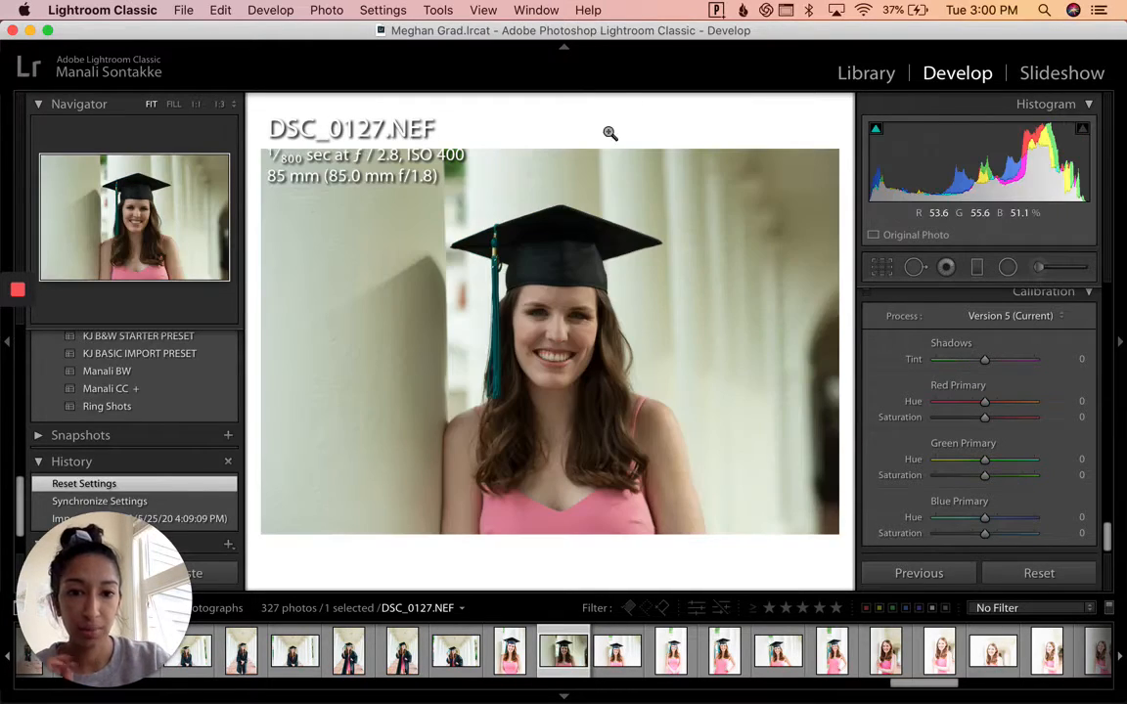
scroll(142, 450, down, 3)
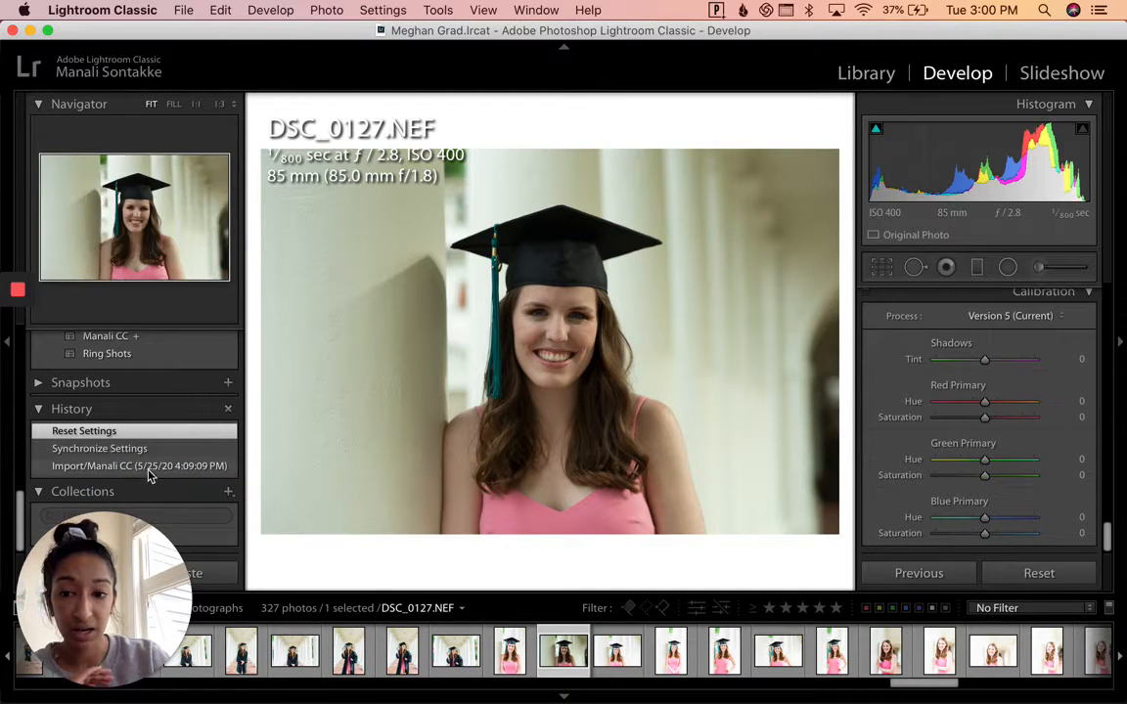
click(150, 468)
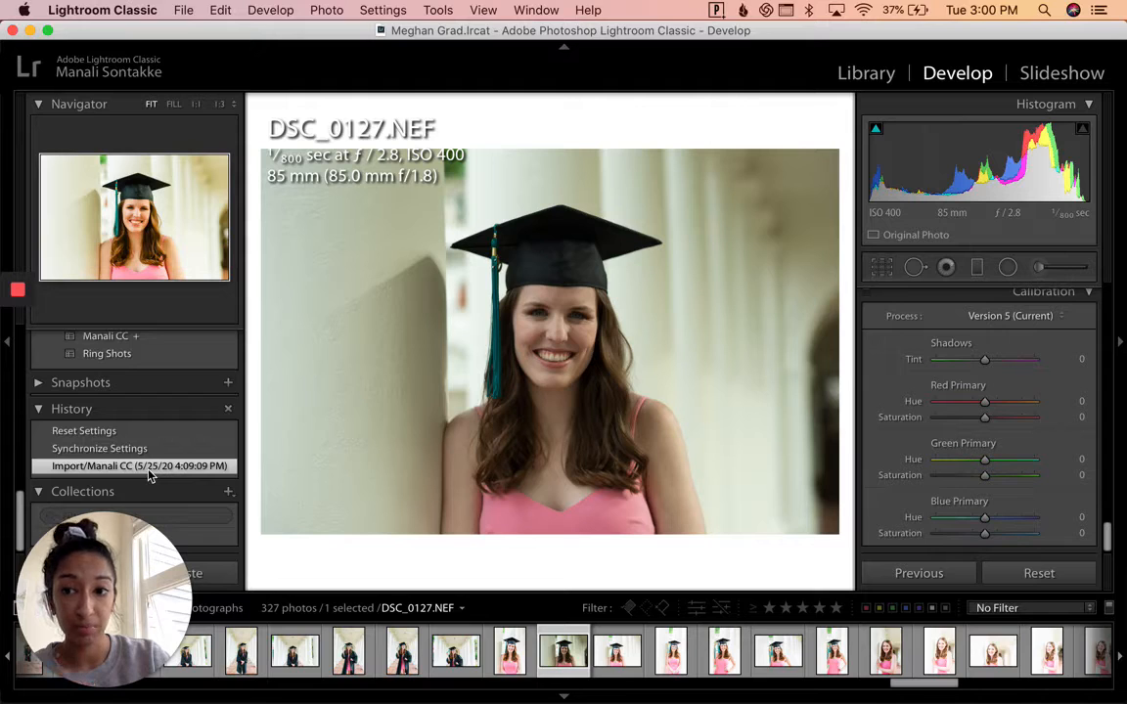
click(149, 468)
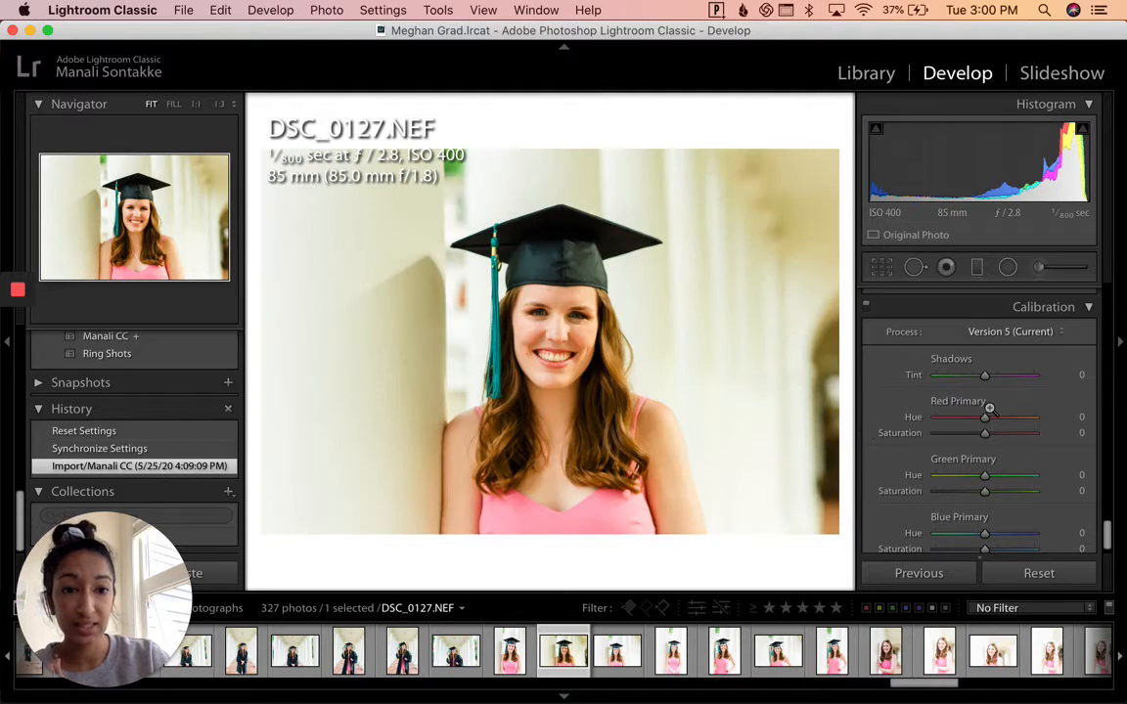
Cool the white balance temperature to 4,900 and further to 4,700, and set the tint to −12
scroll(988, 406, up, 15)
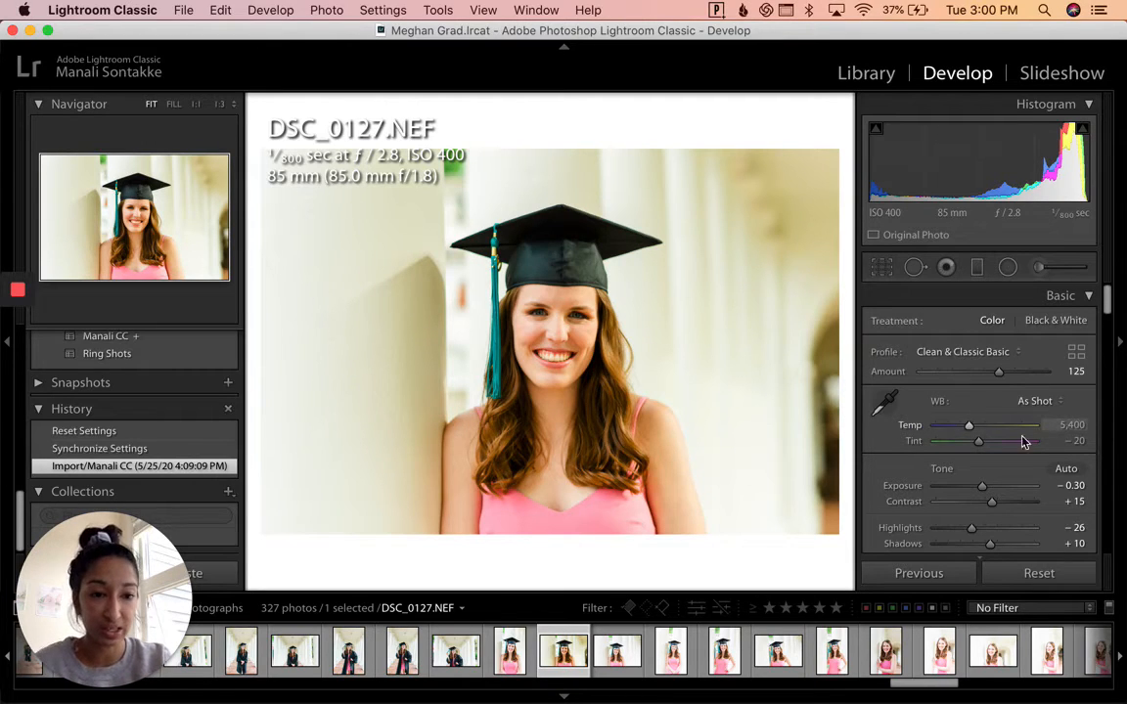
click(1072, 427)
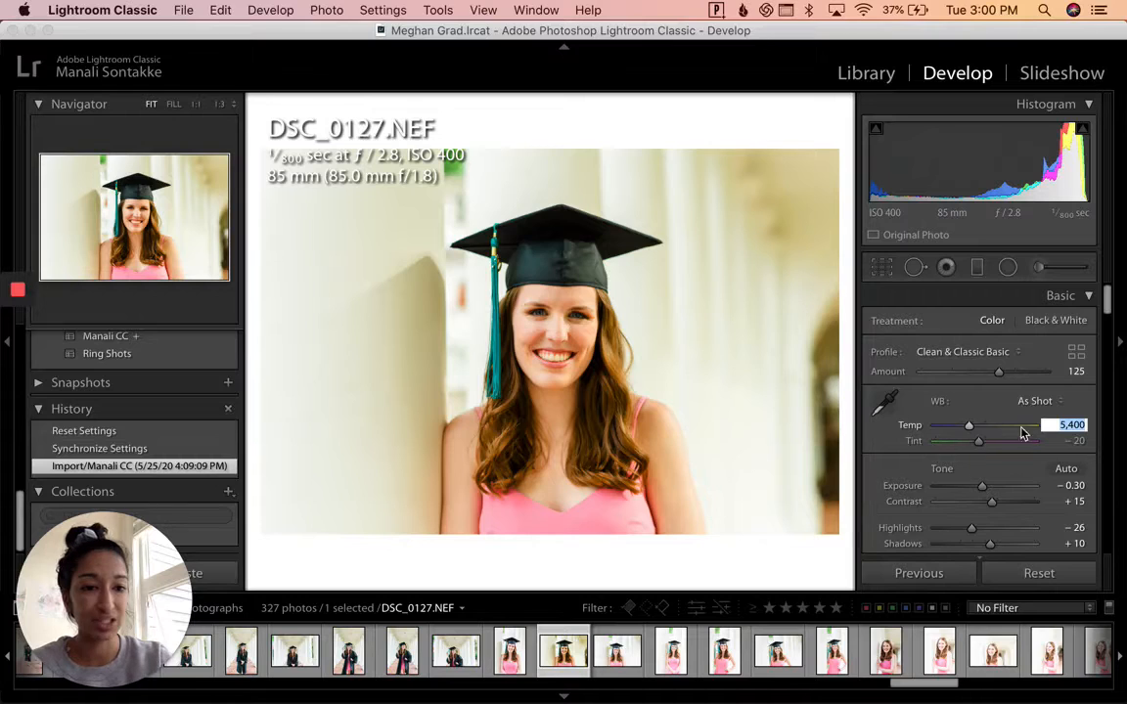
text(4,900)
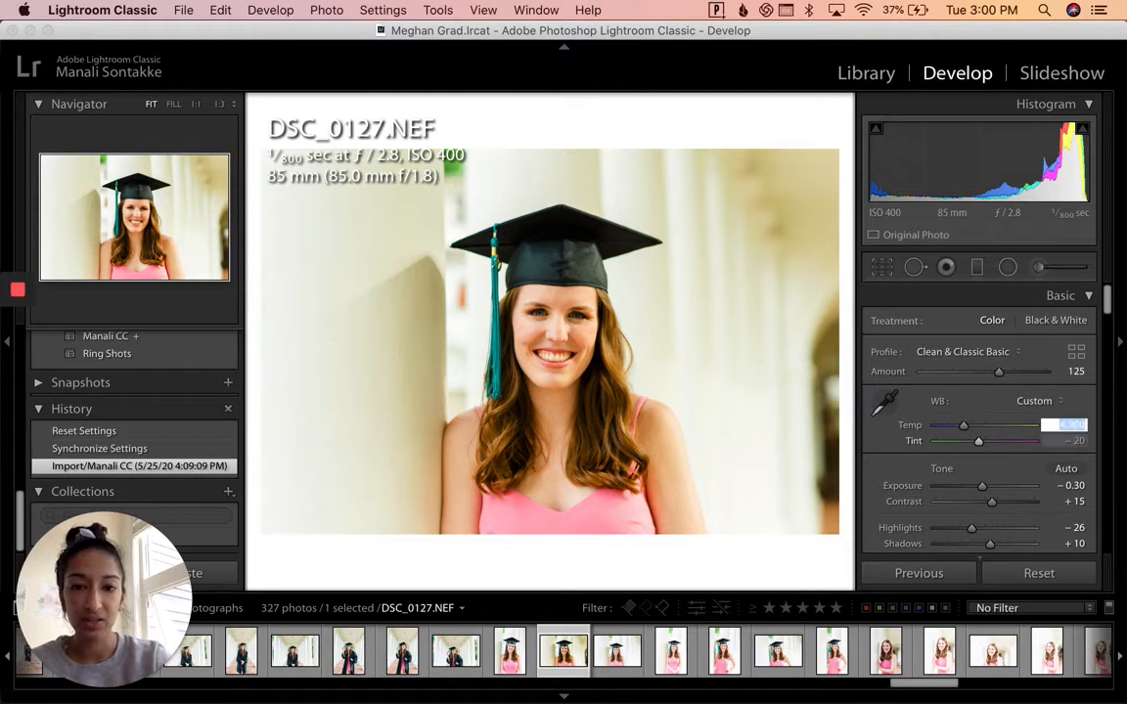
key(Return)
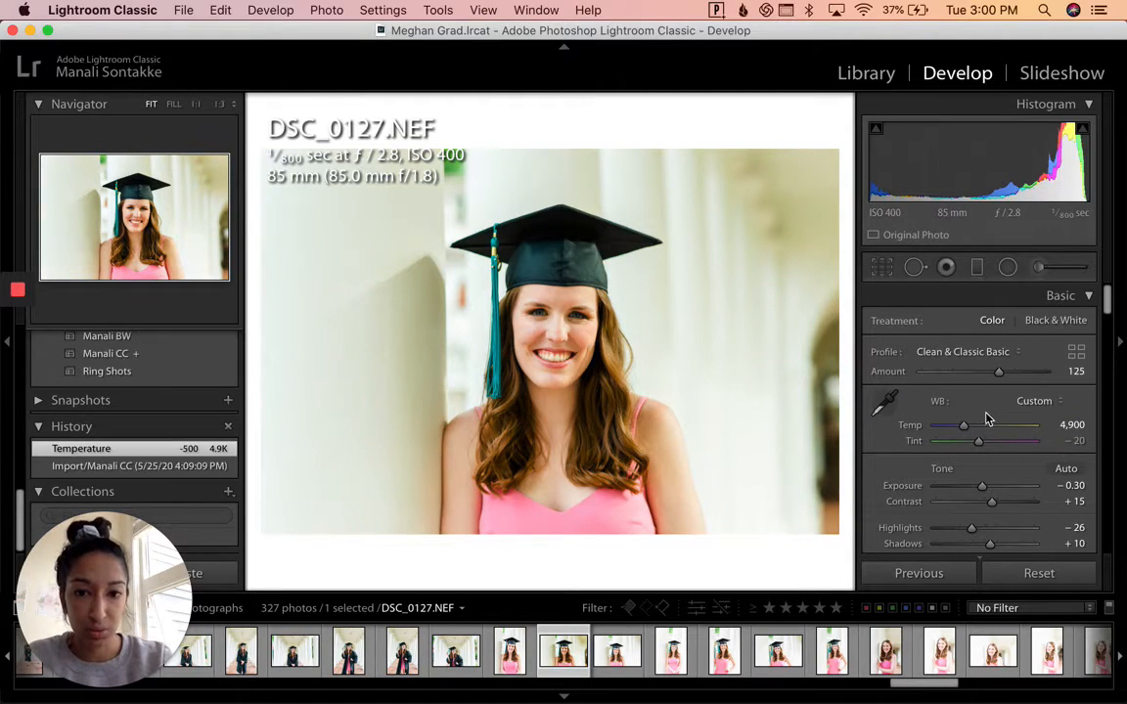
click(1065, 424)
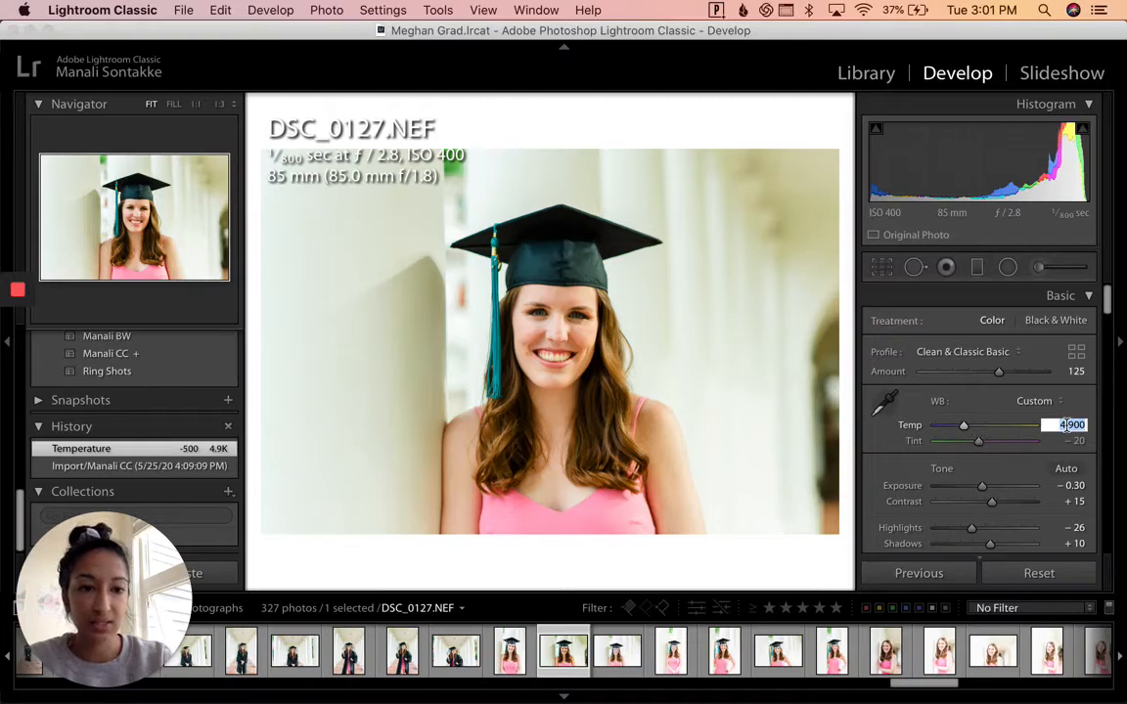
text(4700)
key(Return)
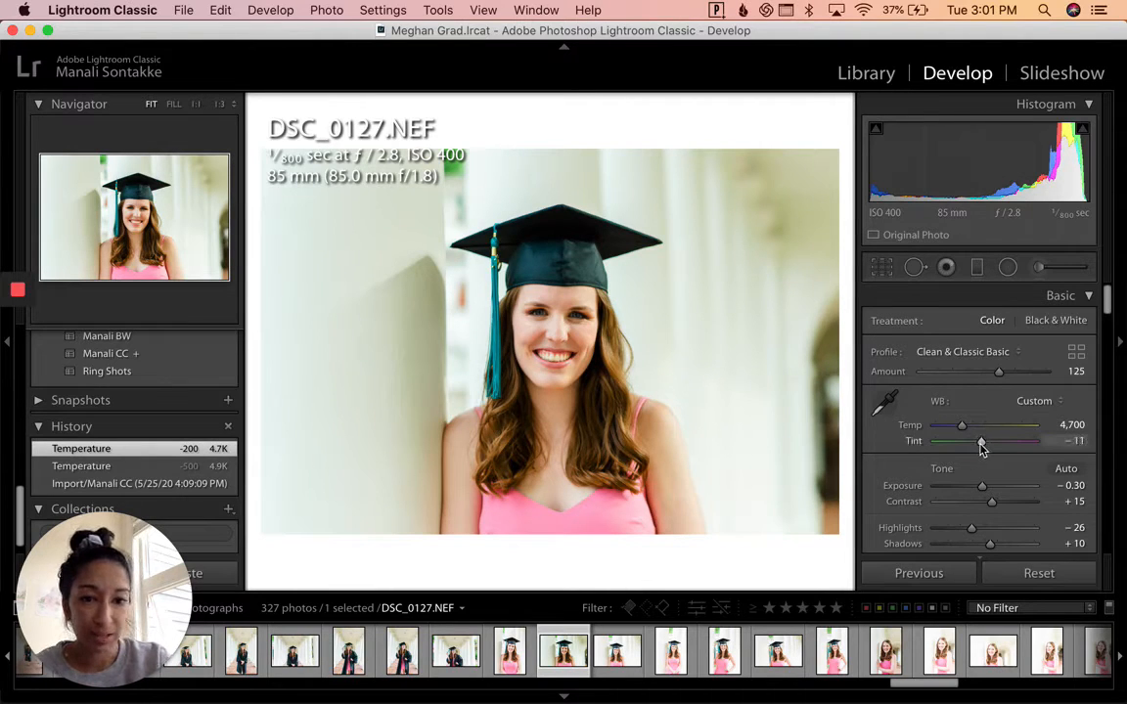
Raise the exposure to +0.10 and set the white balance temperature to 4,600
key(equal)
key(equal)
key(equal)
key(equal)
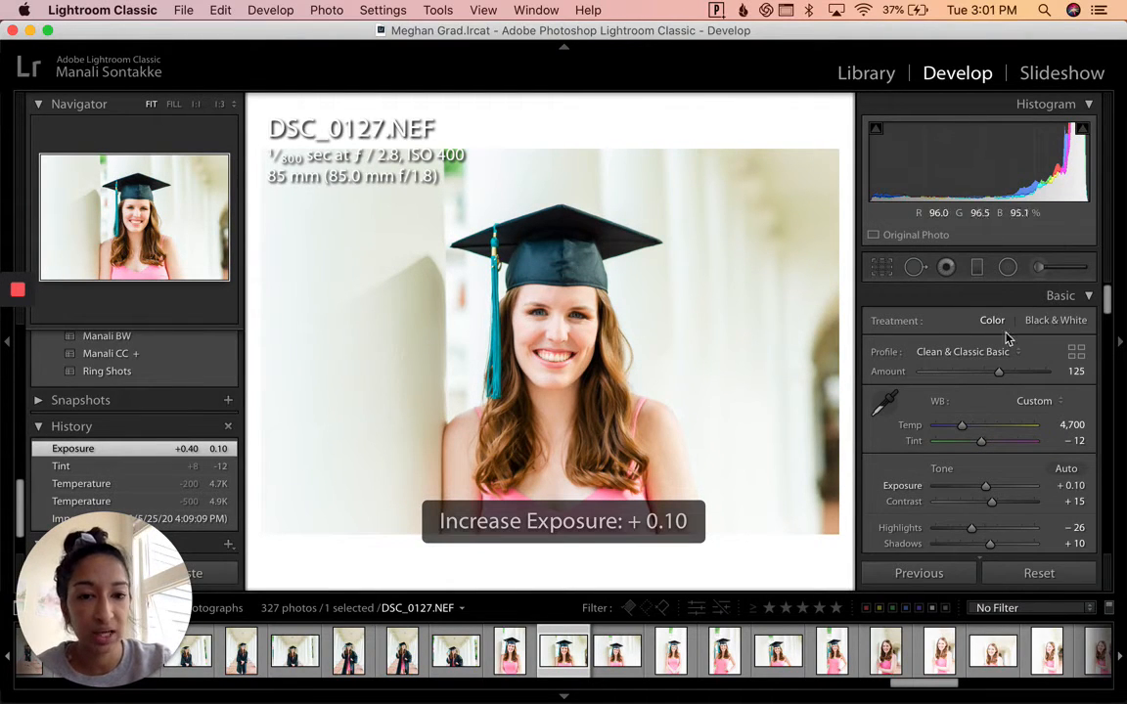
click(1071, 425)
text(4600)
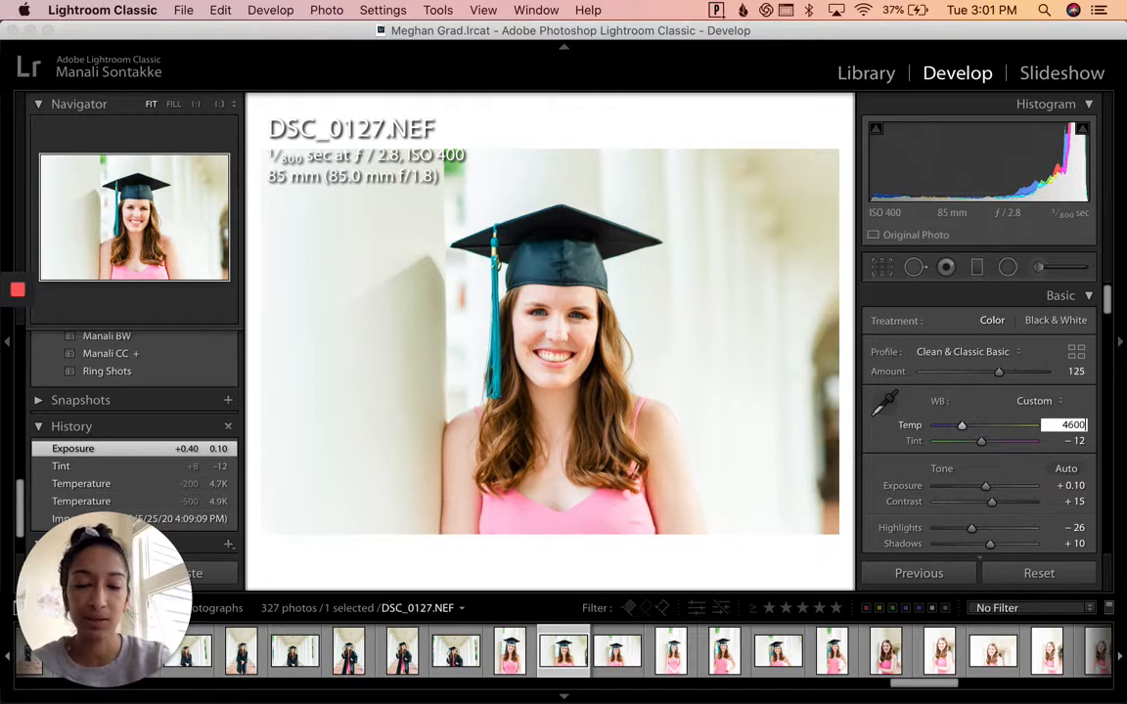
key(Return)
Try a slightly tighter crop from the photo's upper-right corner at the original aspect ratio, and expand it back to the full frame
key(r)
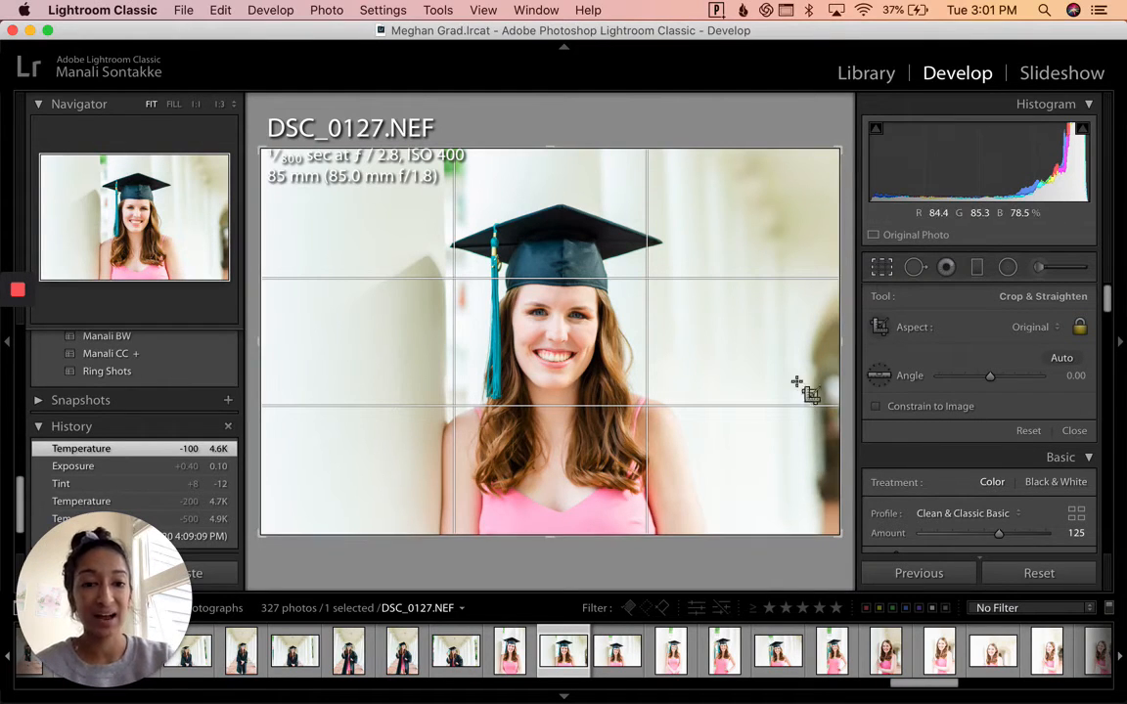
drag(837, 150, 823, 158)
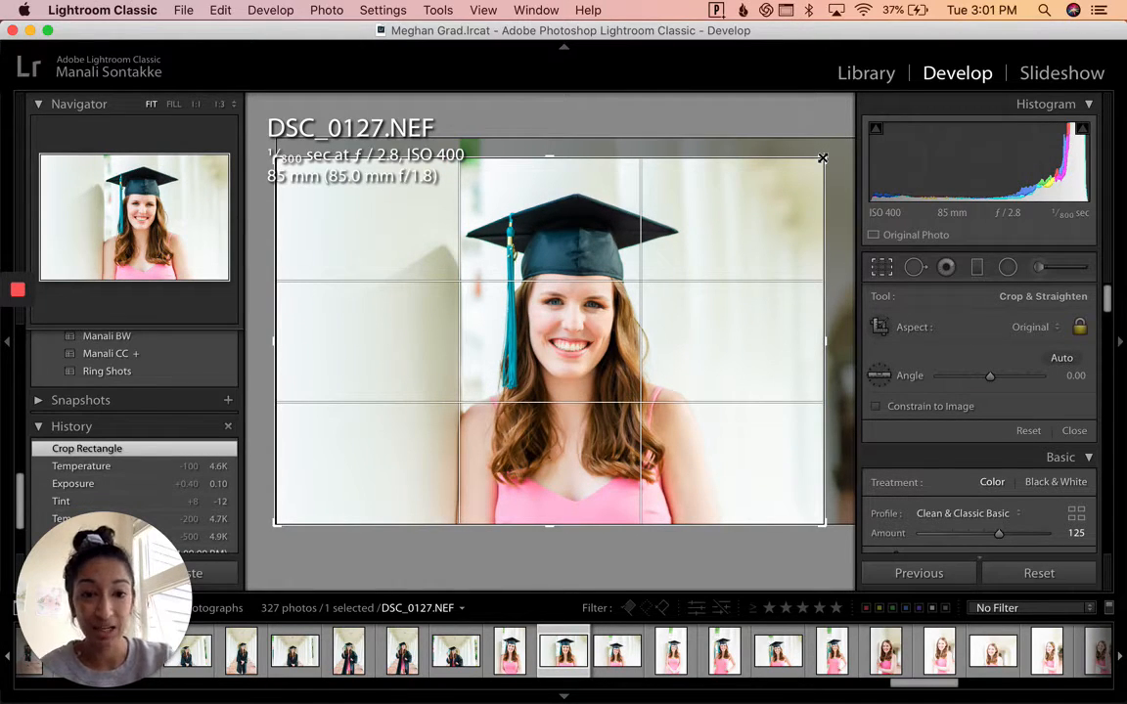
drag(826, 158, 765, 181)
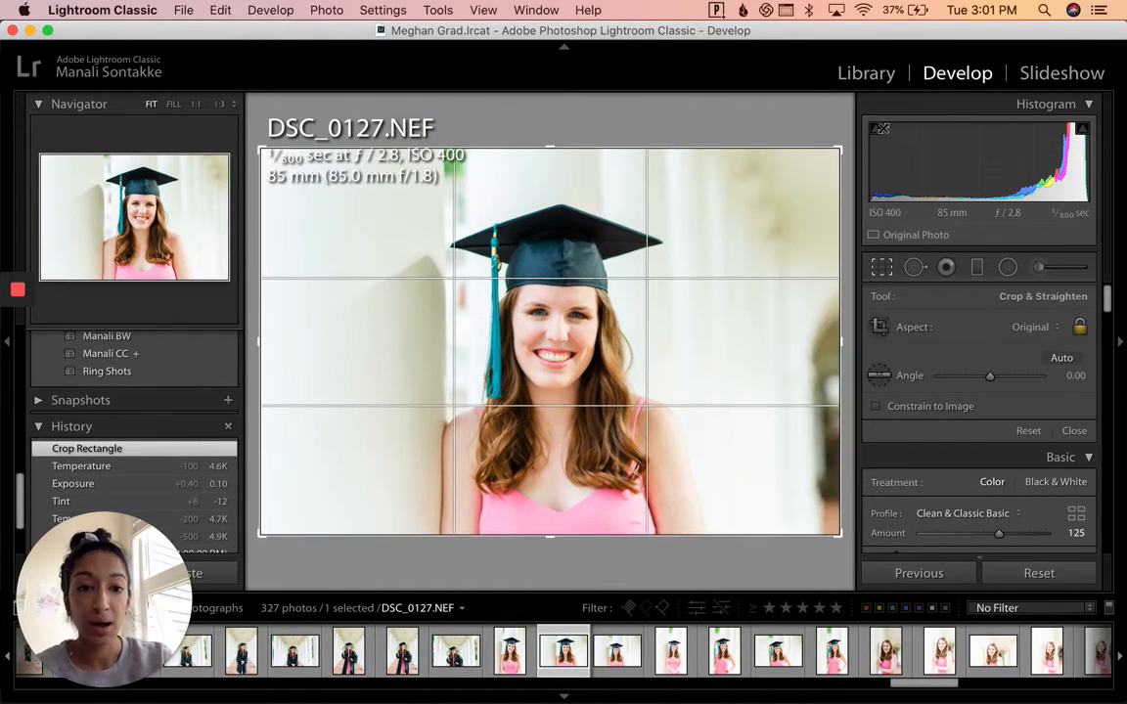
drag(854, 148, 841, 161)
key(Return)
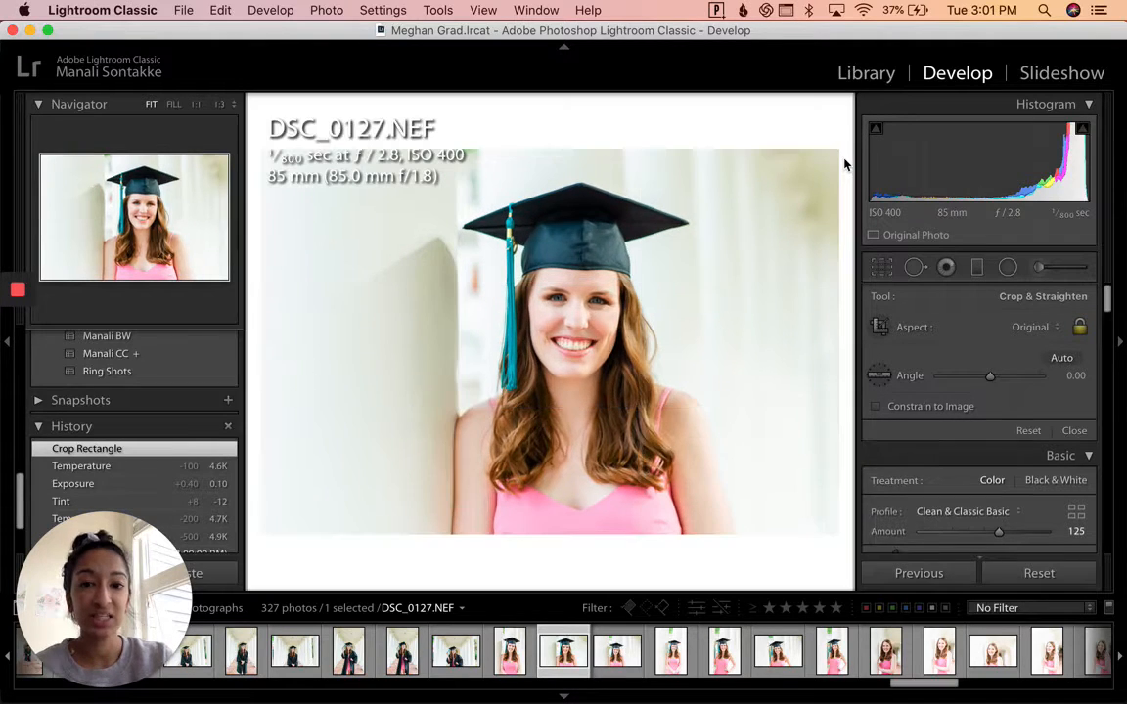
key(r)
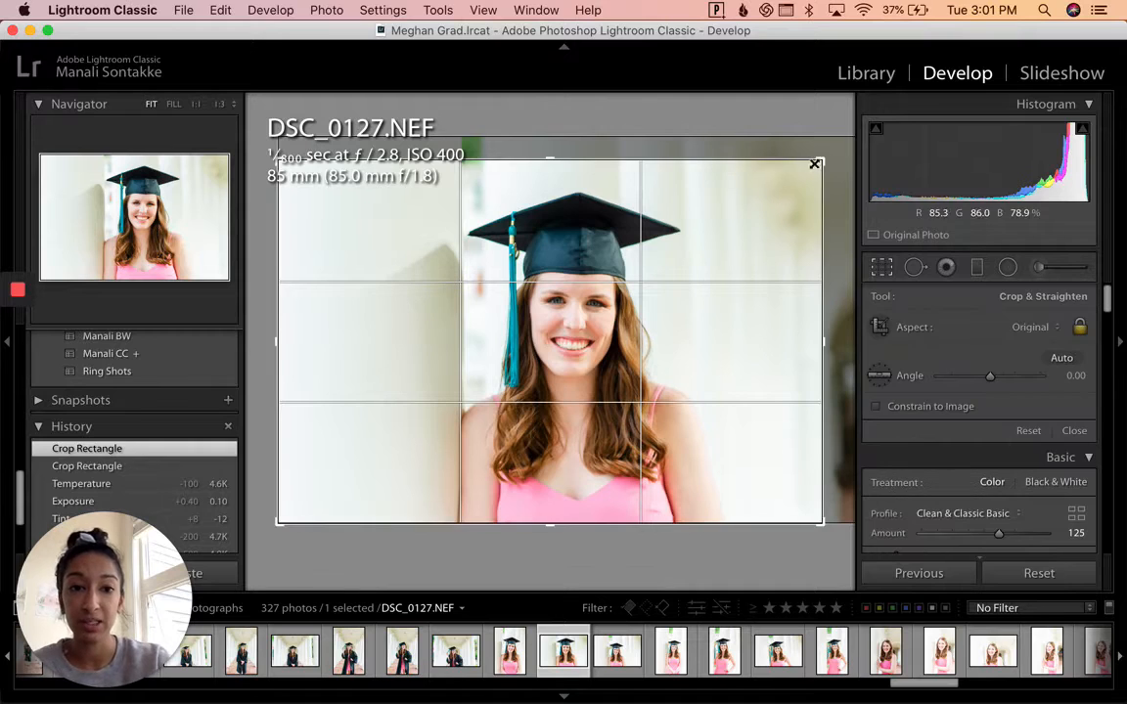
drag(817, 163, 837, 146)
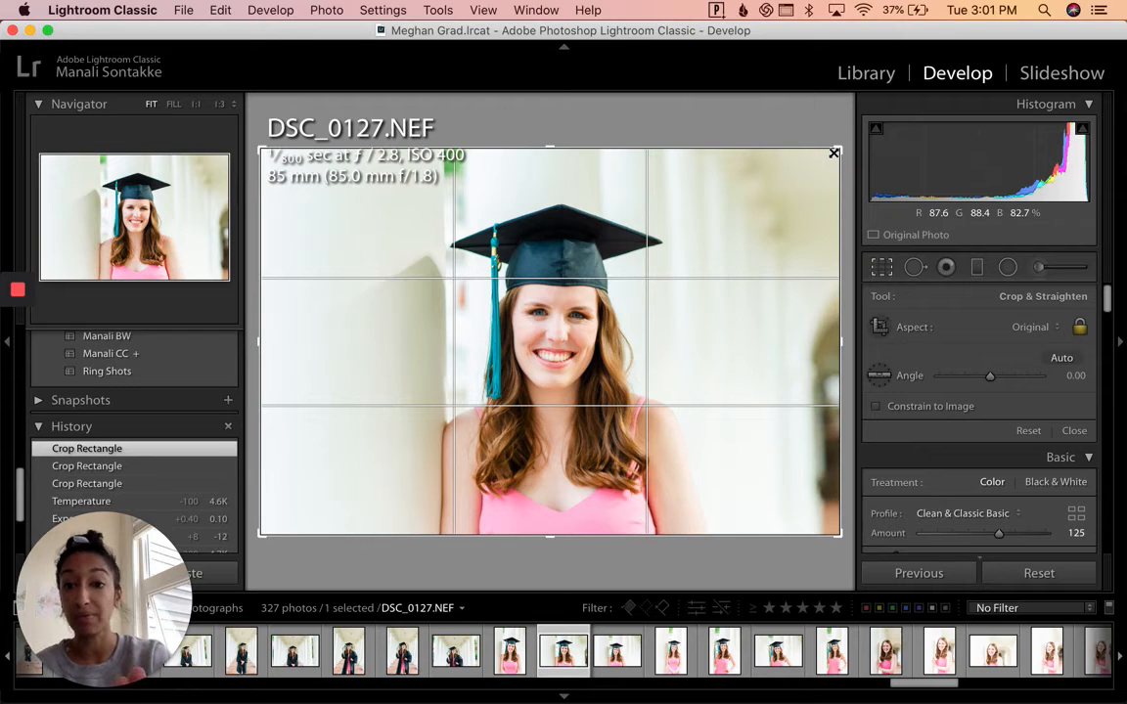
Crop the portrait slightly tighter from its upper-right corner at the original aspect ratio and rotate it to a 0.68 crop angle
drag(833, 153, 819, 154)
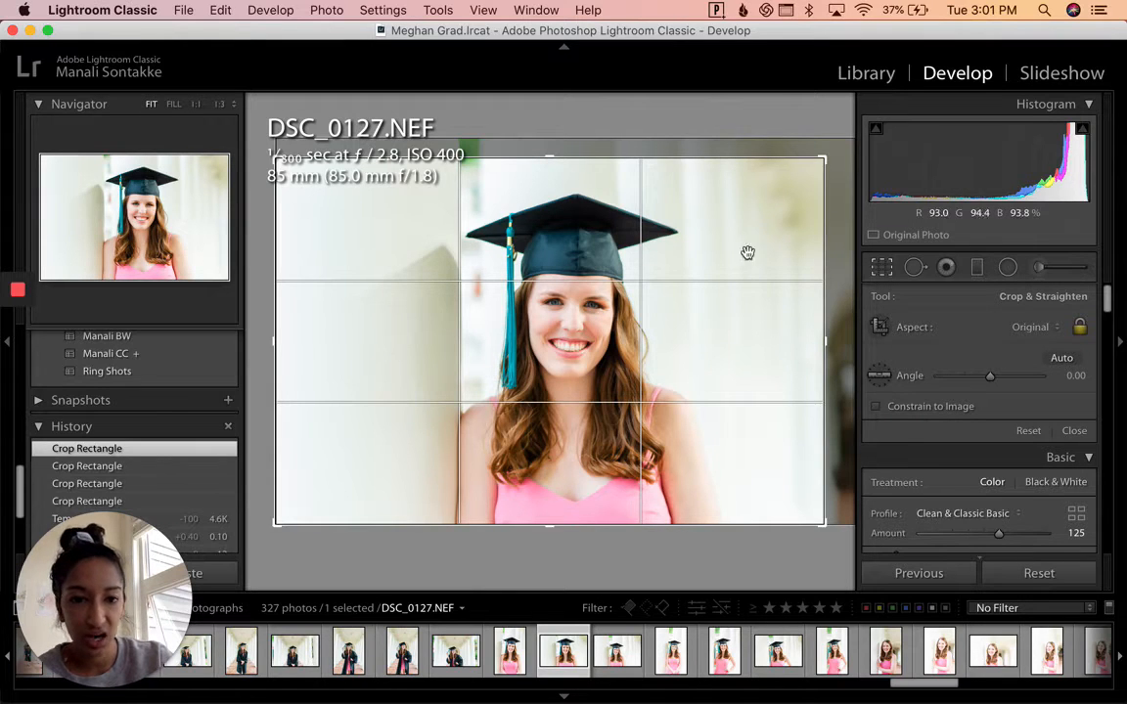
mouse_move(805, 151)
mouse_down()
mouse_move(811, 140)
mouse_move(825, 152)
mouse_up()
key(Return)
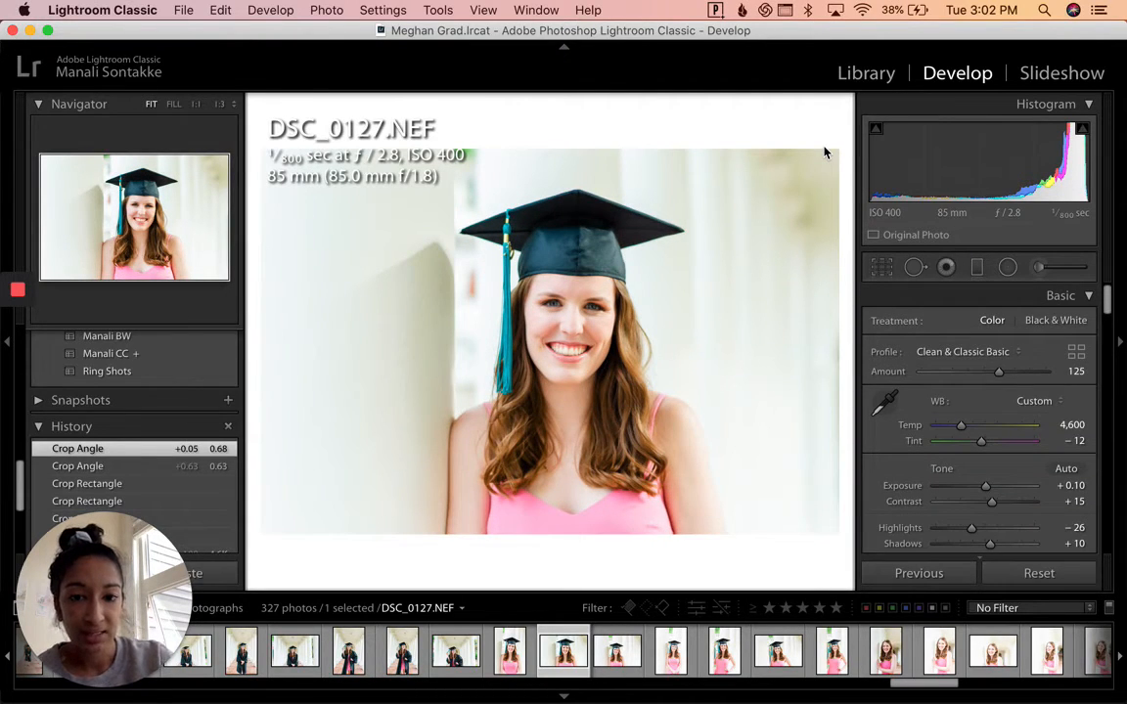
Set the Magenta luminance to −7 and saturation to +3, keeping the hue at 0
scroll(965, 432, down, 3)
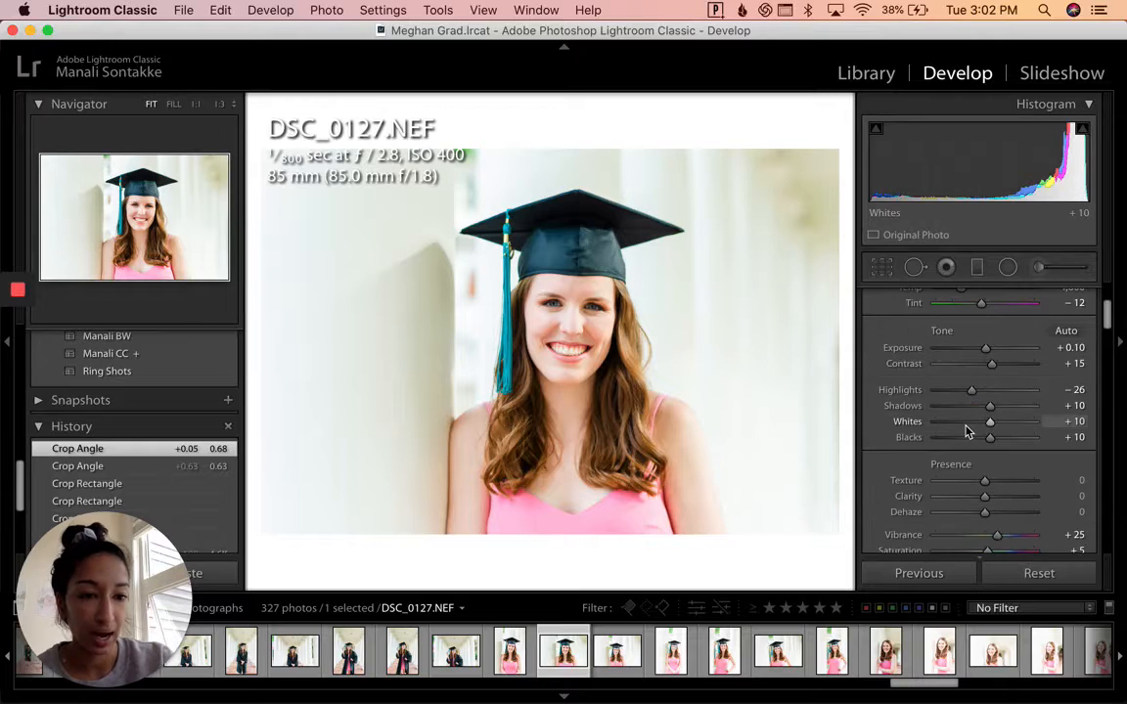
scroll(965, 432, down, 10)
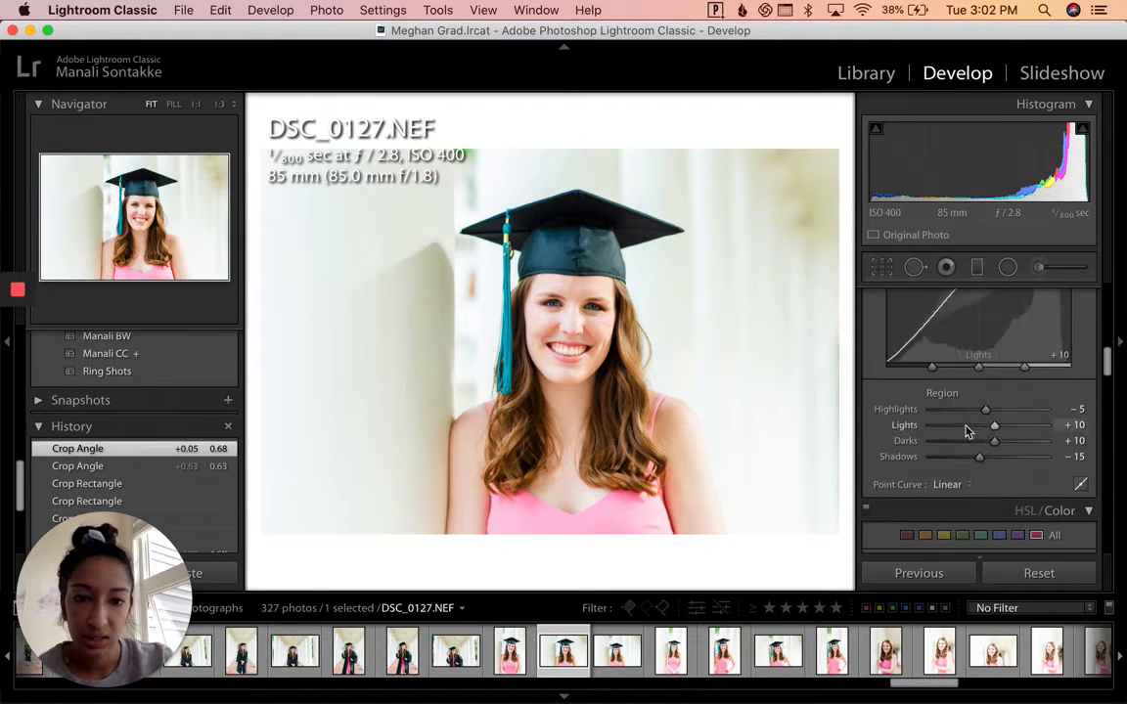
scroll(965, 431, down, 5)
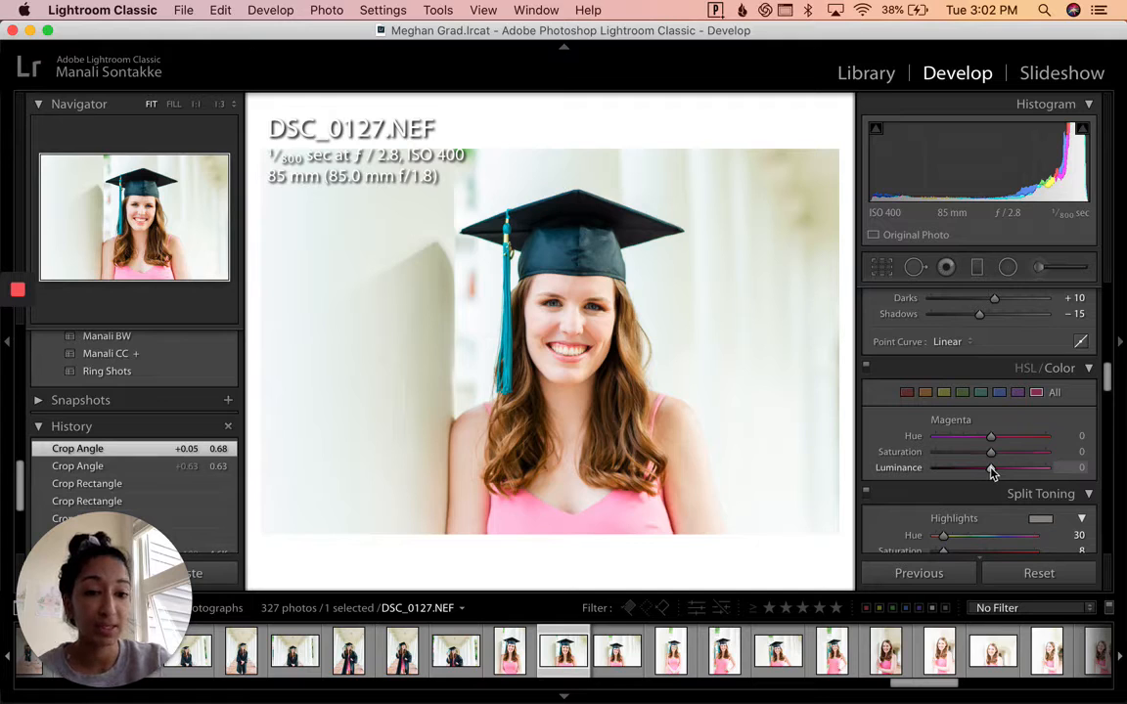
mouse_move(992, 471)
mouse_down()
mouse_move(1012, 472)
mouse_move(986, 470)
mouse_move(988, 455)
mouse_move(1008, 458)
mouse_move(992, 453)
mouse_up()
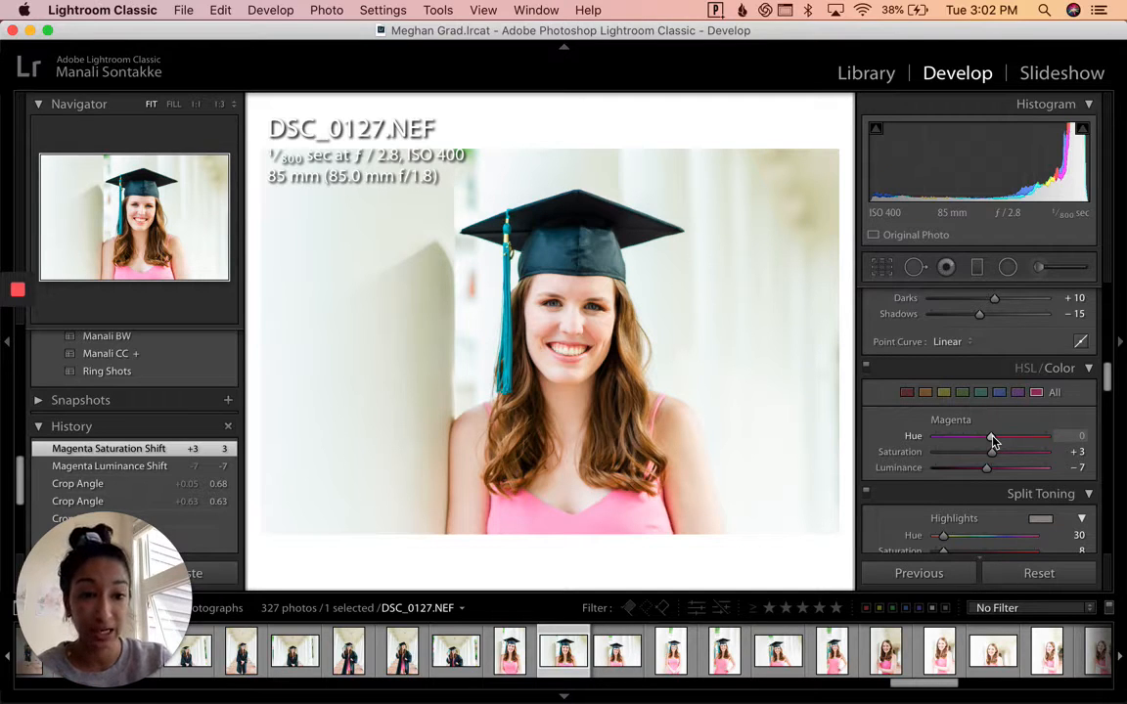
mouse_move(992, 441)
mouse_down()
mouse_move(1010, 442)
mouse_move(949, 439)
mouse_move(1006, 444)
mouse_move(991, 440)
mouse_up()
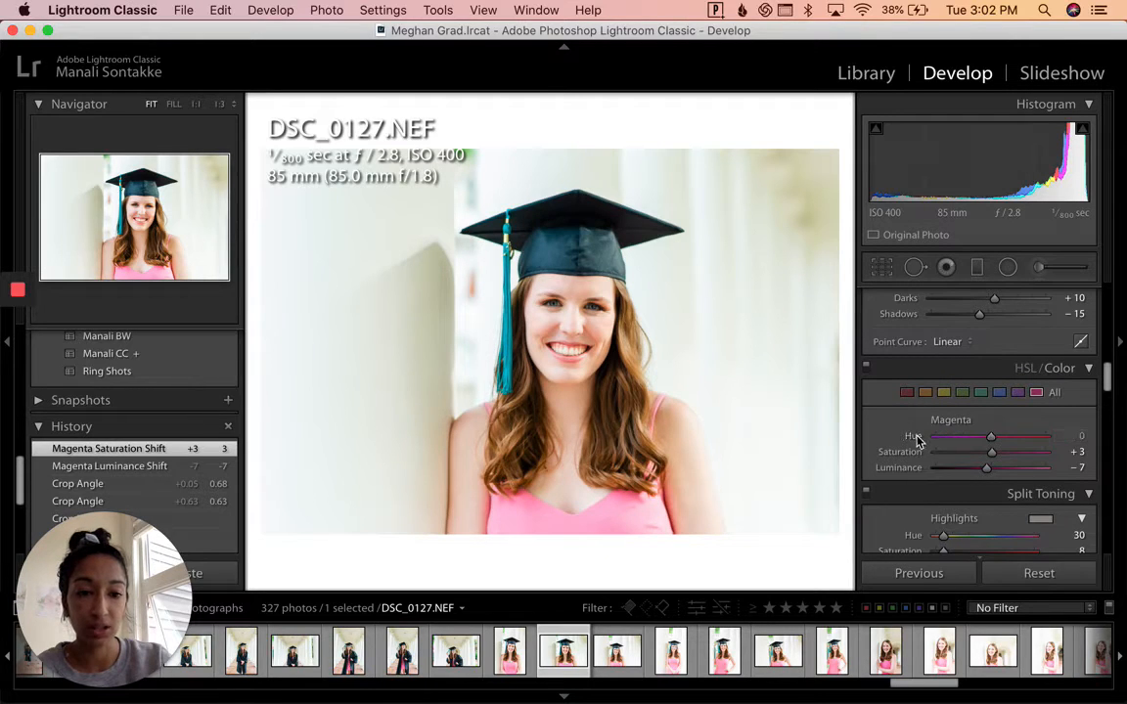
Raise the exposure of the portrait to +0.20
scroll(1014, 486, down, 6)
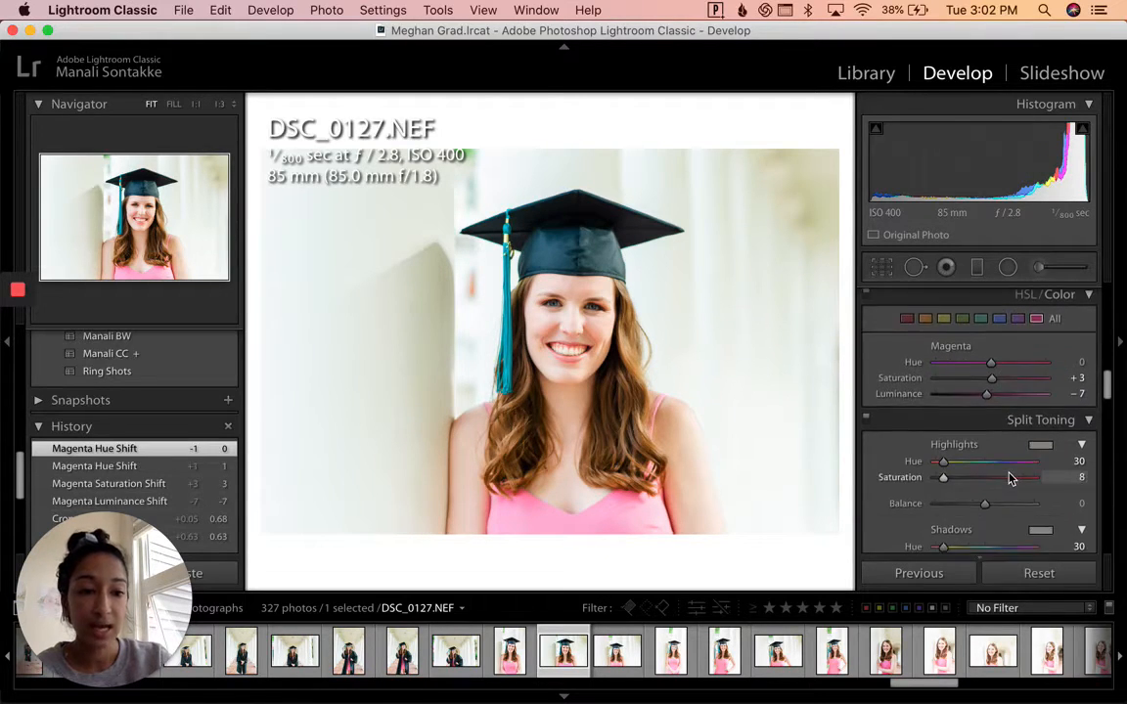
key(equal)
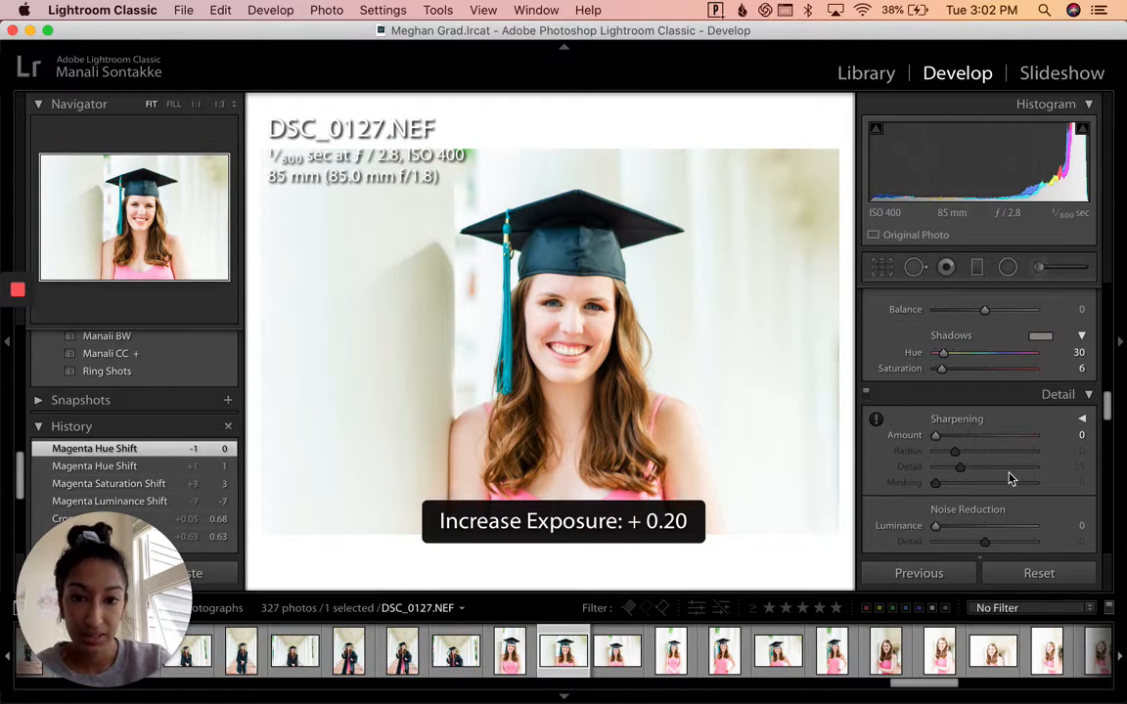
Bring up the Green hue, saturation and luminance adjustments in HSL/Color
scroll(956, 439, up, 2)
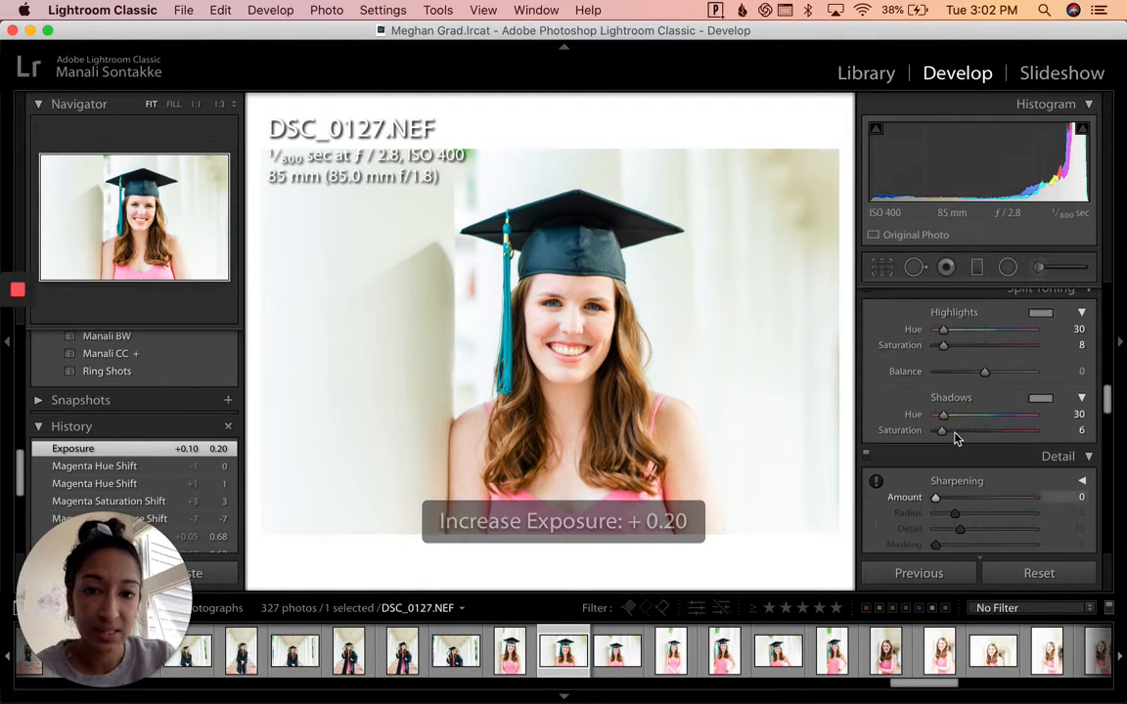
scroll(957, 439, up, 3)
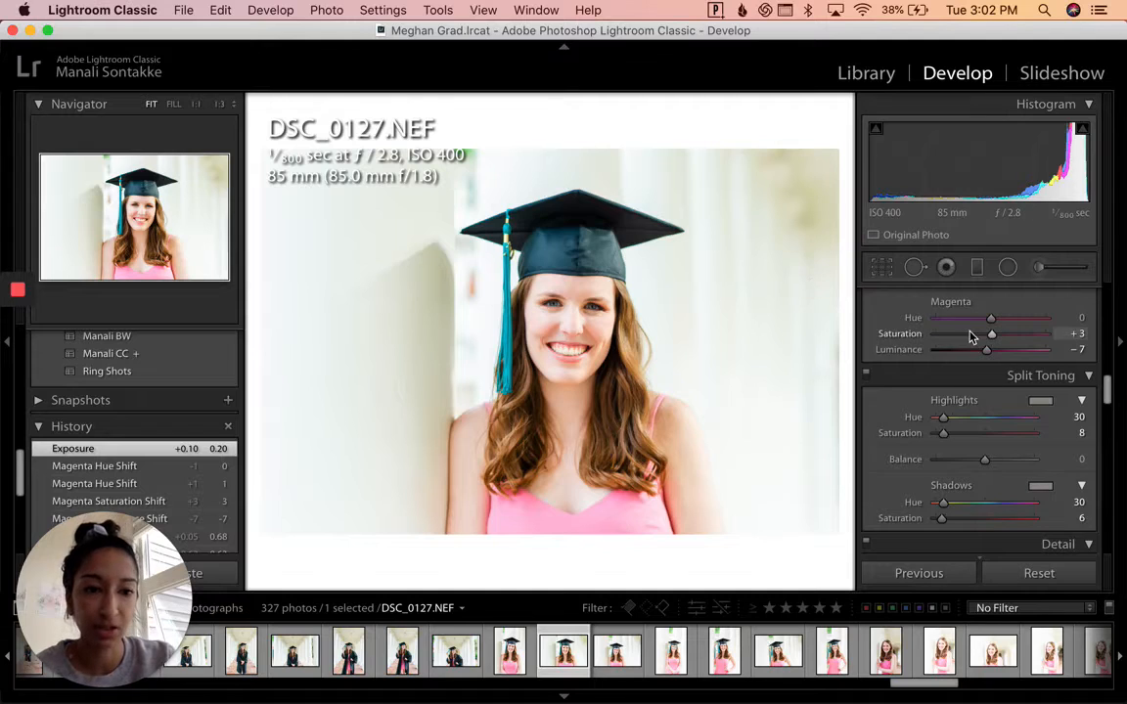
scroll(978, 352, up, 4)
click(964, 388)
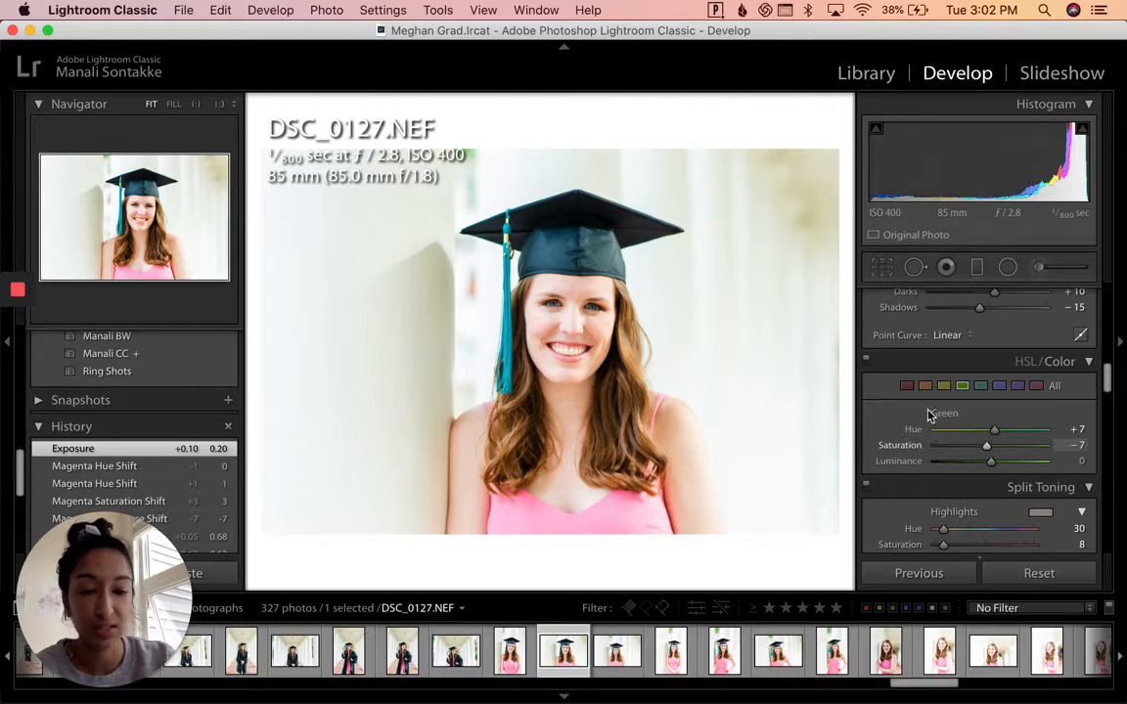
Tighten the portrait's crop slightly from its lower-right corner at the original aspect ratio and rotate it to a 0.42 crop angle
key(r)
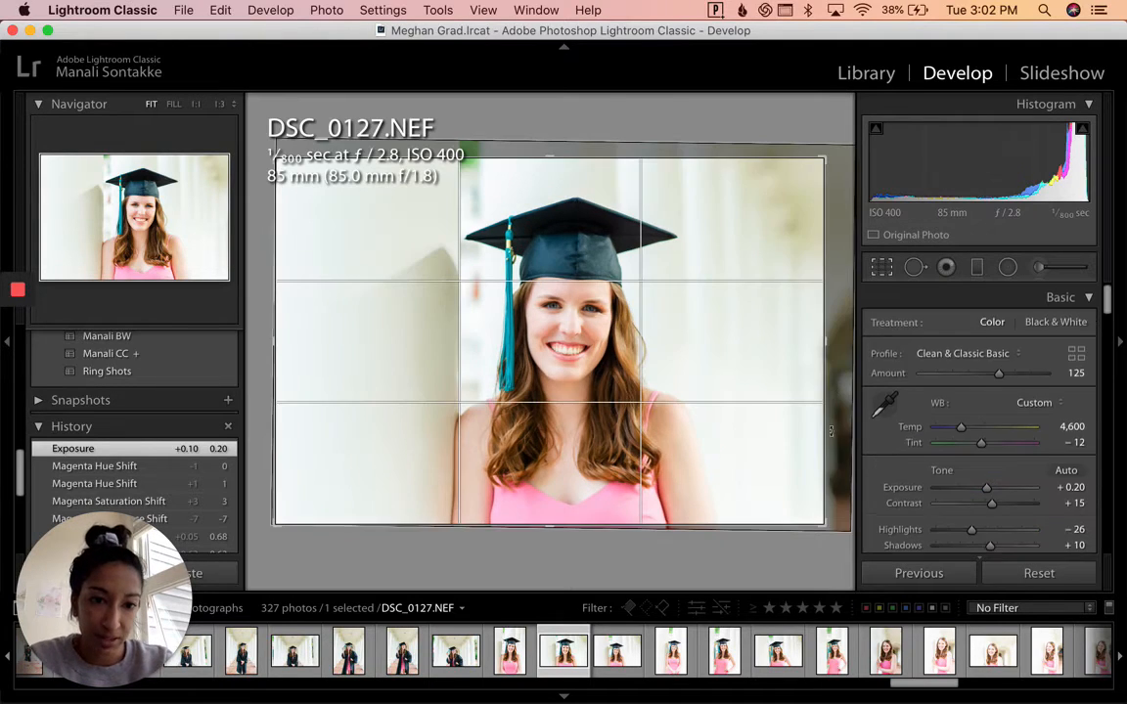
drag(824, 519, 824, 517)
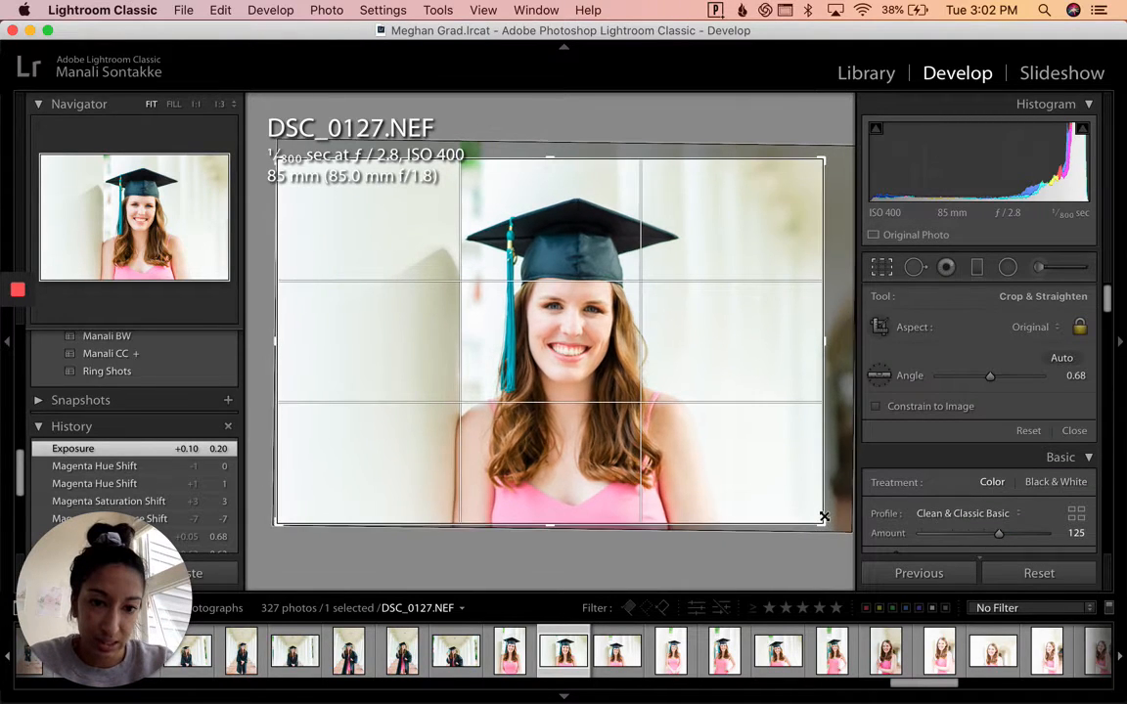
key(Return)
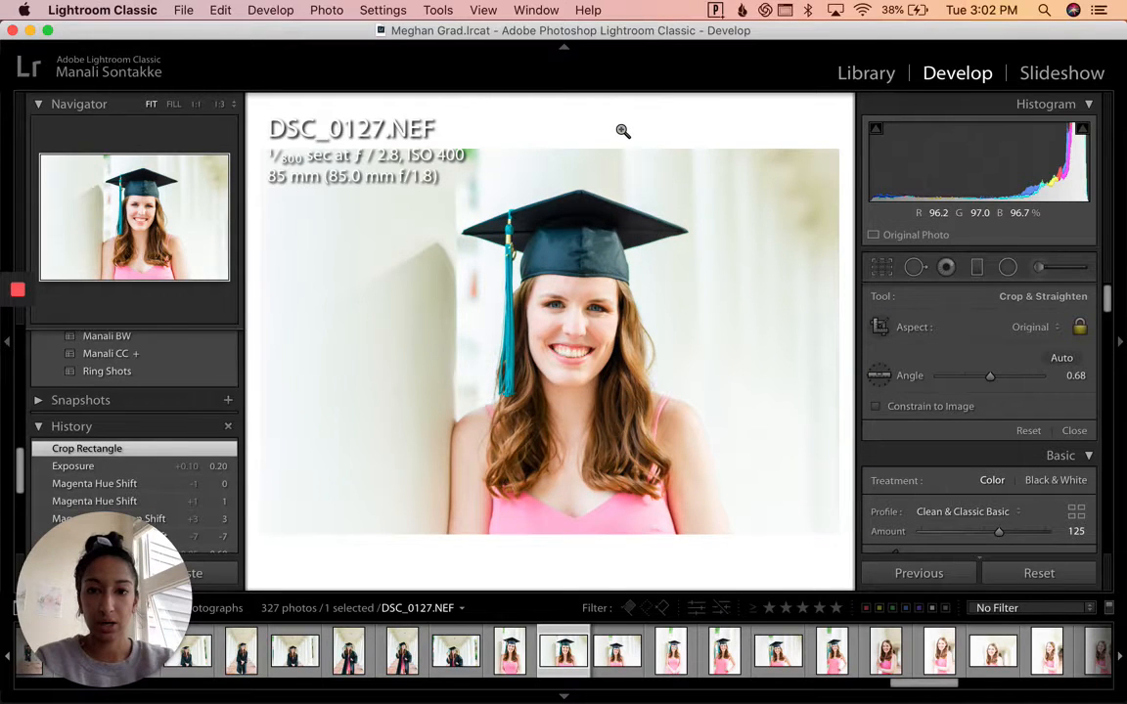
key(r)
drag(622, 131, 620, 131)
key(Return)
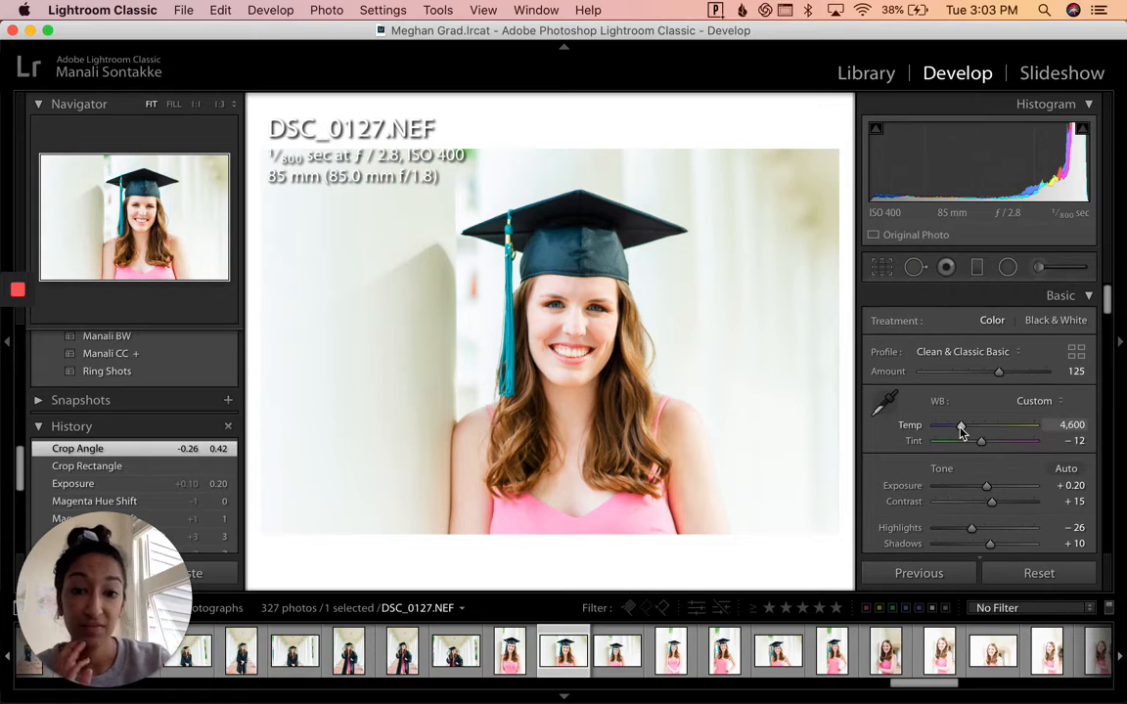
Go back through the photo grid to the outdoor cap-and-gown portraits and open DSC_9562.NEF for developing
key(i)
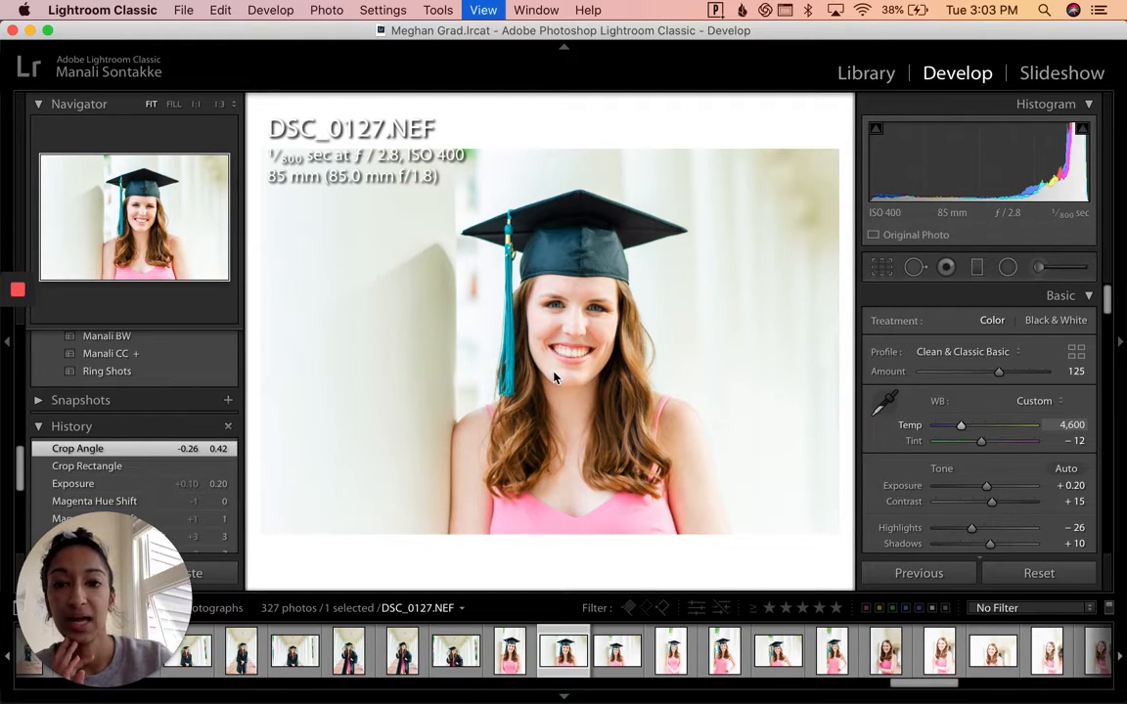
key(g)
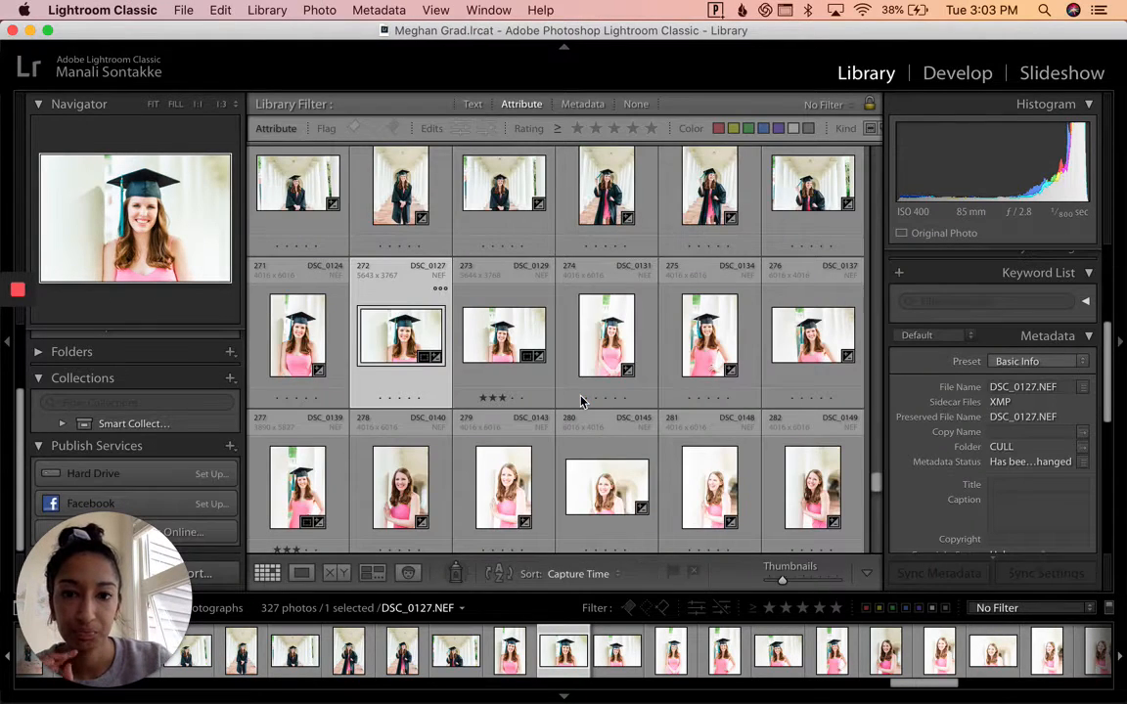
scroll(581, 401, up, 2)
scroll(581, 401, up, 20)
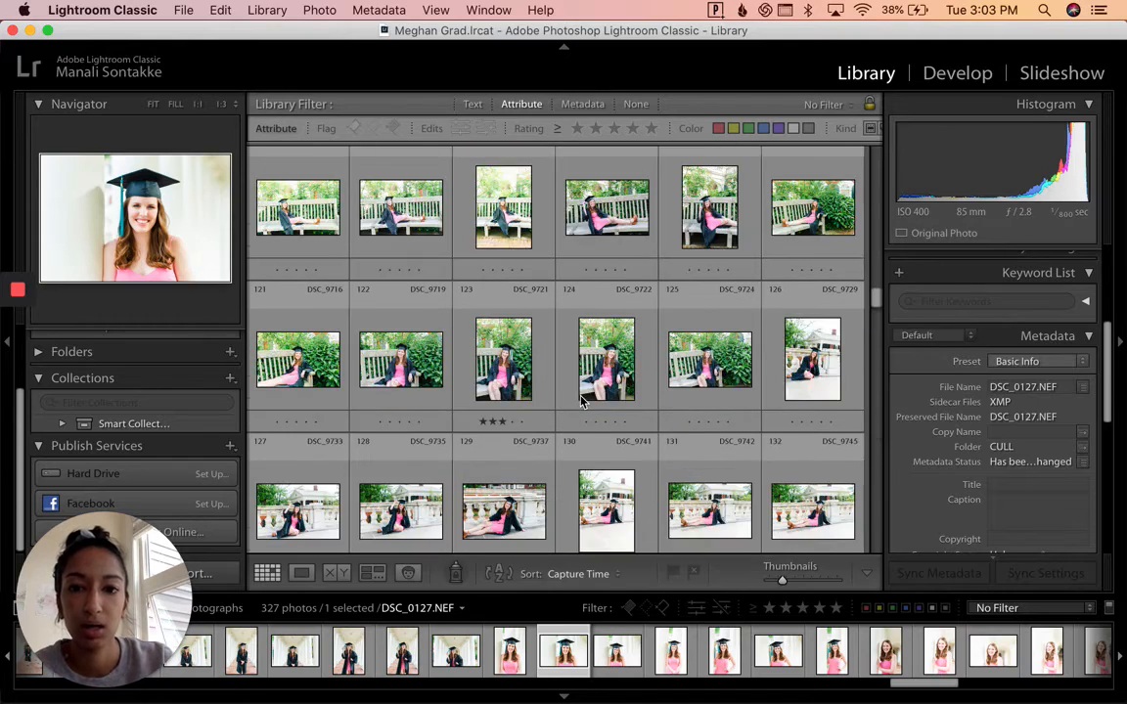
scroll(581, 401, up, 2)
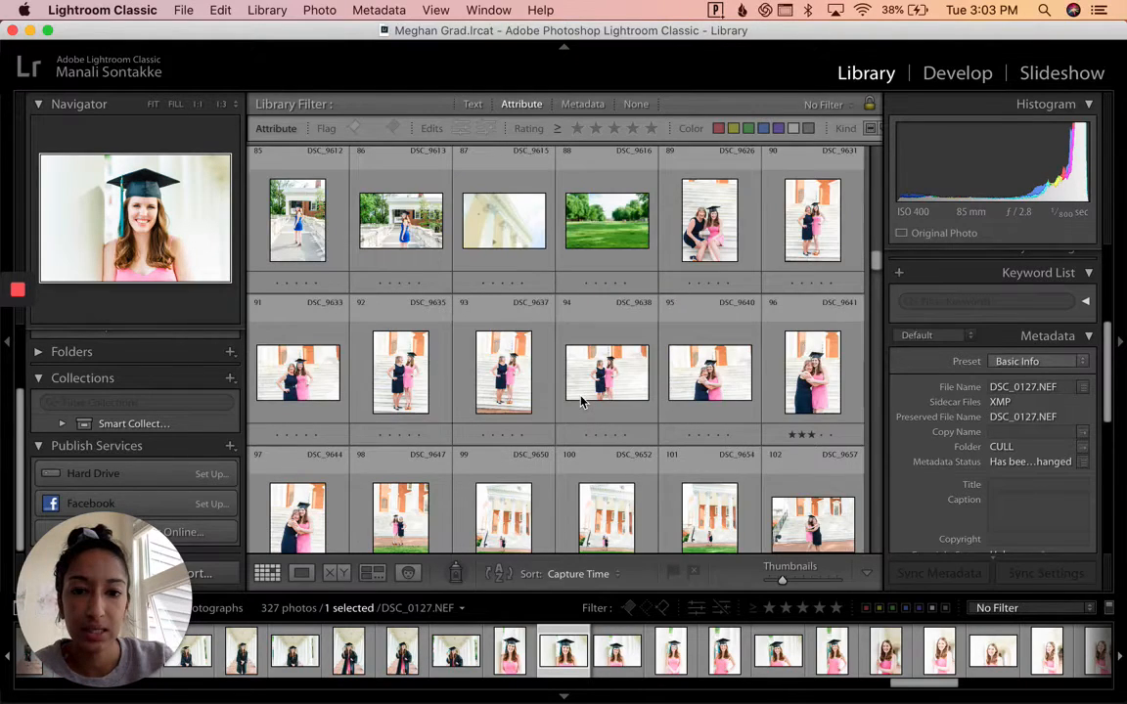
scroll(581, 401, up, 6)
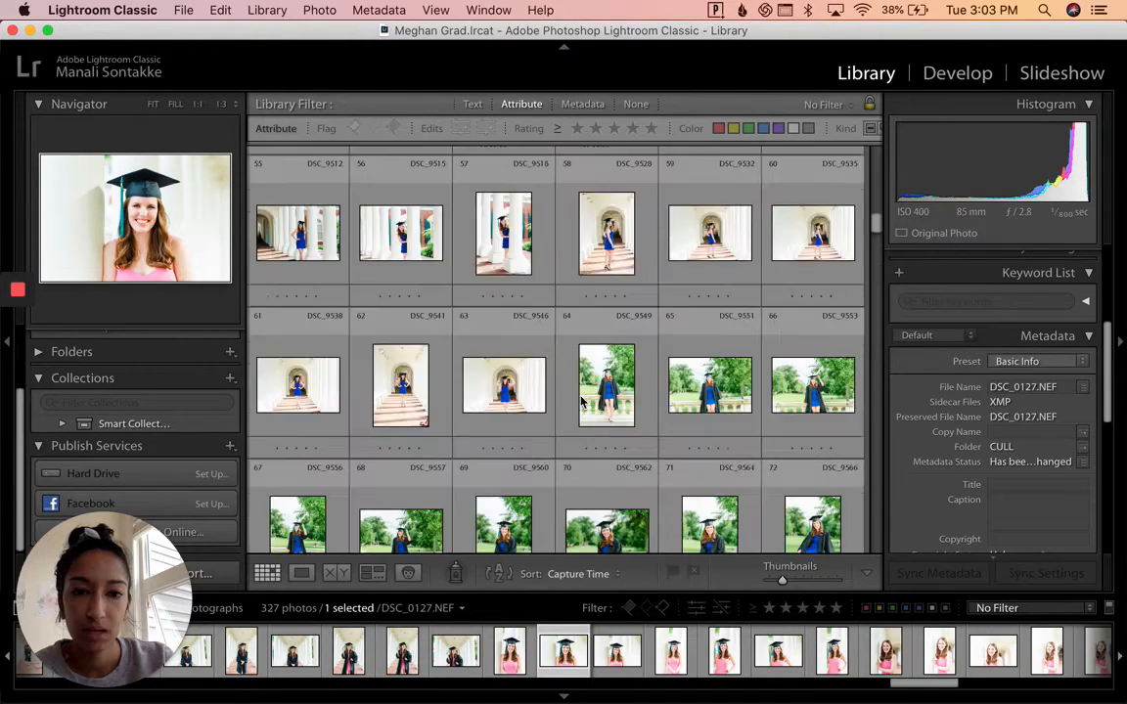
scroll(581, 401, up, 3)
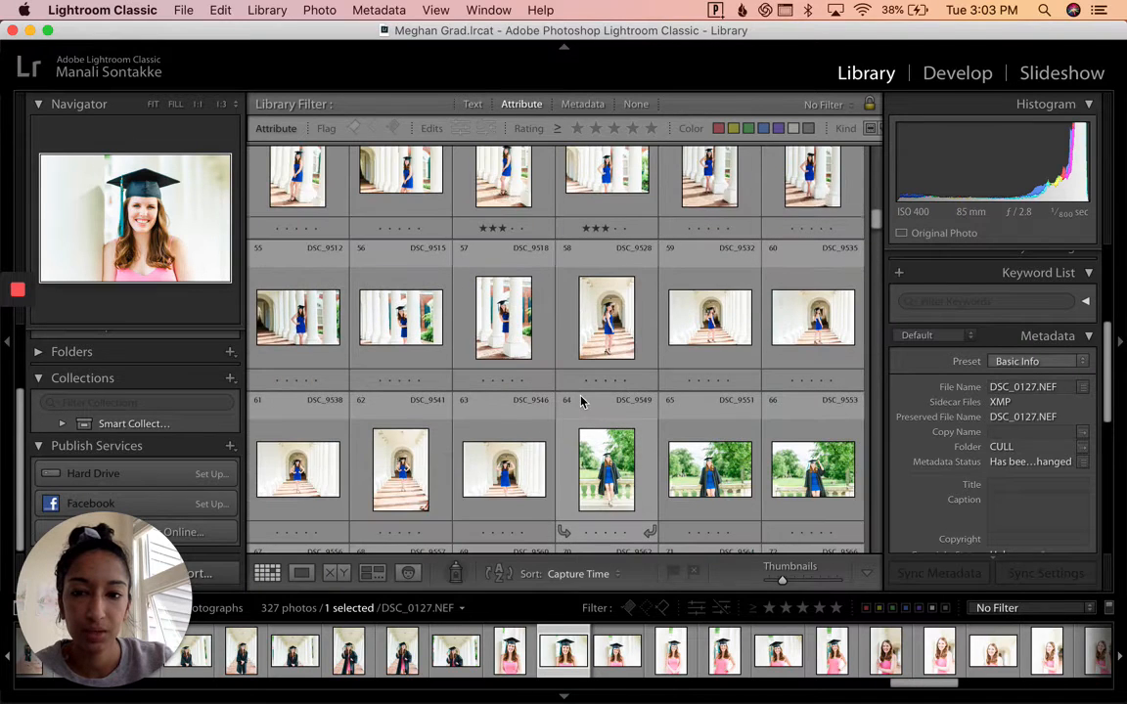
scroll(577, 396, down, 3)
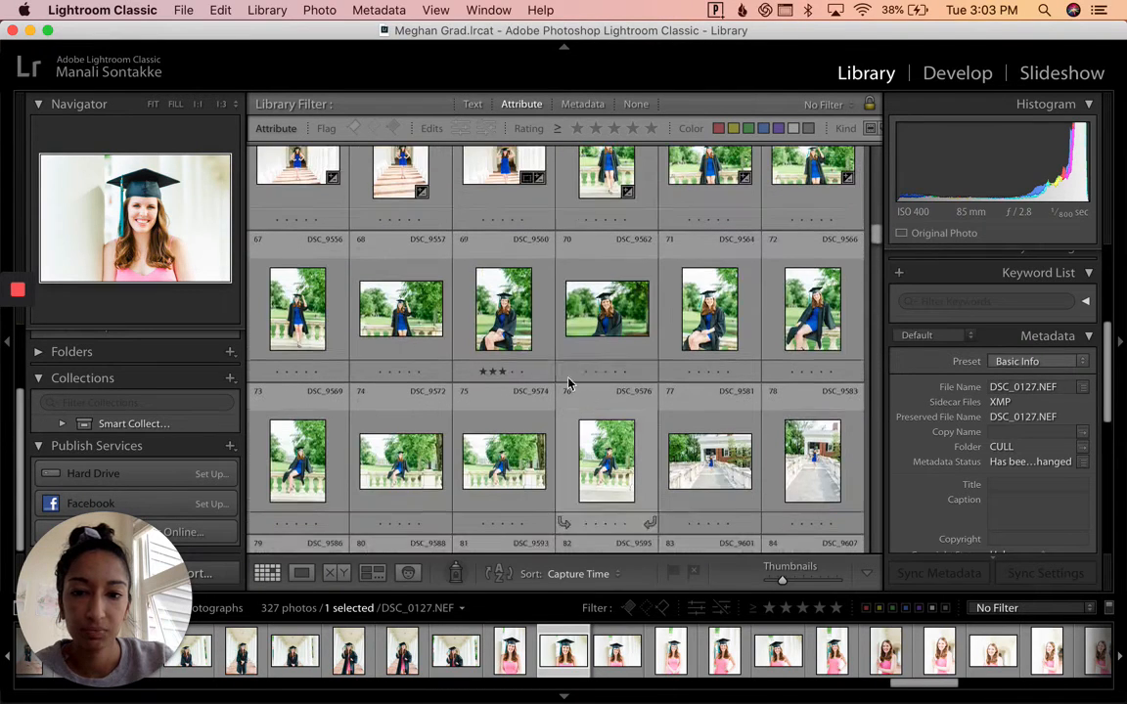
double_click(536, 339)
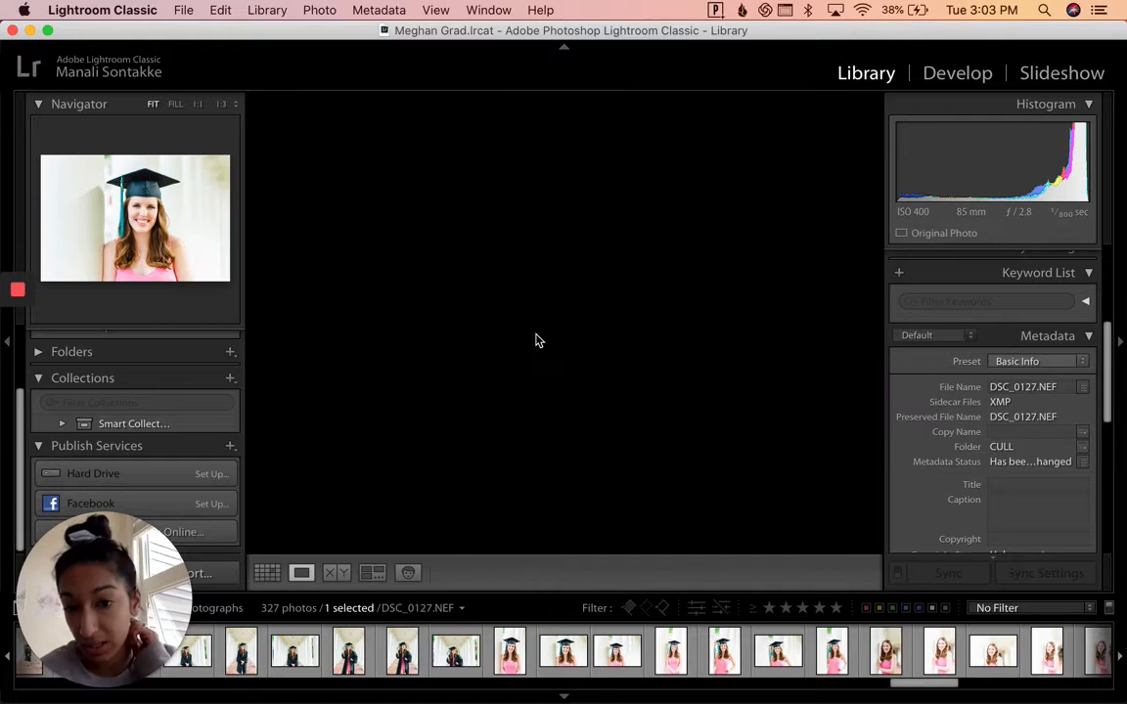
key(Right)
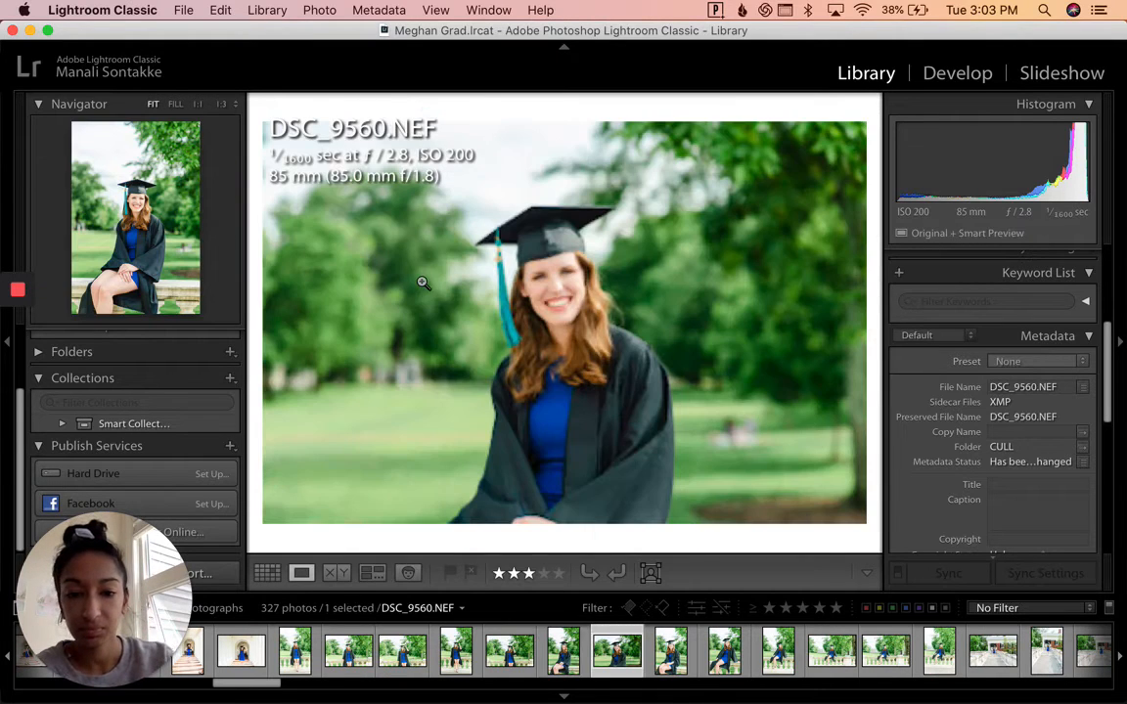
key(Right)
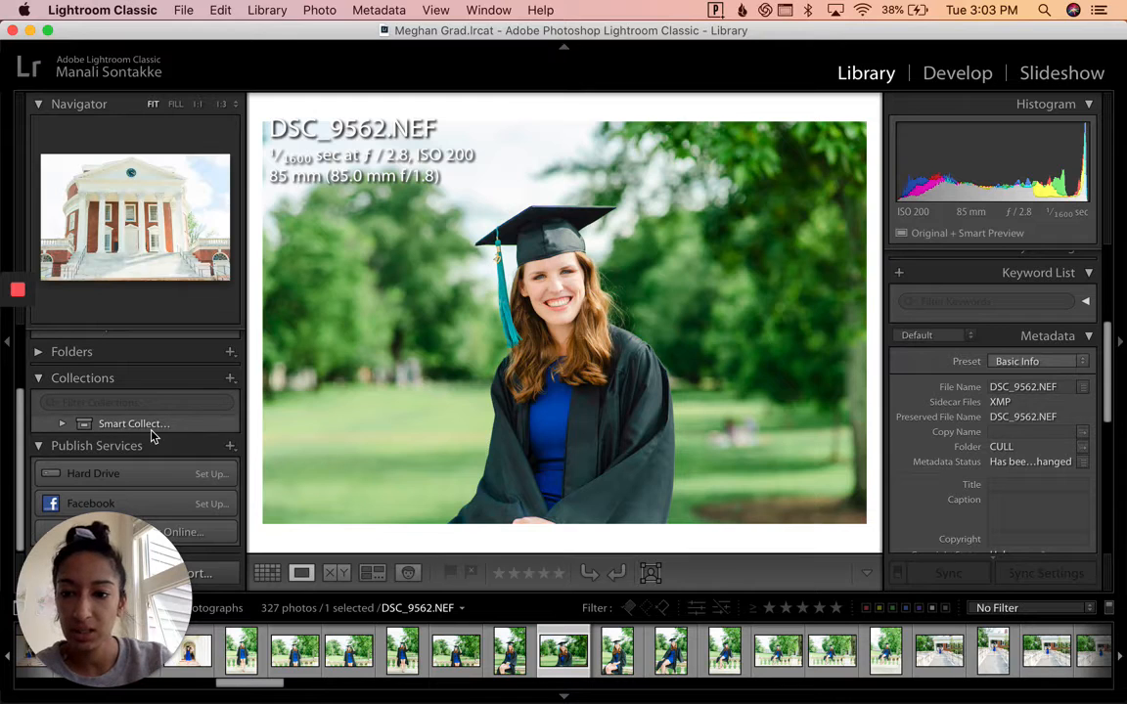
key(d)
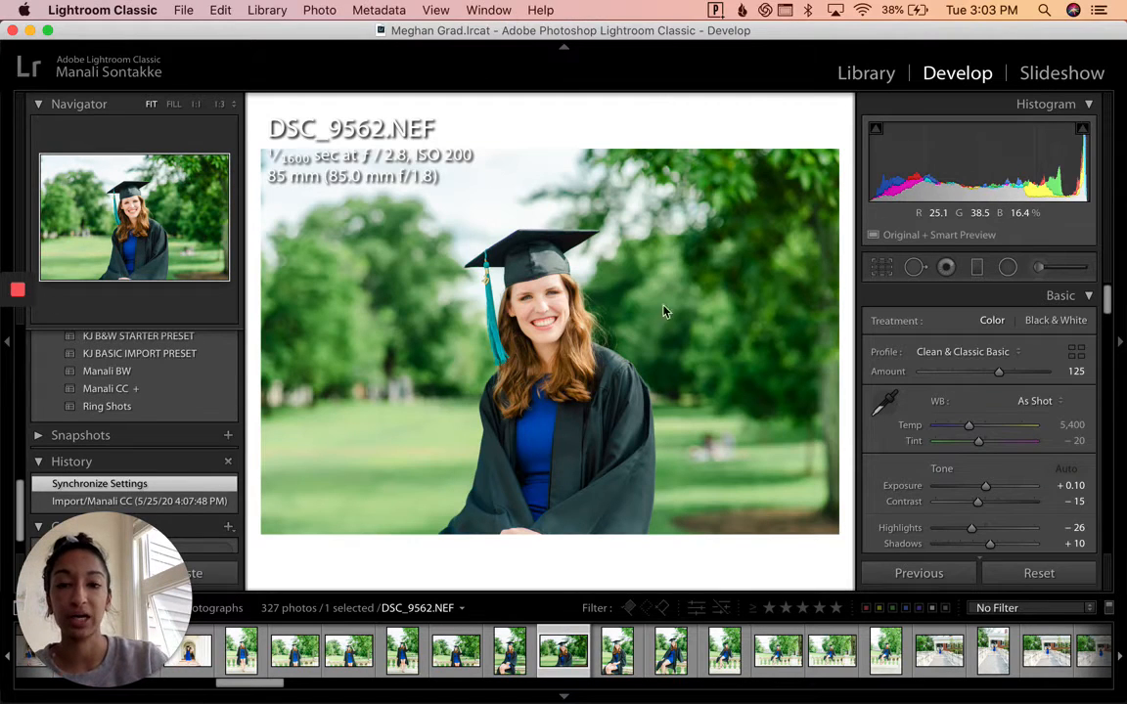
key(g)
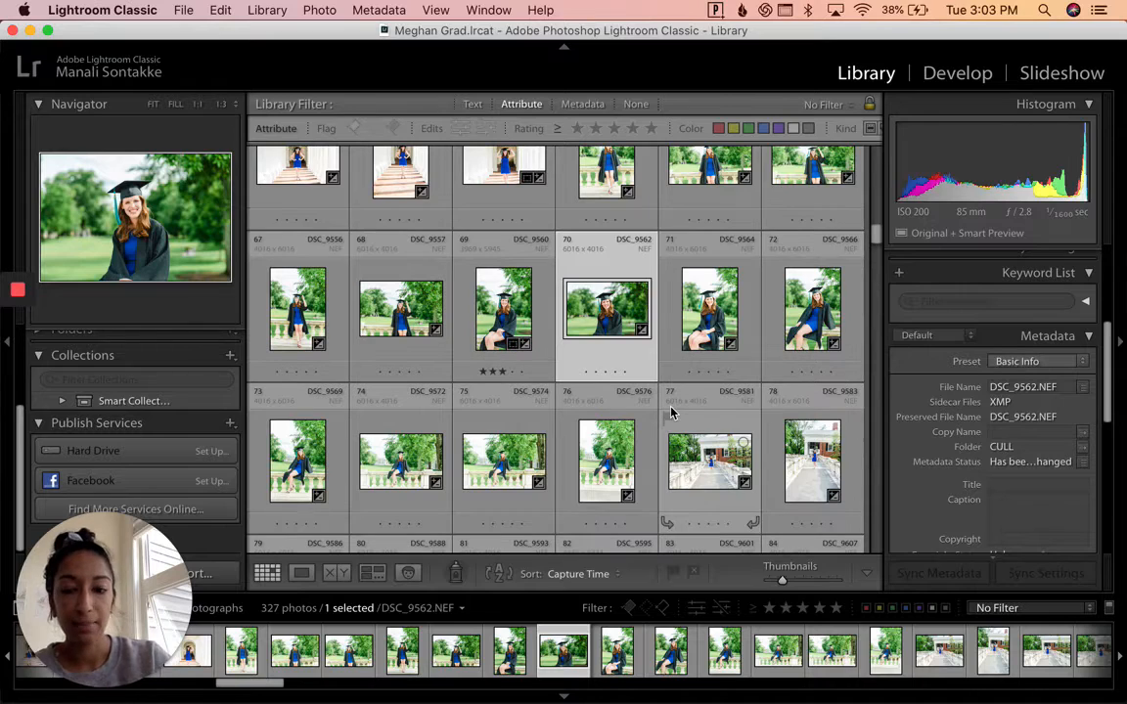
key(d)
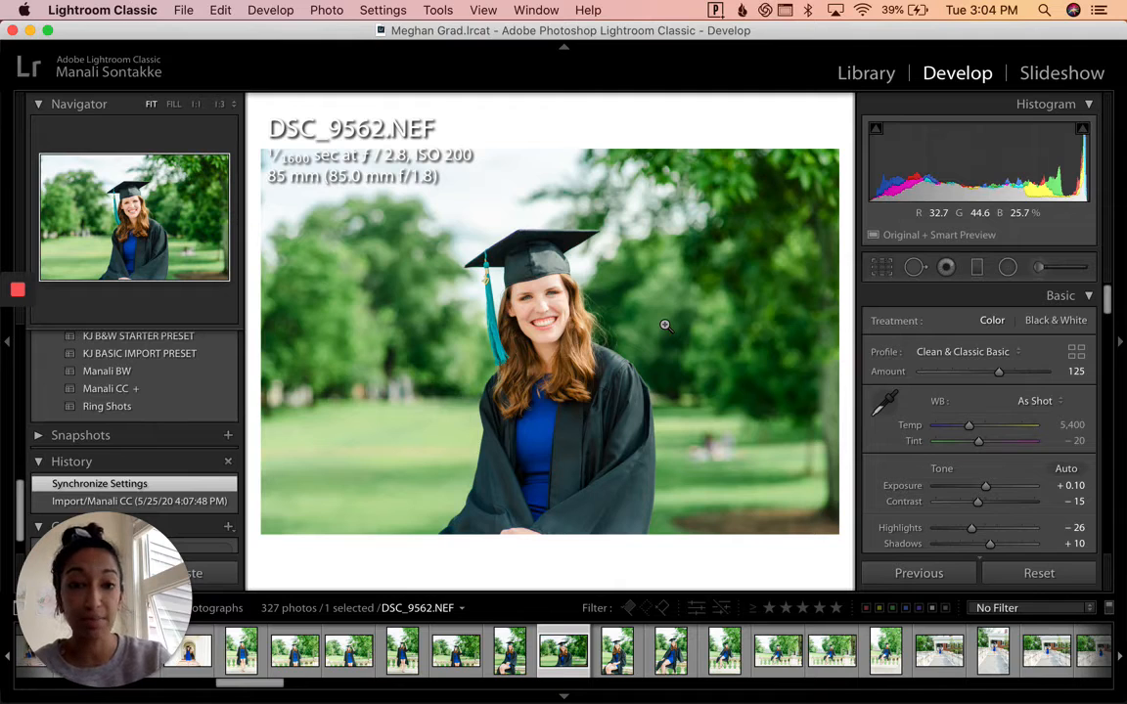
Start a new graduated filter with the Background Brighten effect
click(977, 272)
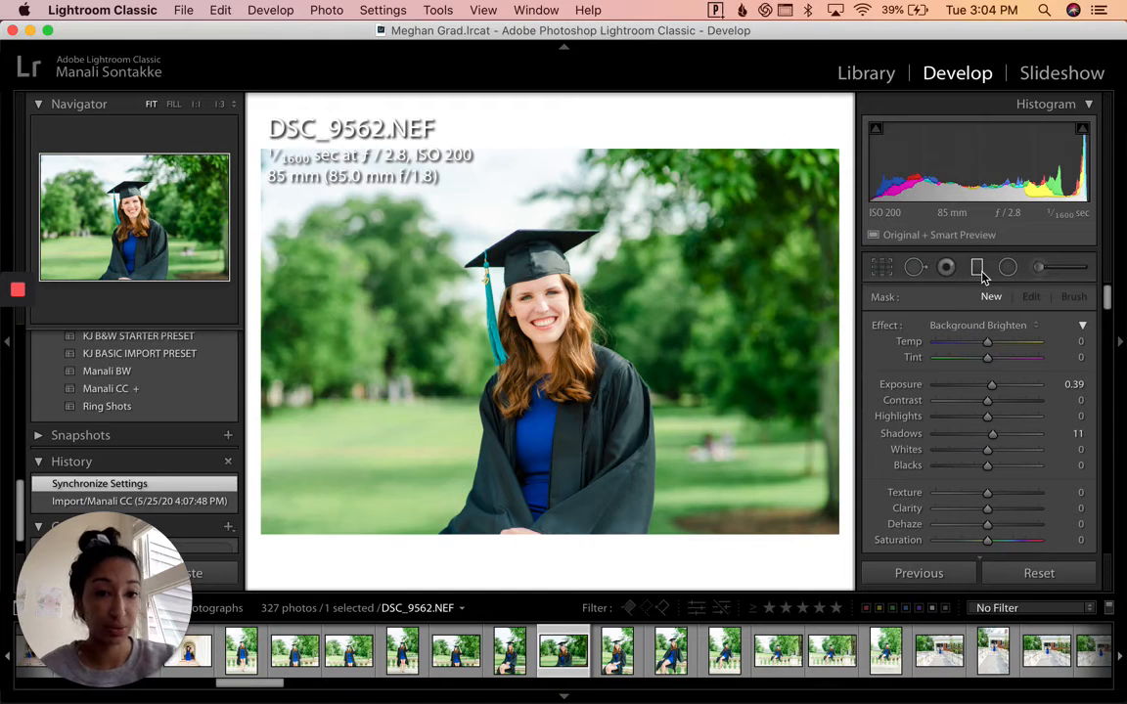
scroll(981, 466, down, 2)
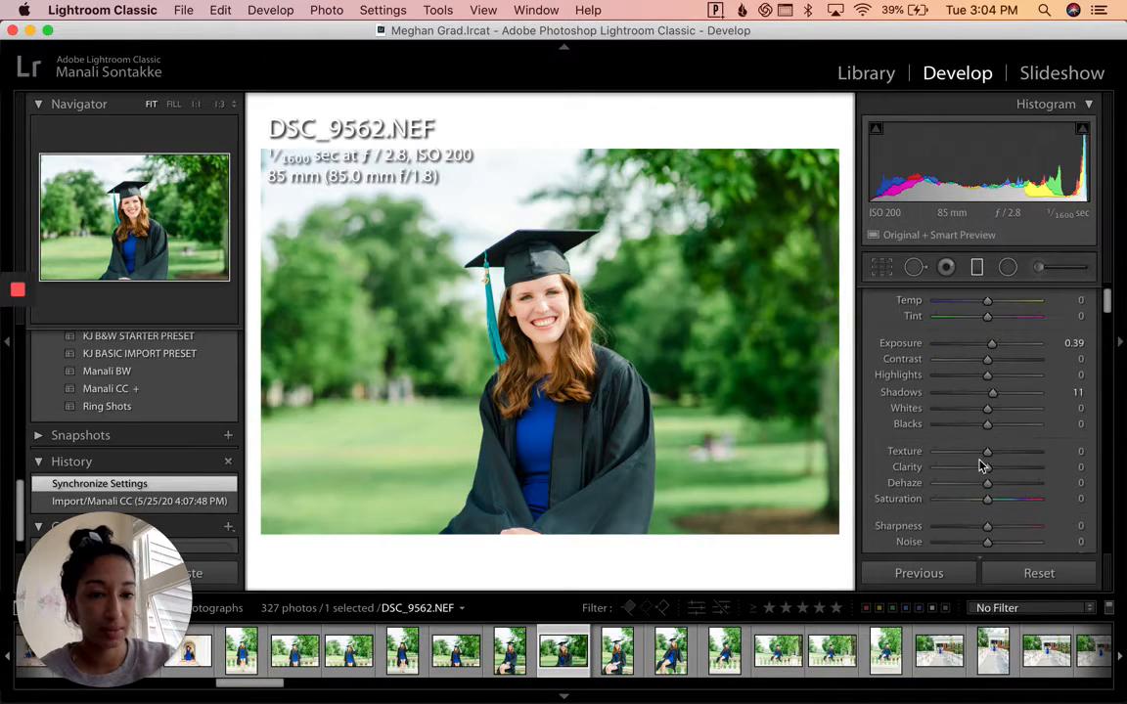
scroll(981, 460, up, 2)
click(979, 325)
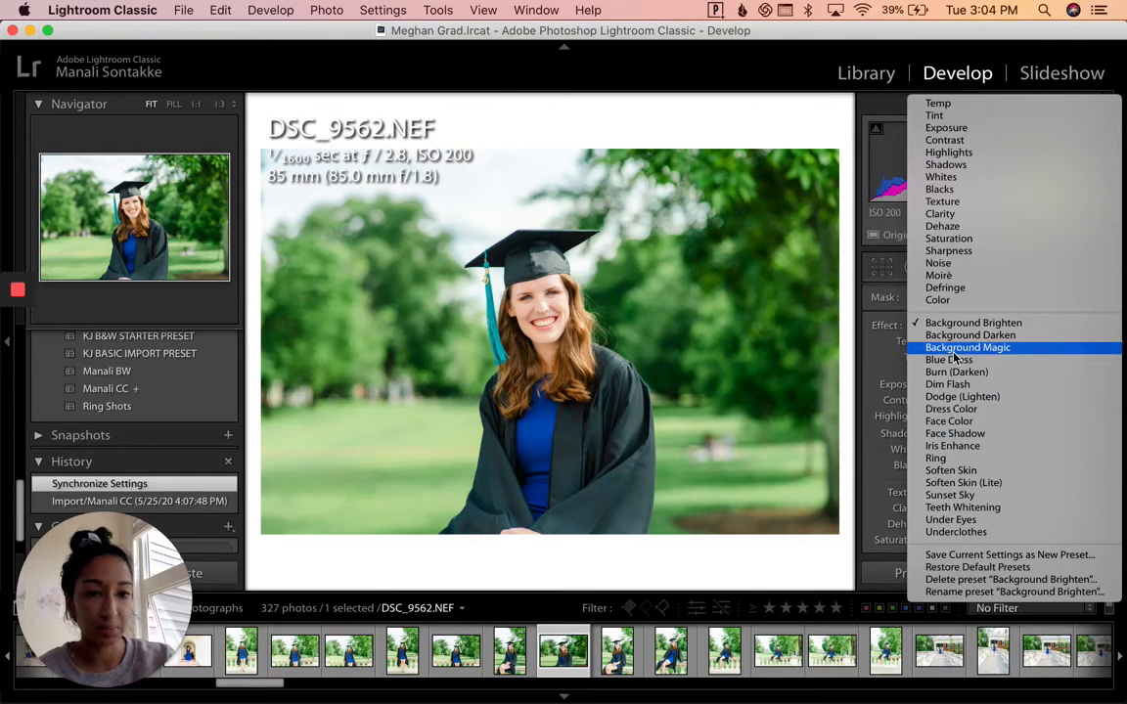
click(1020, 324)
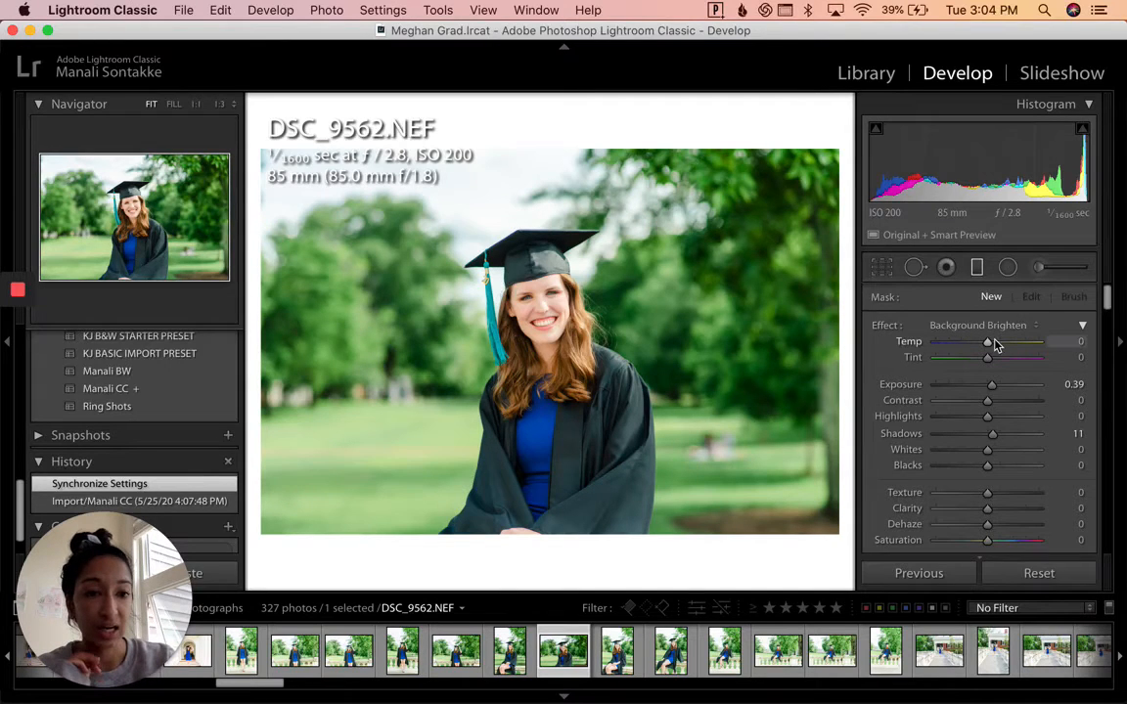
Set the graduated filter's temperature to 11, shadows to 16 and blacks to 26
drag(994, 344, 996, 349)
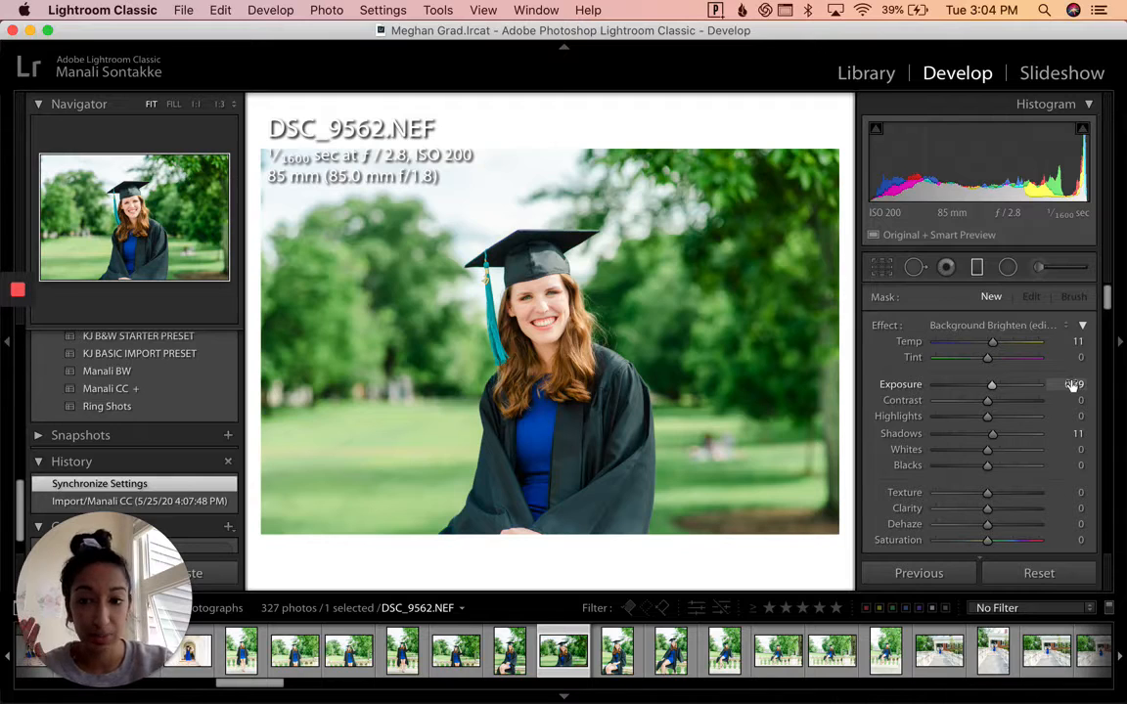
scroll(1008, 467, down, 2)
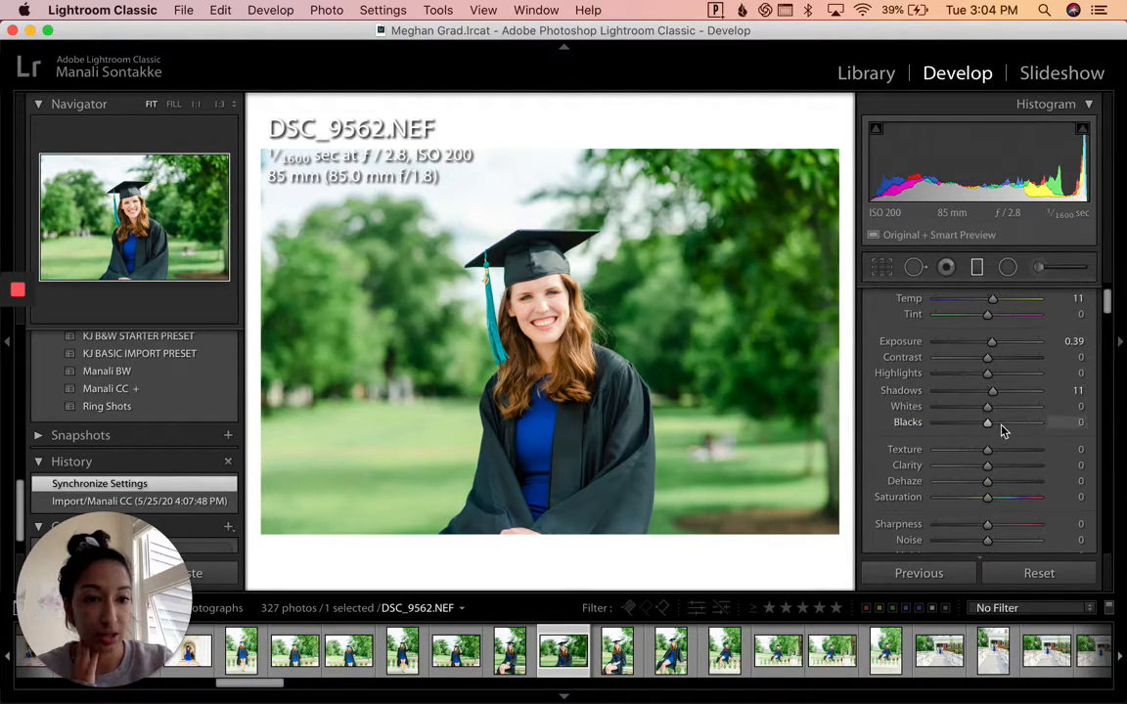
click(1000, 424)
drag(991, 391, 993, 394)
scroll(955, 493, down, 4)
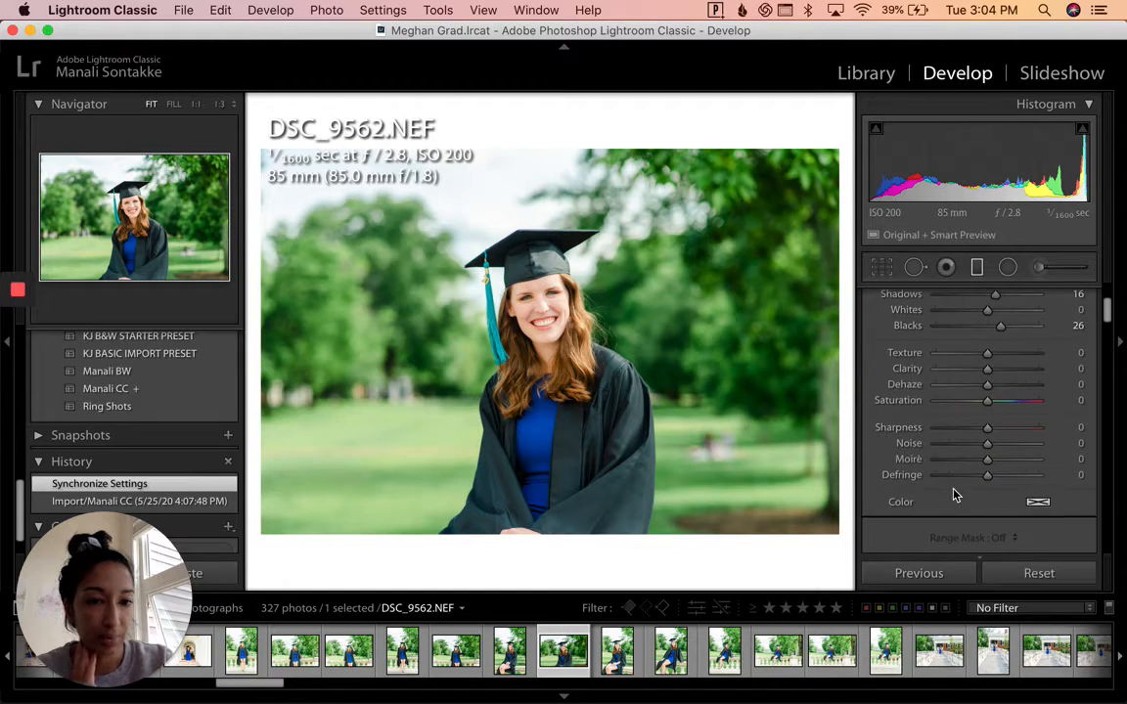
scroll(999, 328, up, 3)
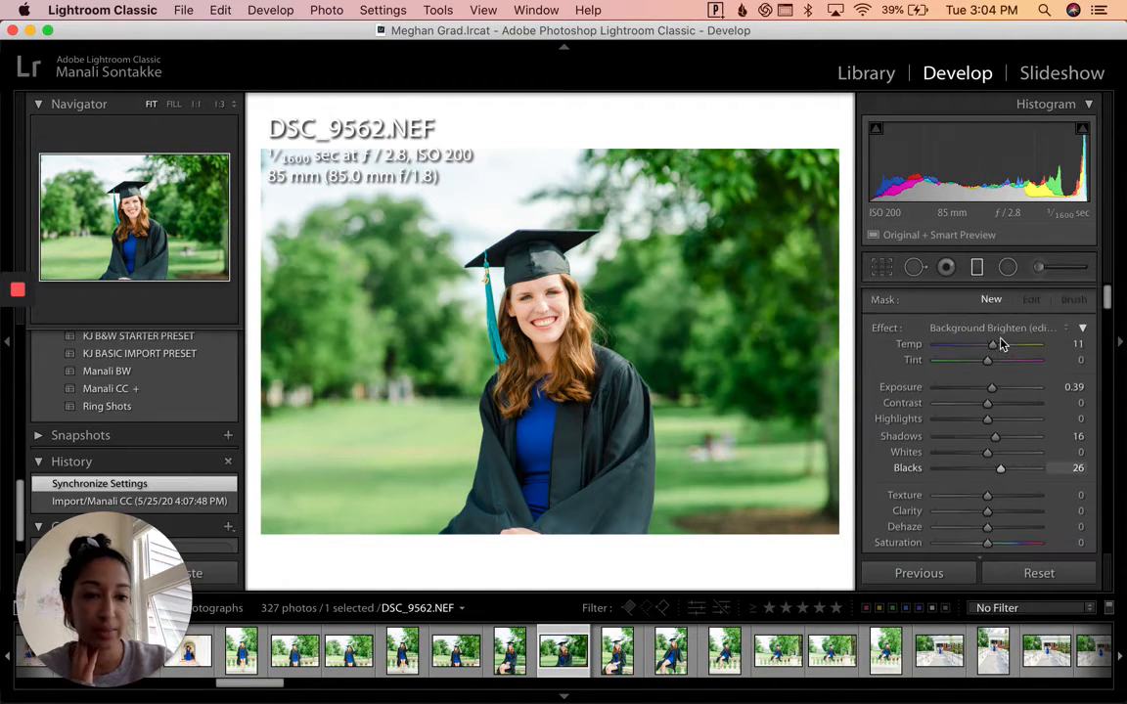
scroll(1001, 343, down, 1)
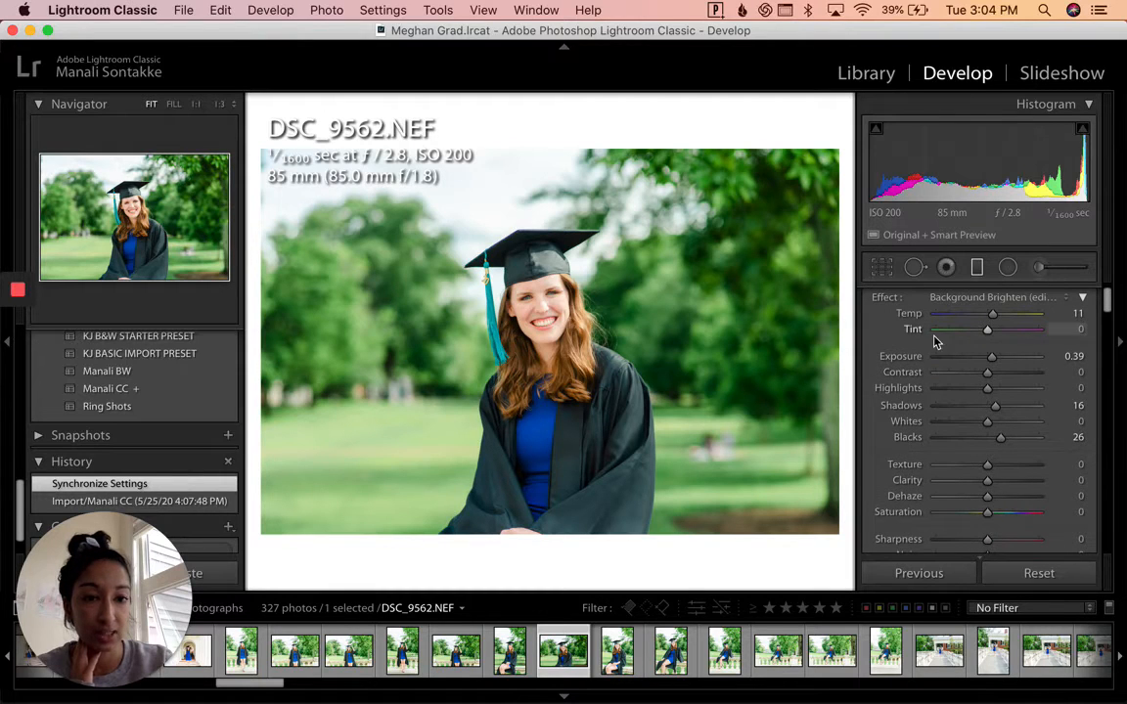
scroll(935, 339, up, 1)
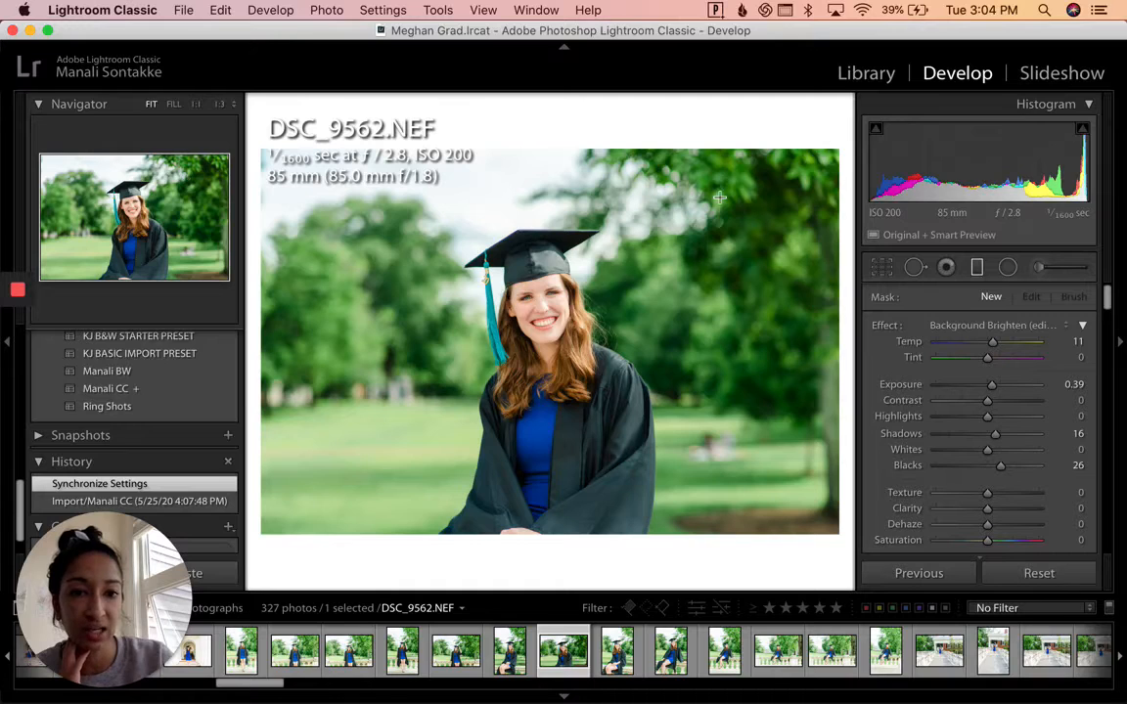
Apply the brightening graduated filter diagonally from the trees in the photo's upper right down across the subject and finish the filter
drag(720, 198, 578, 286)
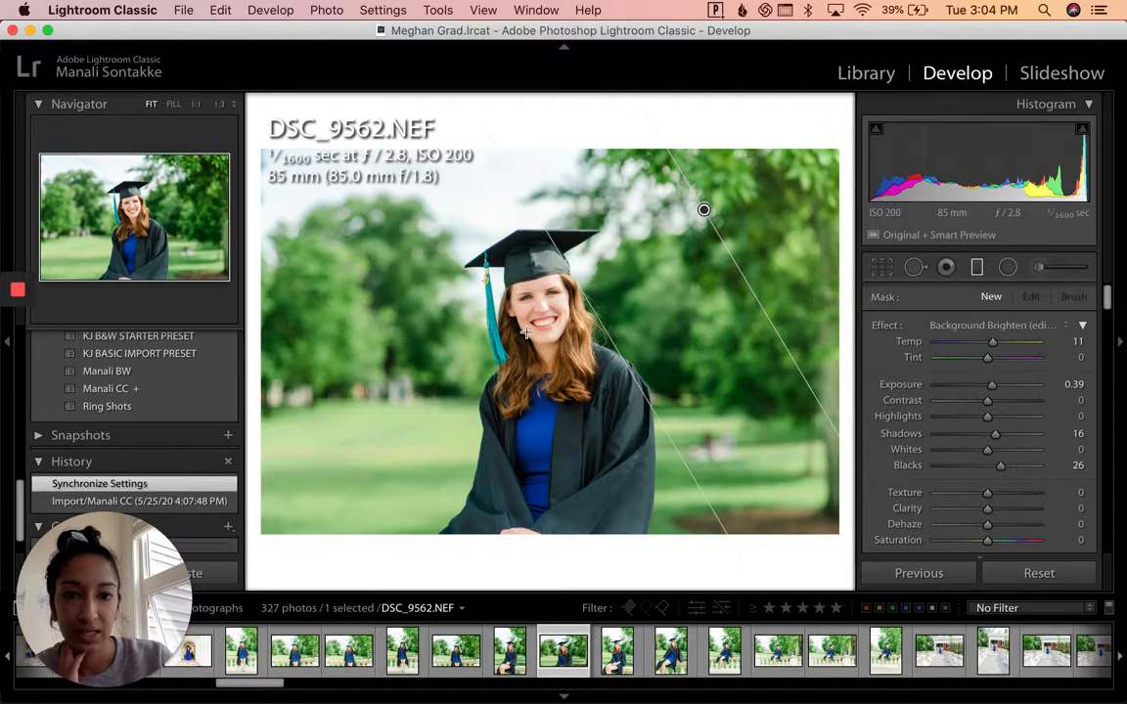
drag(525, 333, 521, 332)
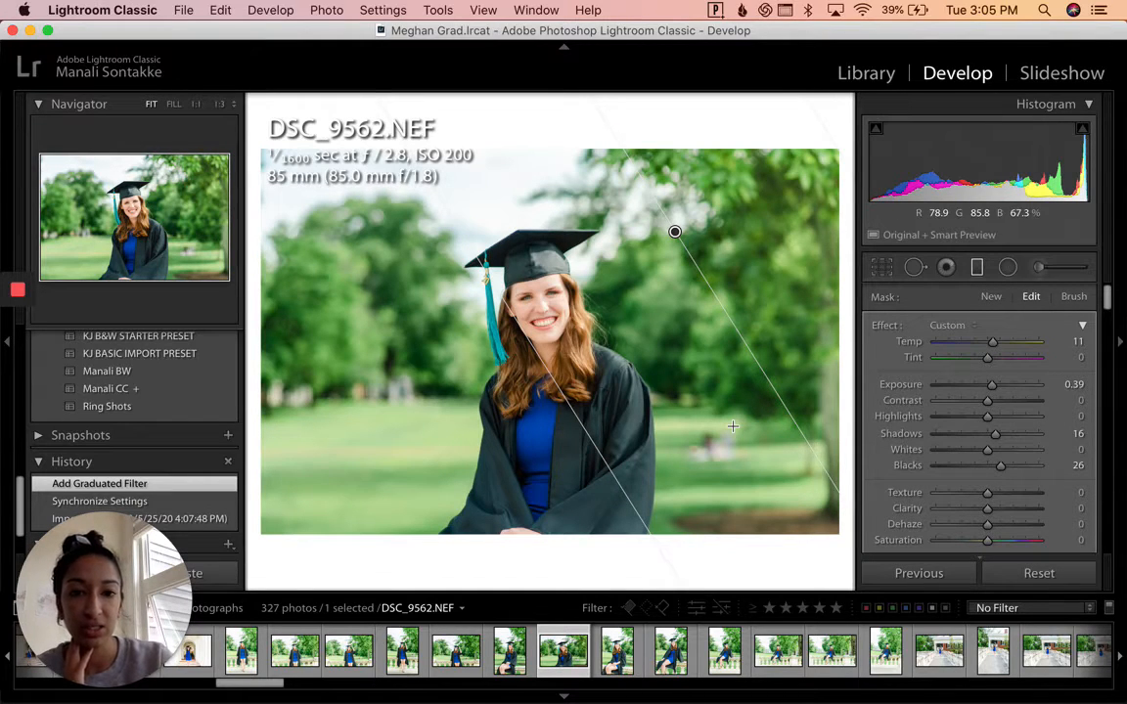
key(m)
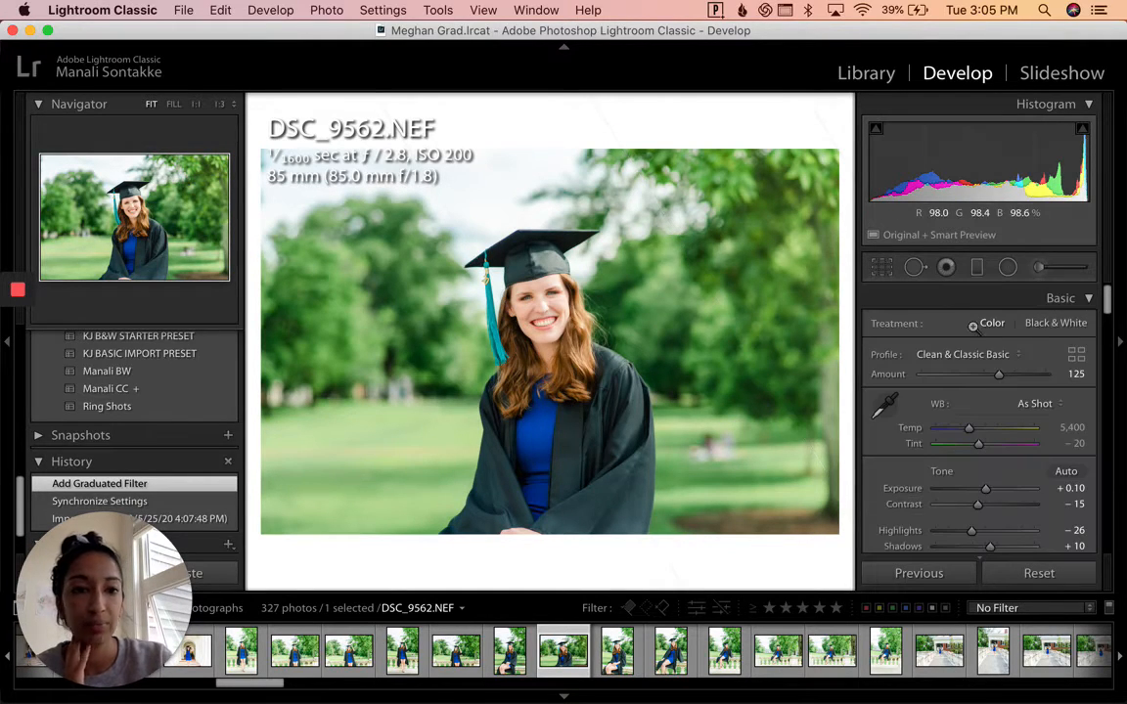
Try a graduated filter with the Background Darken effect over the grass in the photo's lower left corner, and undo it
click(976, 272)
click(978, 274)
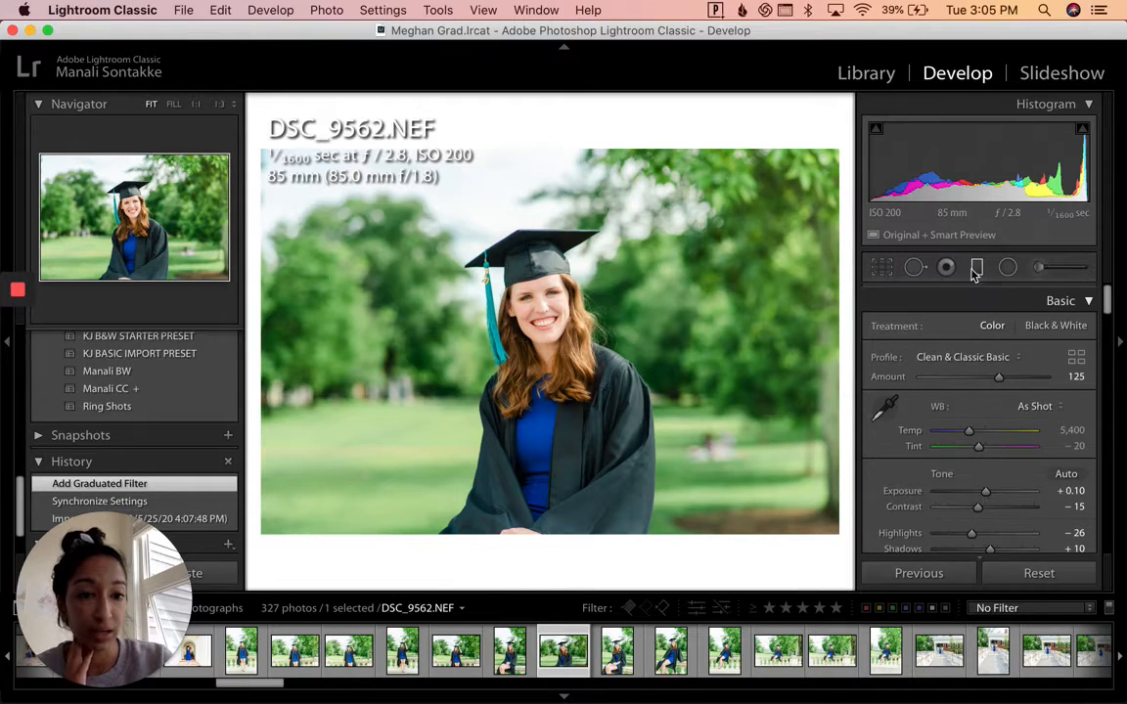
click(979, 273)
click(954, 327)
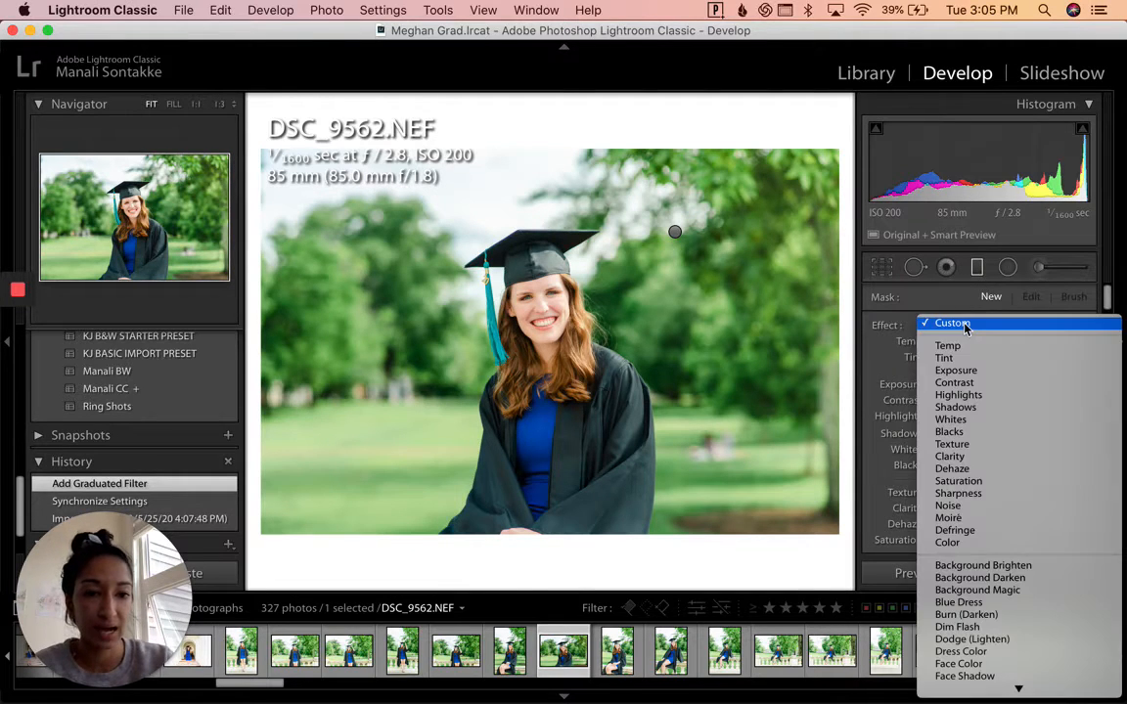
scroll(1011, 544, down, 3)
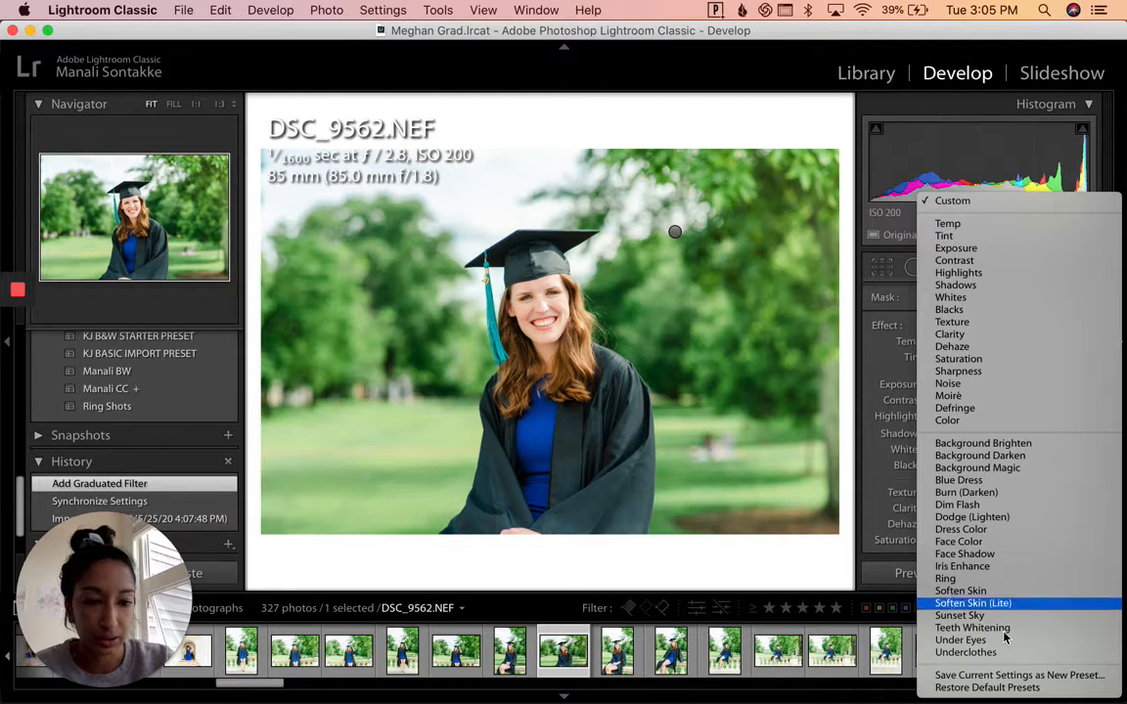
click(1002, 457)
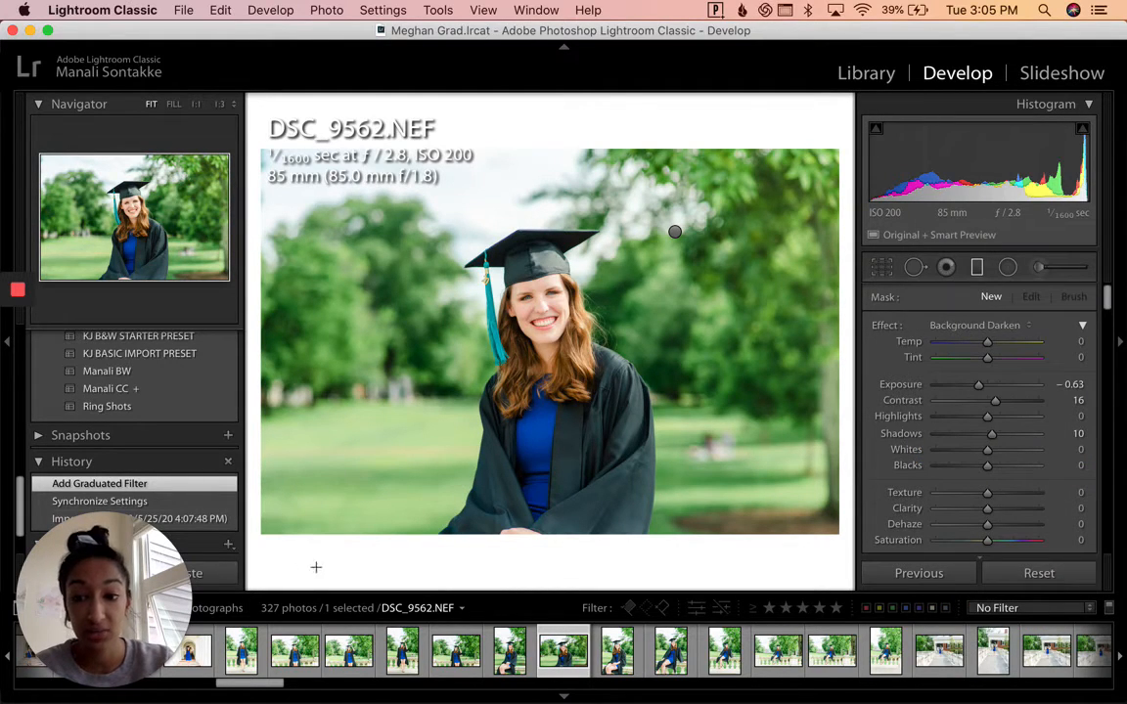
drag(412, 475, 289, 542)
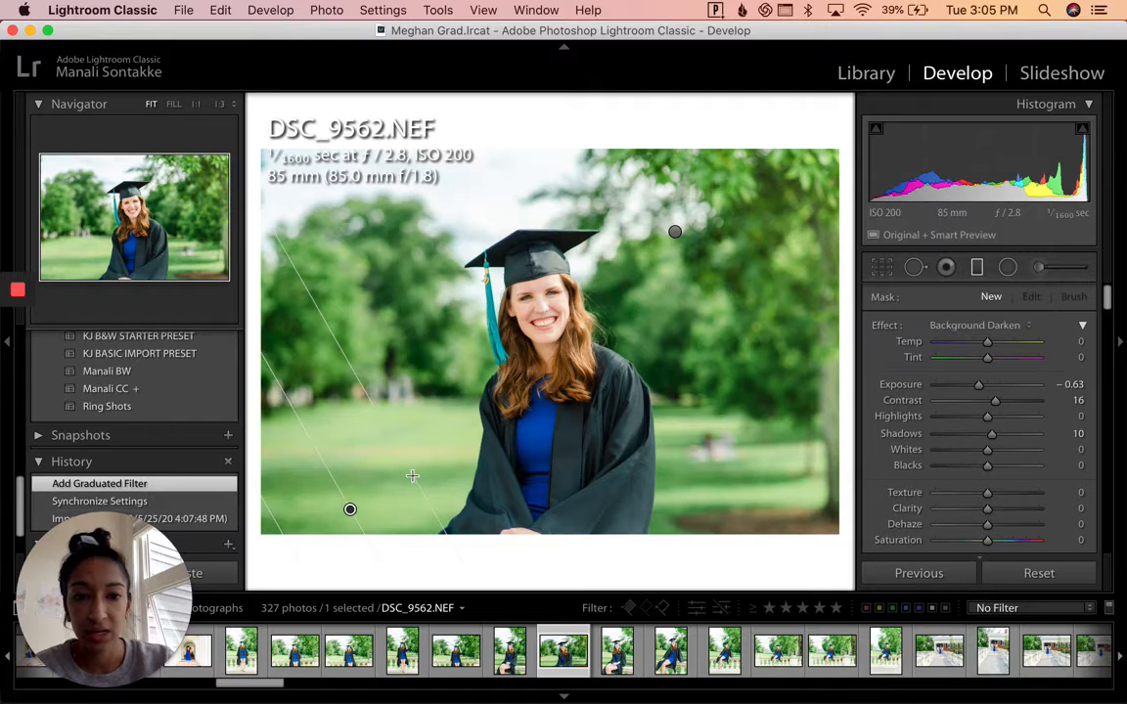
drag(483, 507, 485, 509)
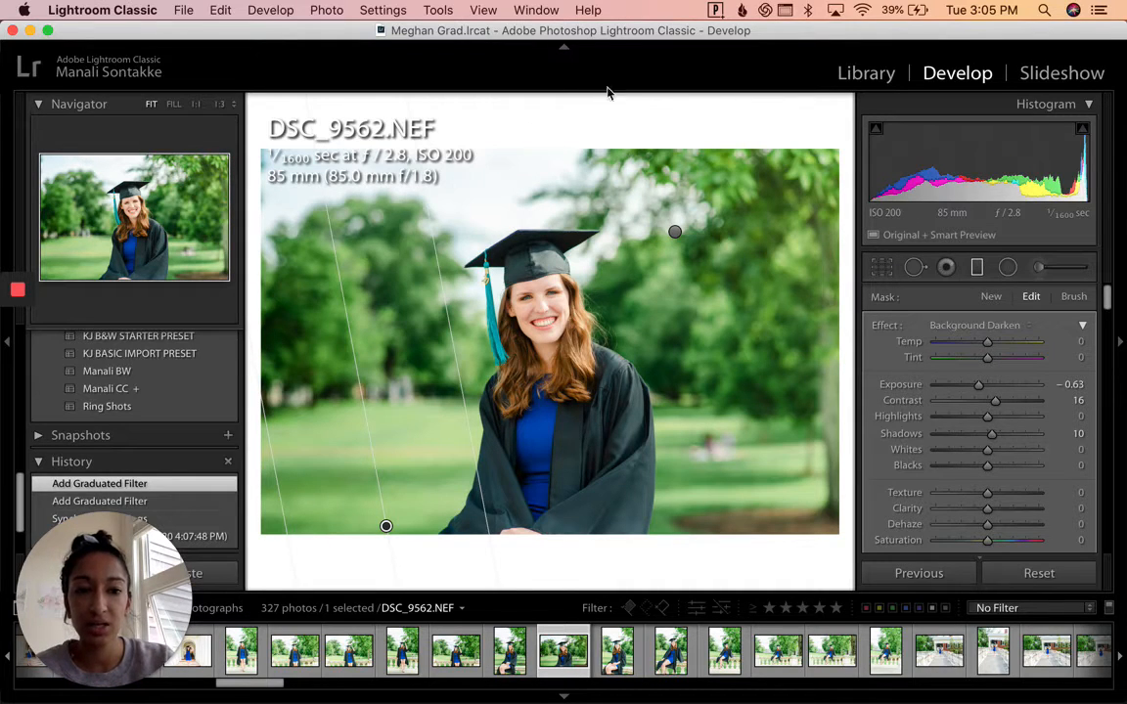
key(super+z)
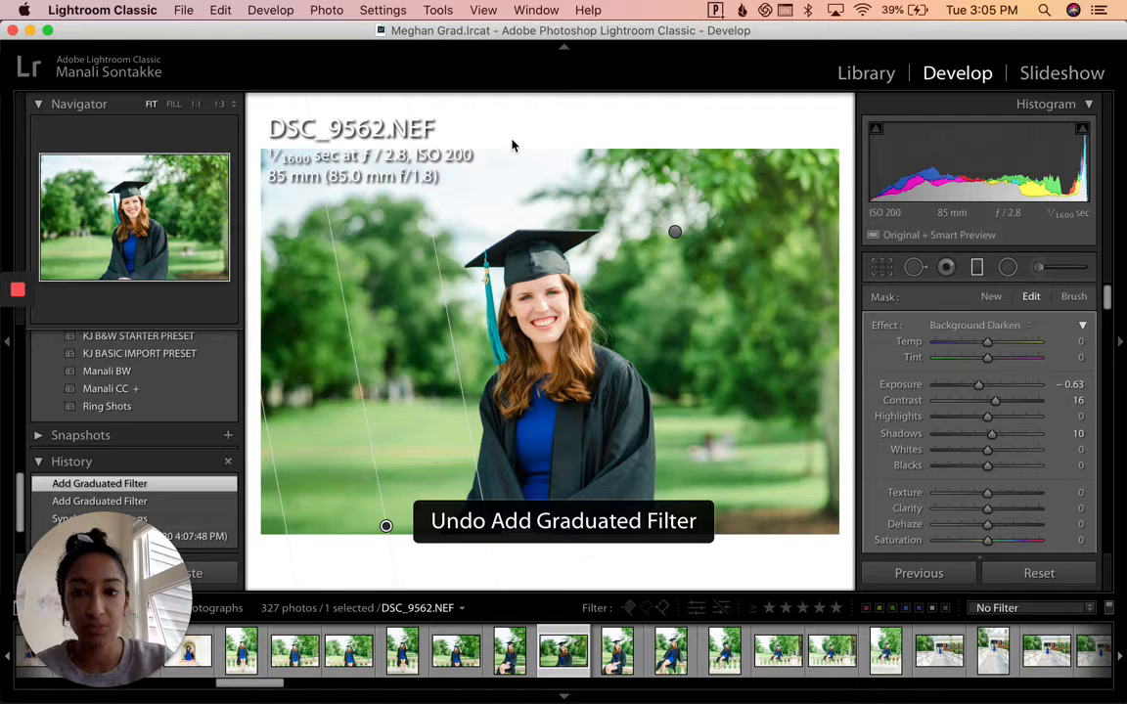
key(super+z)
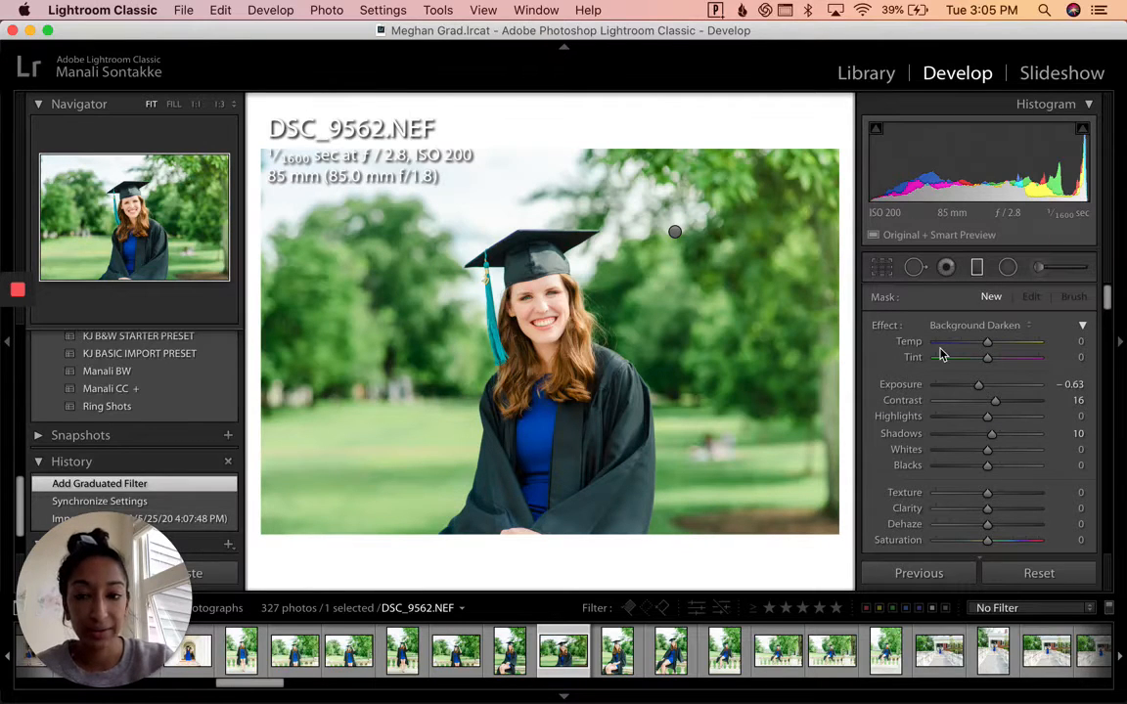
Switch to a new adjustment brush with the Soften Skin effect and review the effect's remaining settings
click(1039, 270)
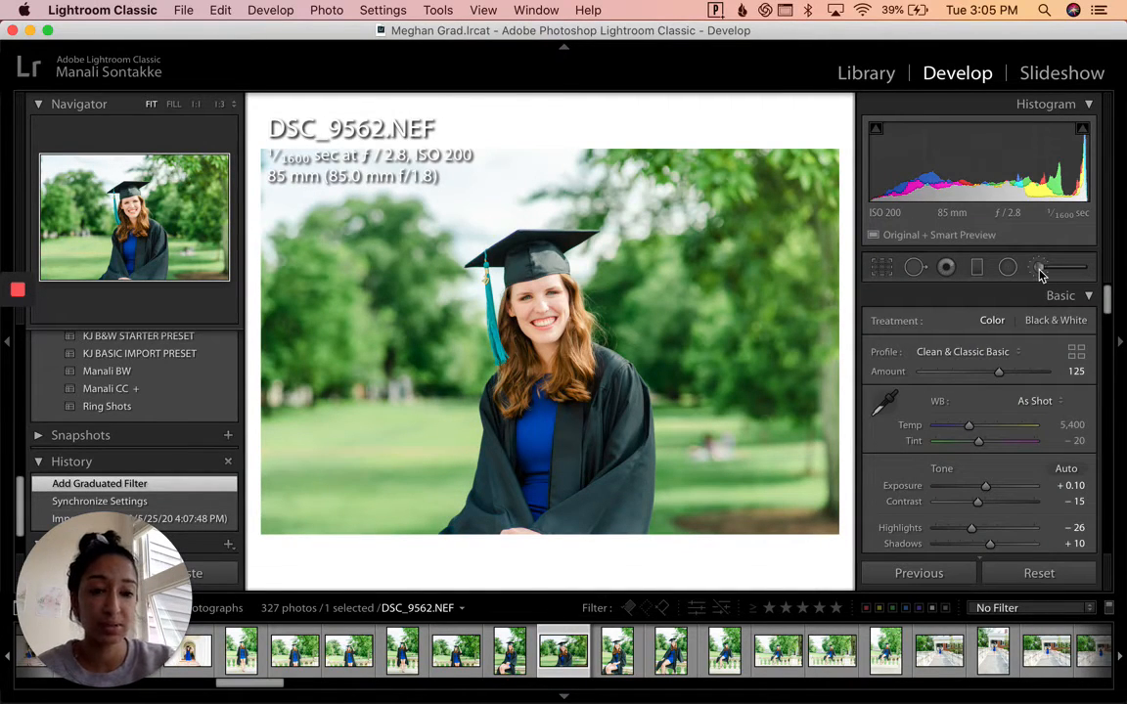
click(1040, 270)
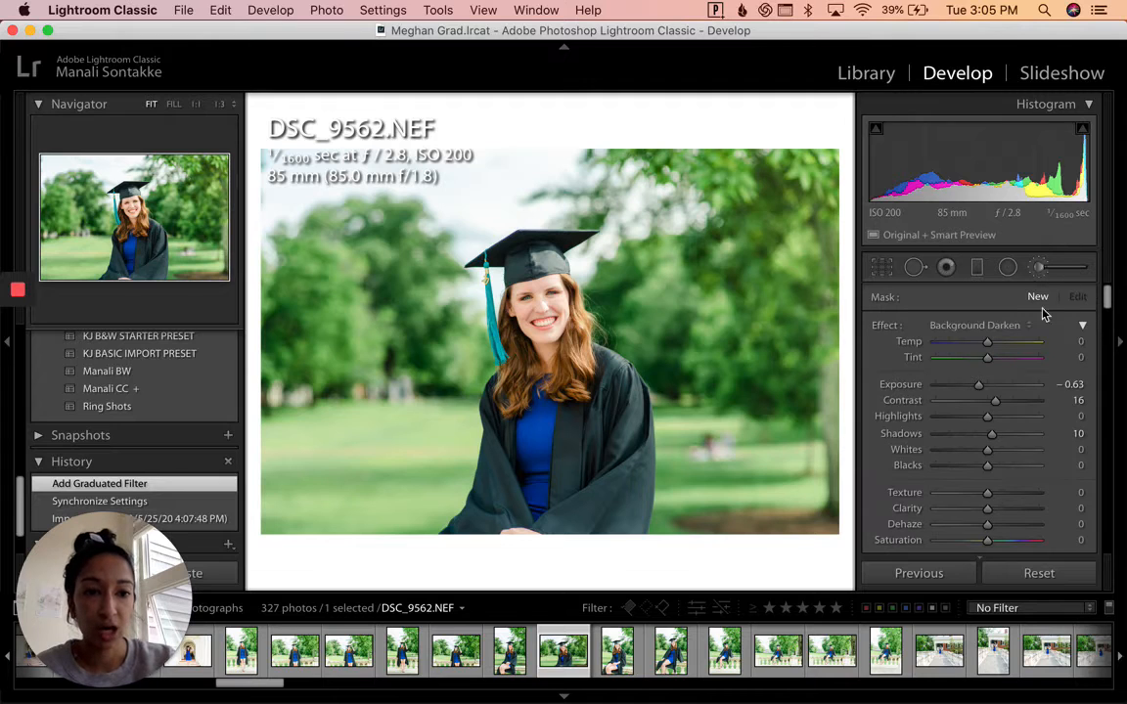
click(975, 325)
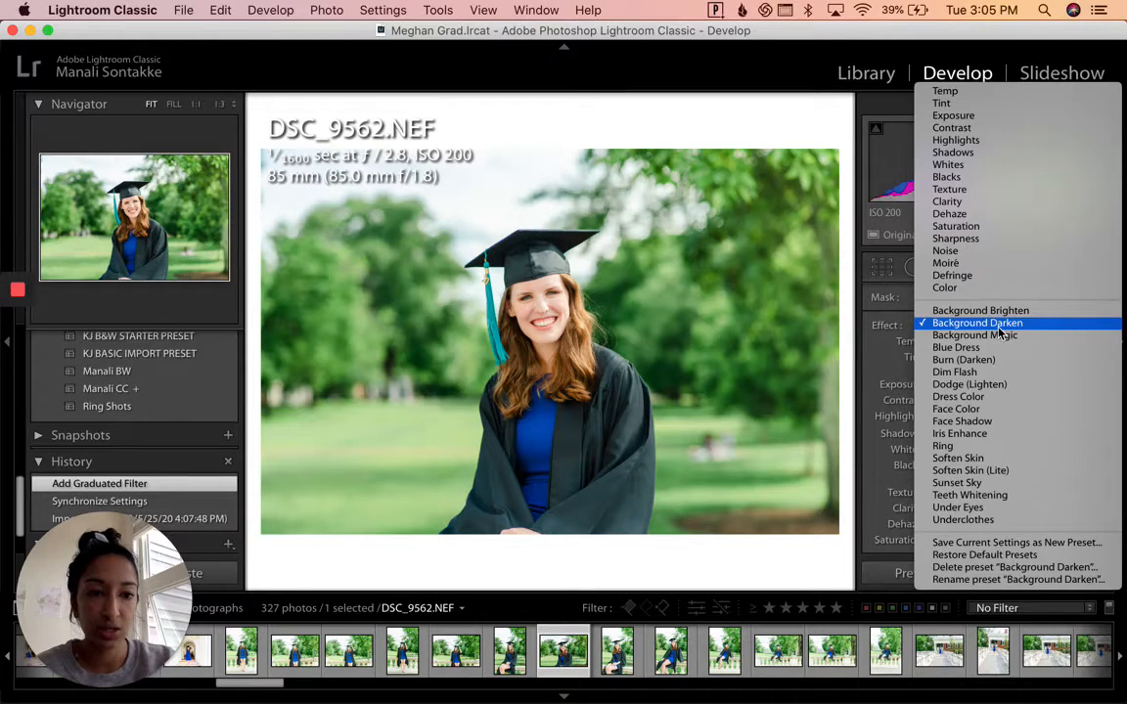
click(966, 460)
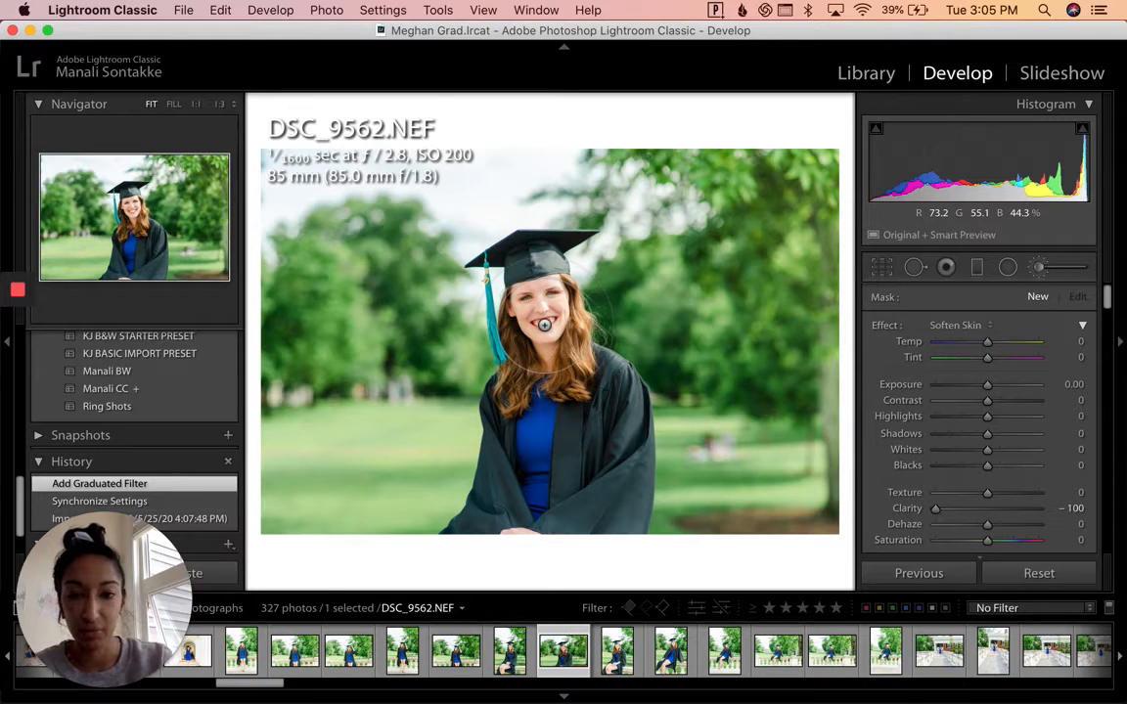
scroll(994, 431, down, 3)
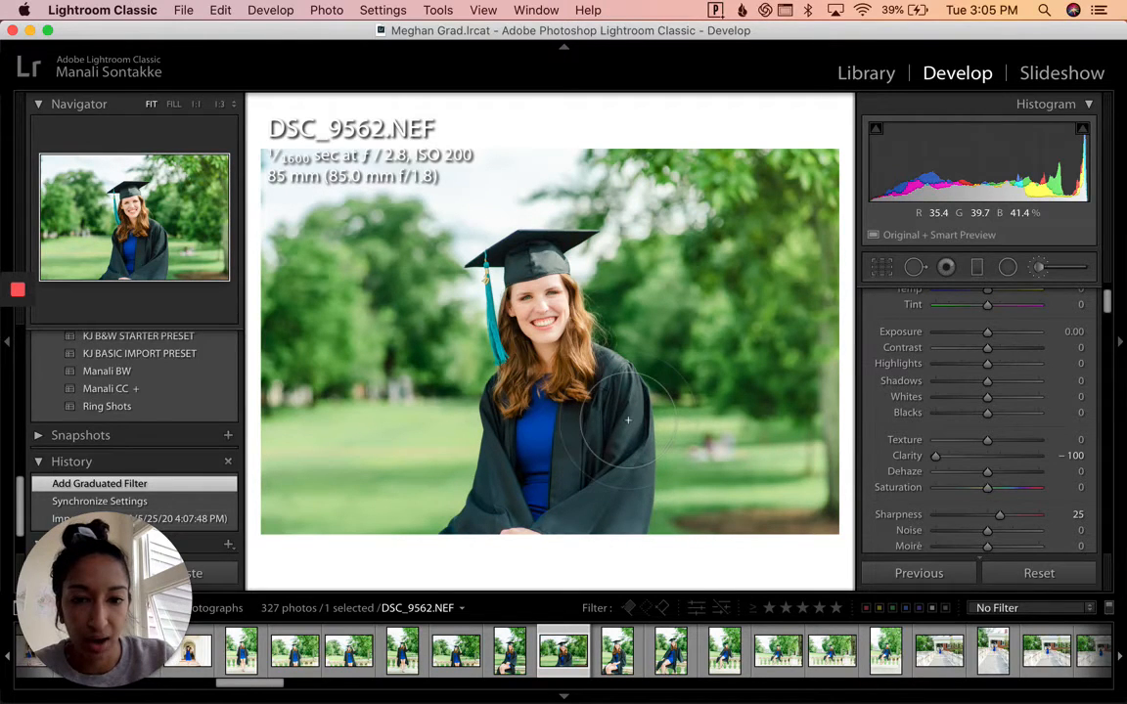
Try a softening brush stroke from the gown's sleeve down across the grass, and undo it
drag(628, 438, 800, 548)
key(super+z)
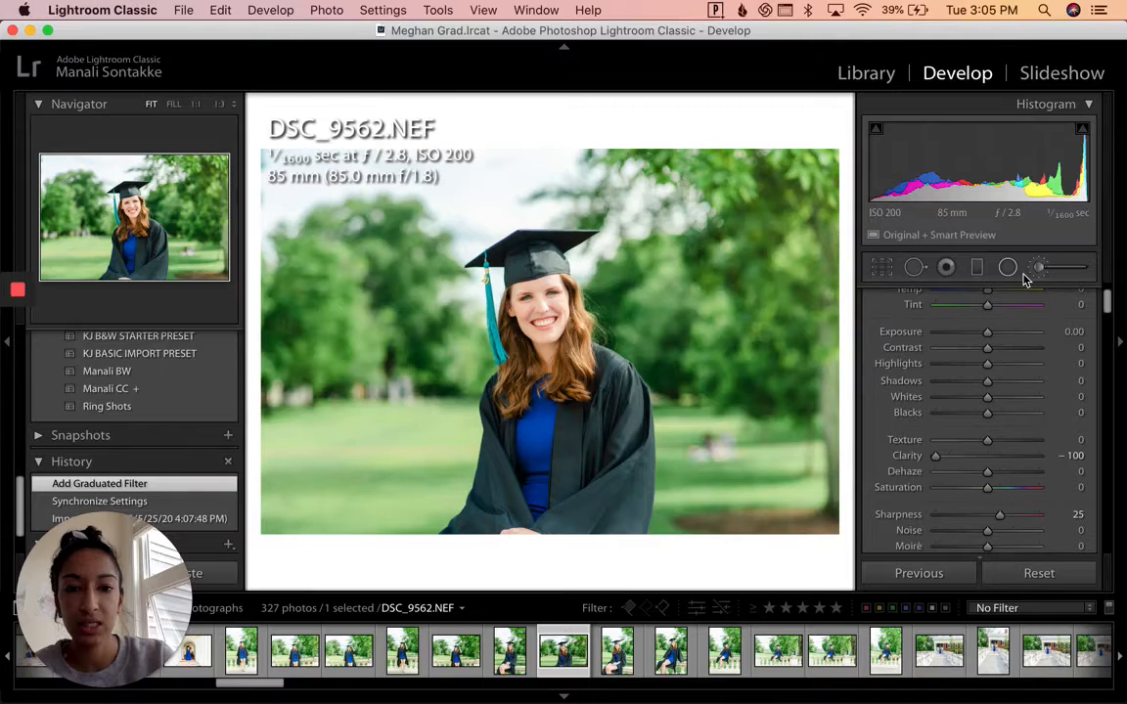
click(976, 267)
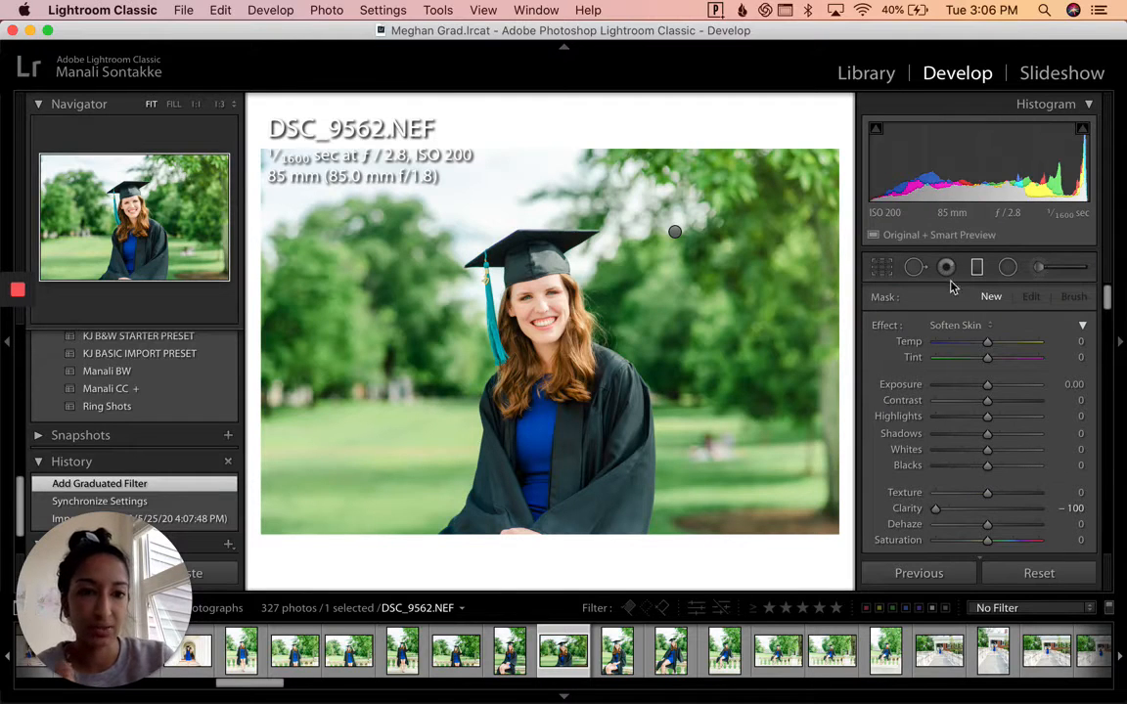
Heal the blurred people on the grass beside the subject's gown with a spot removal of size 81
click(915, 270)
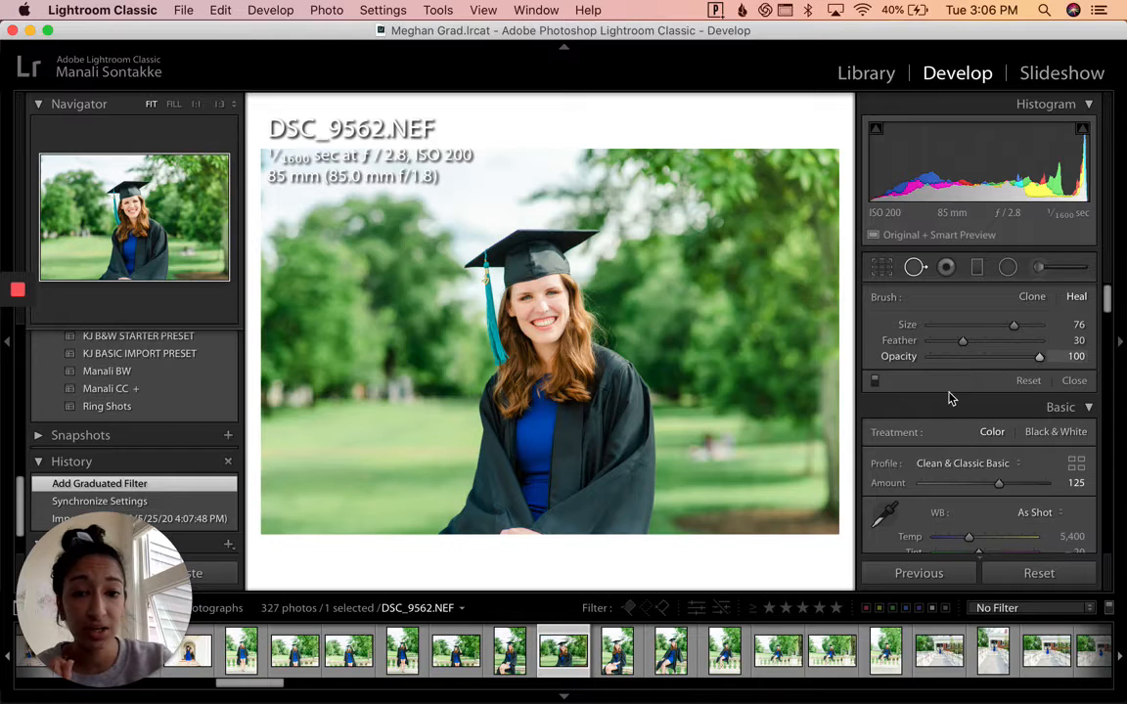
scroll(733, 446, up, 1)
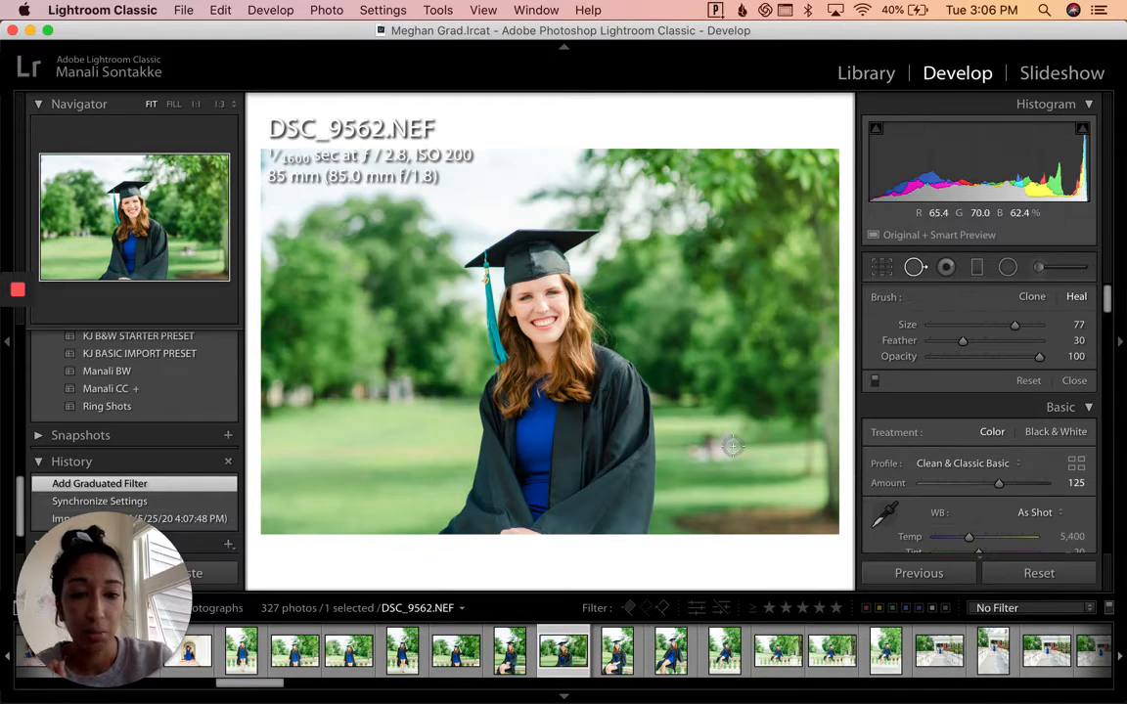
scroll(732, 446, up, 4)
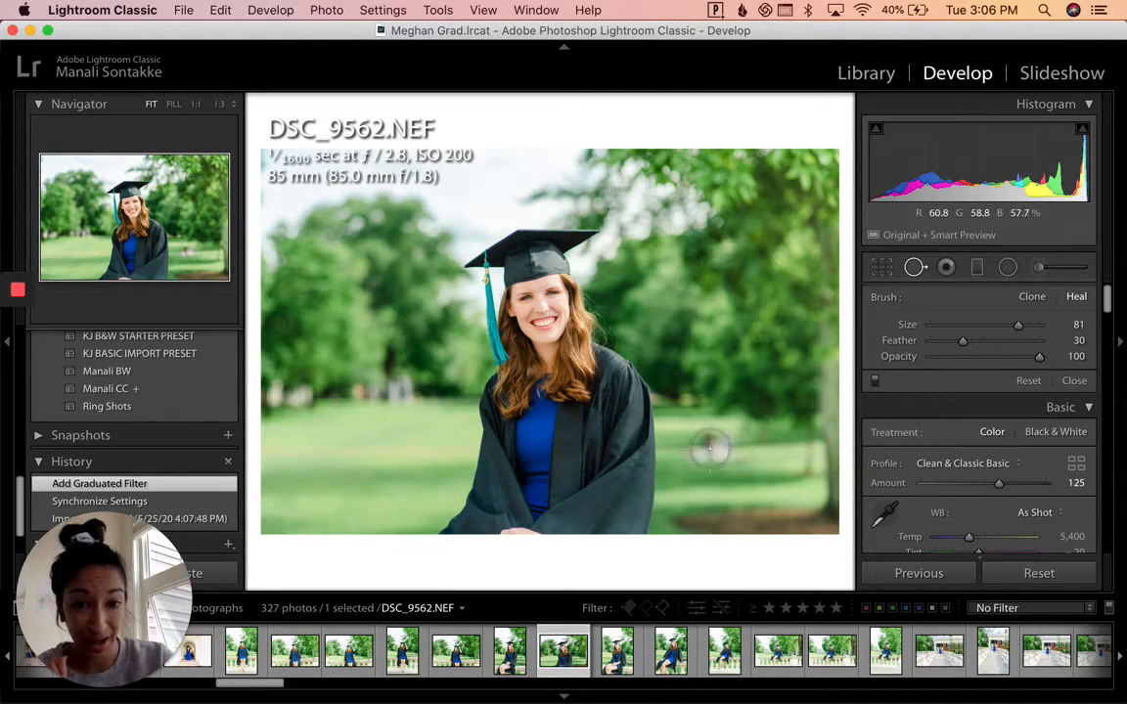
scroll(707, 449, down, 4)
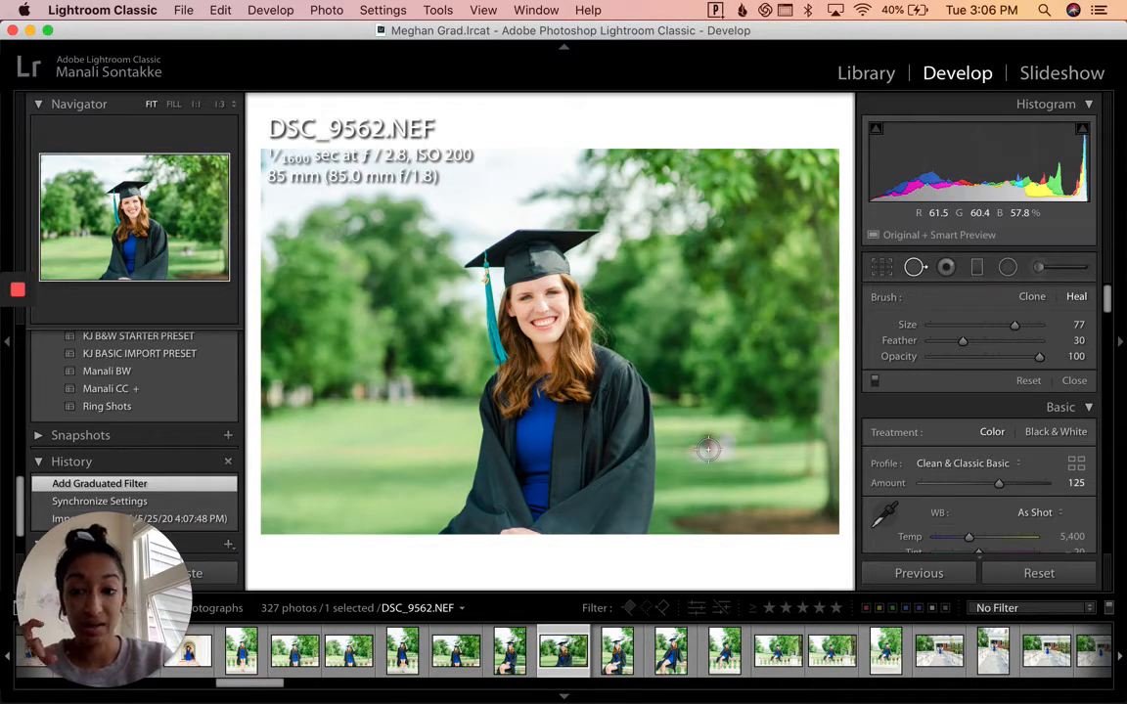
scroll(707, 449, down, 1)
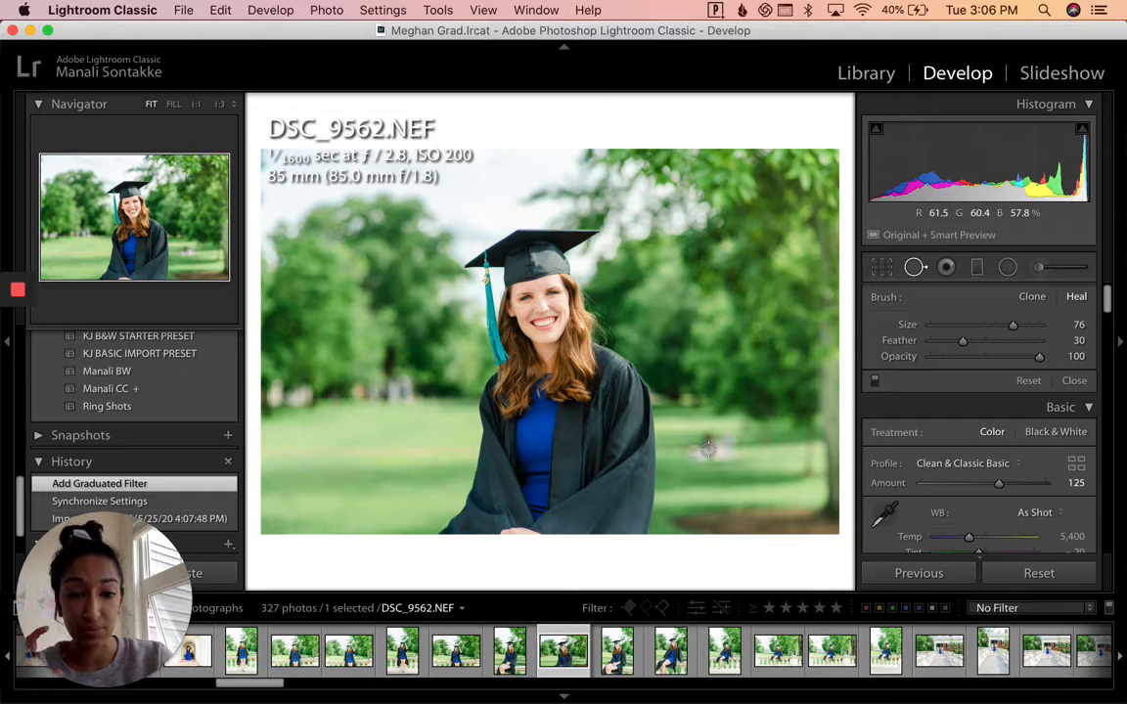
scroll(707, 449, up, 5)
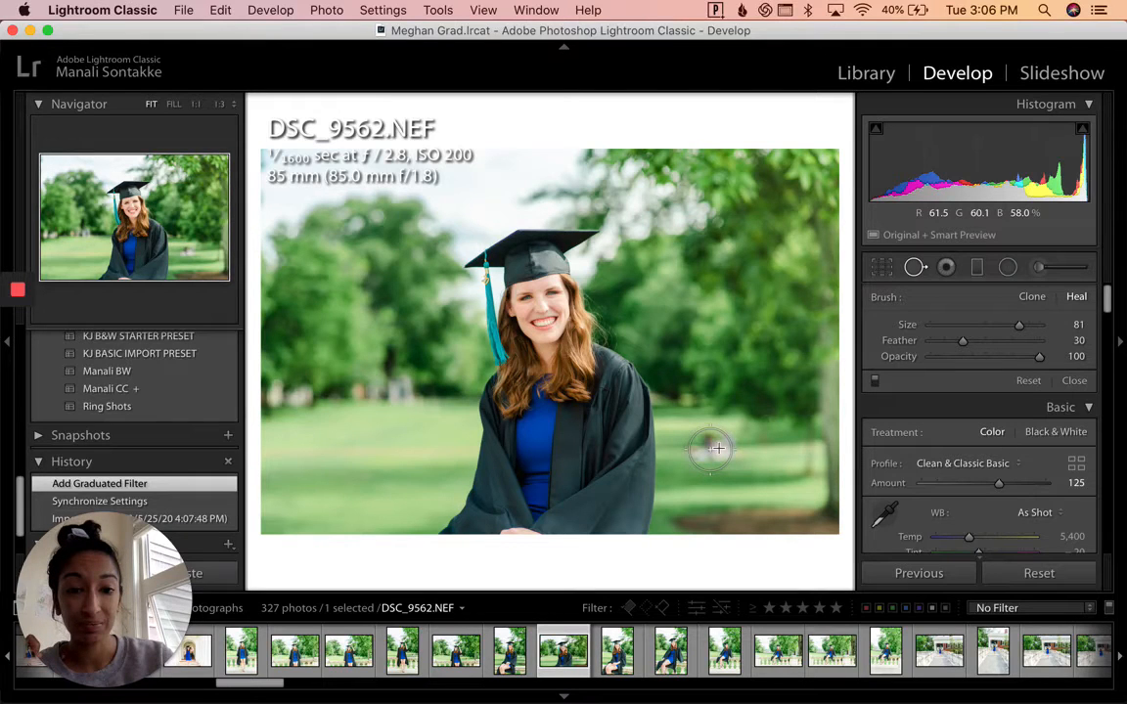
mouse_move(717, 449)
mouse_down()
mouse_move(377, 453)
mouse_move(389, 452)
mouse_up()
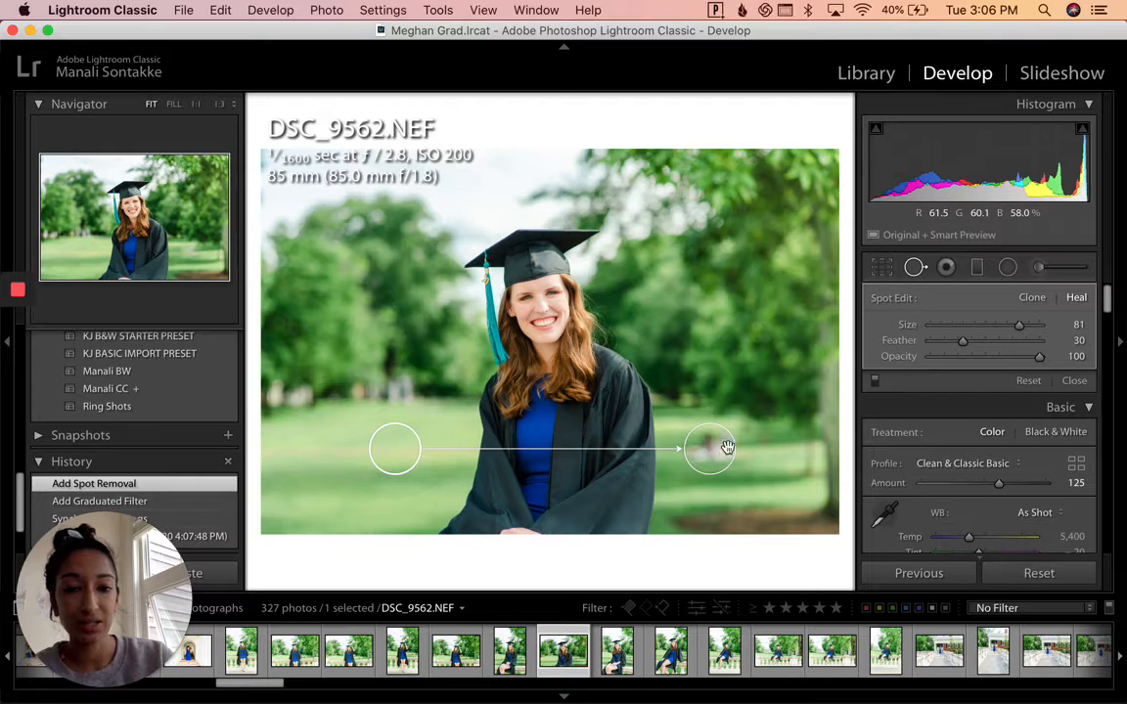
Move the spot removal's source onto the clean grass directly beside the healed people
mouse_move(395, 448)
mouse_down()
mouse_move(775, 445)
mouse_move(756, 443)
mouse_up()
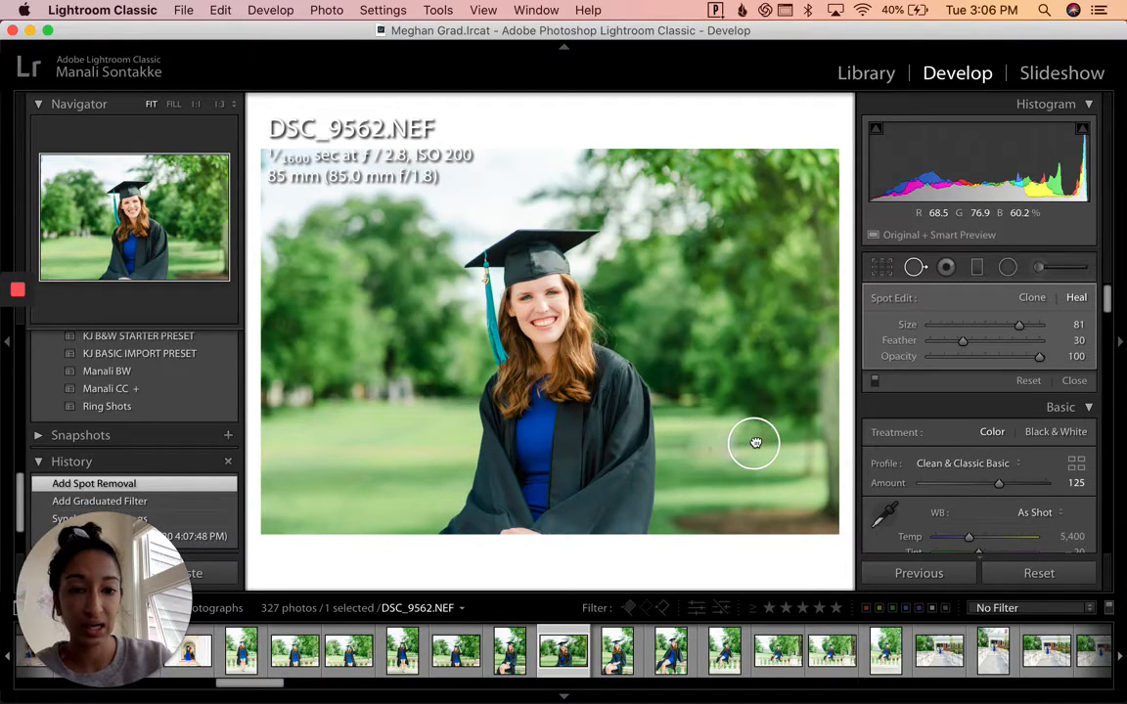
drag(756, 443, 758, 446)
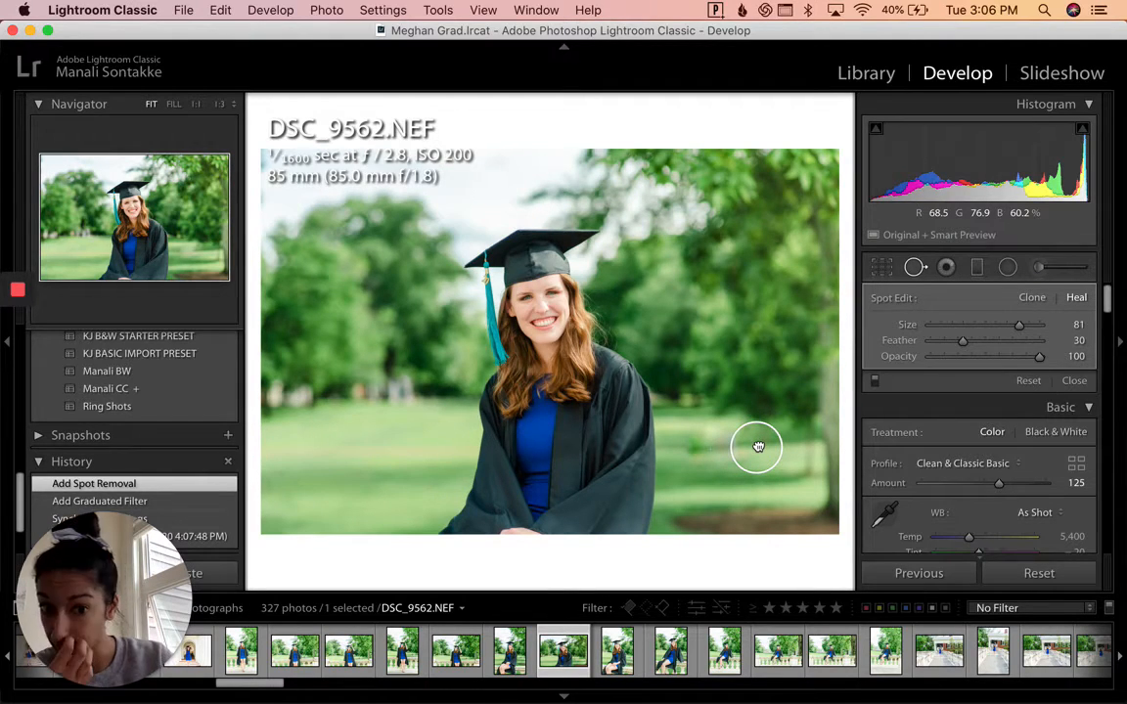
drag(758, 446, 756, 444)
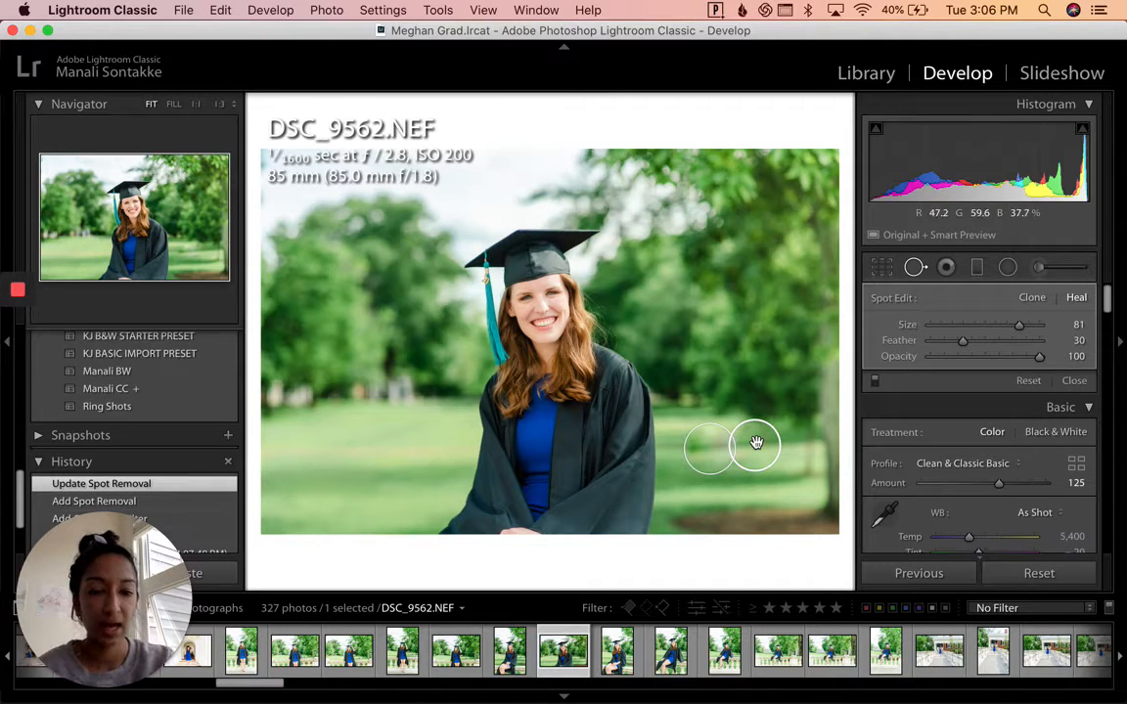
Dab the Soften Skin adjustment brush over the healed patch of grass to blend it
key(k)
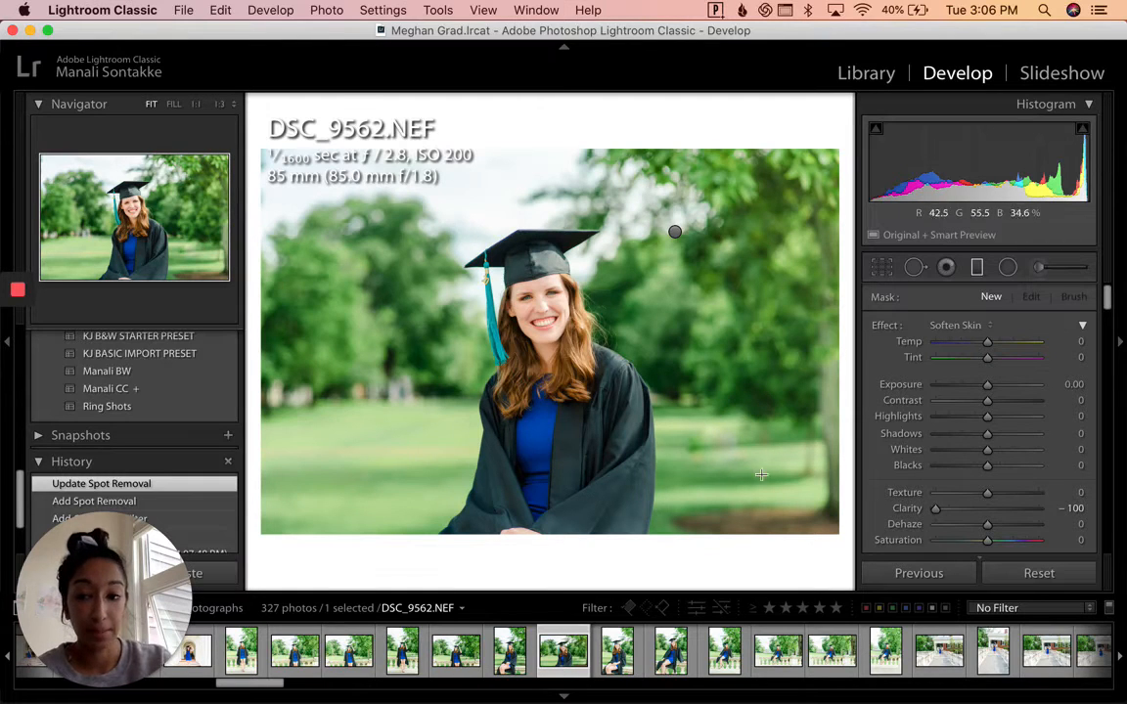
click(1041, 267)
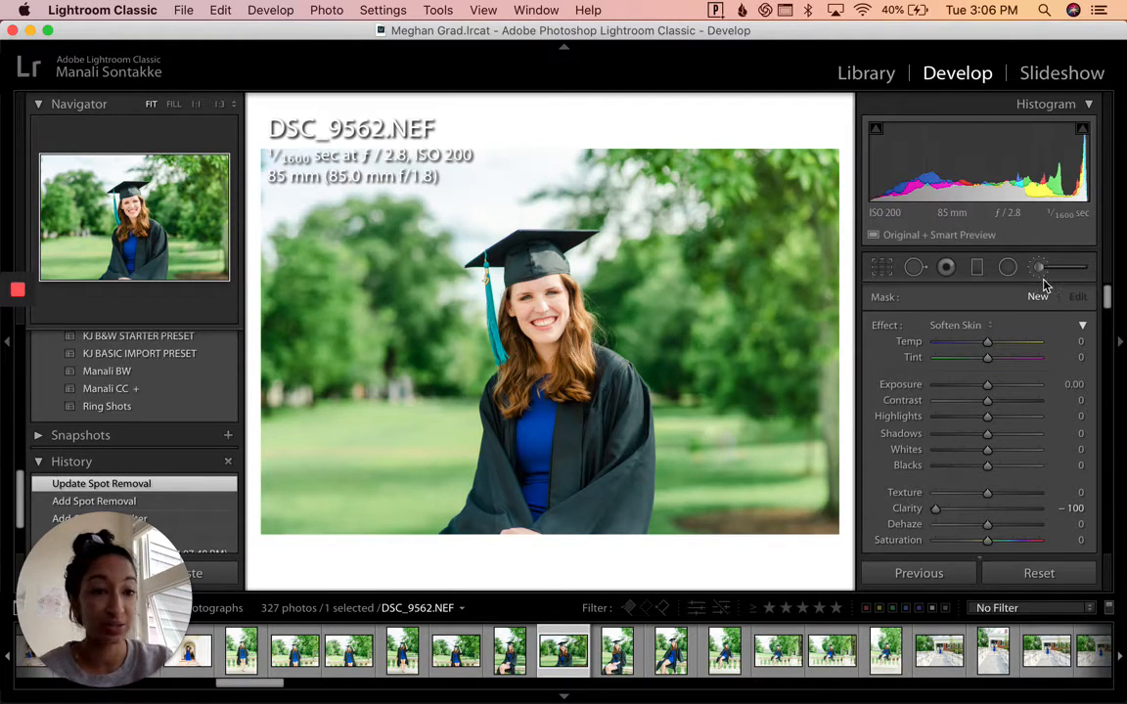
click(714, 442)
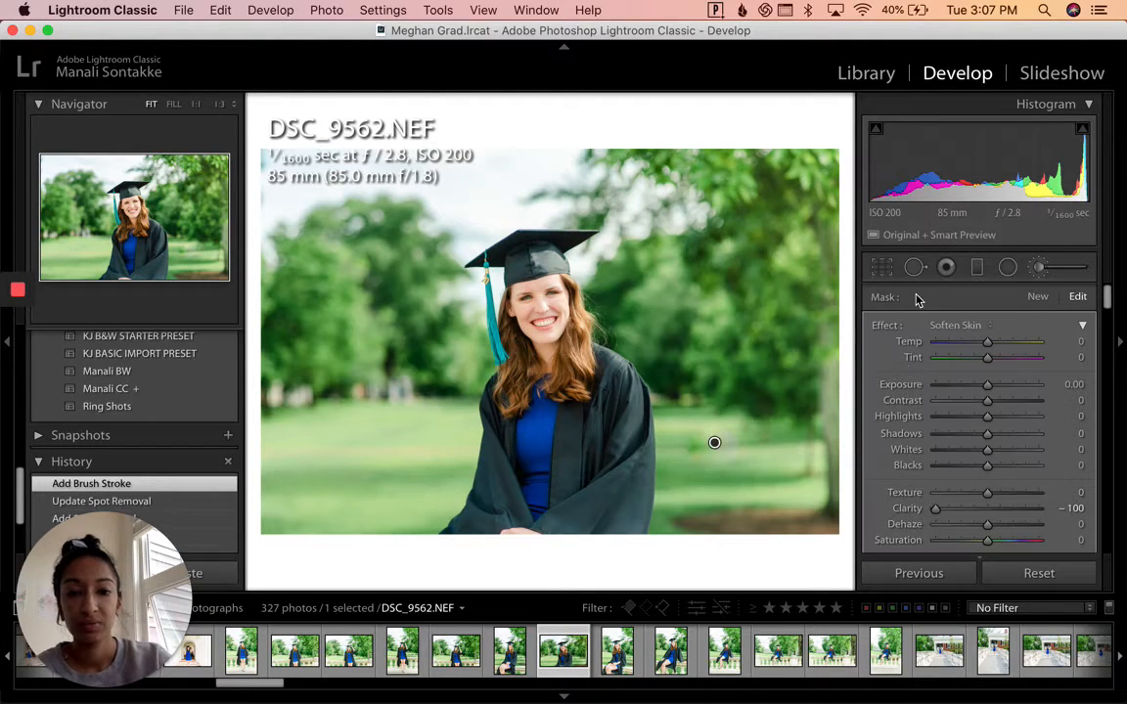
key(m)
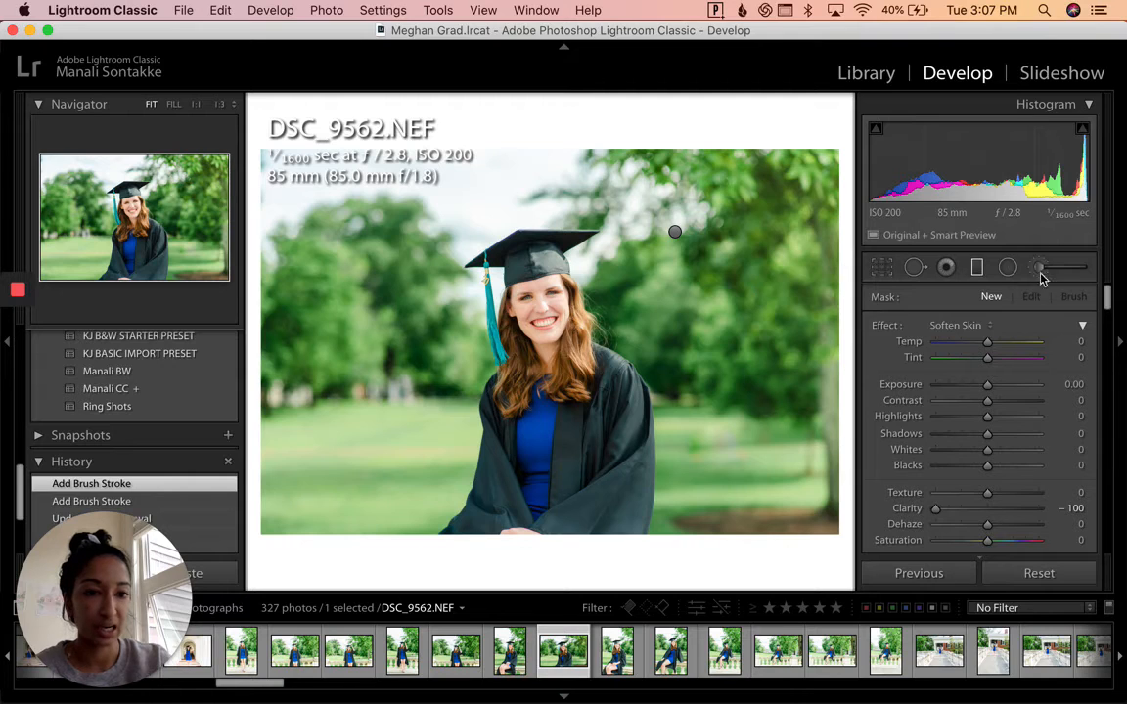
Paint over the gown and blue dress with an enlarged adjustment brush using the Background Brighten effect, and finish the brush
key(k)
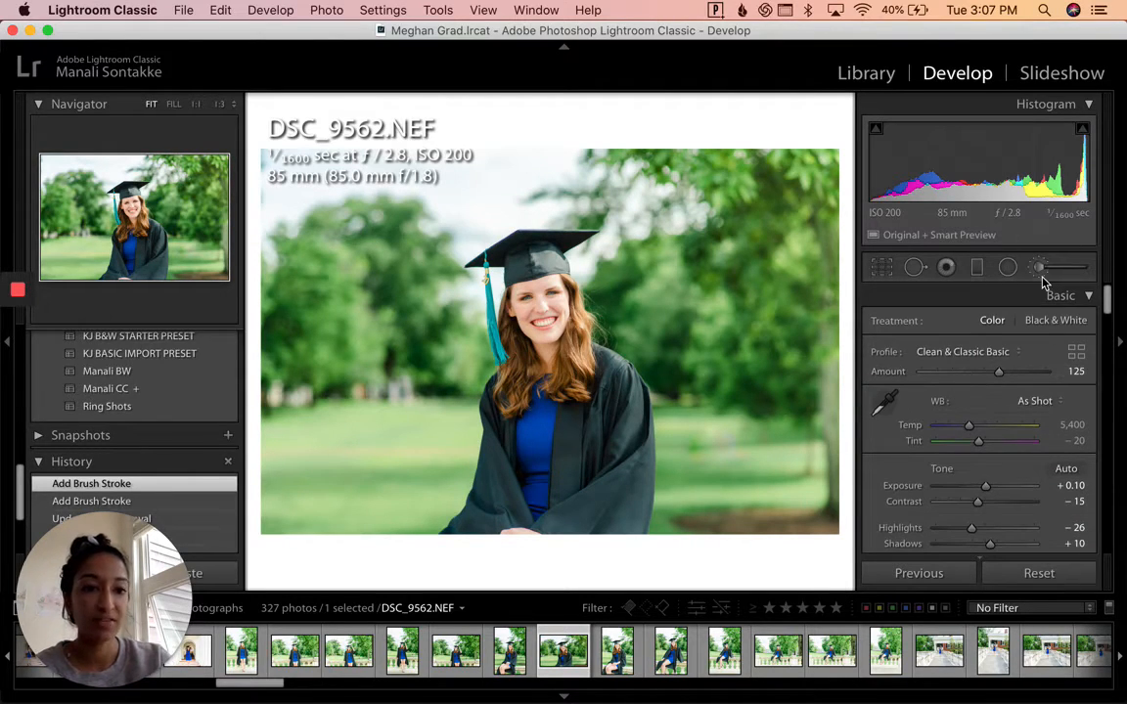
key(k)
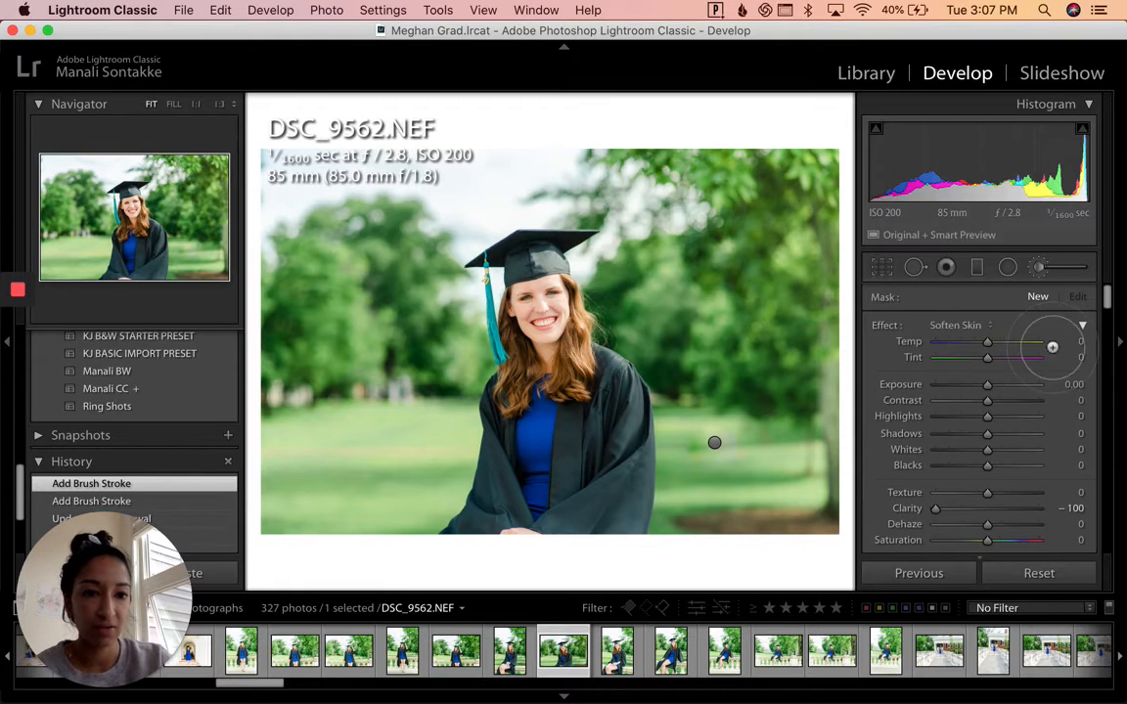
click(966, 327)
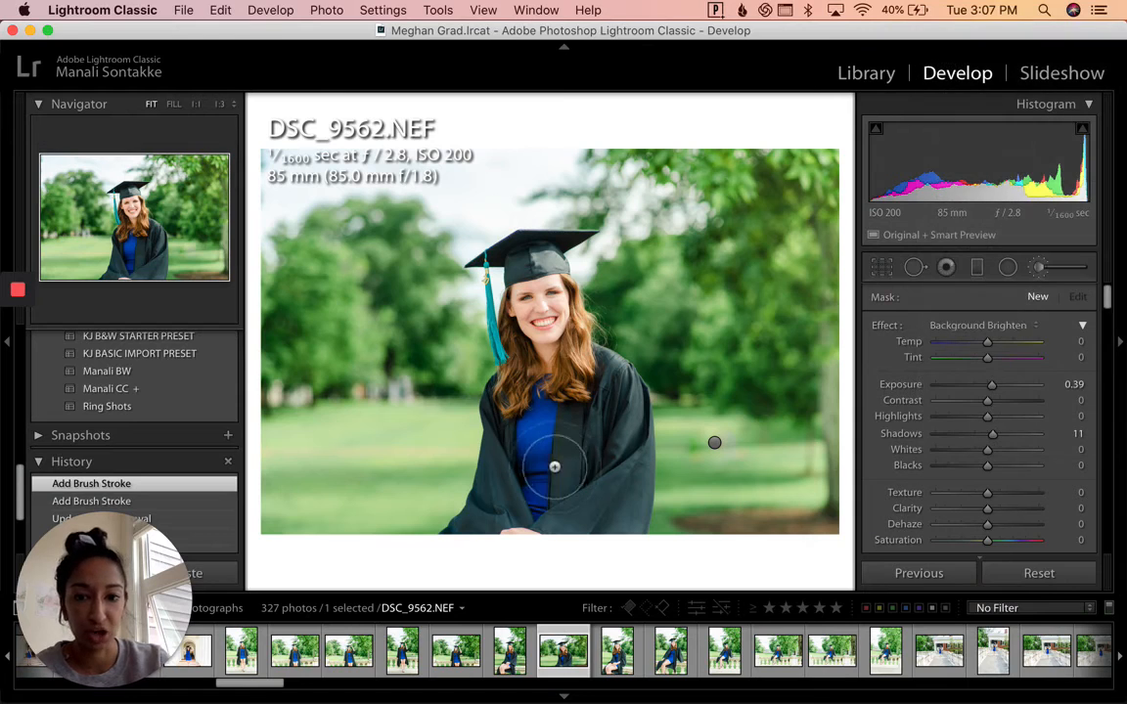
scroll(528, 479, up, 5)
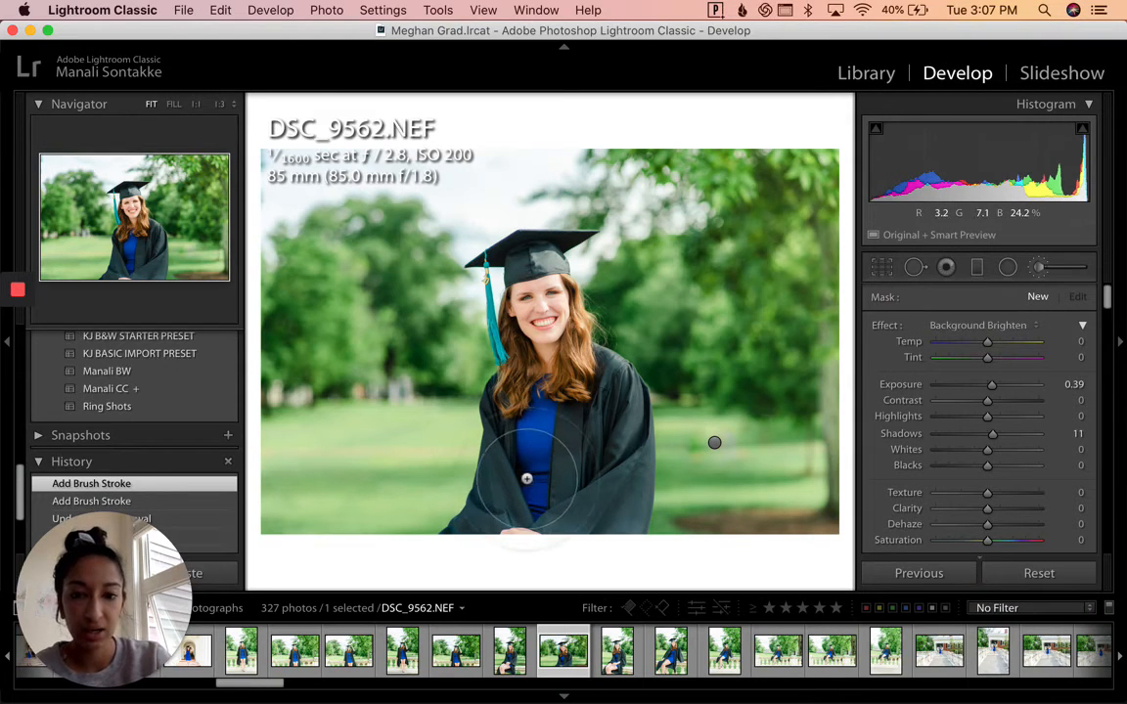
mouse_move(526, 479)
mouse_down()
mouse_move(469, 401)
mouse_move(459, 411)
mouse_move(524, 478)
mouse_move(570, 500)
mouse_move(596, 491)
mouse_move(577, 441)
mouse_move(608, 512)
mouse_move(538, 361)
mouse_move(479, 382)
mouse_up()
click(991, 296)
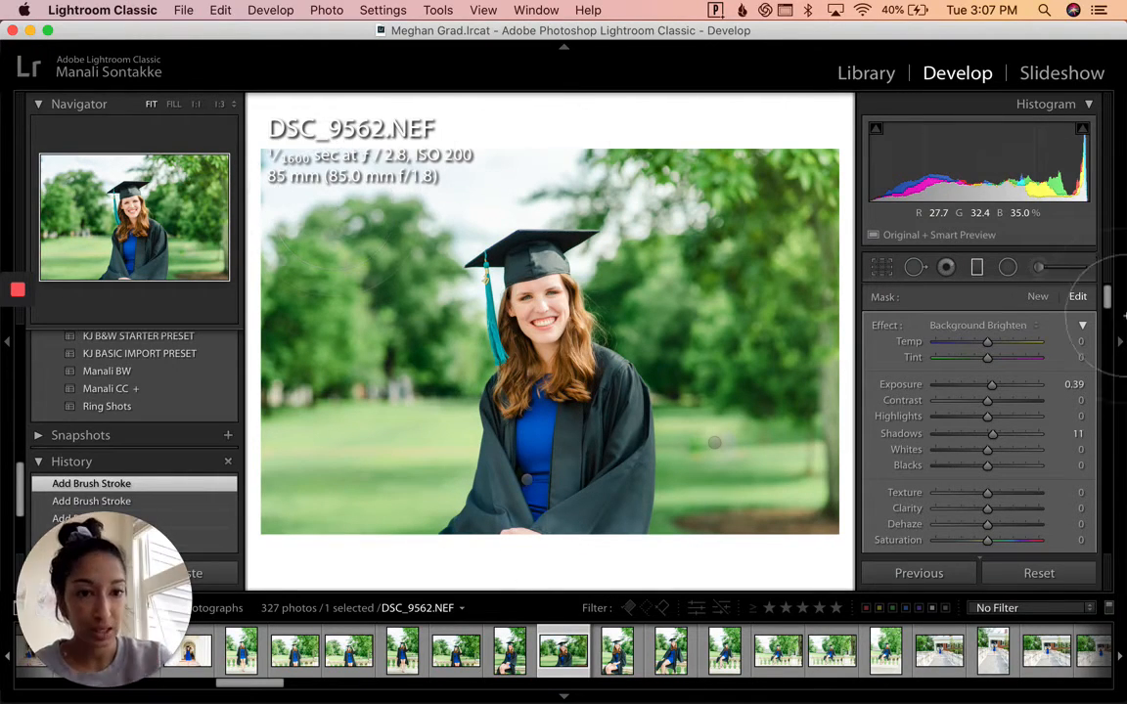
key(k)
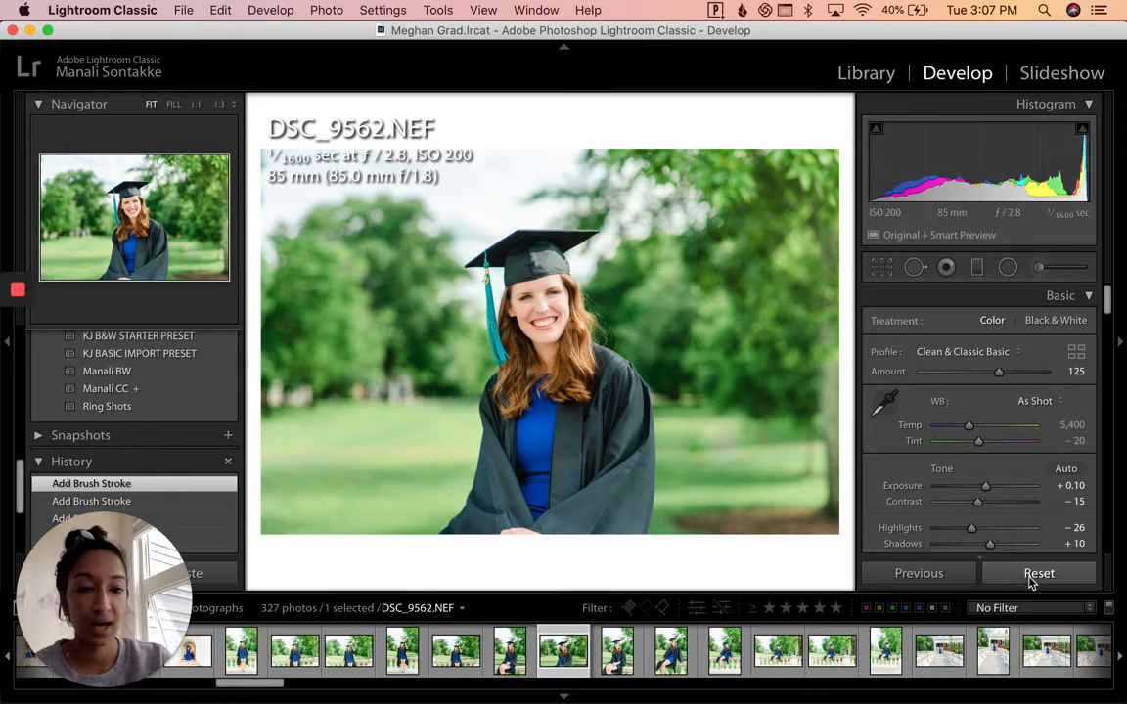
Reset the photo's develop settings, and restore its Import/Manali CC state from the edit history
key(super+shift+r)
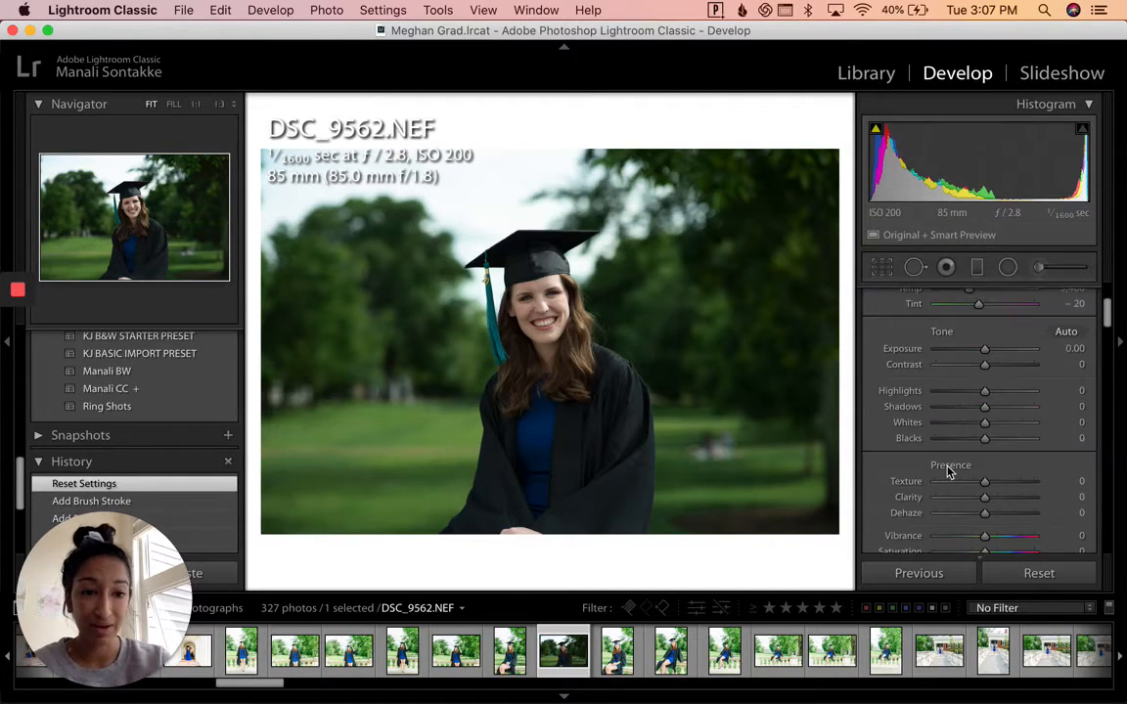
drag(98, 533, 174, 533)
scroll(110, 493, down, 6)
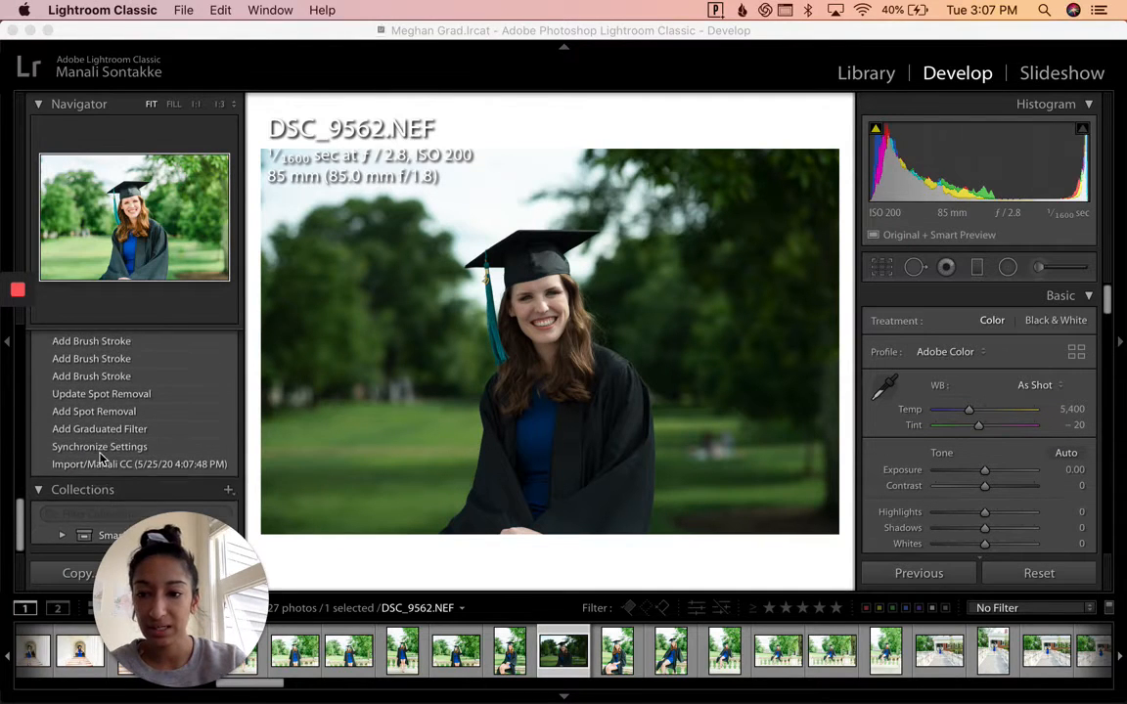
click(98, 465)
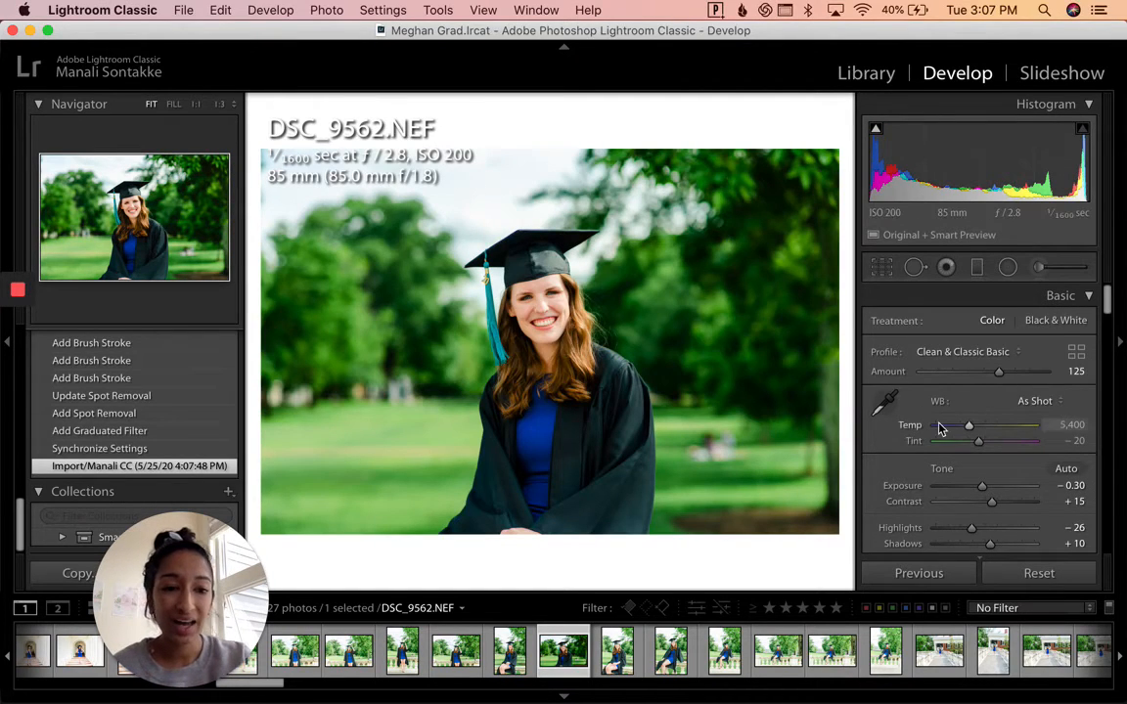
Raise the photo's exposure to +0.30
scroll(939, 429, down, 3)
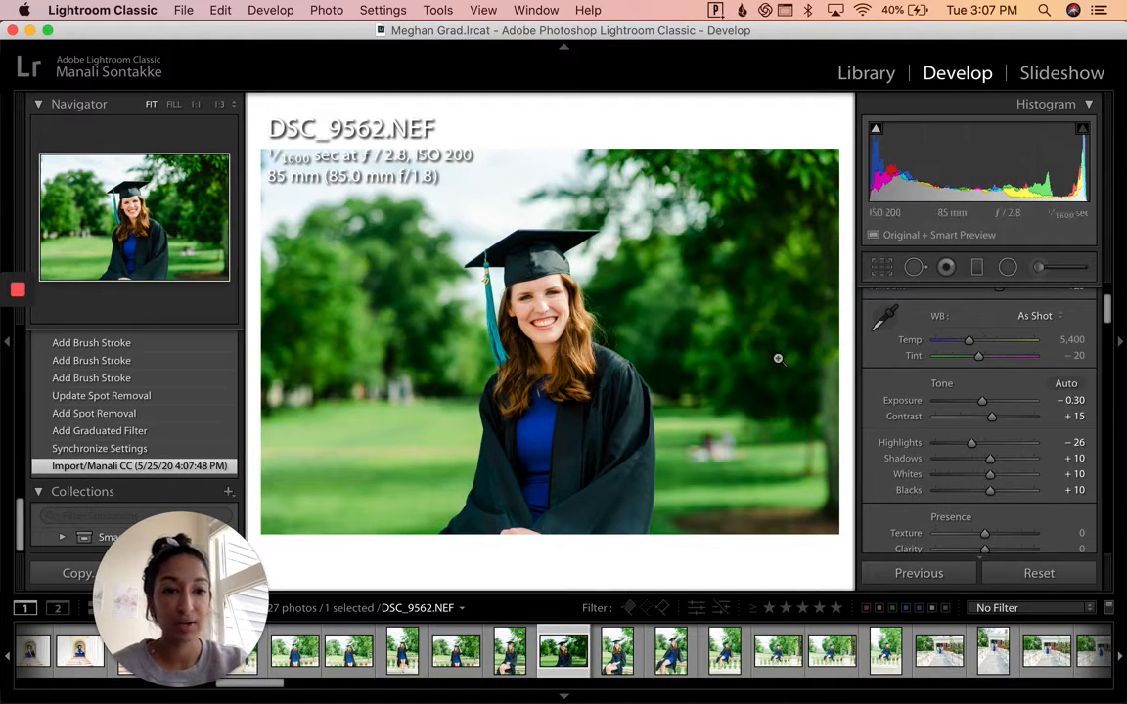
key(equal)
key(equal)
key(equal)
key(equal)
key(equal)
key(equal)
key(equal)
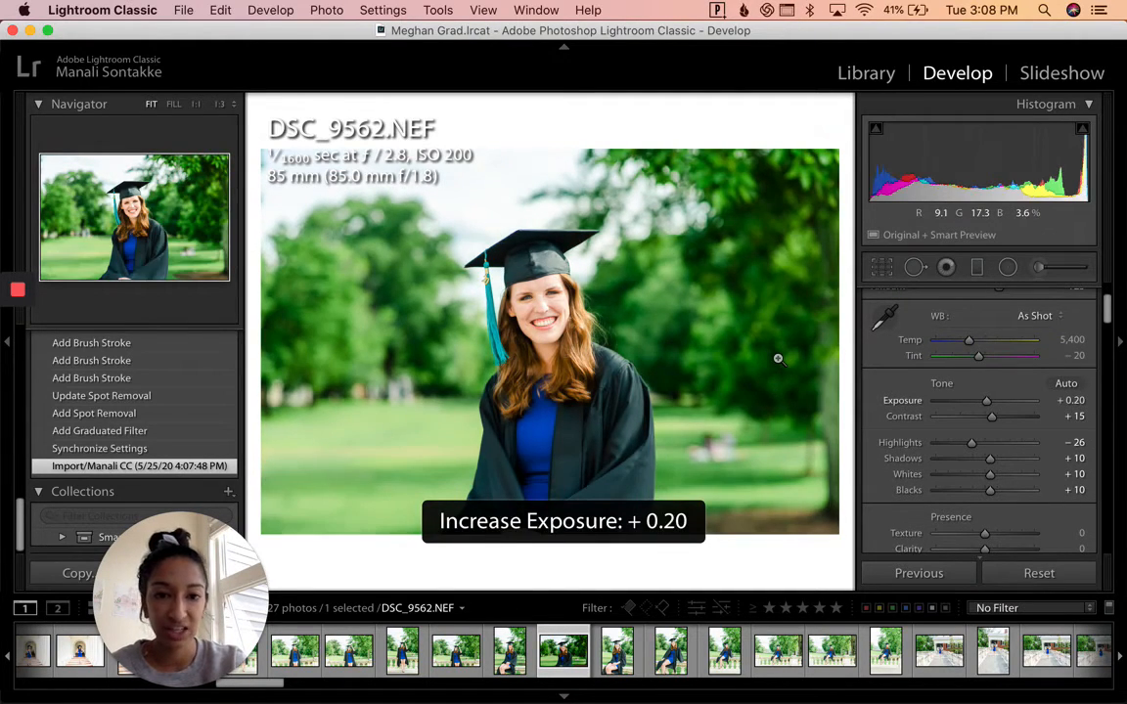
key(minus)
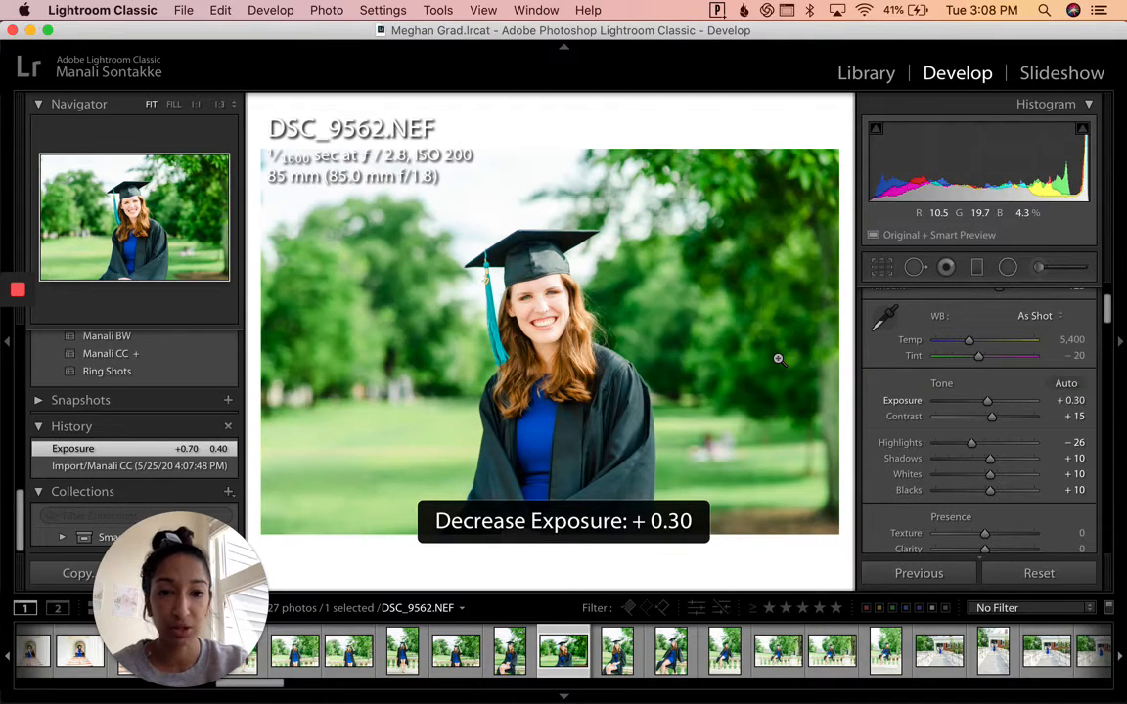
Set the basic Shadows and Blacks values to +20 each
click(1075, 458)
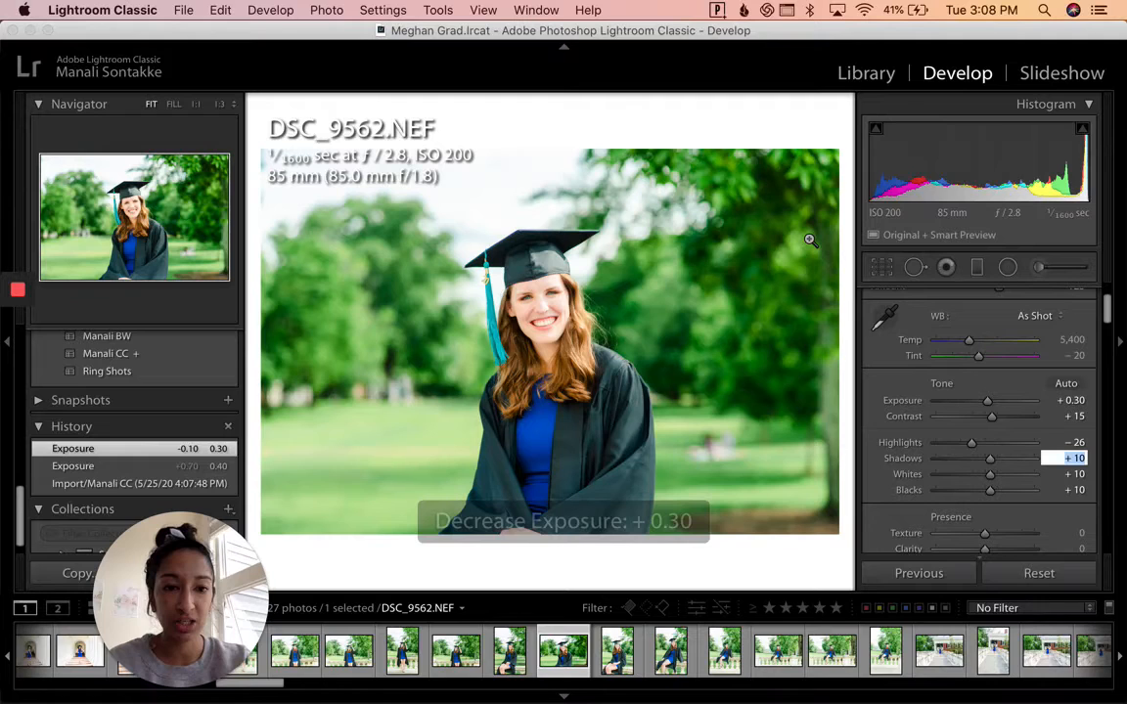
text(20)
key(Return)
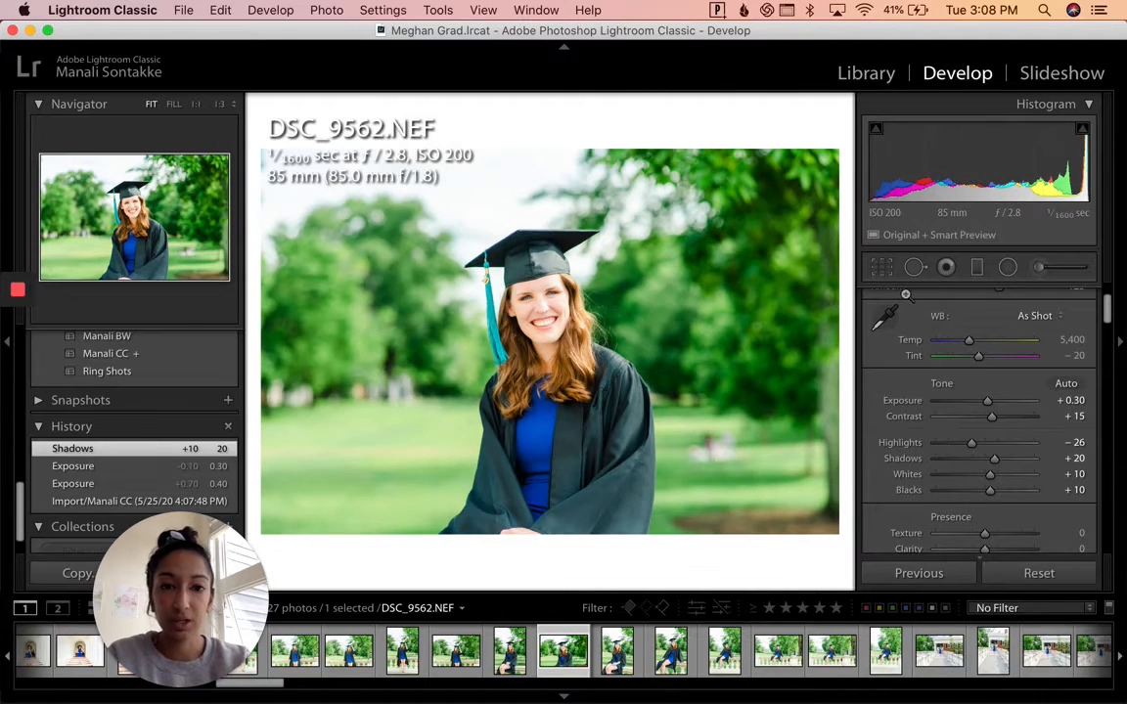
click(1076, 490)
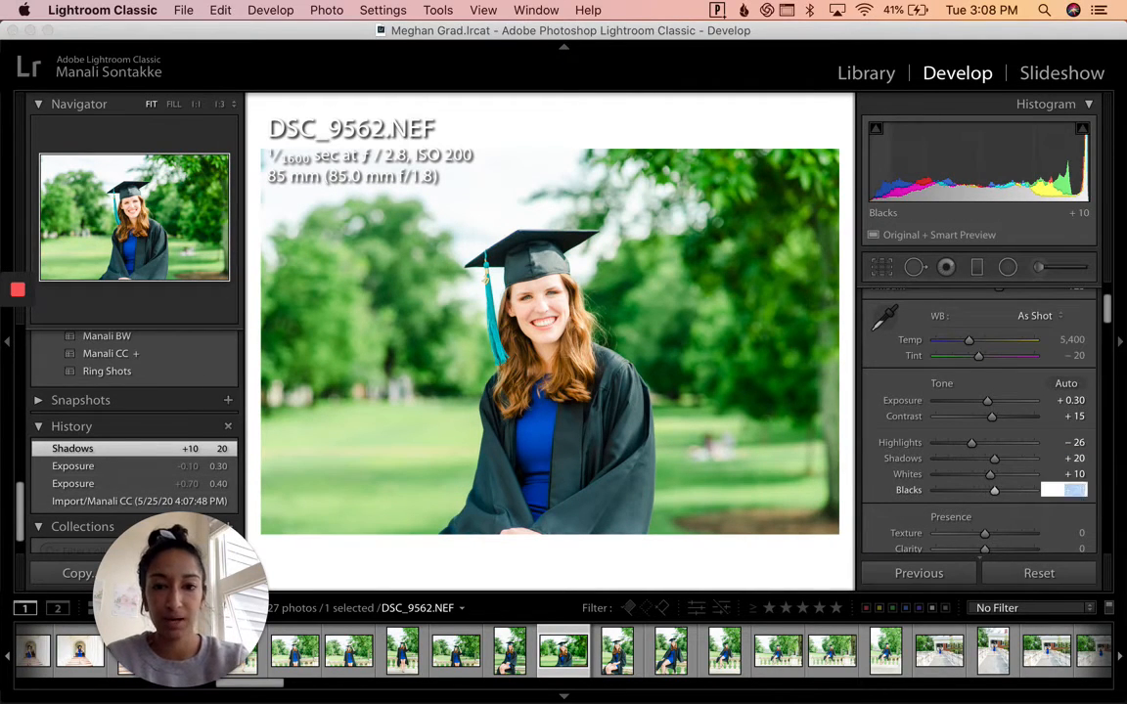
text(20)
key(Return)
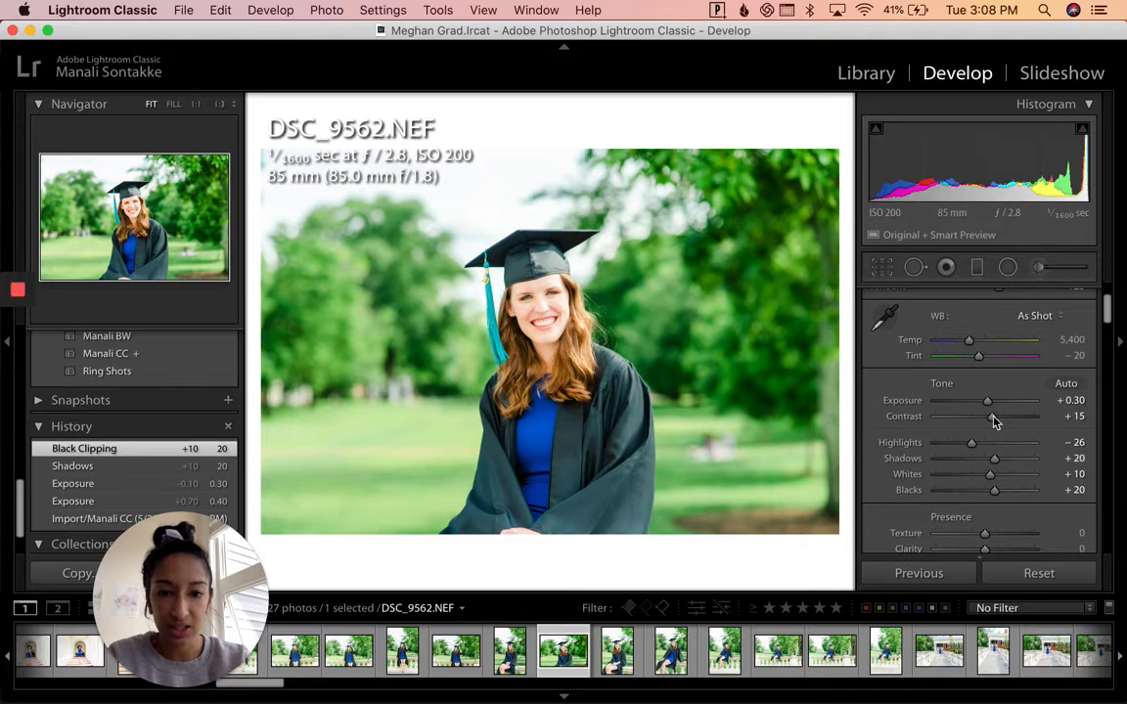
Lower the Shadows region of the tone curve to −59
scroll(988, 435, down, 10)
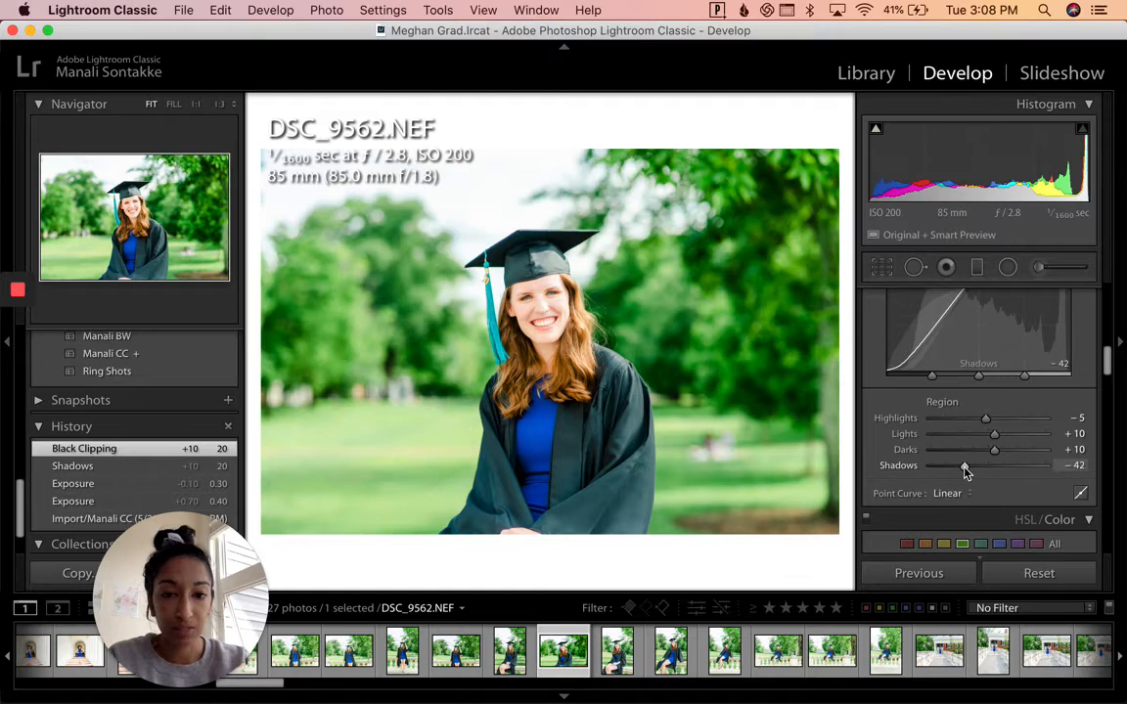
drag(964, 466, 955, 466)
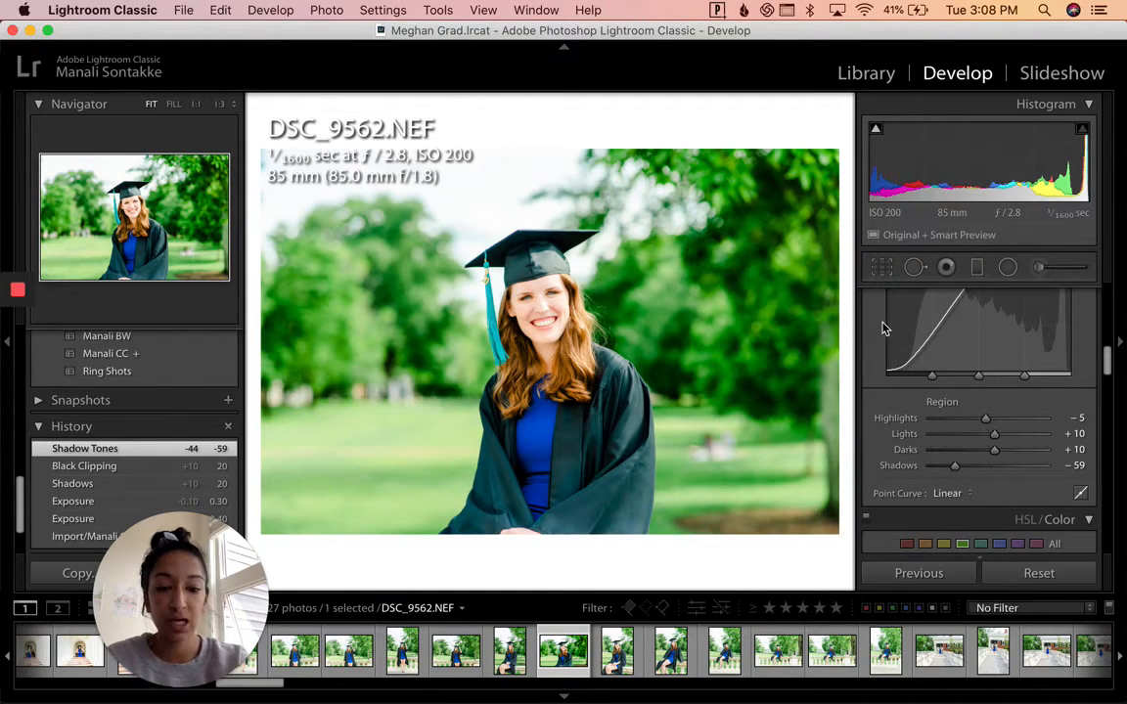
Add a diagonal graduated filter with the Background Brighten effect from the photo's upper-right corner toward the subject, and finish the filter
scroll(938, 348, up, 5)
key(m)
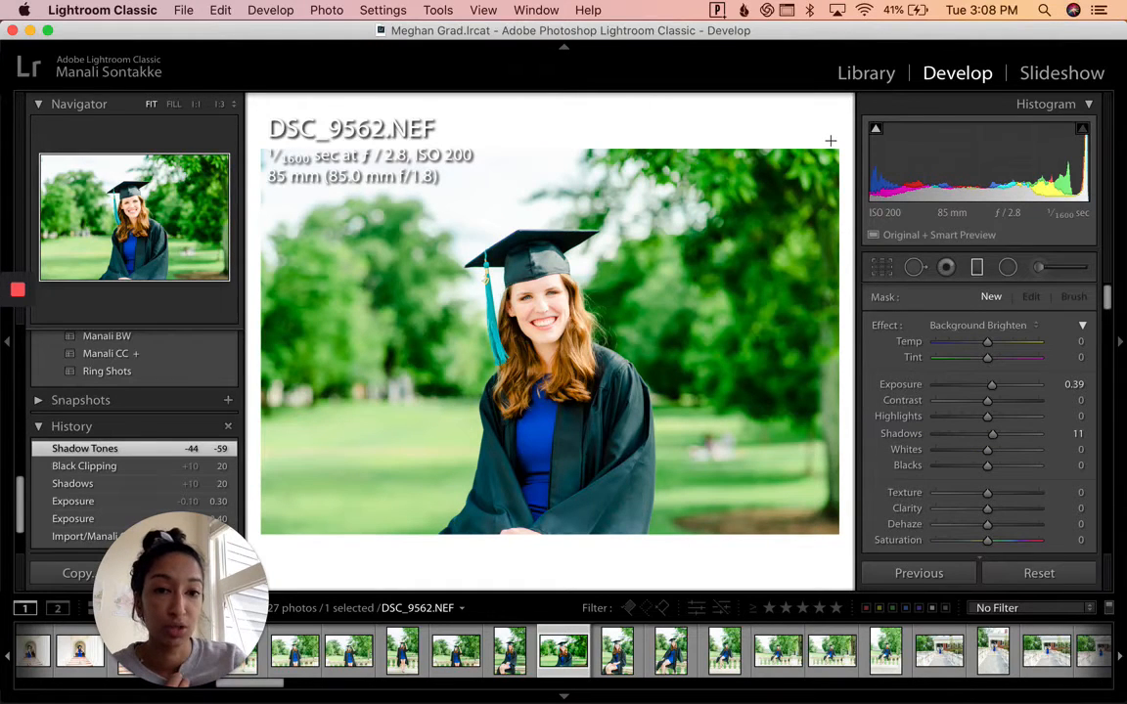
drag(830, 141, 499, 308)
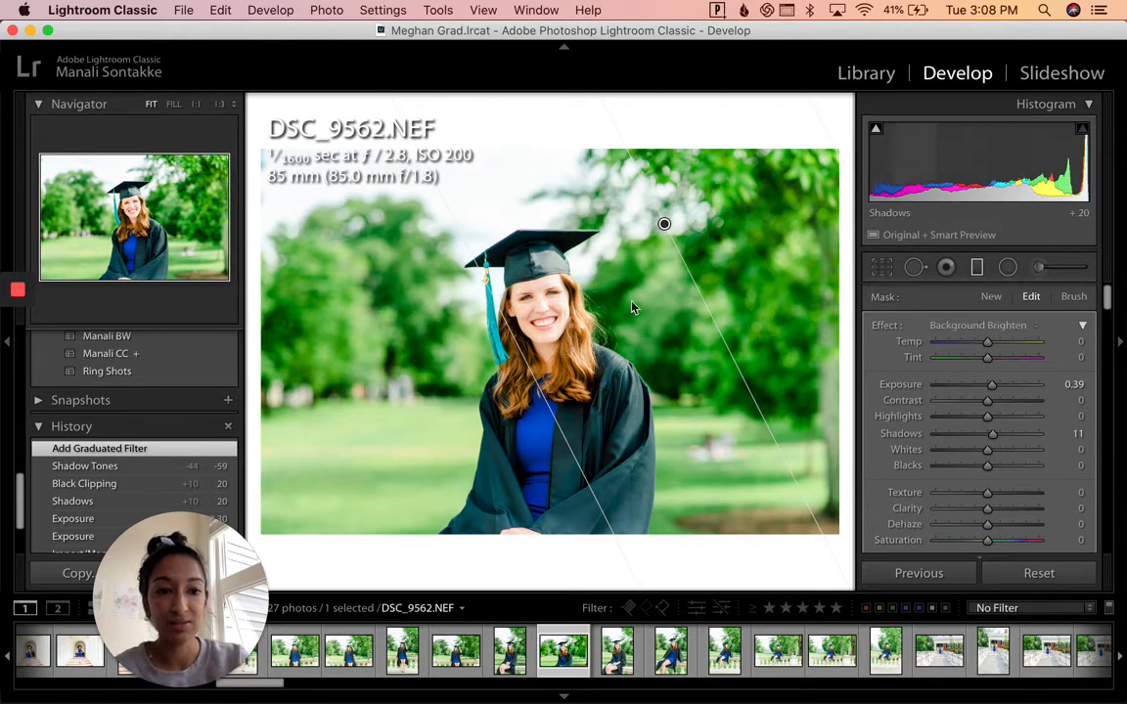
key(m)
key(m)
key(m)
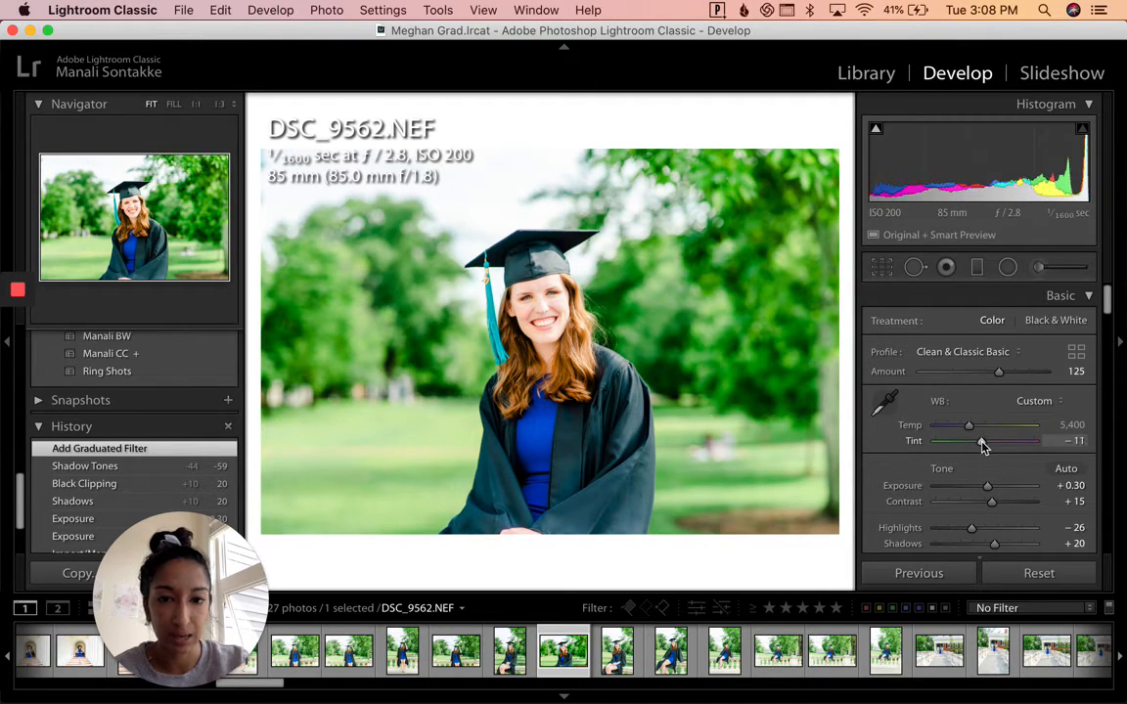
Adjust the white balance to a tint of −8 and a temperature of 5,500
drag(972, 430, 973, 431)
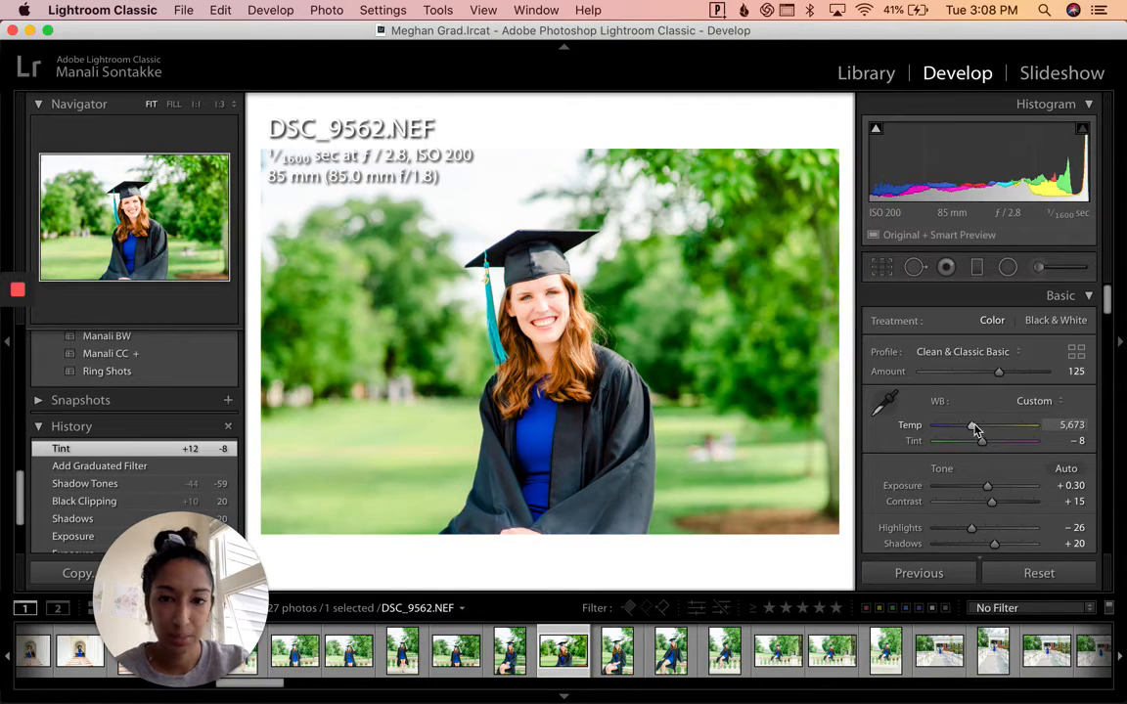
text(5500)
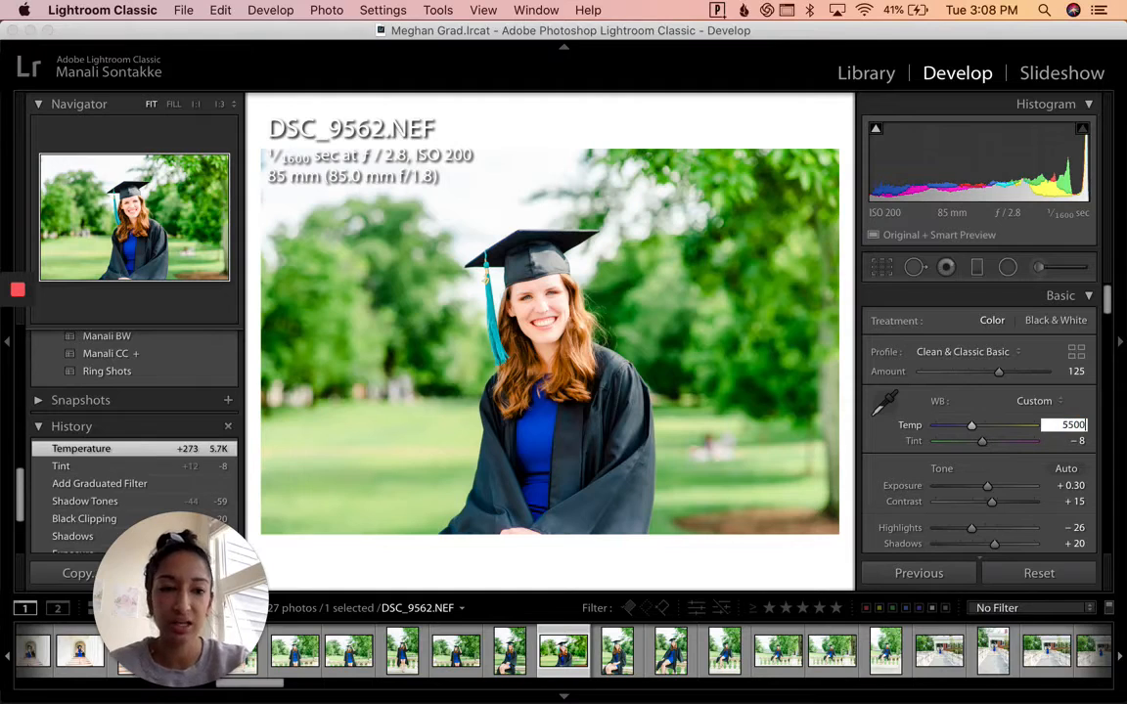
key(Return)
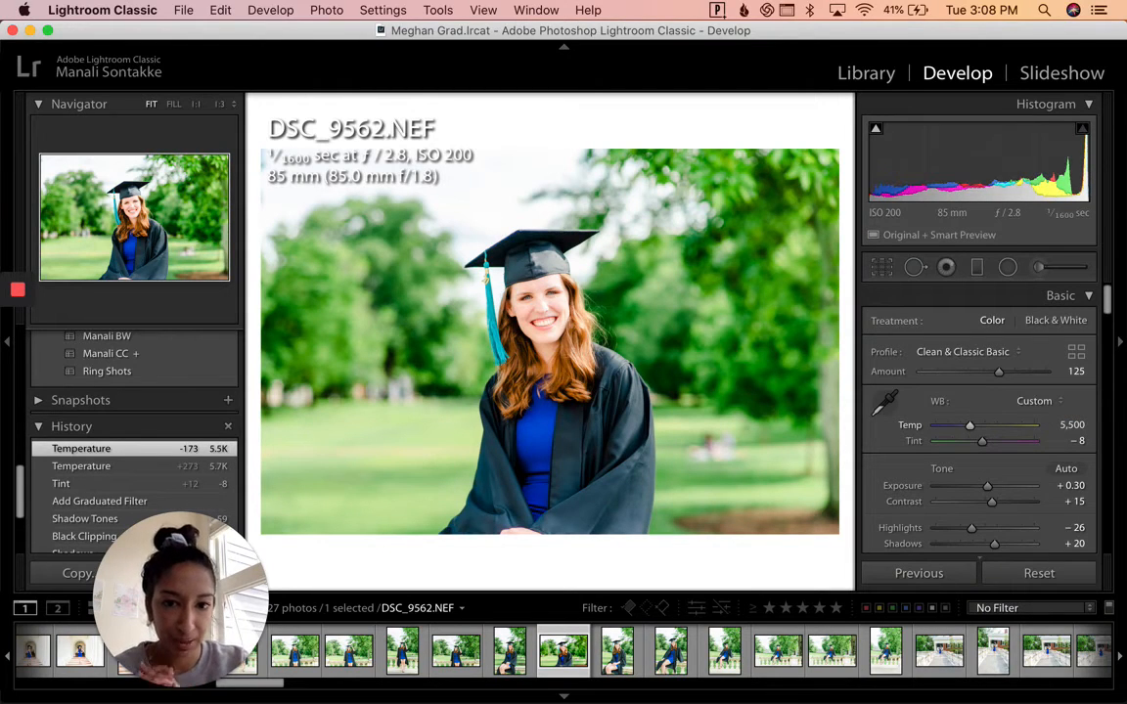
Reduce the contrast to +10 and the saturation to 0
scroll(985, 485, down, 3)
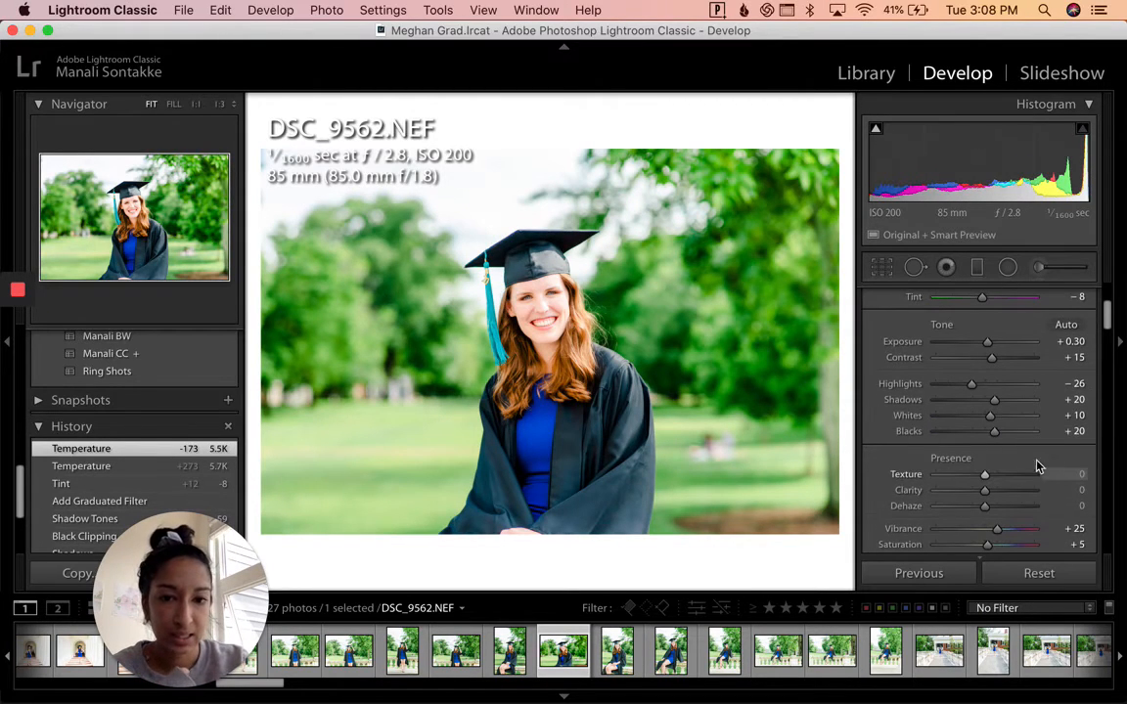
click(1073, 357)
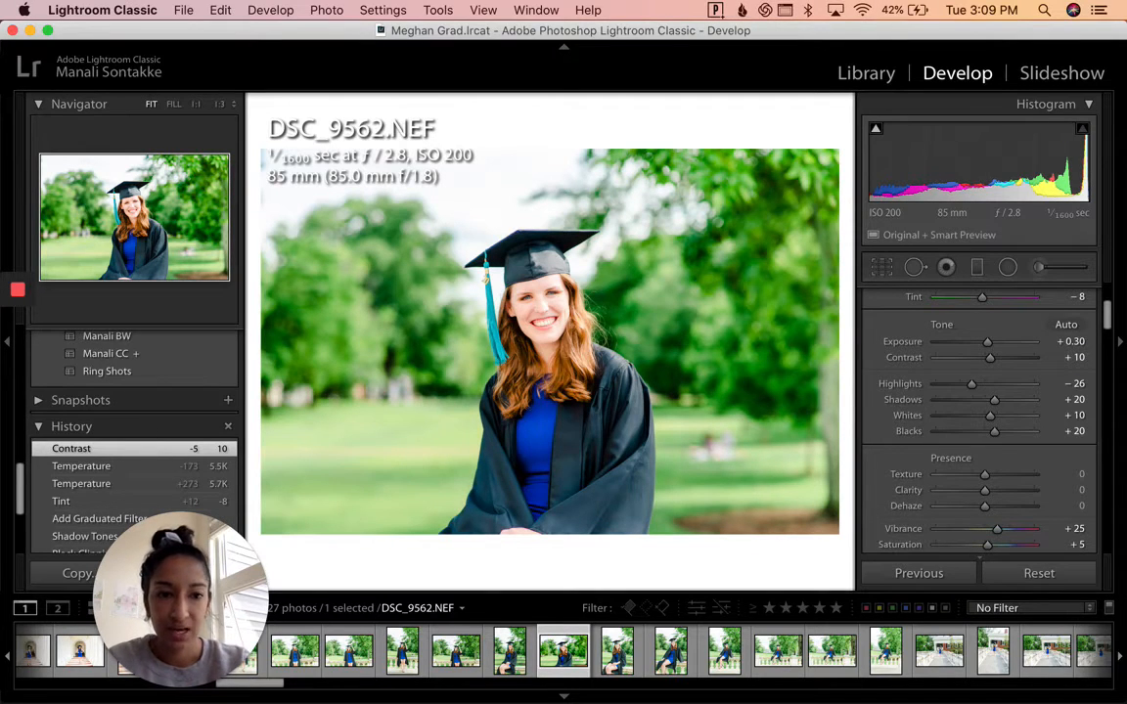
scroll(1023, 401, down, 2)
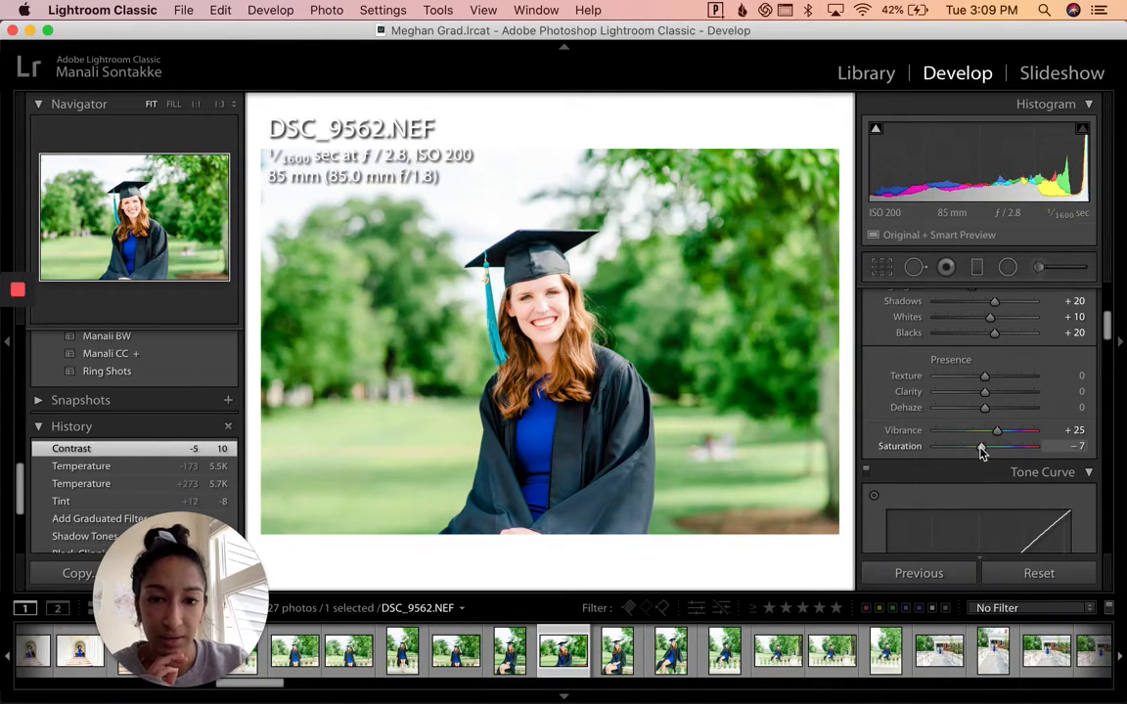
drag(981, 450, 985, 450)
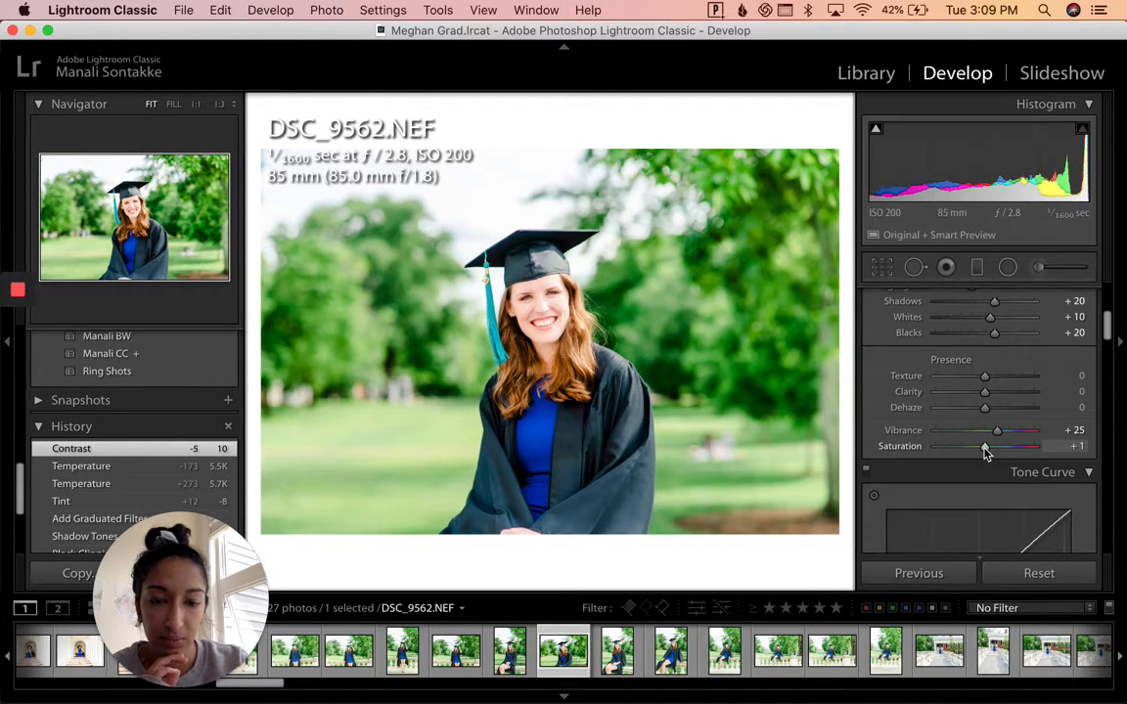
click(1071, 445)
text(0)
key(Return)
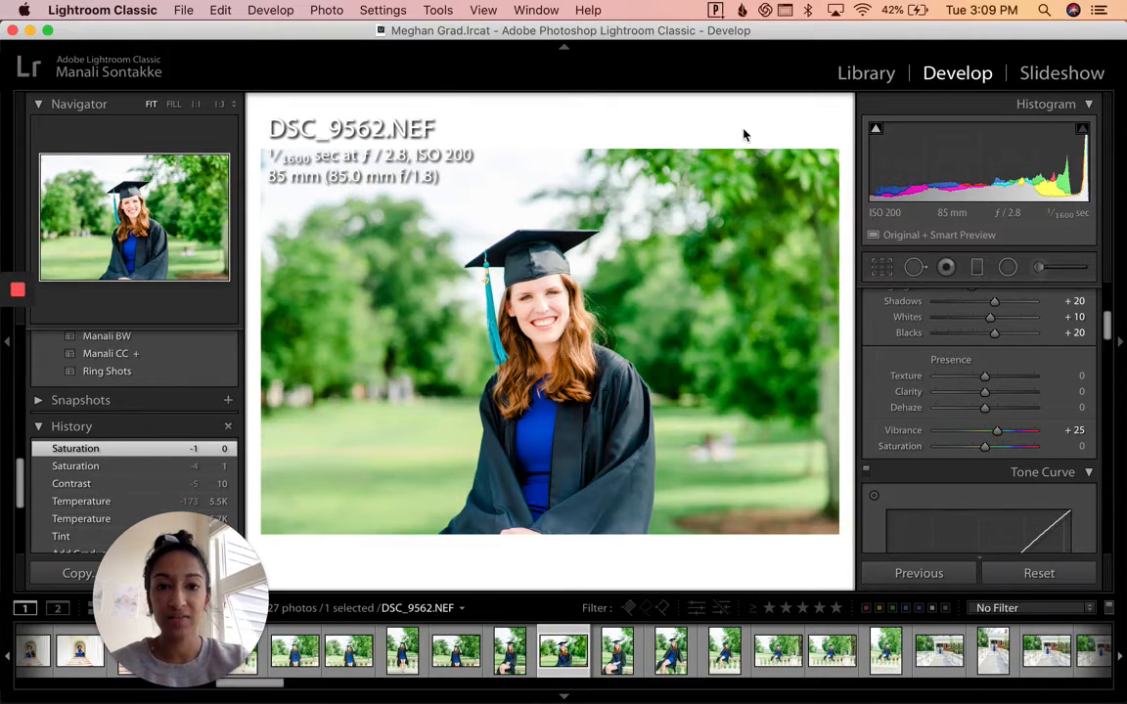
Straighten the photo with a crop angle of 2.46
key(r)
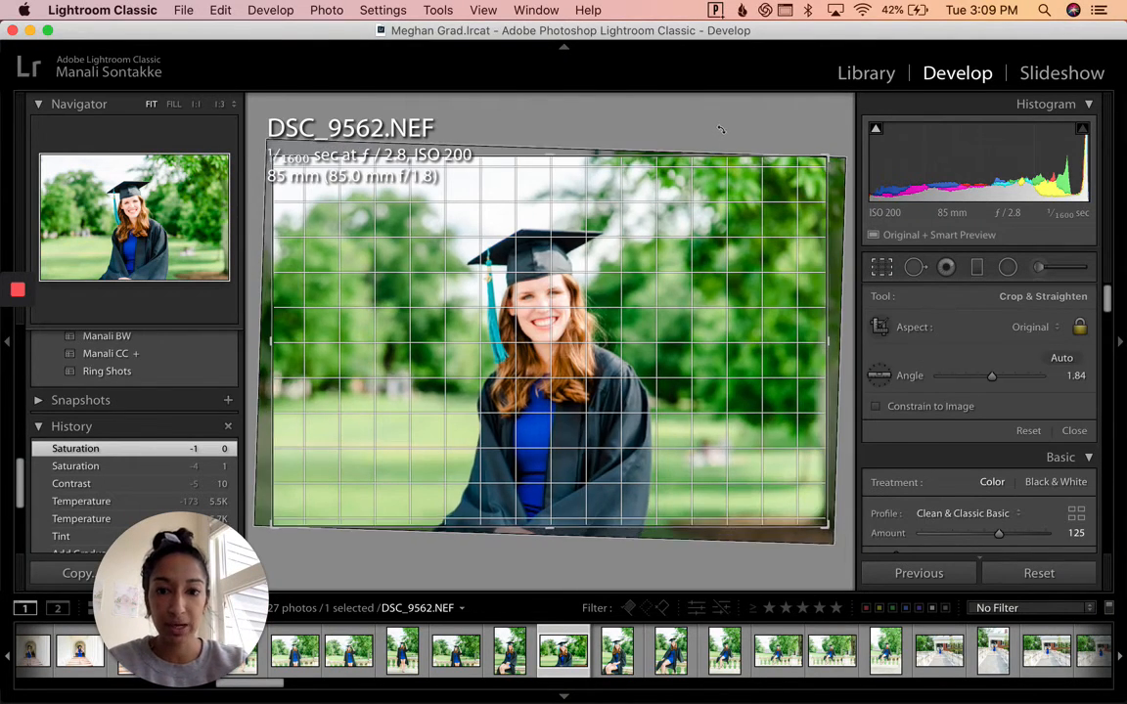
drag(720, 129, 724, 132)
key(Return)
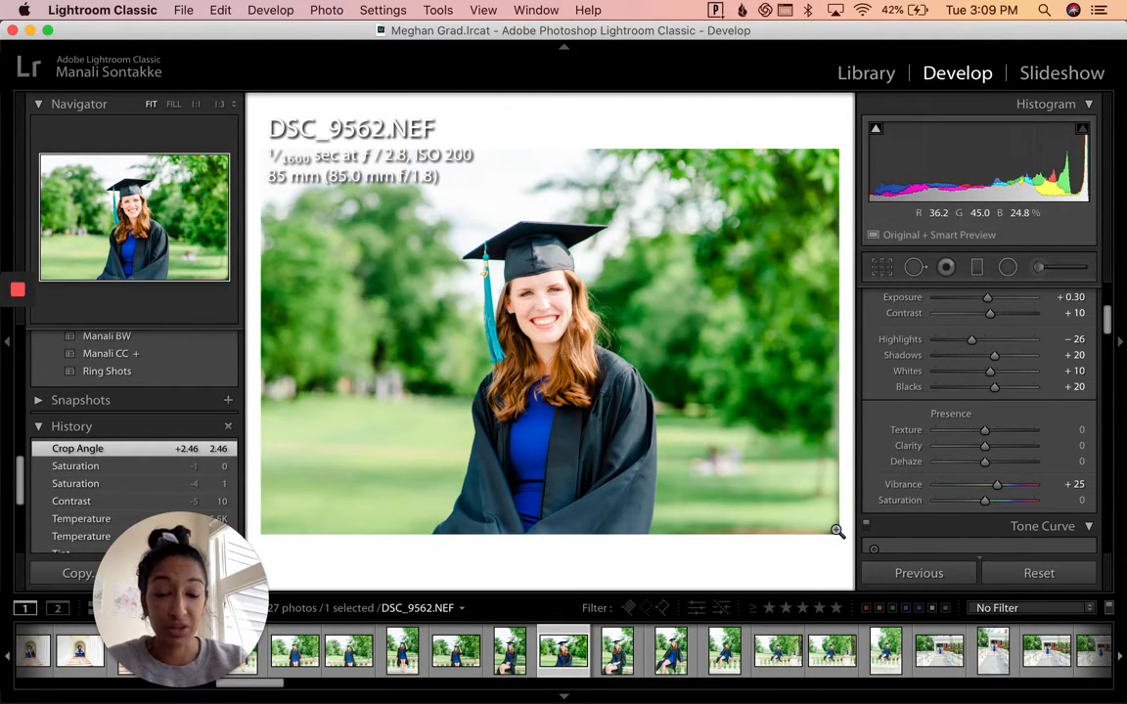
Shift the photo slightly within the crop frame and tighten the crop from its lower-right corner, keeping the original aspect ratio
key(r)
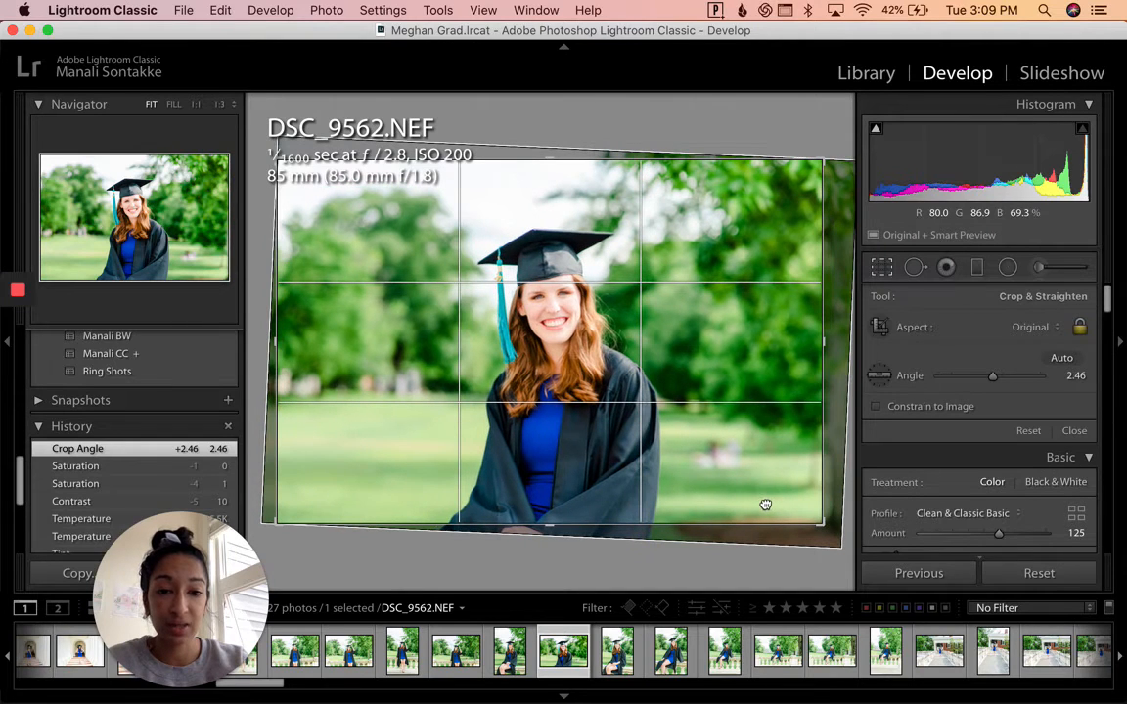
double_click(766, 504)
key(r)
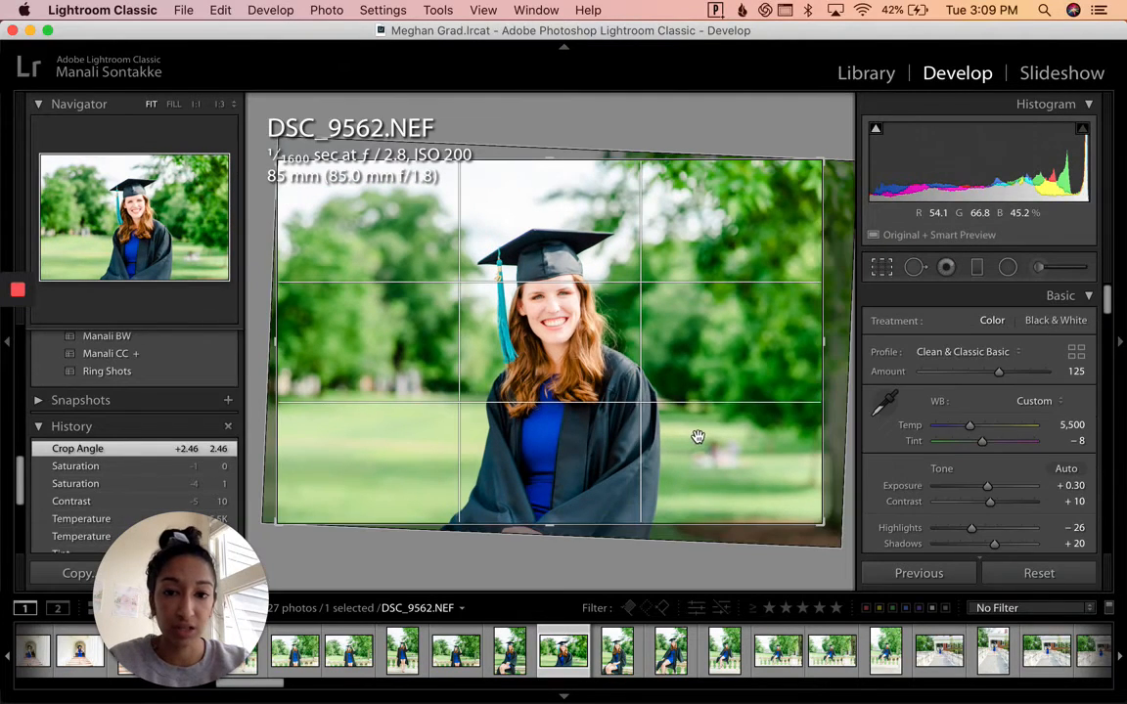
drag(691, 437, 686, 439)
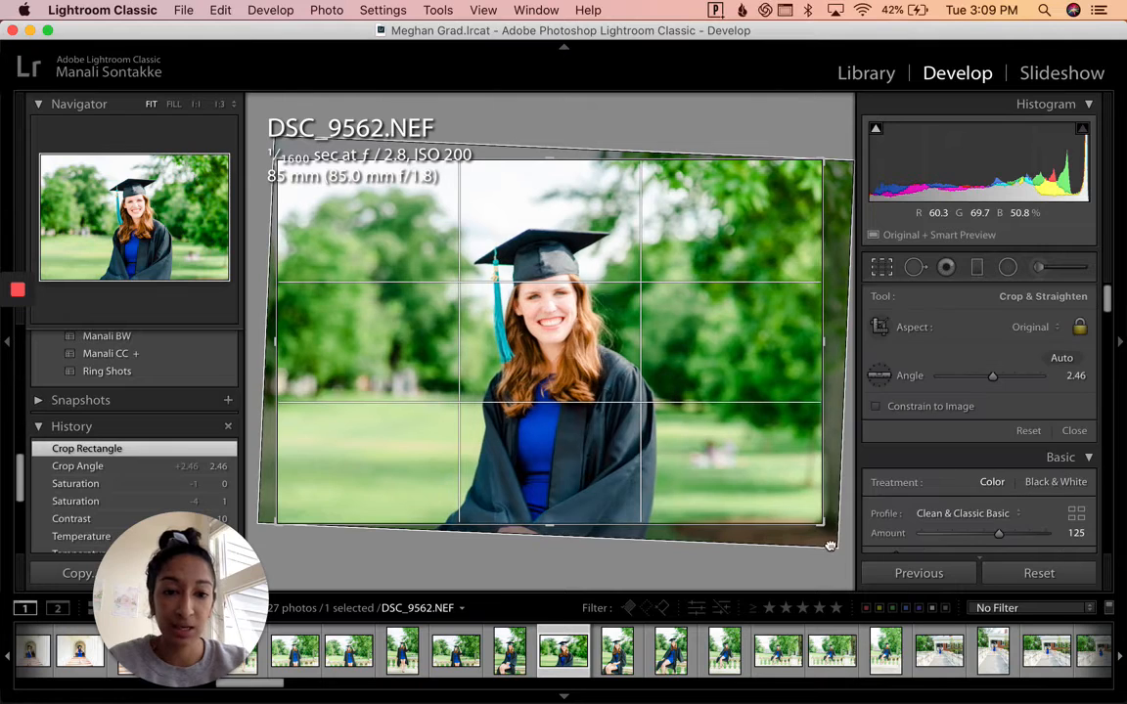
drag(821, 524, 814, 518)
key(Return)
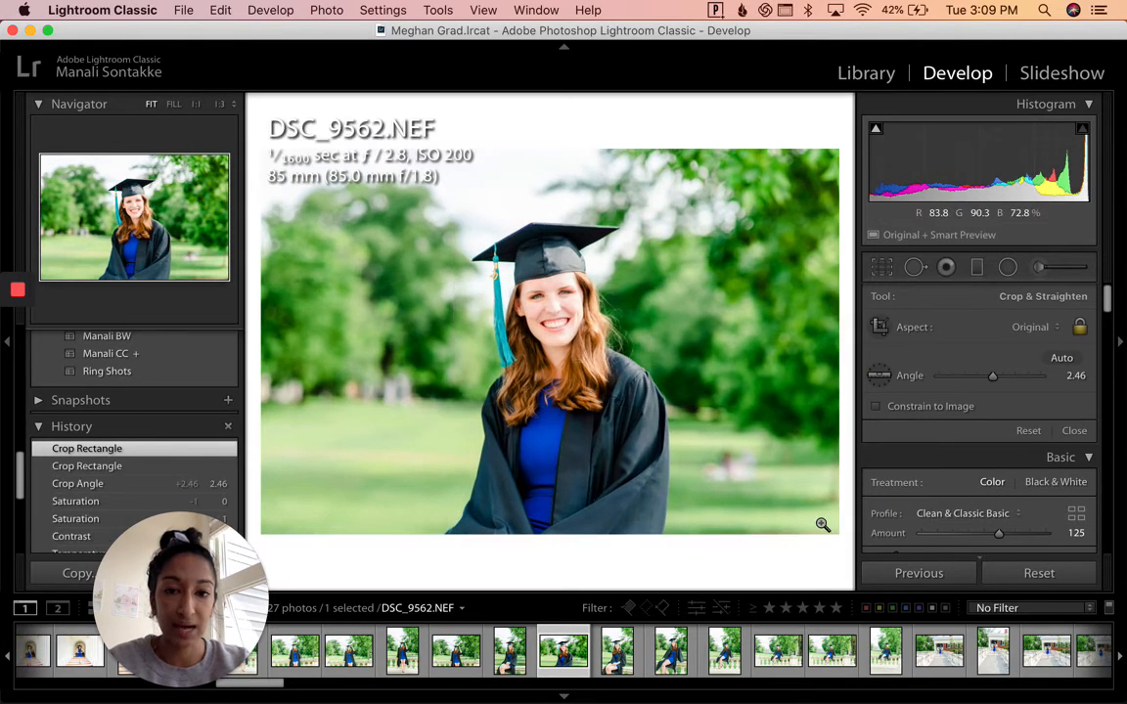
Rotate the crop to an angle of 1.14 and apply it
scroll(994, 401, down, 5)
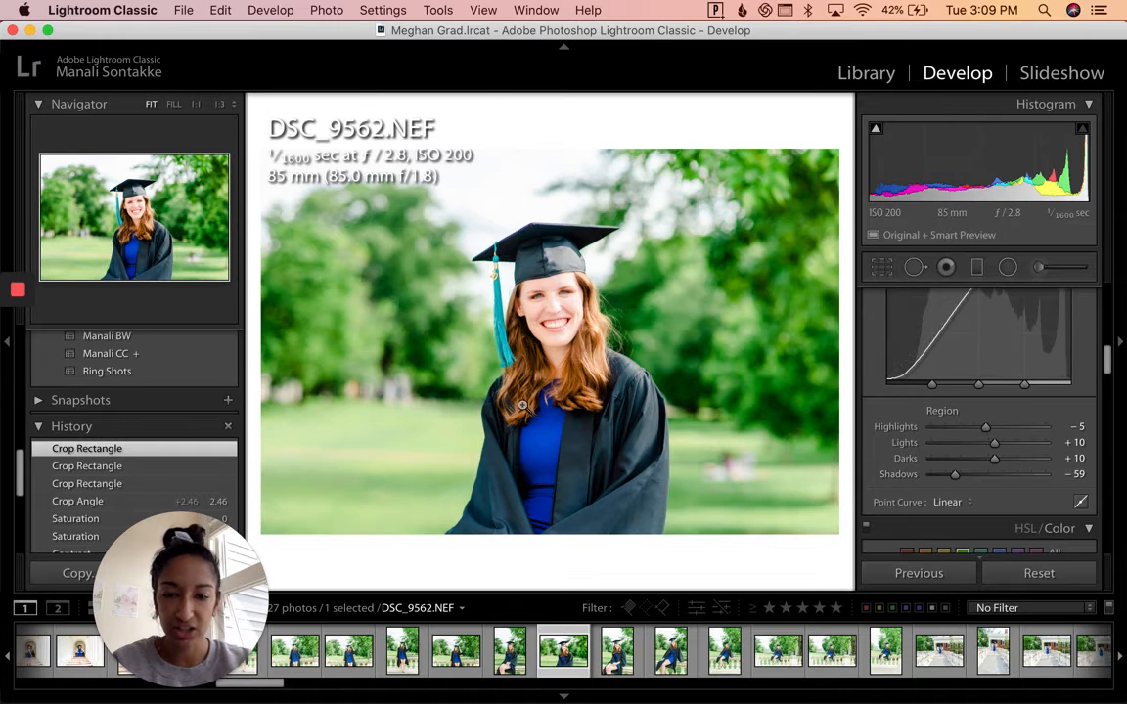
key(r)
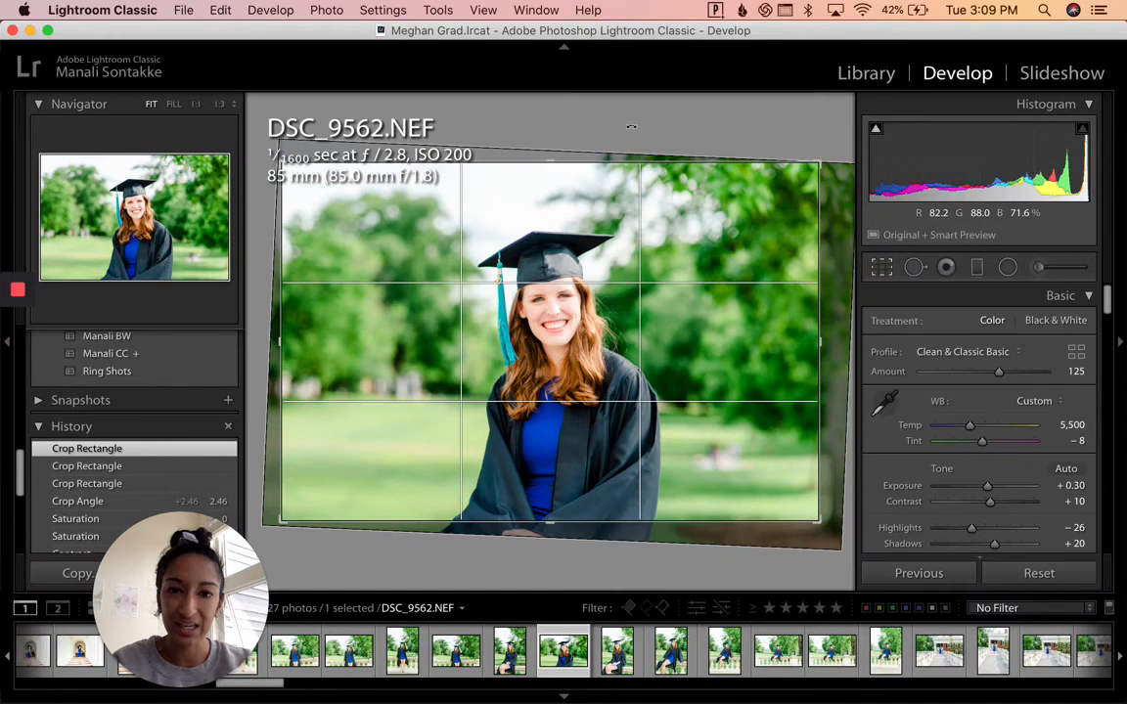
drag(631, 127, 677, 137)
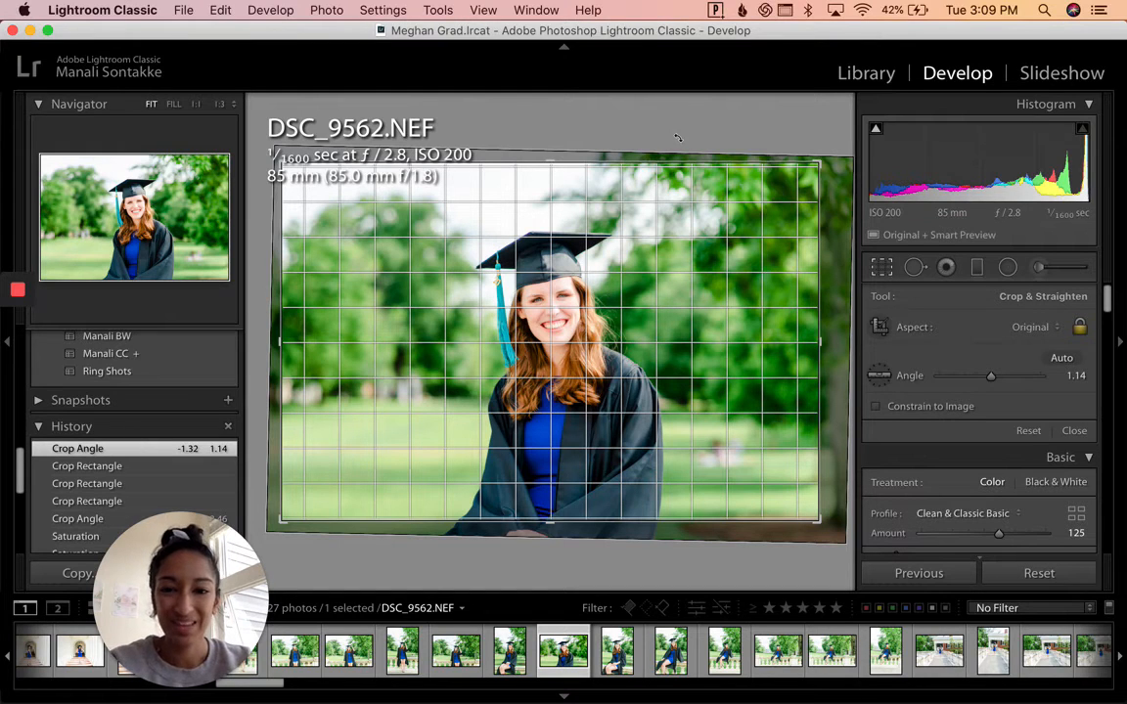
drag(677, 138, 676, 138)
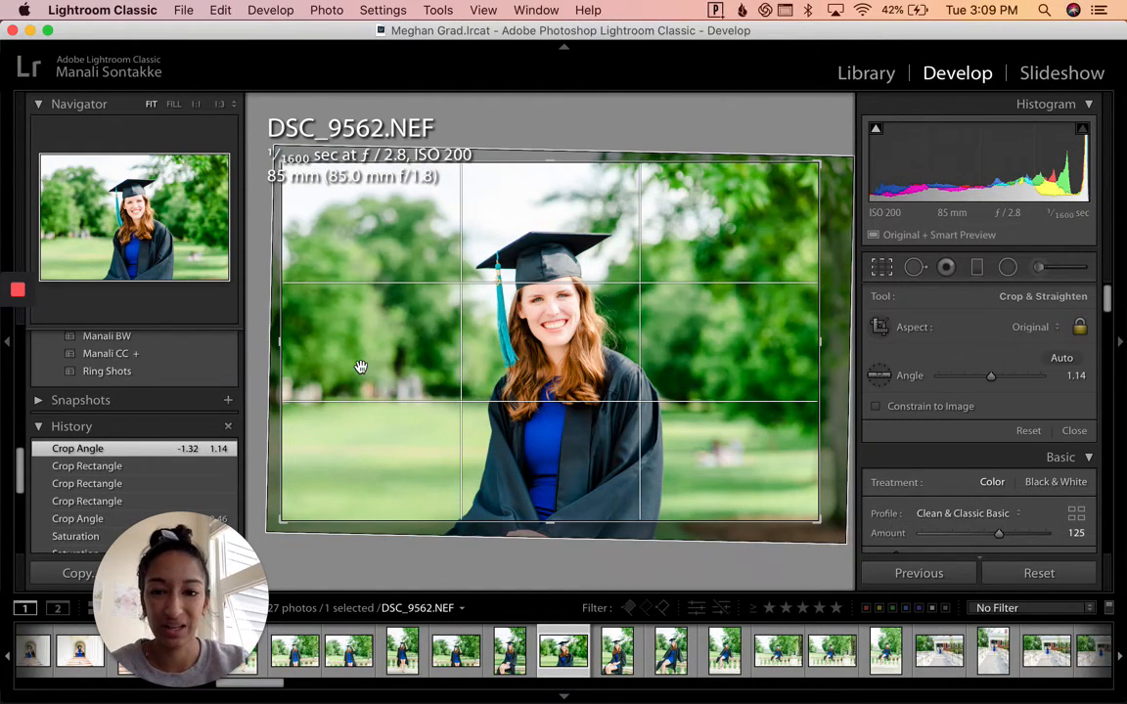
key(Return)
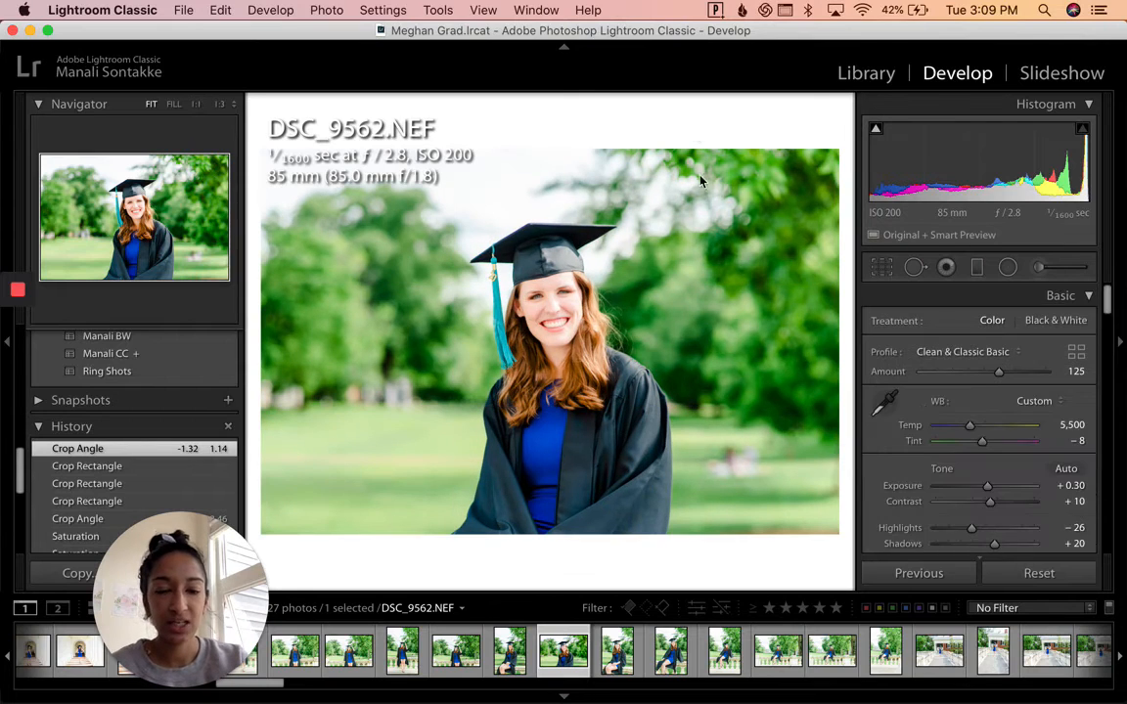
Find the DSC_9593.NEF photo in the library grid and open it for developing
scroll(991, 476, down, 10)
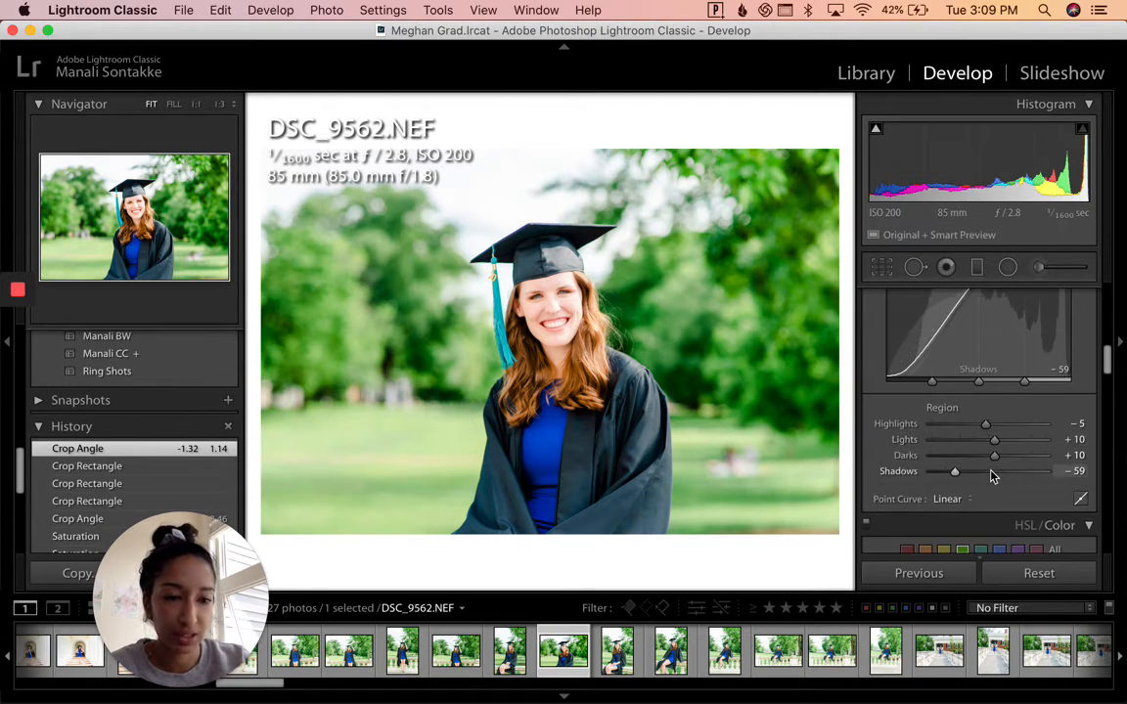
scroll(991, 477, down, 3)
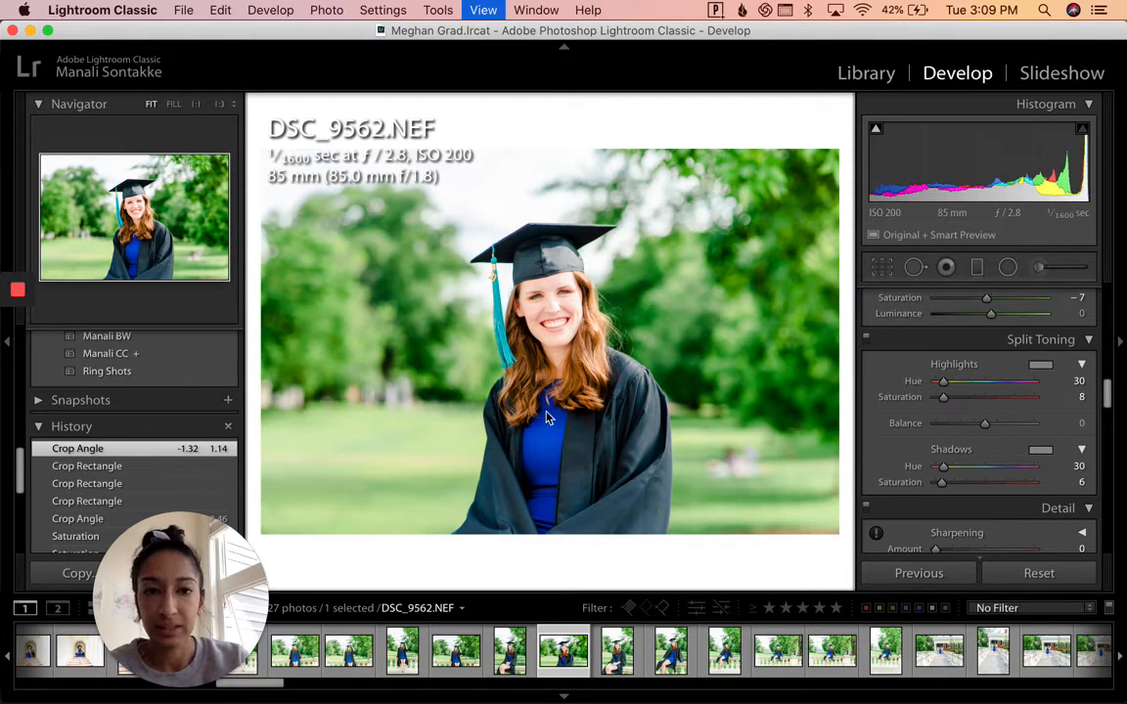
key(g)
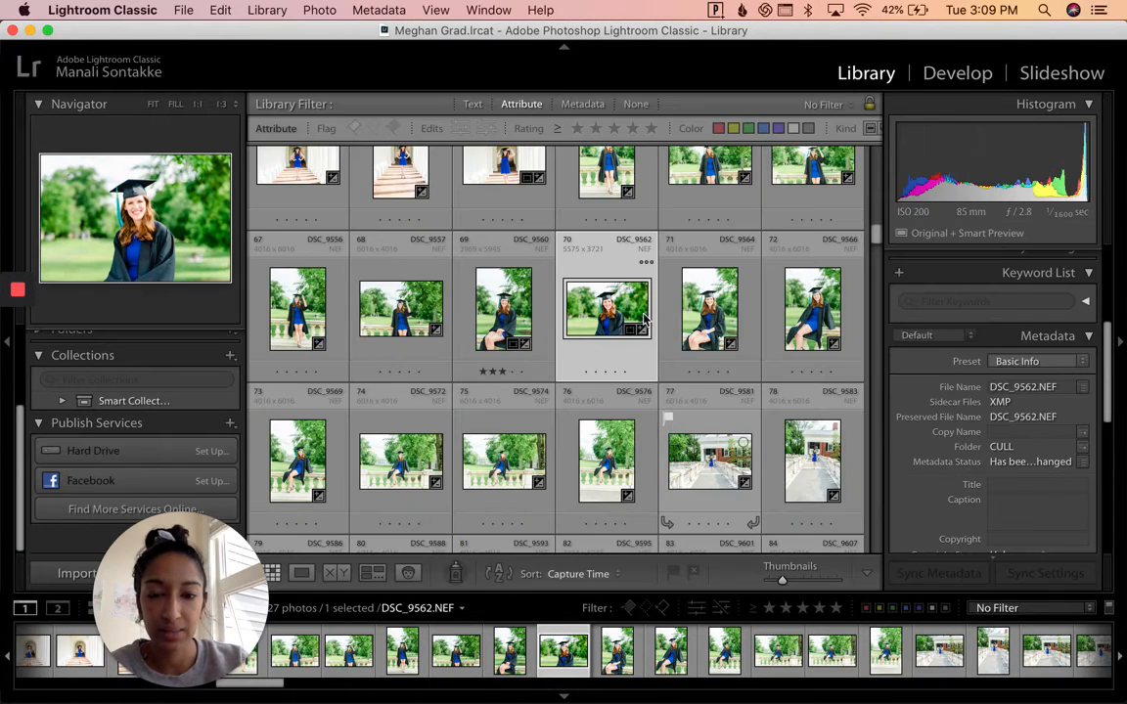
scroll(642, 323, up, 15)
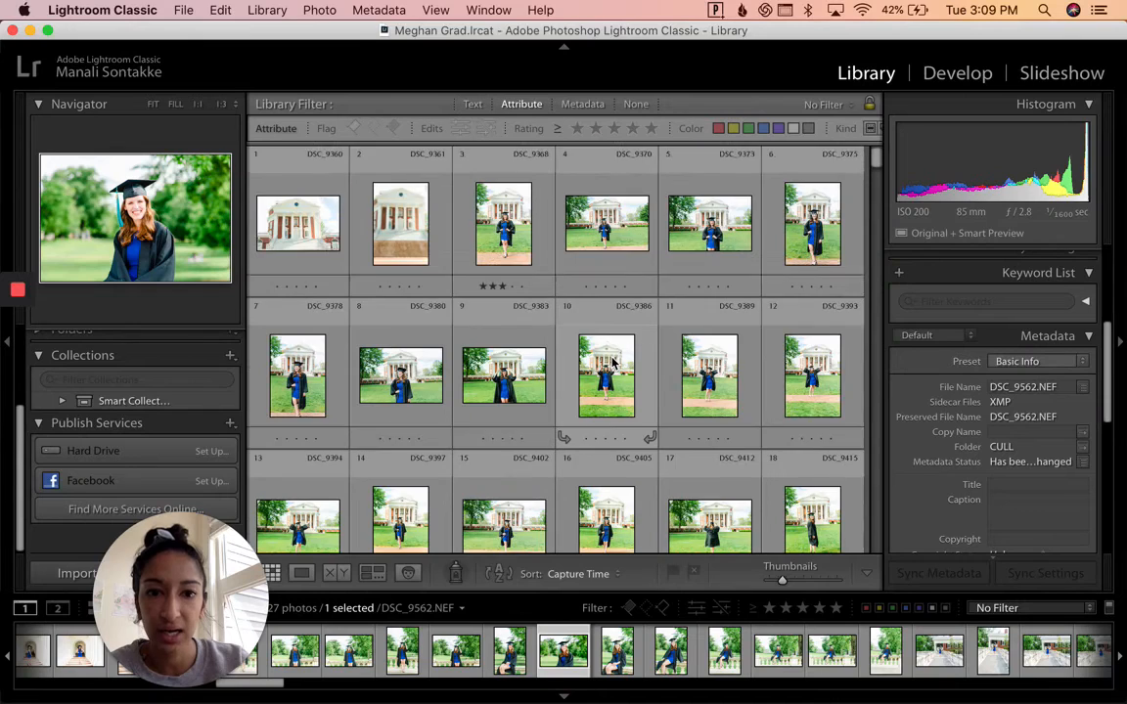
scroll(613, 362, down, 8)
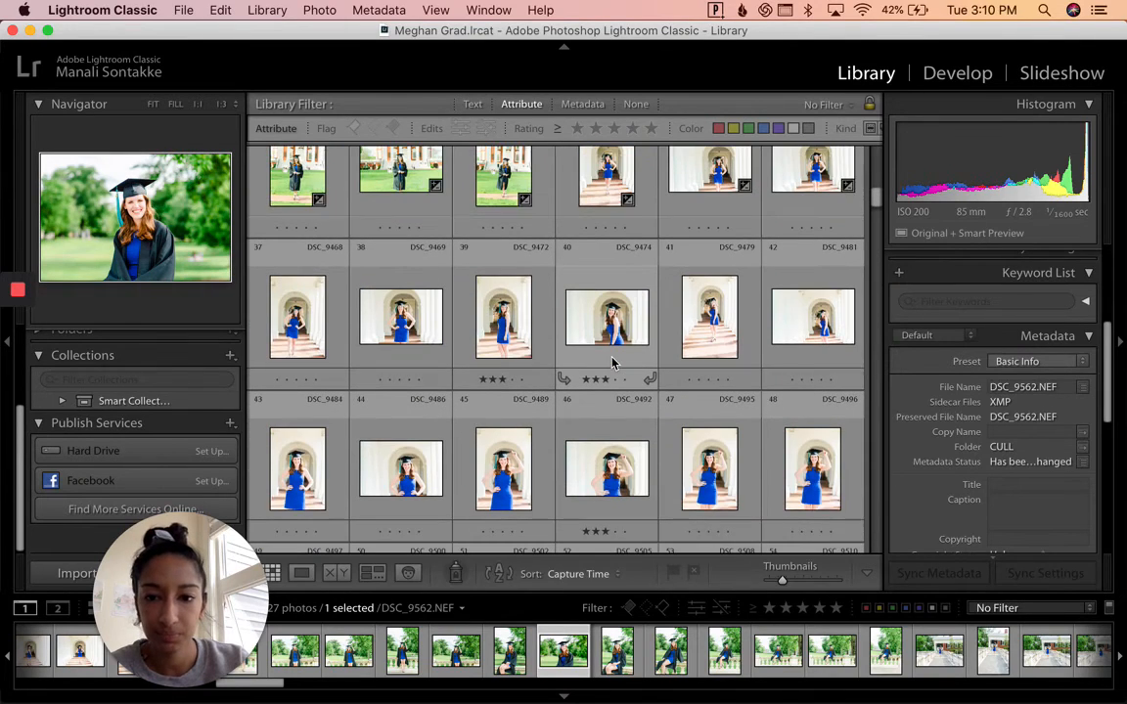
scroll(636, 391, down, 8)
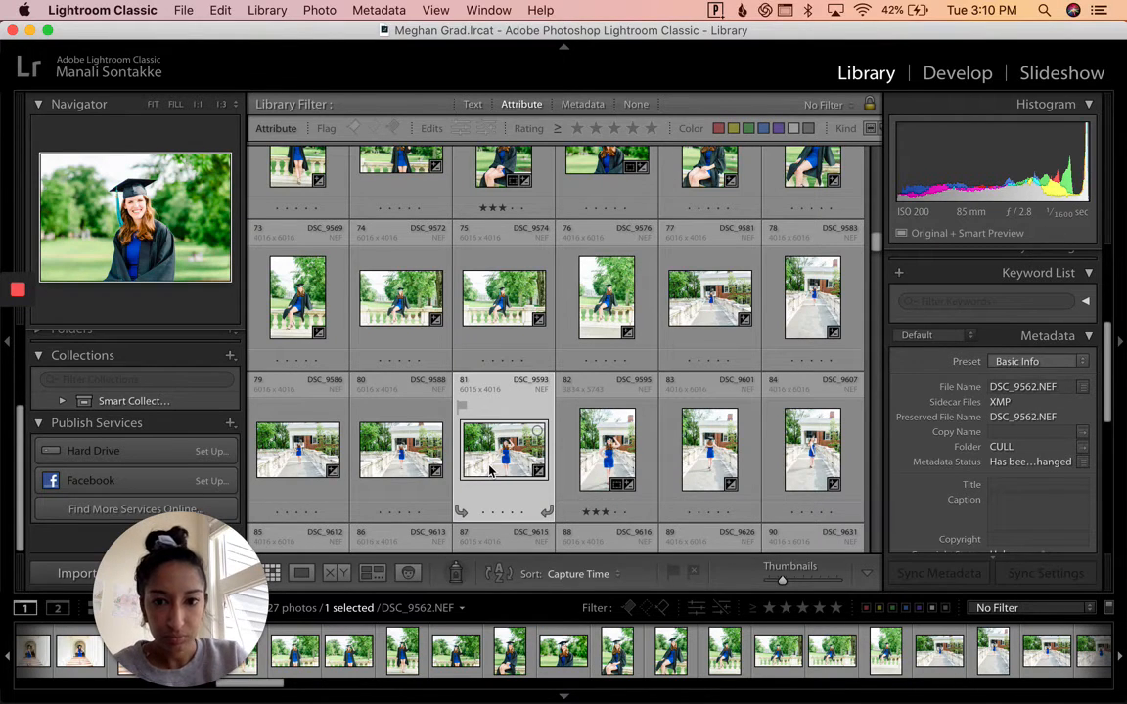
double_click(491, 472)
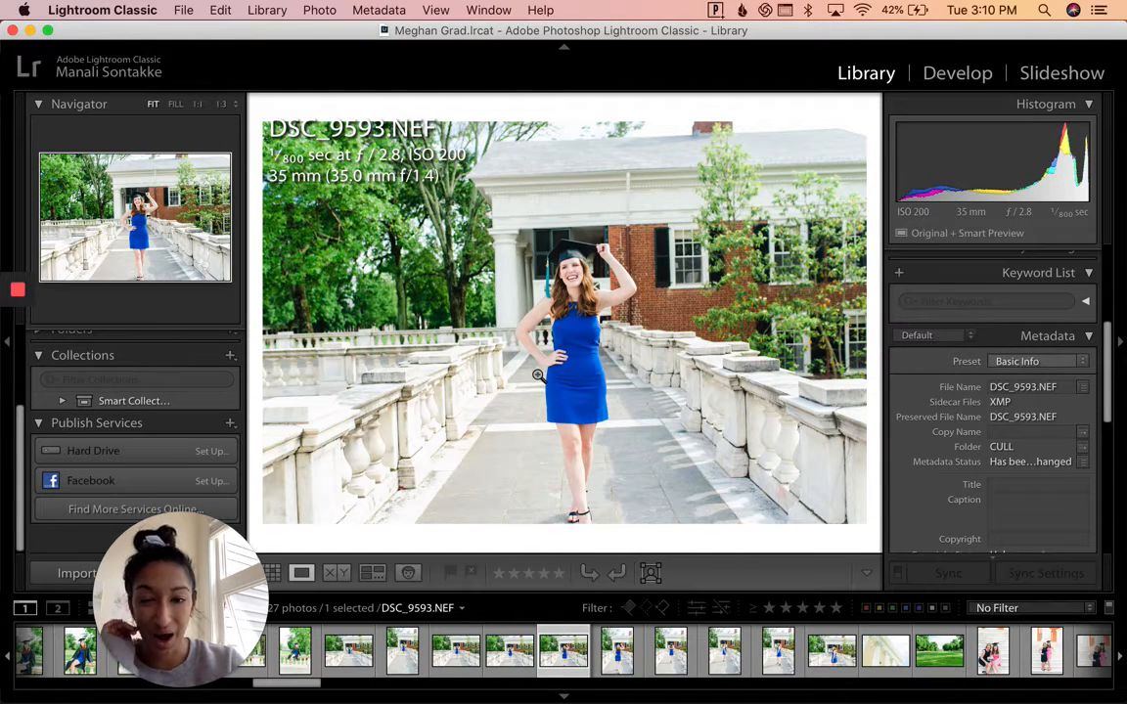
key(d)
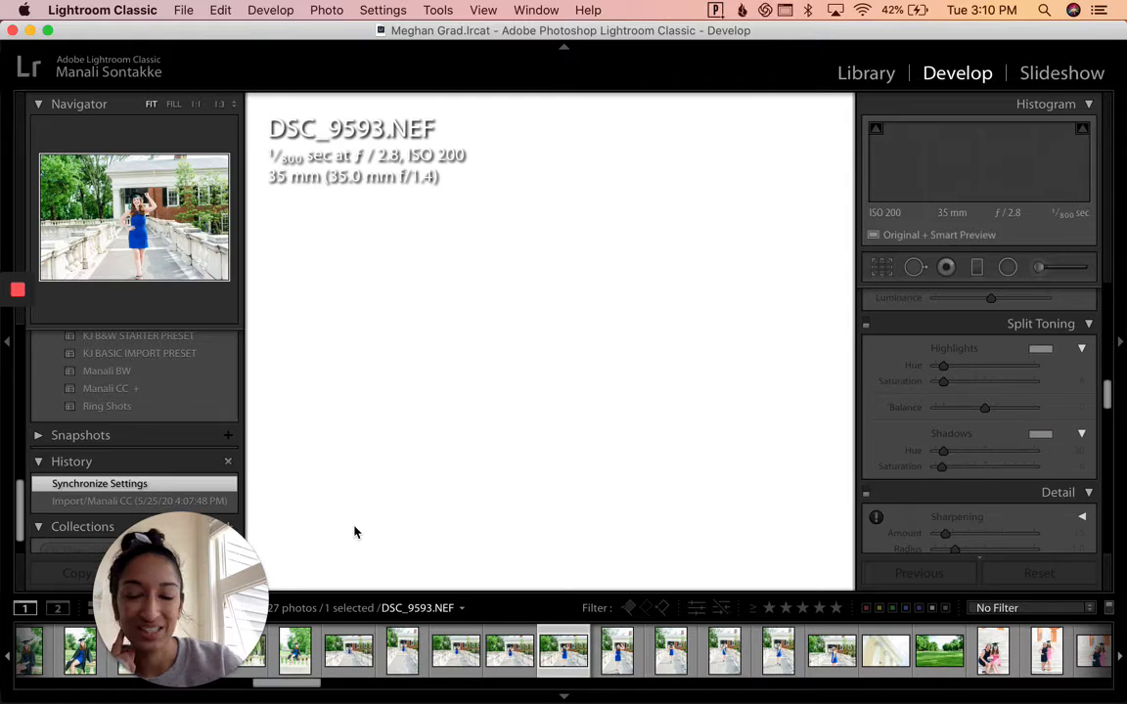
Reset the photo's settings for comparison and return it to the Import/Manali CC history state
click(125, 501)
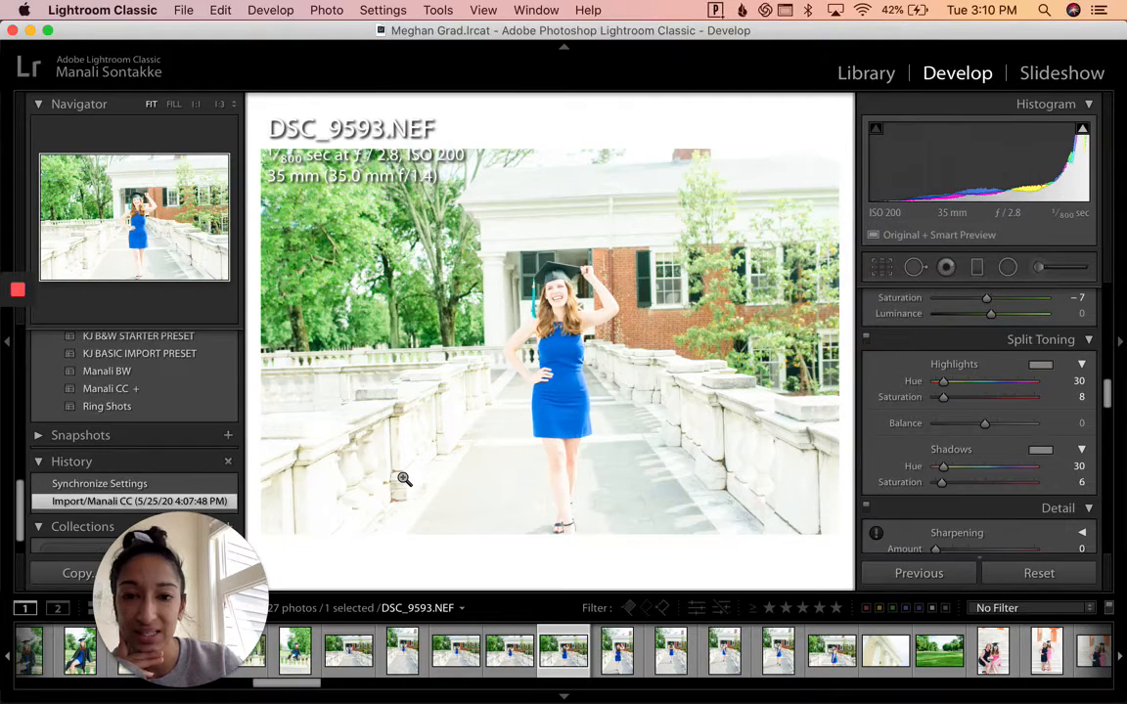
click(1039, 573)
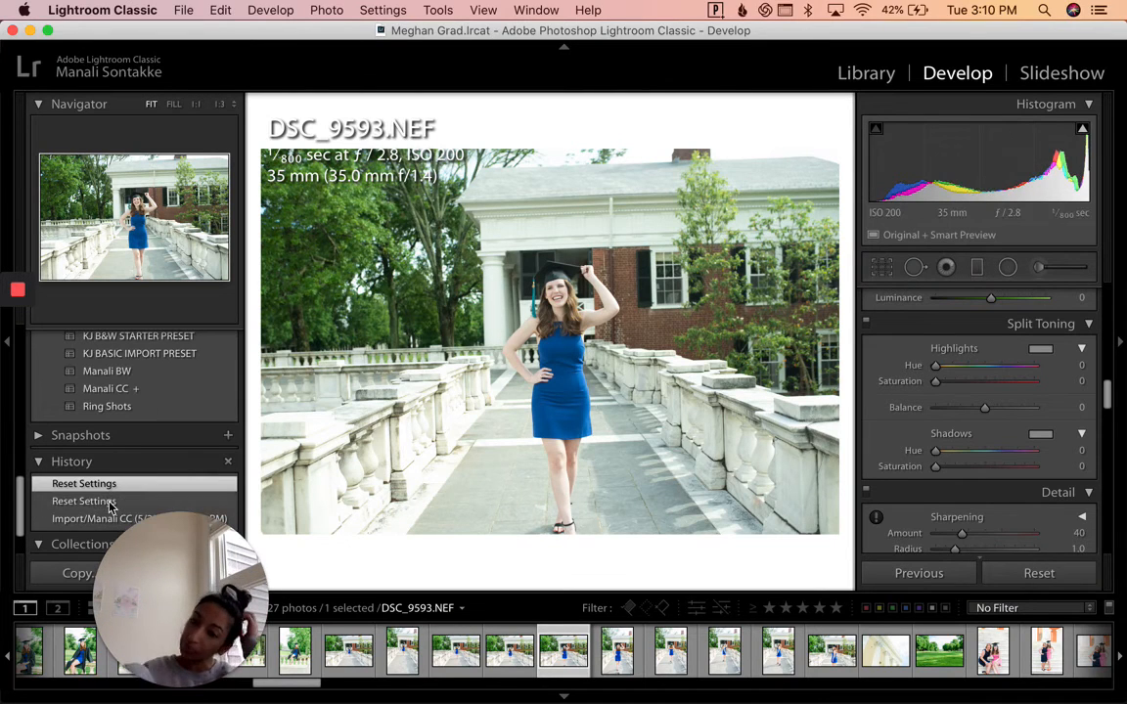
click(109, 505)
scroll(109, 506, down, 3)
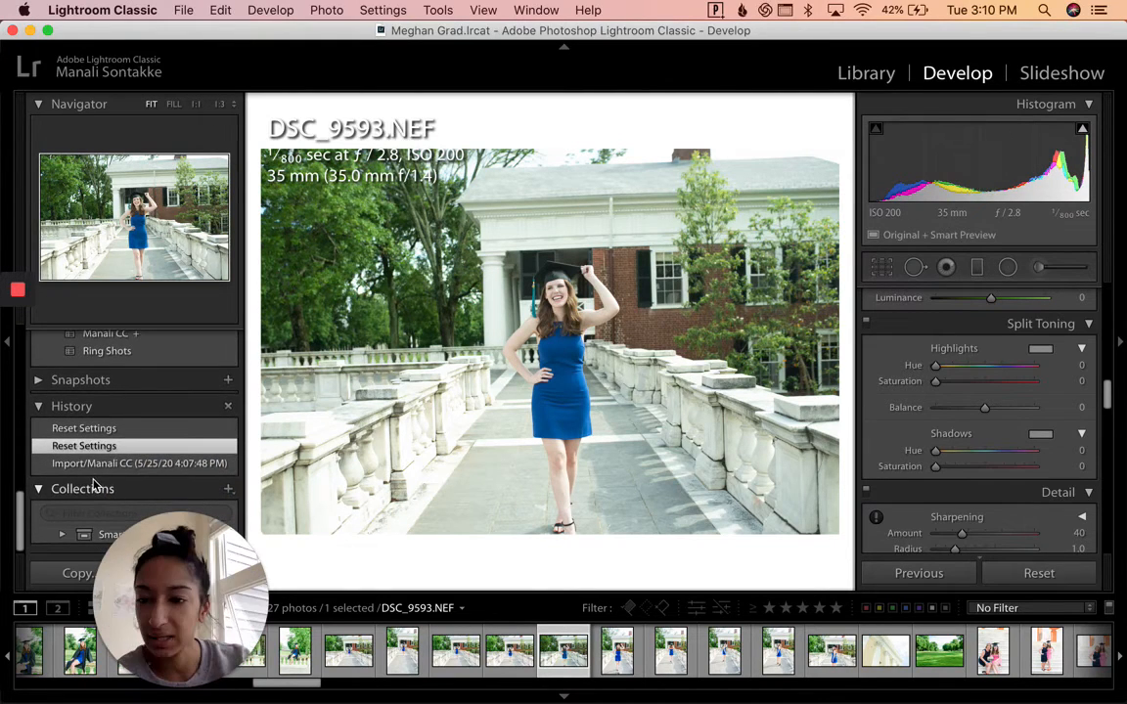
click(95, 467)
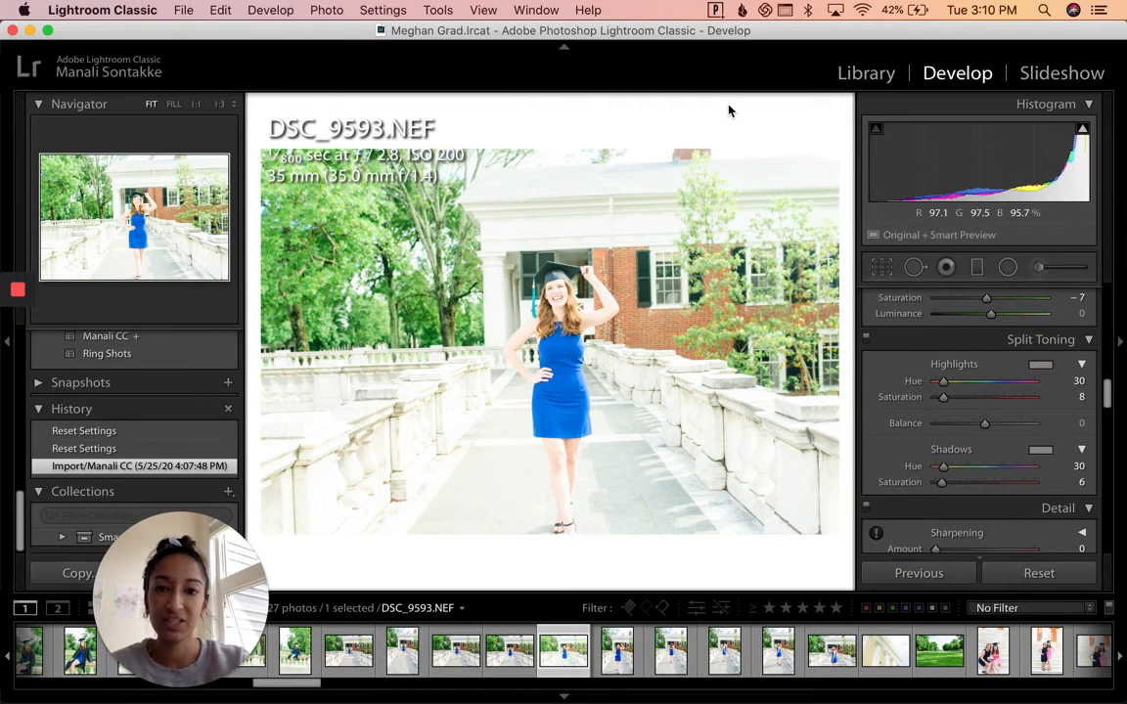
Lower the exposure of the photo to -1.00
key(minus)
key(minus)
key(minus)
key(minus)
key(minus)
key(minus)
key(minus)
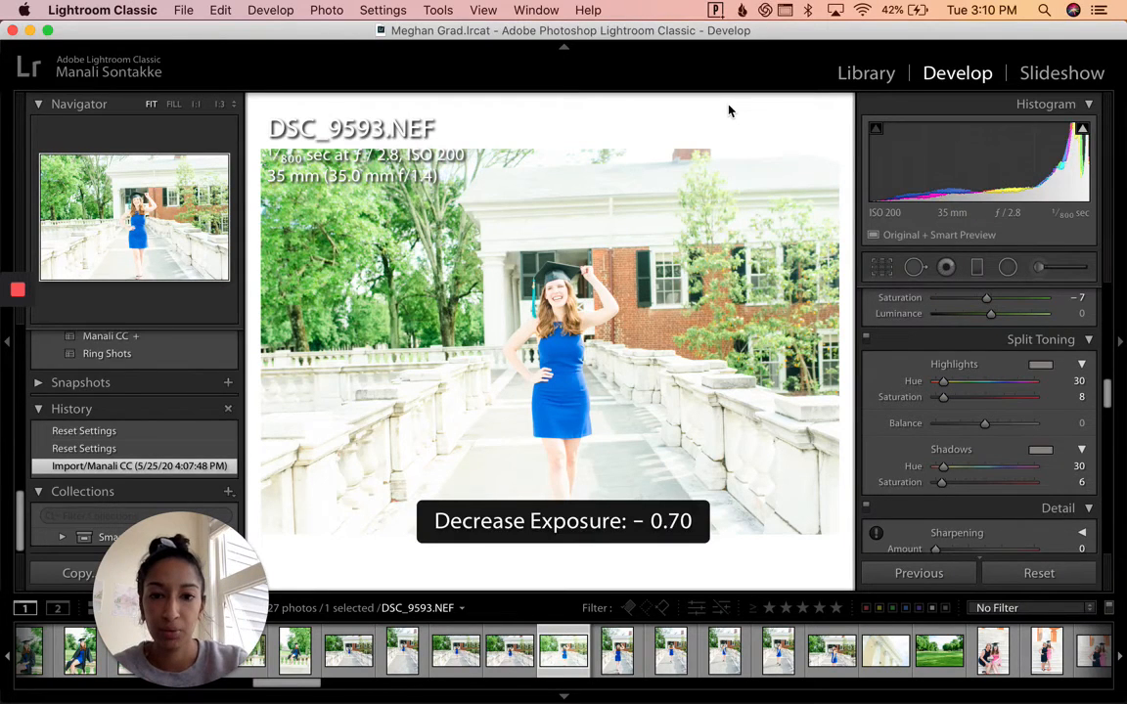
key(minus)
key(minus)
key(minus)
key(minus)
key(minus)
key(equal)
key(equal)
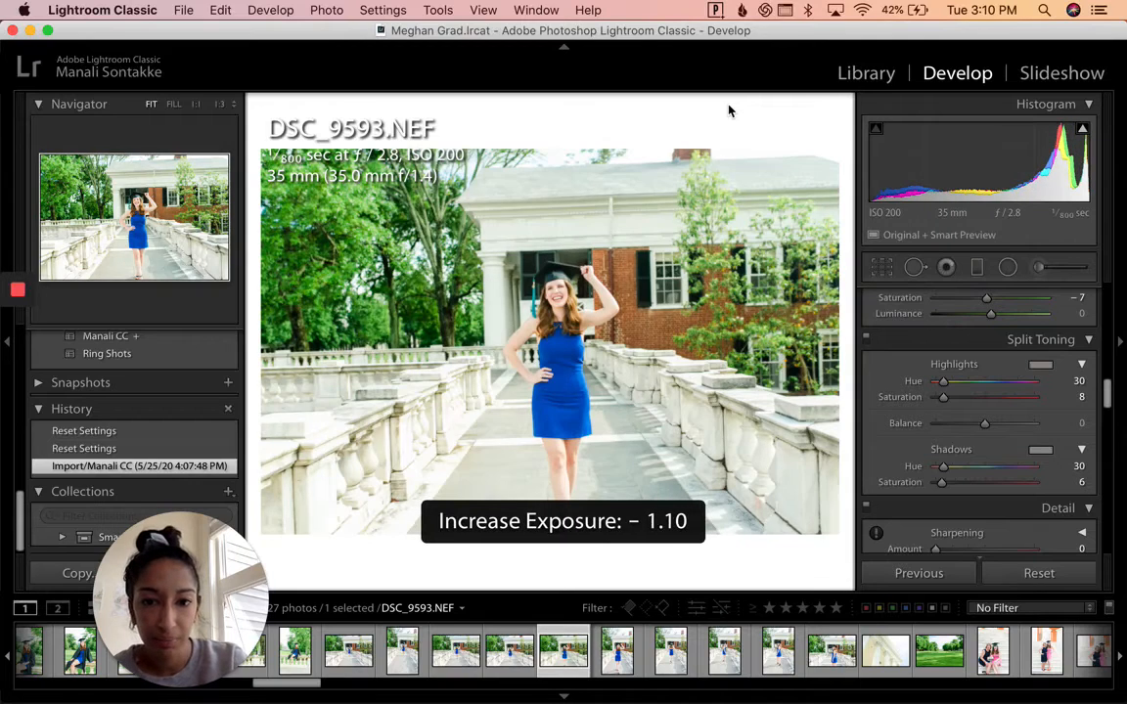
key(equal)
key(minus)
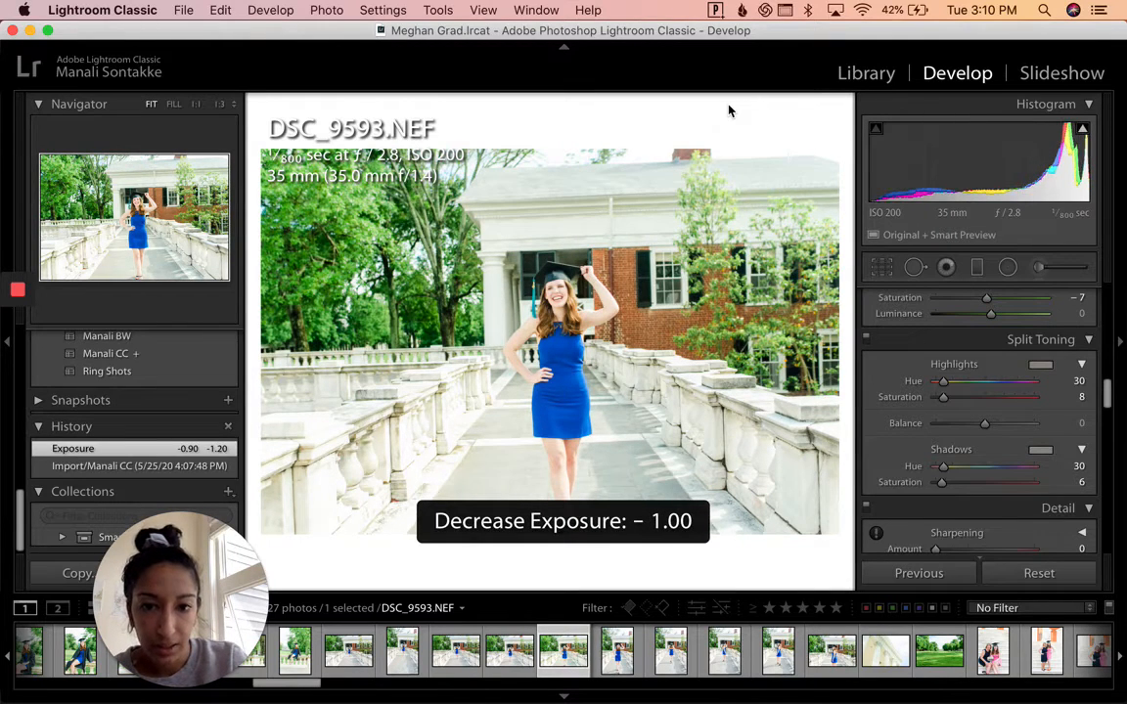
Straighten the photo with a crop angle of 1.92 and apply the crop
key(r)
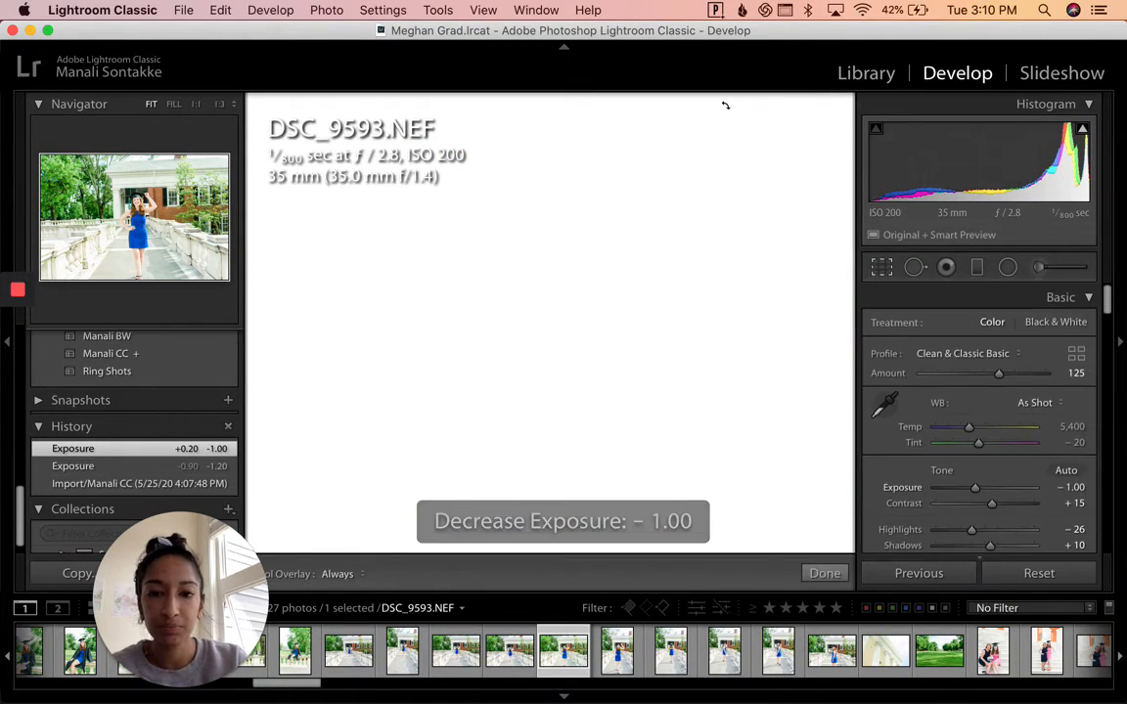
drag(726, 106, 729, 117)
key(Return)
key(r)
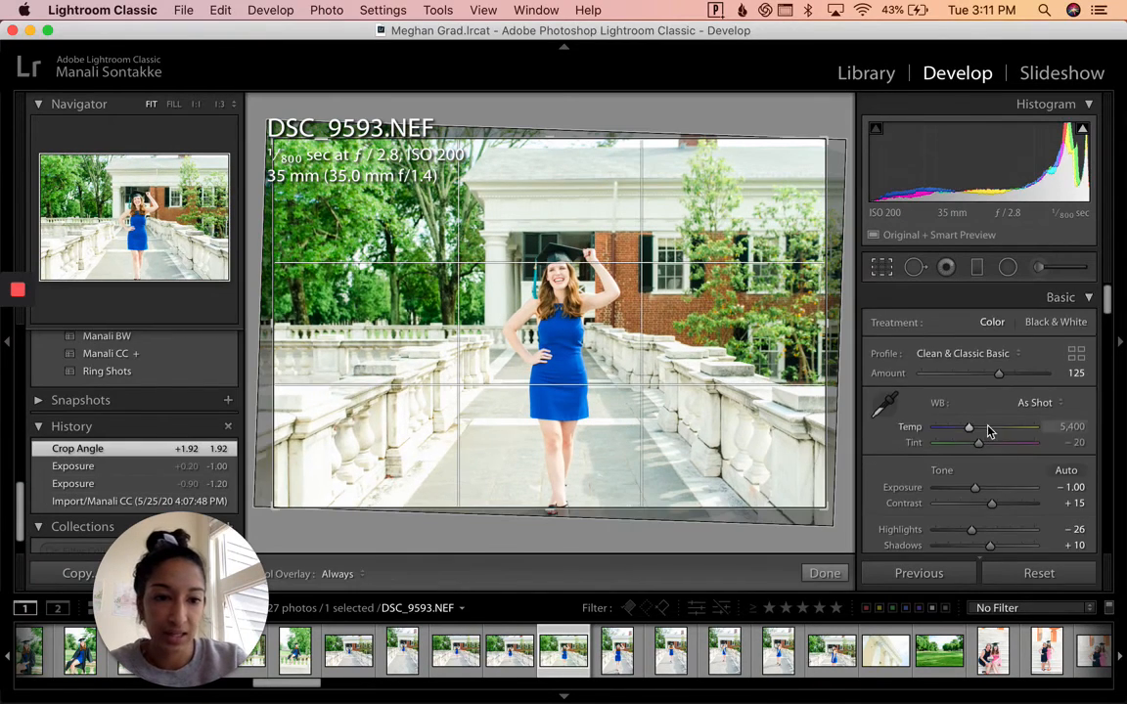
scroll(1066, 421, down, 2)
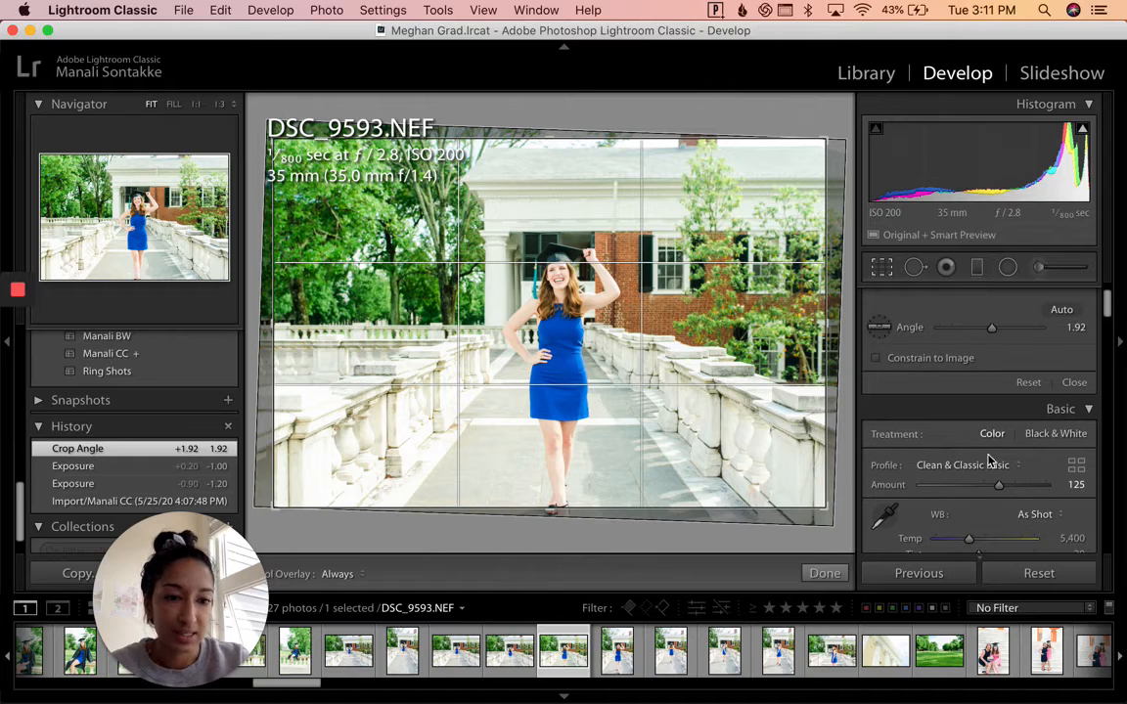
scroll(978, 450, down, 2)
key(Return)
Try a tint of -5 and reset the tint to its as-shot value
scroll(958, 430, down, 2)
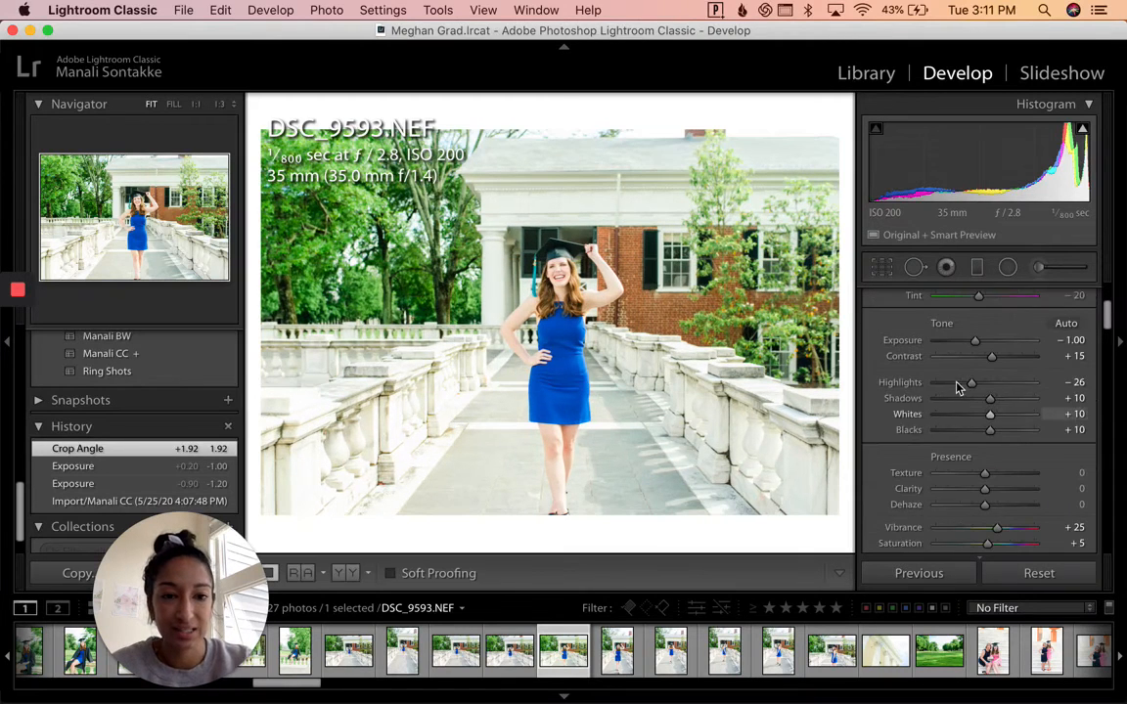
scroll(957, 389, up, 1)
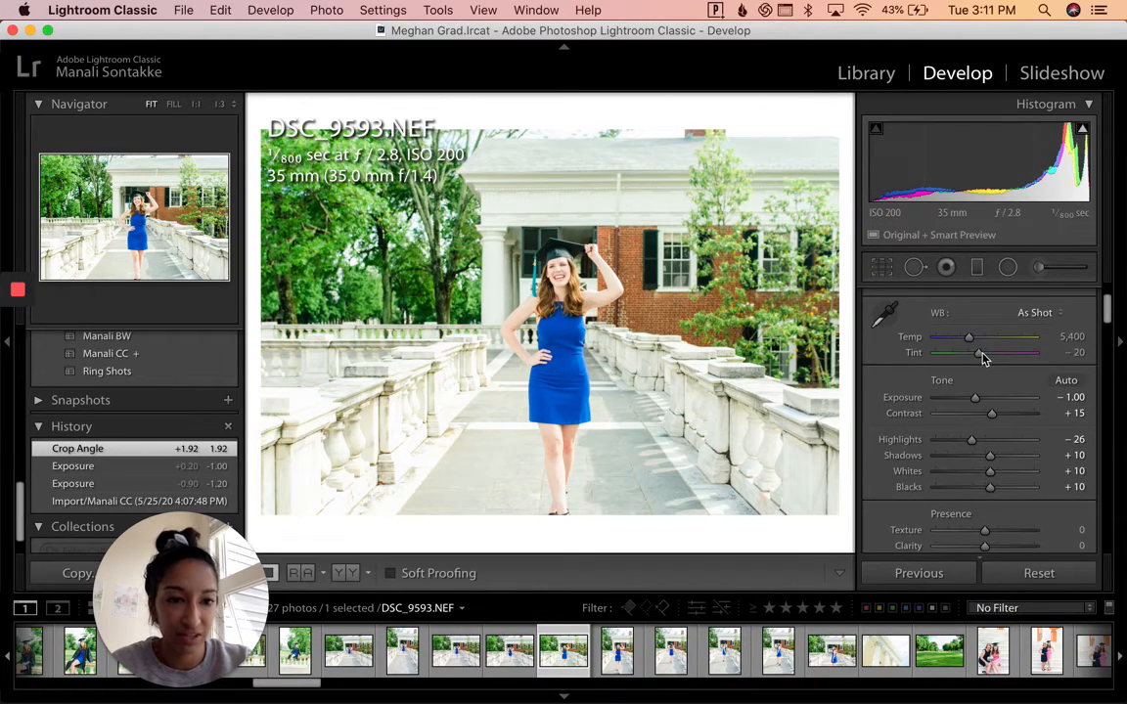
drag(979, 354, 983, 354)
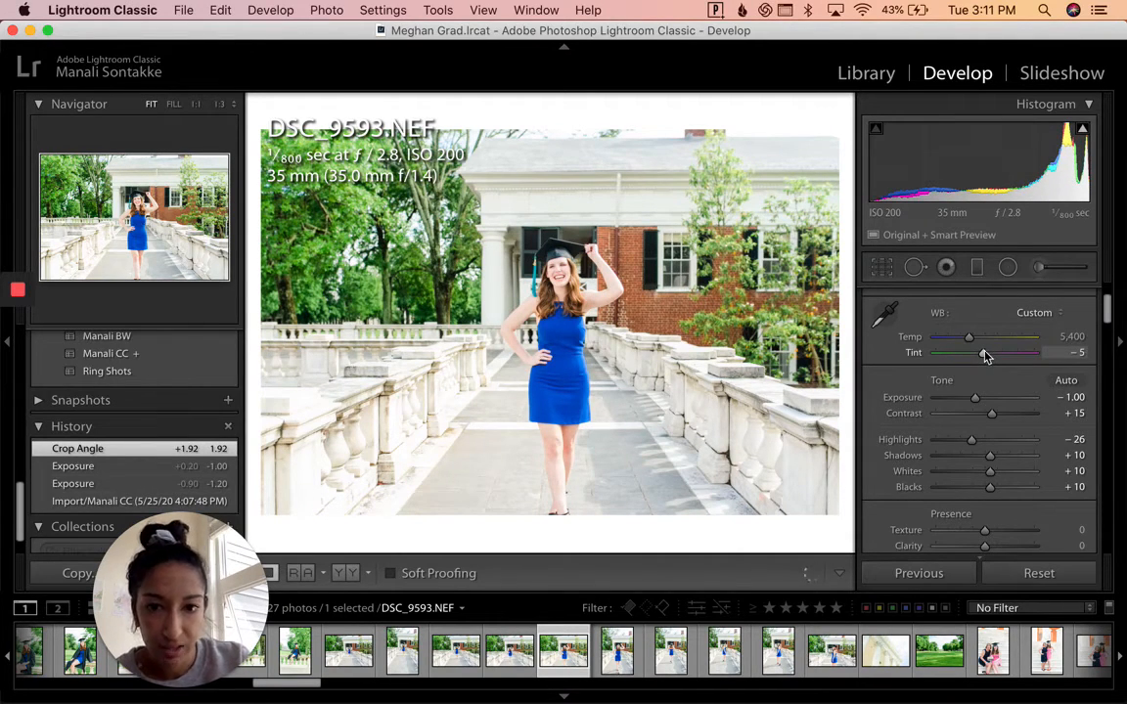
double_click(912, 353)
click(1074, 352)
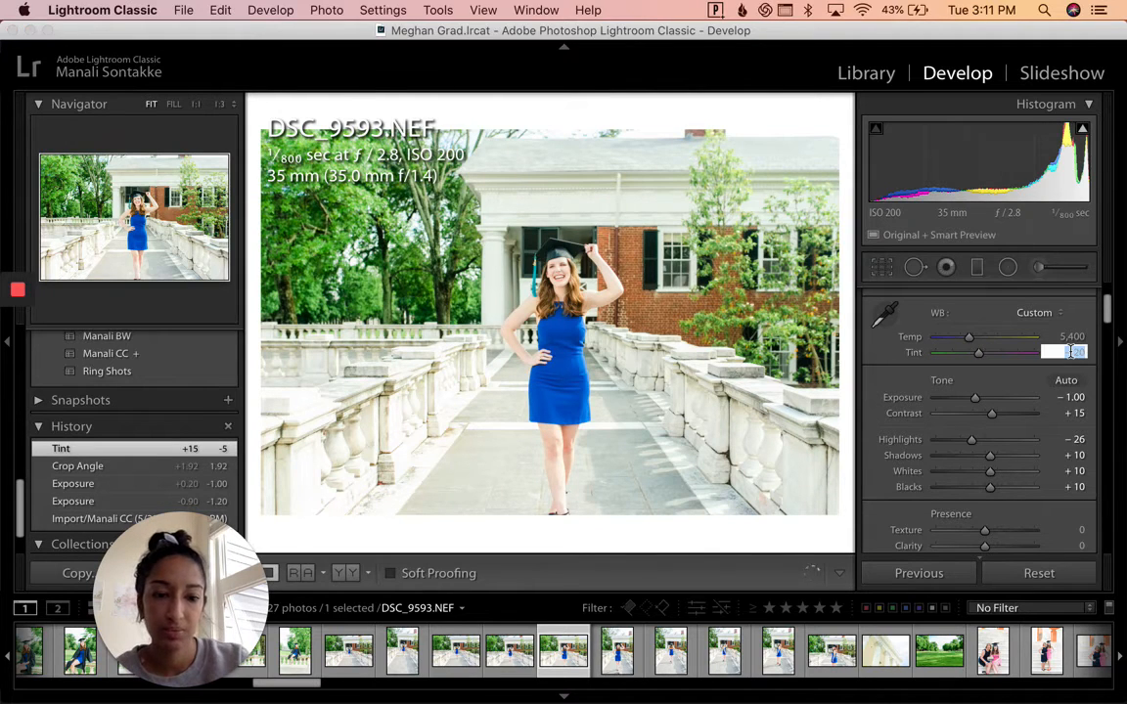
key(Return)
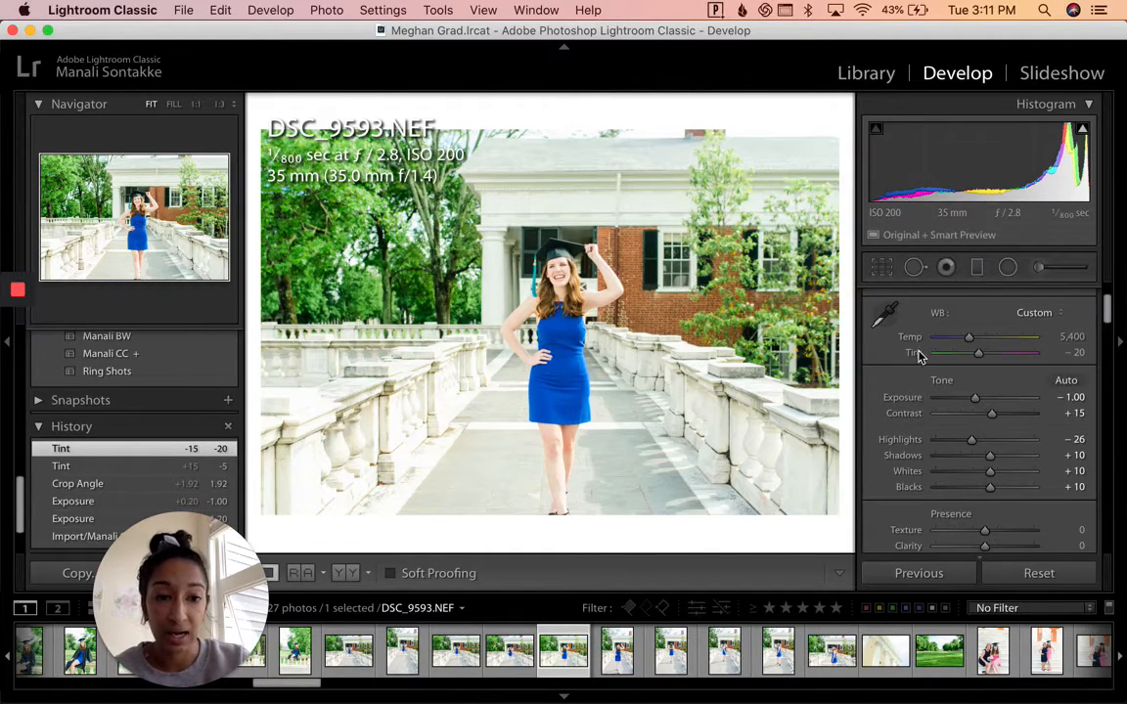
Reset the exposure to its default and undo that reset
double_click(897, 399)
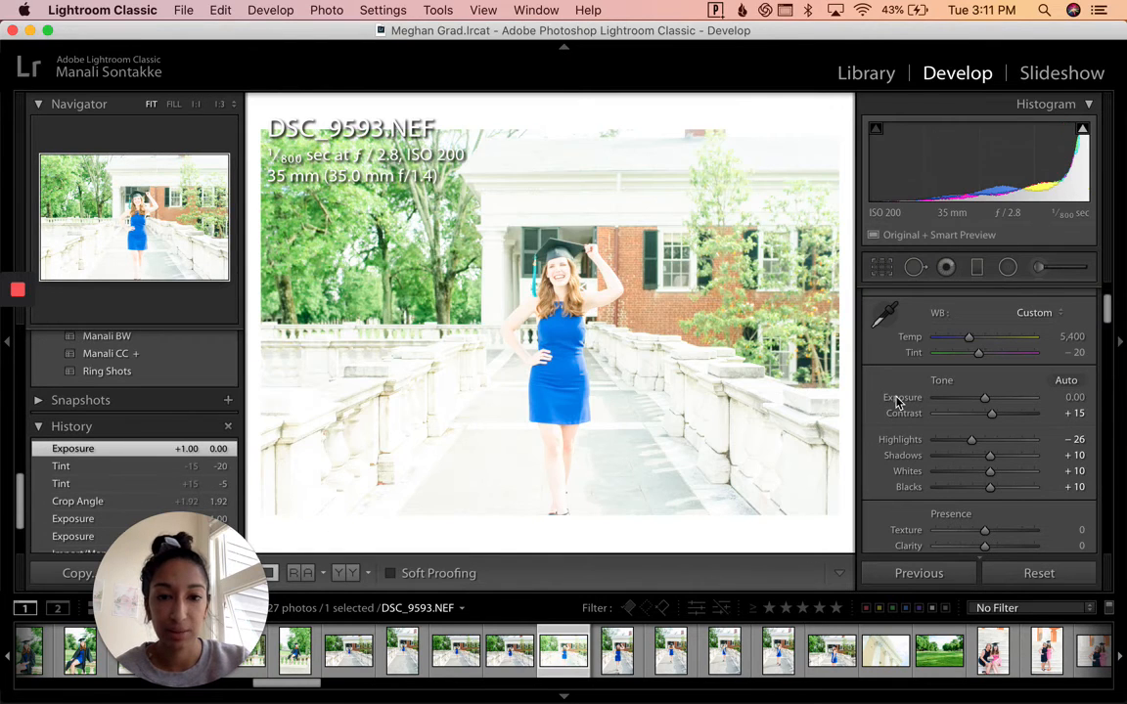
key(super+z)
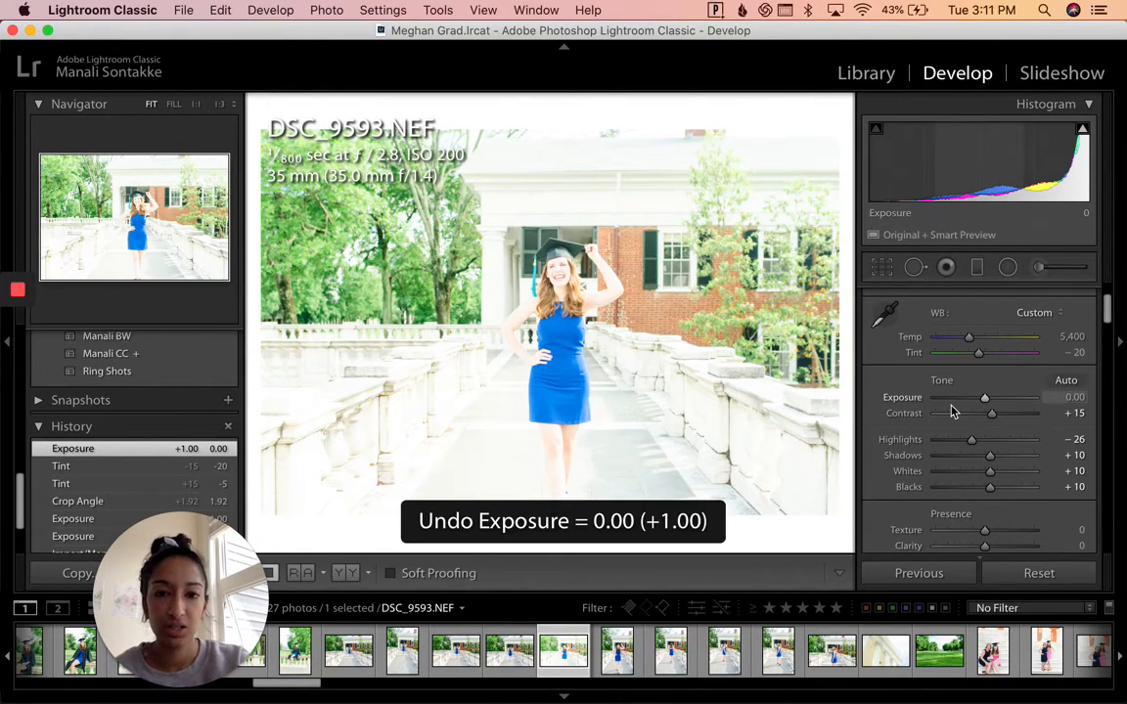
Try a tint of 0 and settle on a tint of -5
click(1063, 353)
text(0)
key(Return)
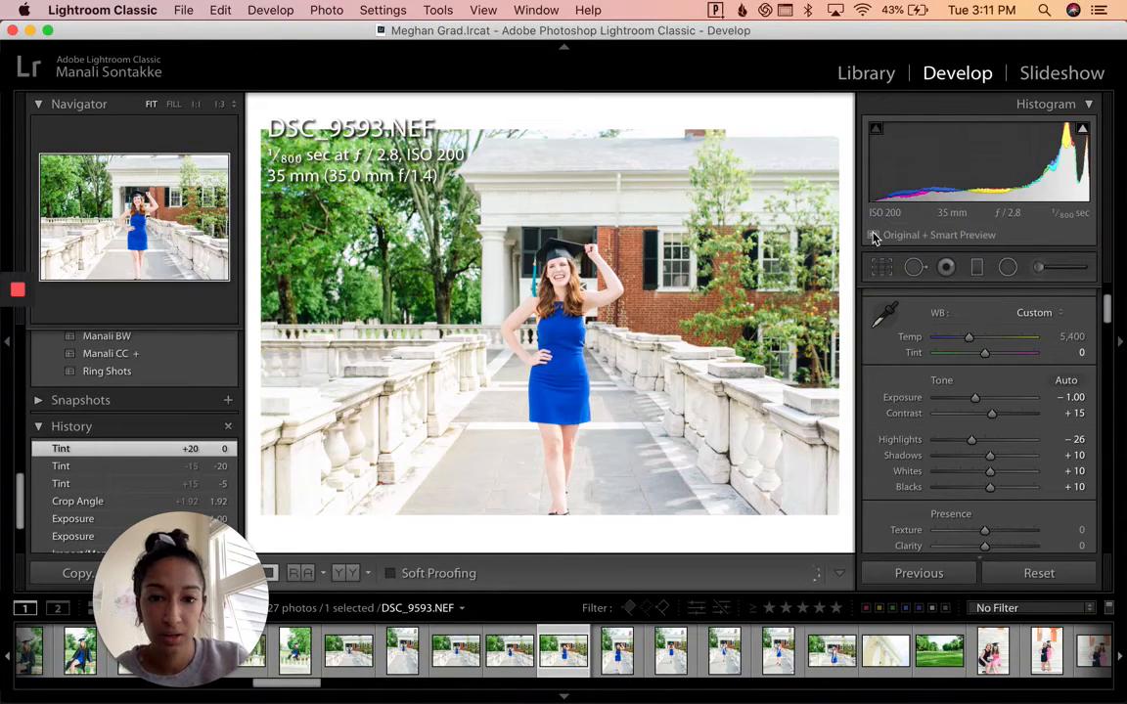
click(1073, 352)
text(-5)
key(Return)
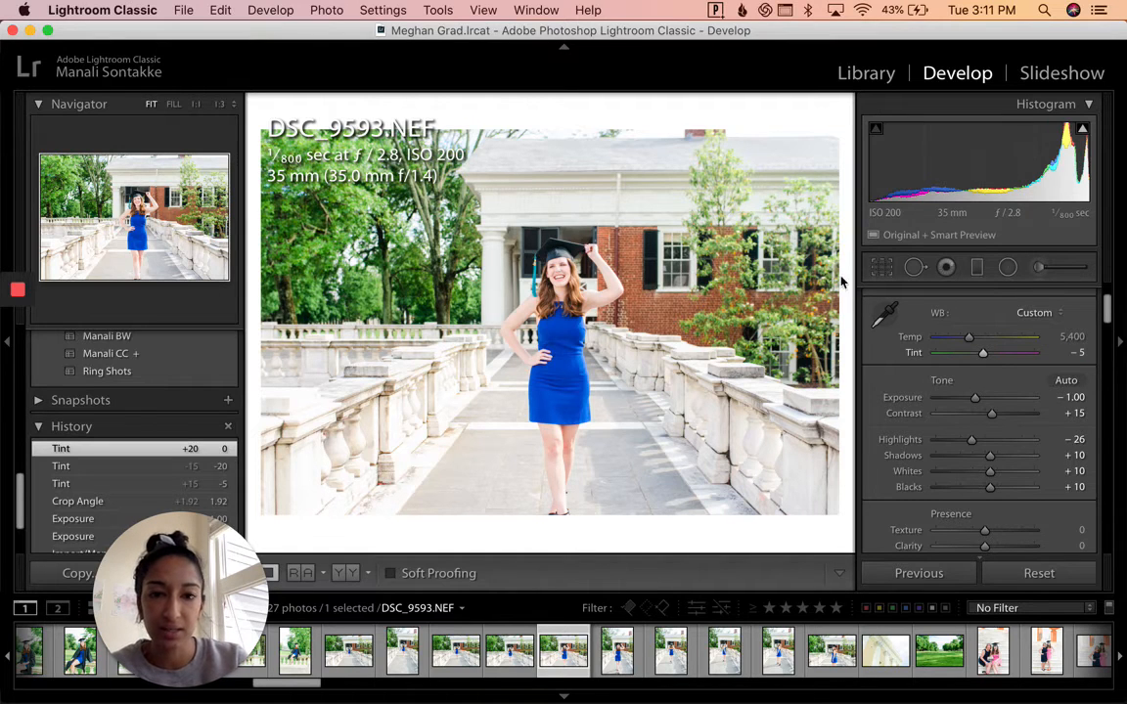
Rotate the crop to an angle of 2.24 and apply it
key(r)
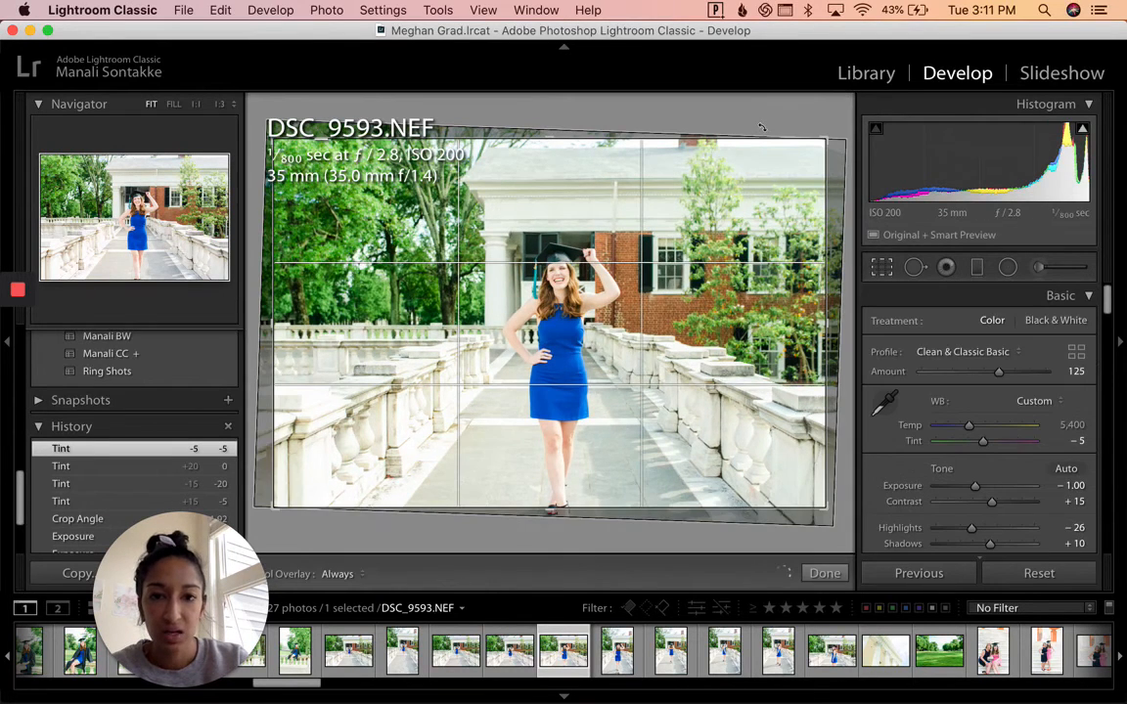
drag(762, 127, 764, 125)
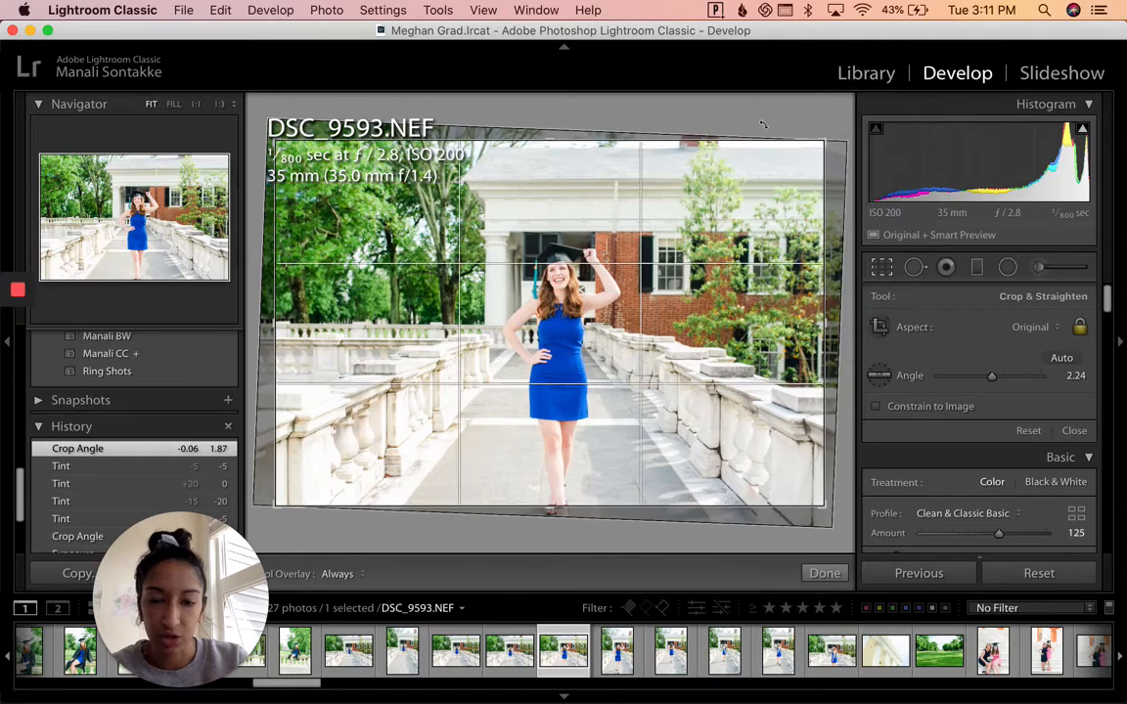
key(Return)
Try a tighter crop from the lower edge and expand it back to the full straightened frame
key(r)
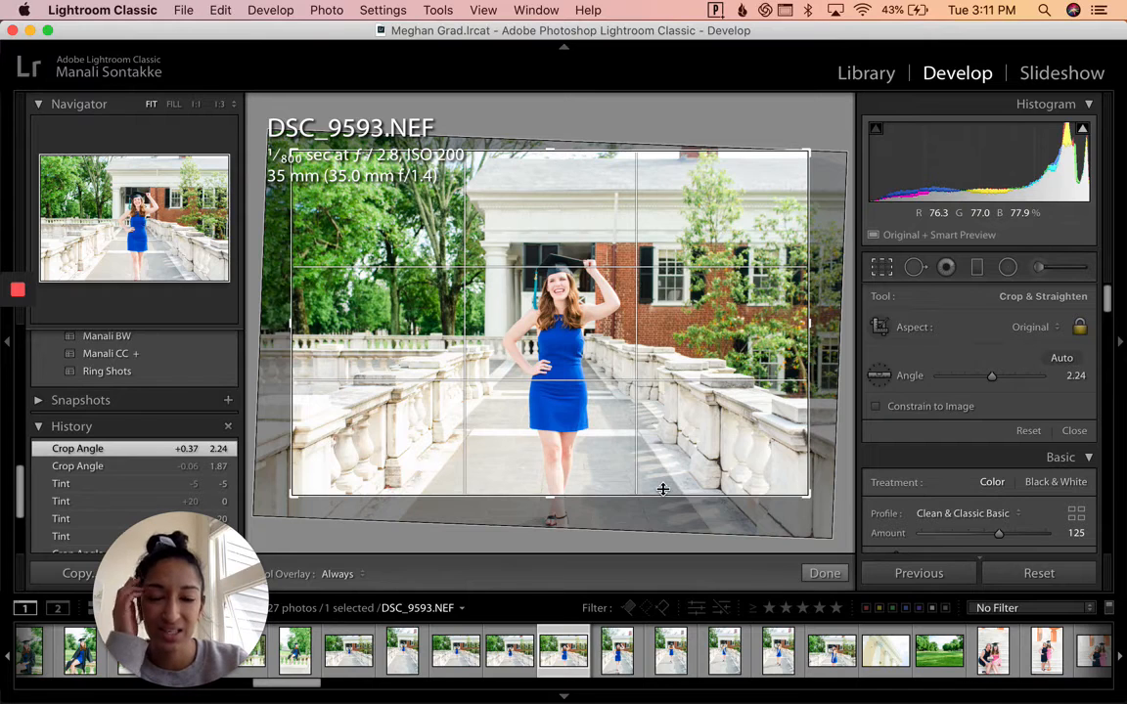
drag(662, 496, 669, 583)
key(Return)
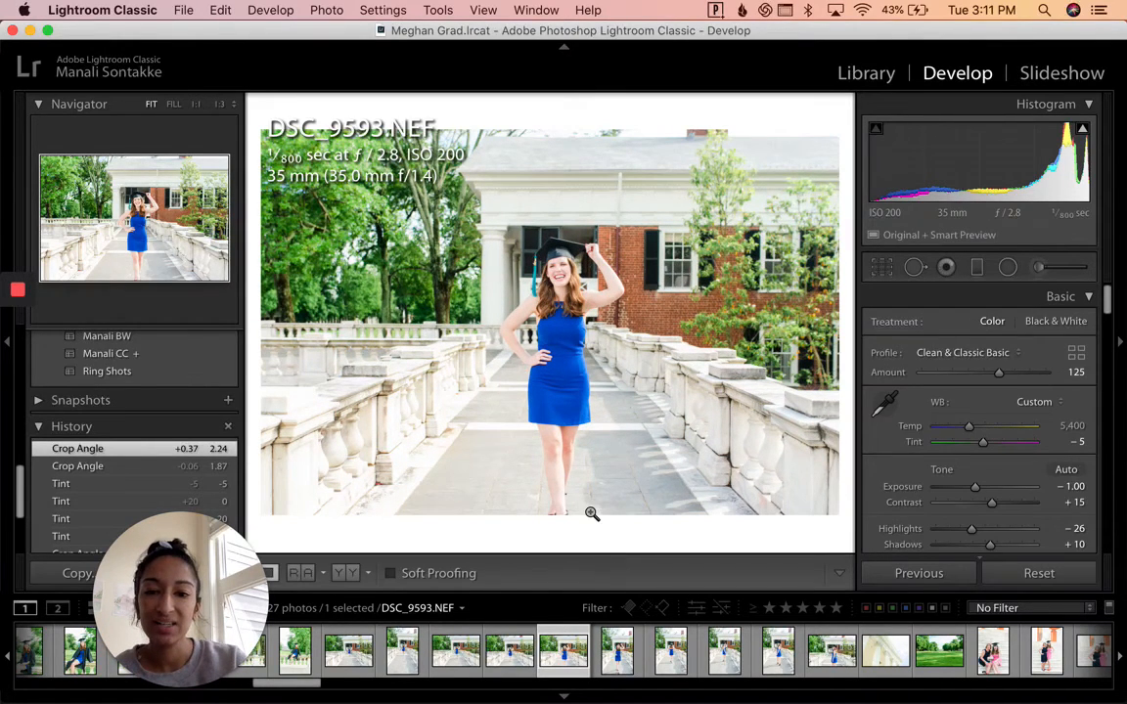
Tighten the crop from its lower edge up to the hem of the blue dress, keeping the original aspect ratio, and apply it
key(r)
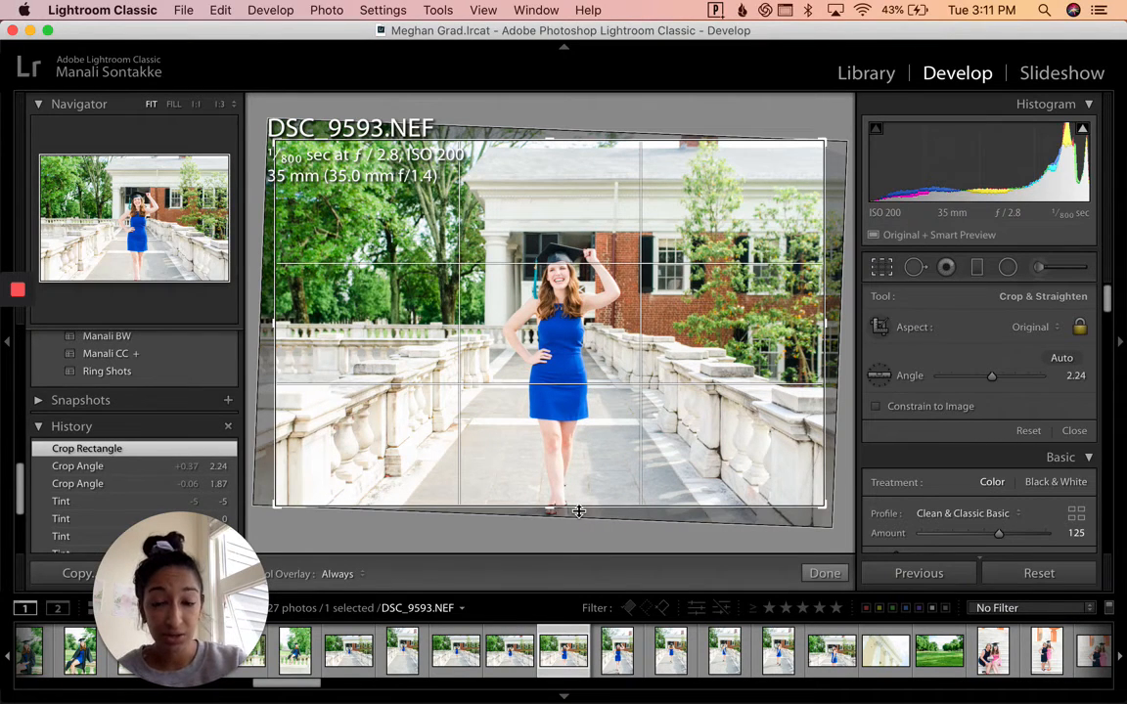
drag(579, 511, 578, 477)
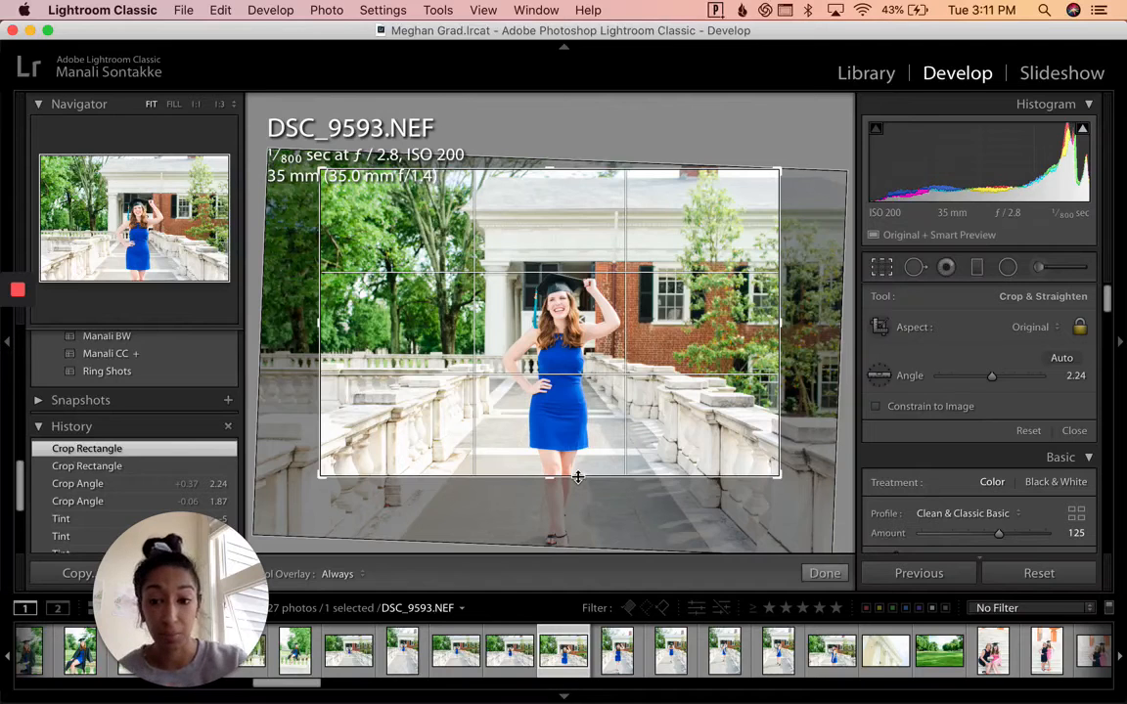
mouse_move(578, 481)
mouse_down()
mouse_move(574, 490)
mouse_move(579, 463)
mouse_up()
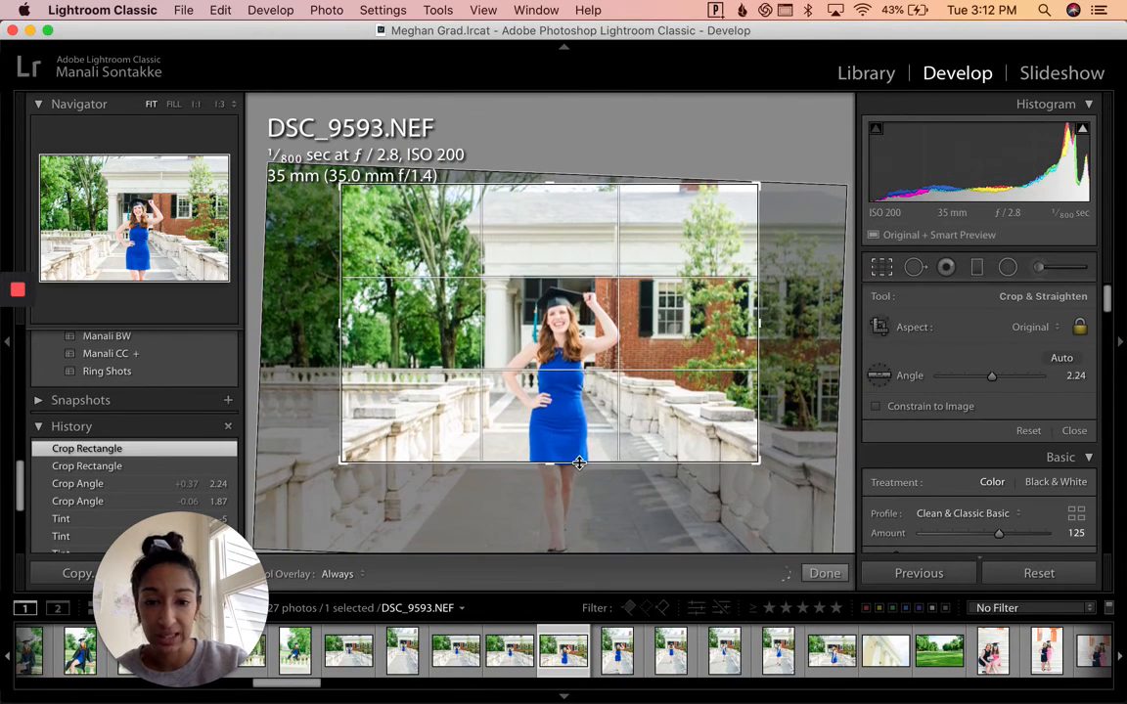
key(Return)
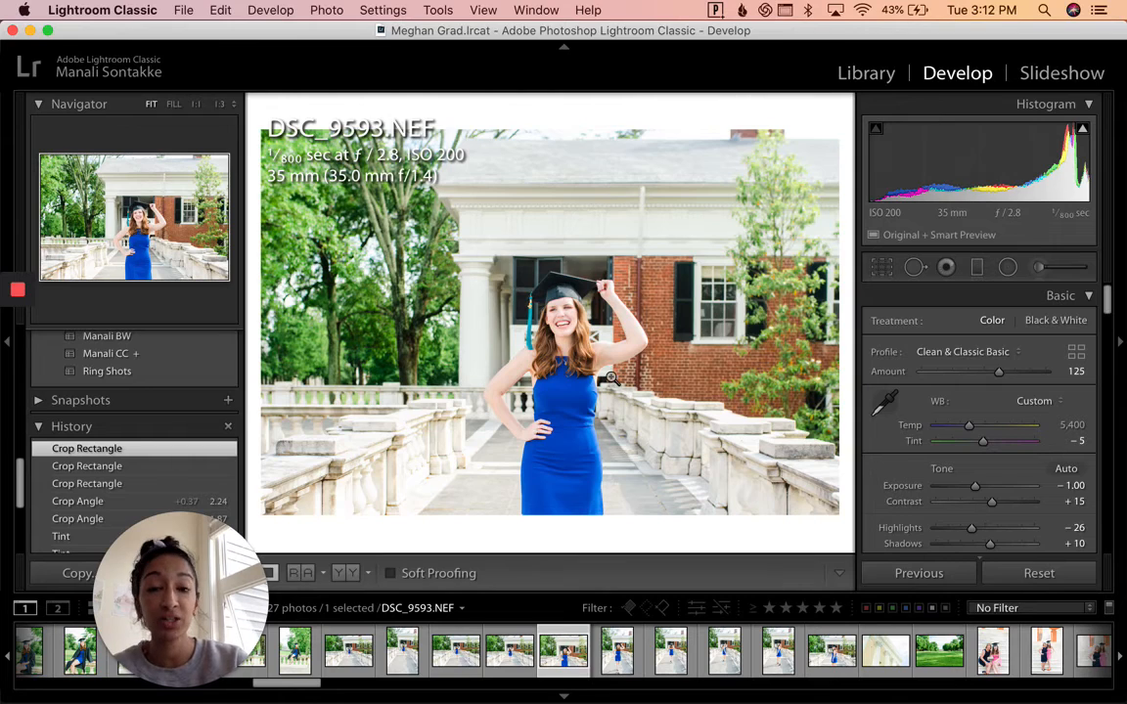
Expand the crop of DSC_9593.NEF from its lower edge down past the subject's knees, keeping the original aspect ratio, and apply it
key(r)
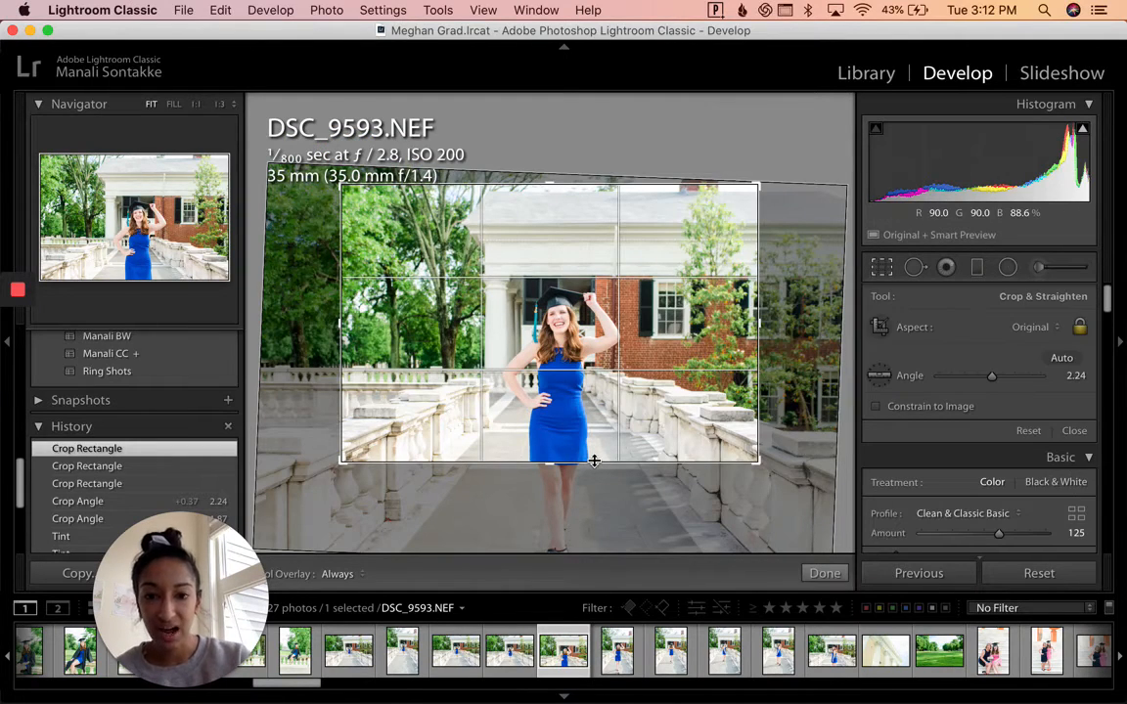
mouse_move(593, 460)
mouse_down()
mouse_move(586, 402)
mouse_move(591, 466)
mouse_up()
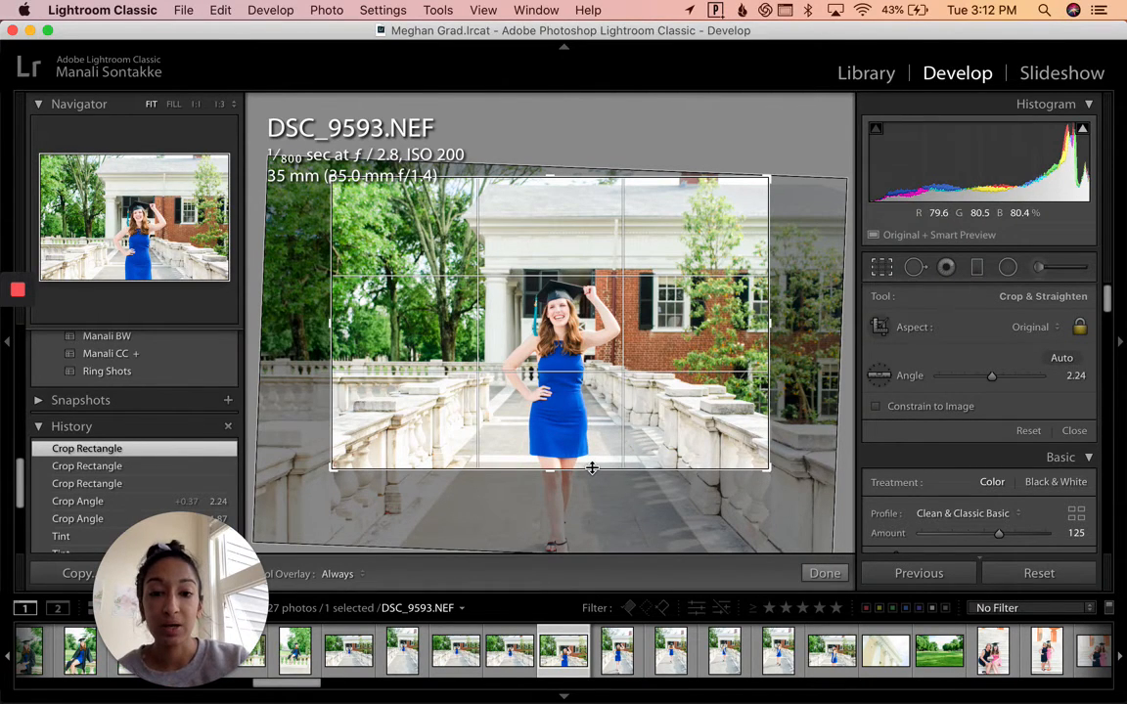
key(Return)
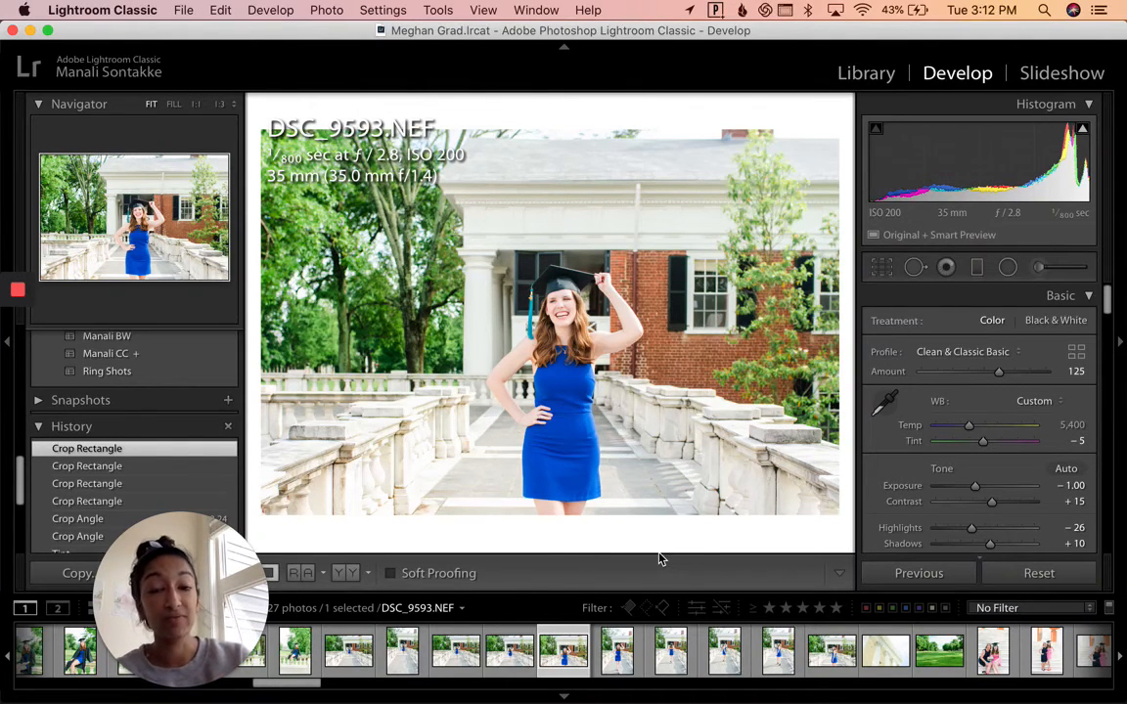
key(r)
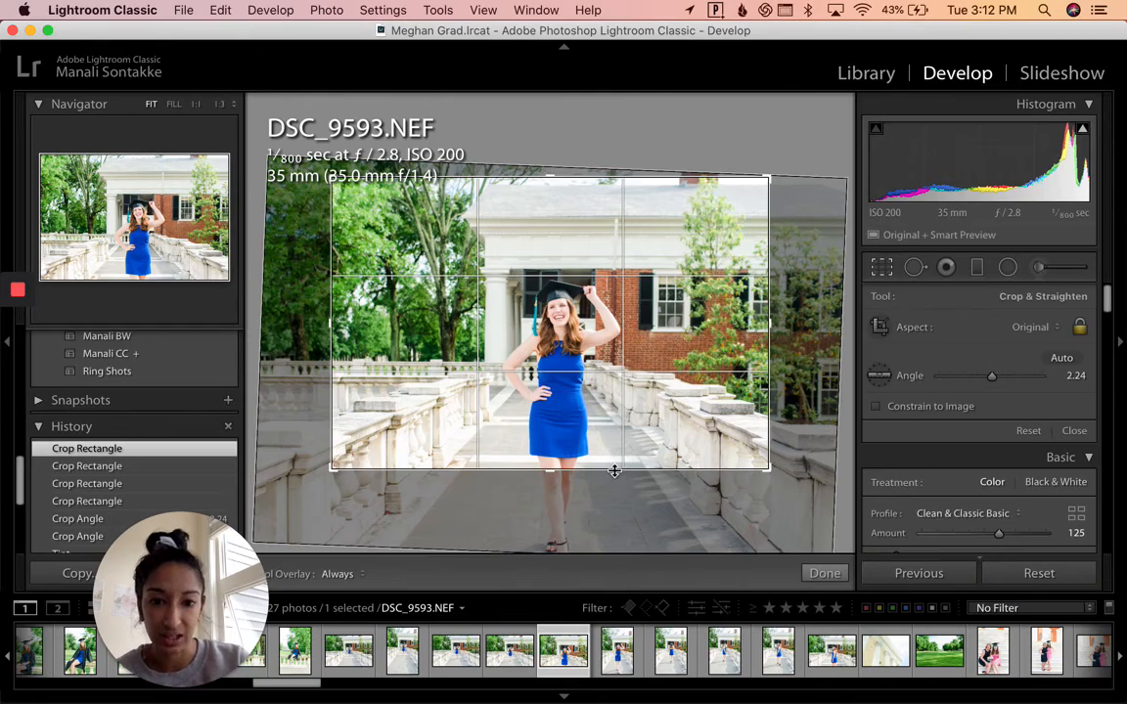
drag(615, 471, 611, 497)
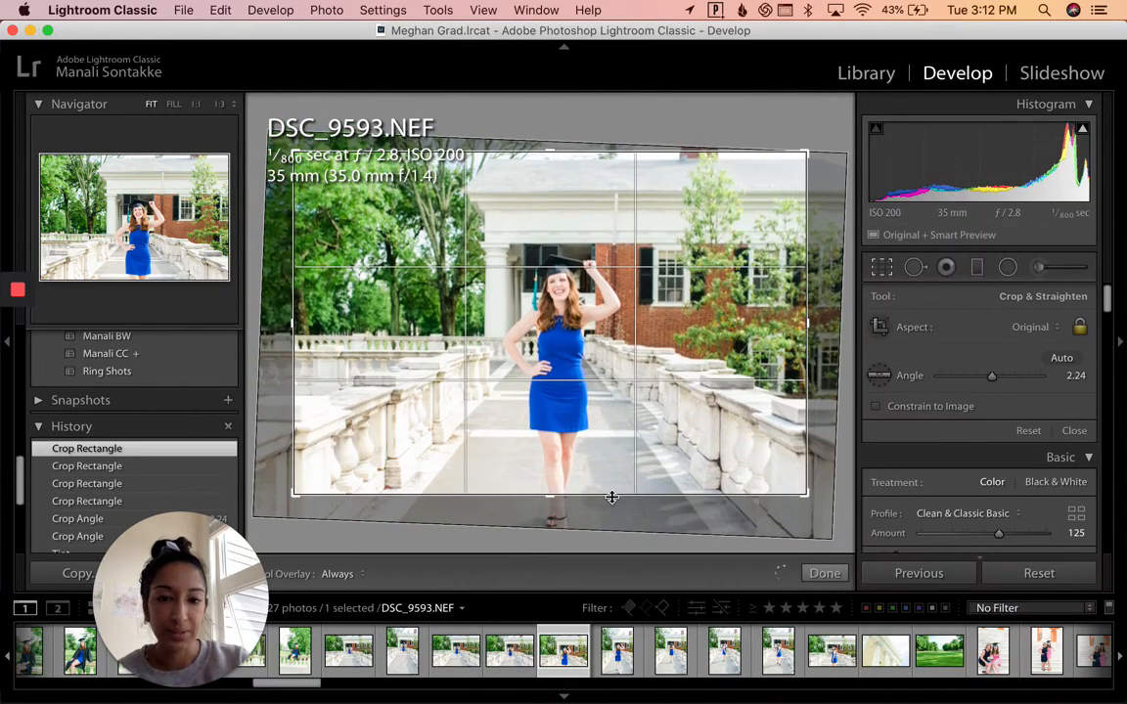
key(Return)
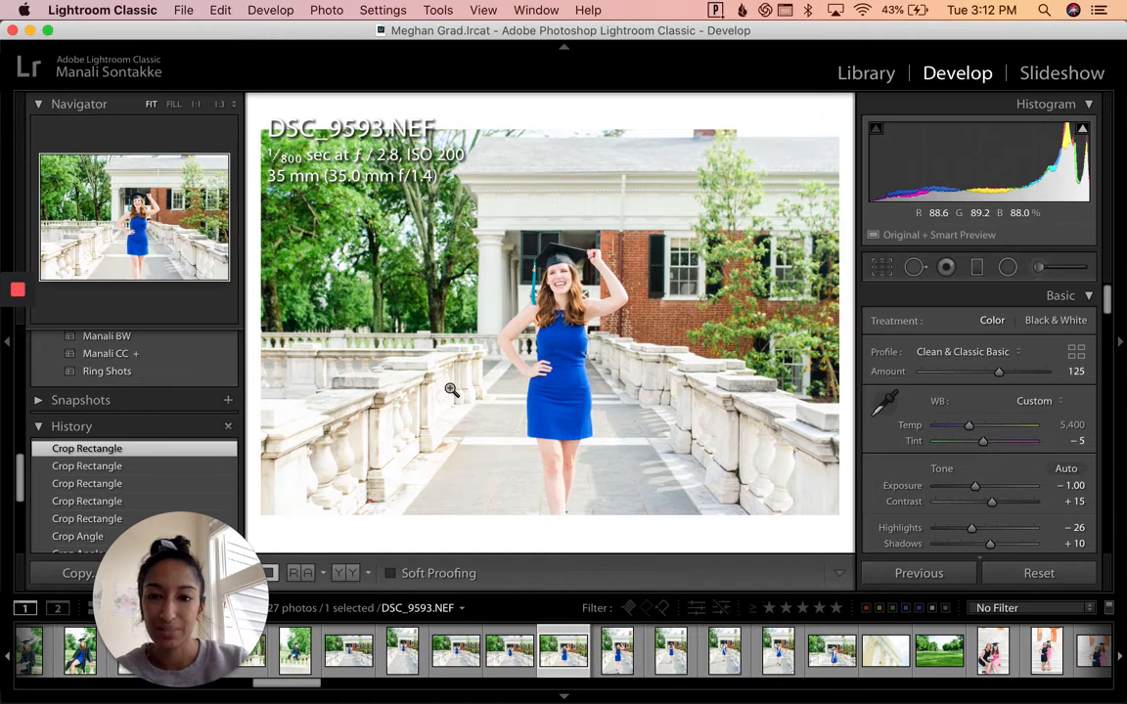
Try crop angles of 1.48, 1.46 and 2.01, and apply an angle of 2.38
key(r)
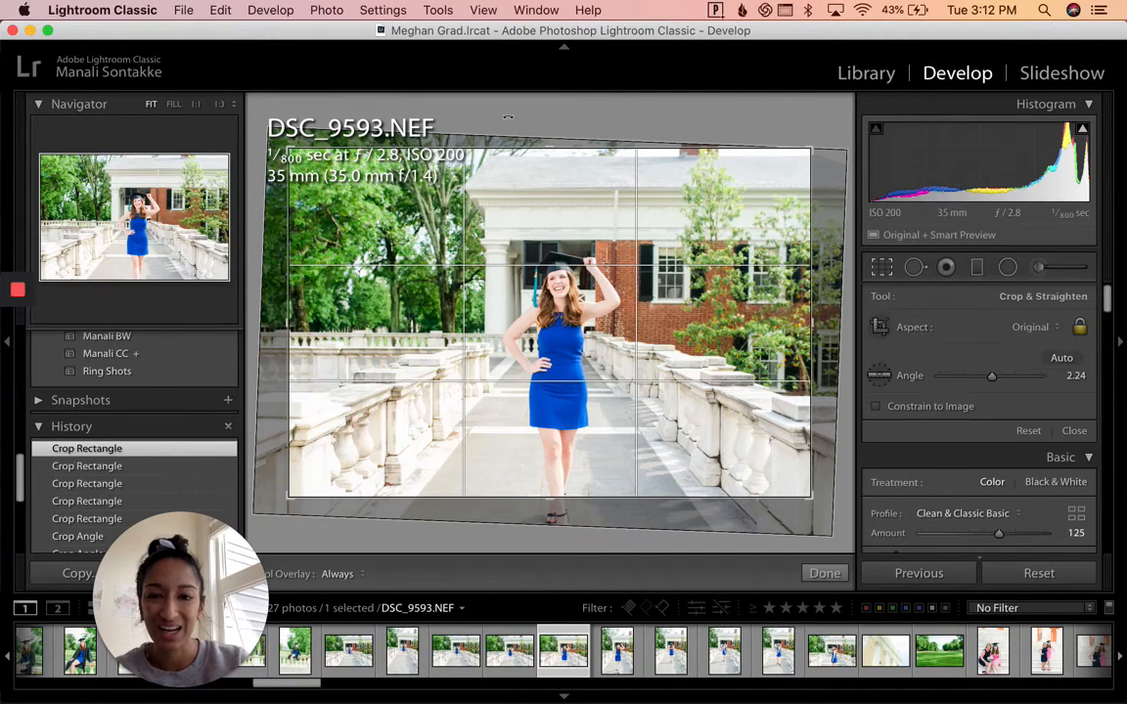
drag(508, 118, 620, 130)
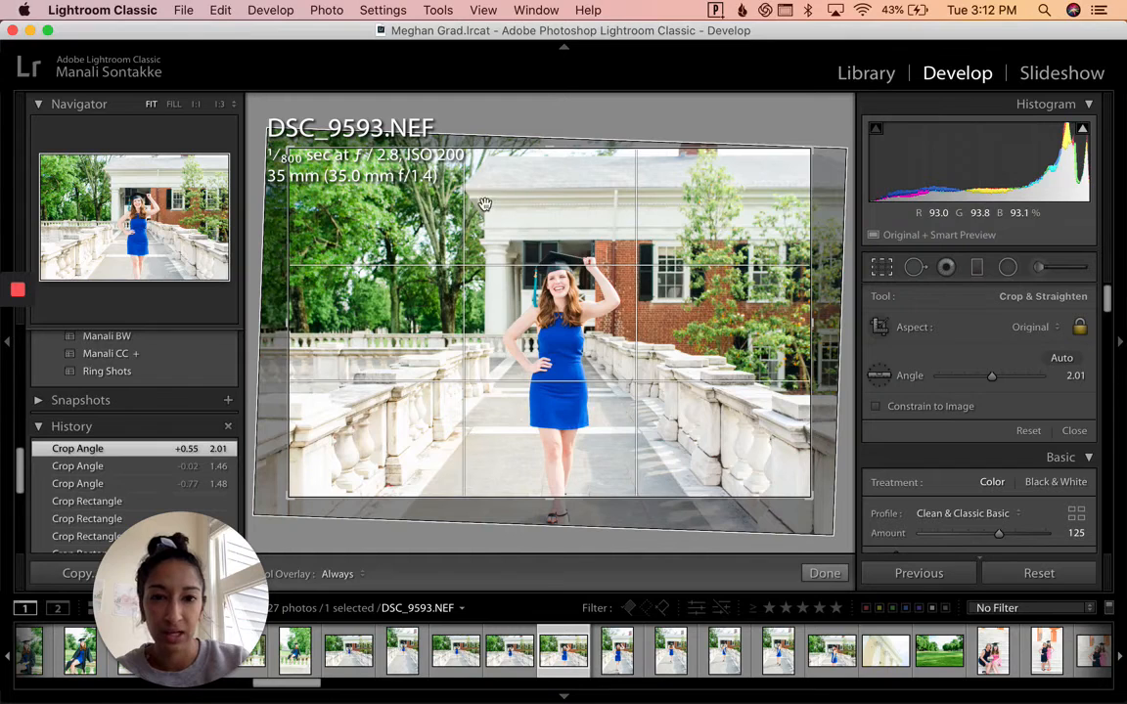
drag(740, 127, 736, 132)
key(Return)
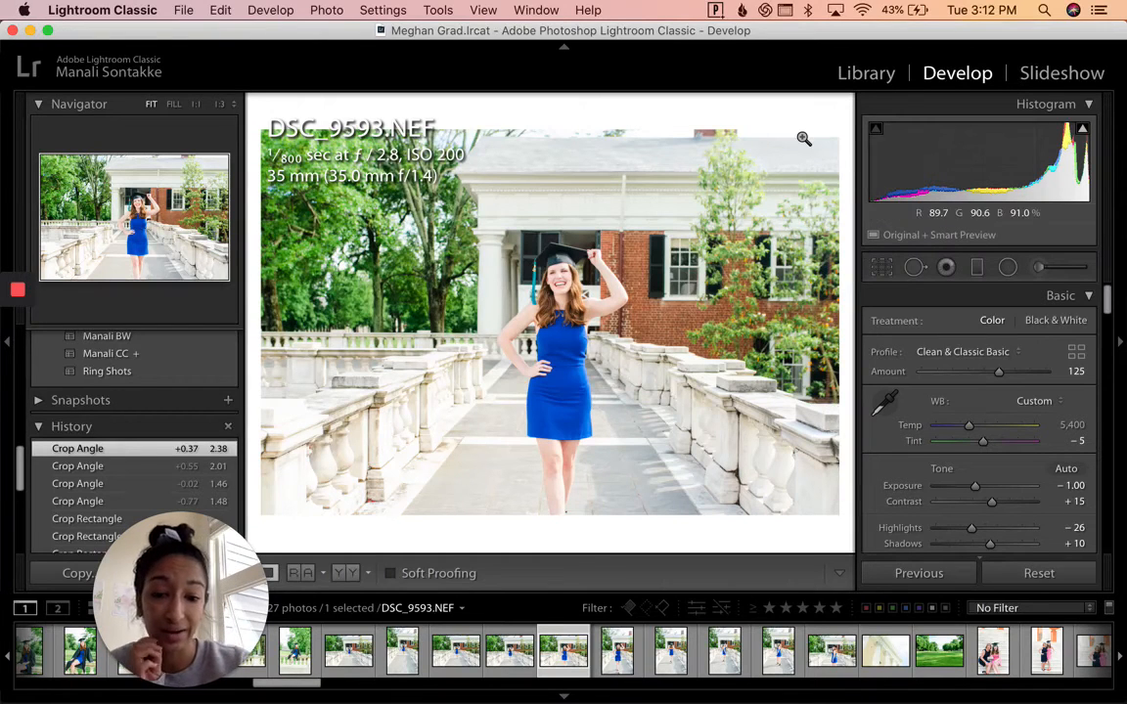
Add a Background Brighten graduated filter running diagonally from the photo's upper-left corner toward the subject's head
key(m)
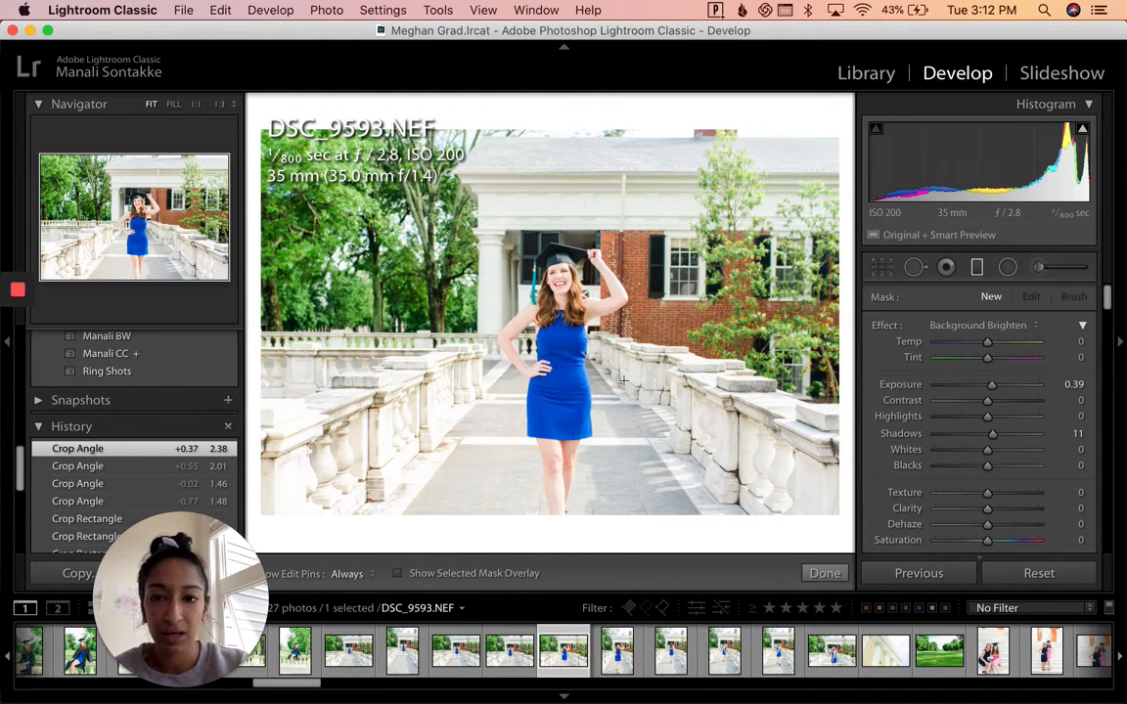
mouse_move(263, 106)
mouse_down()
mouse_move(580, 304)
mouse_move(545, 298)
mouse_up()
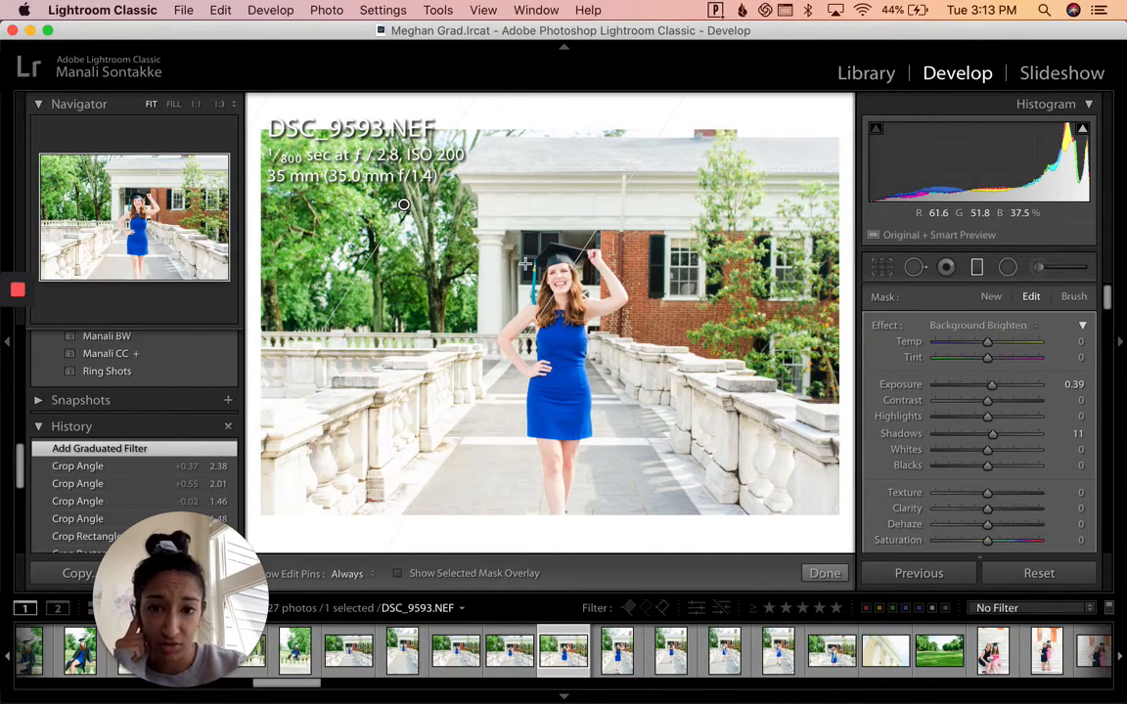
key(m)
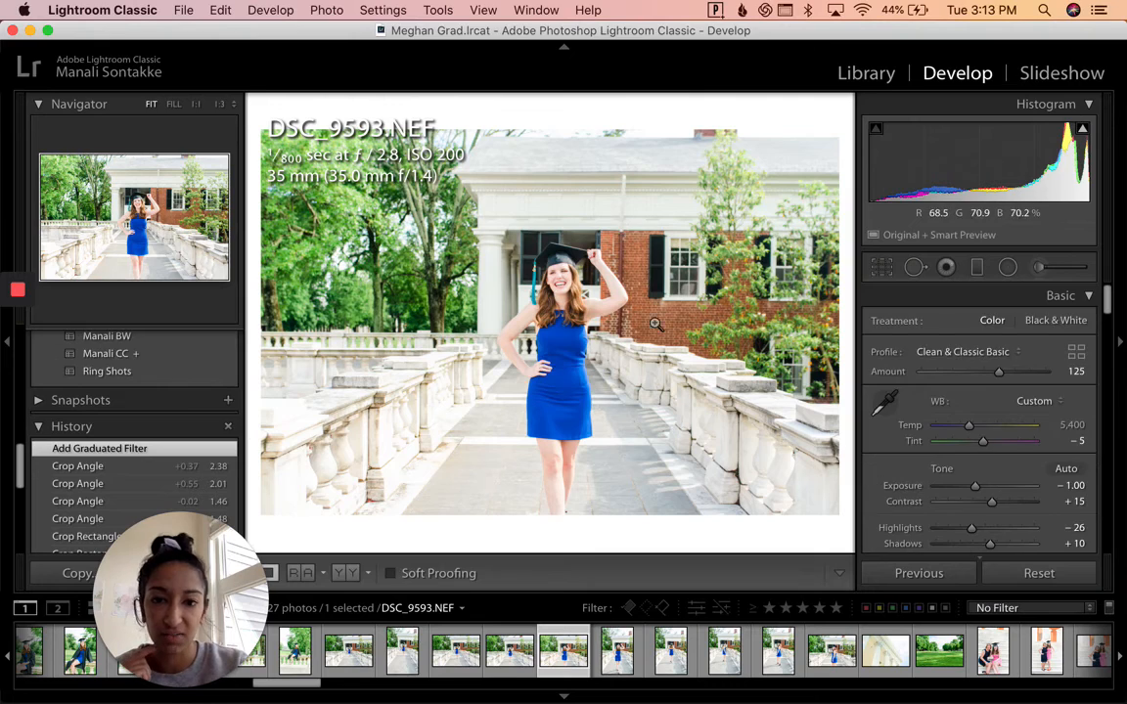
Set the crop angle to 2.01 and apply it
key(r)
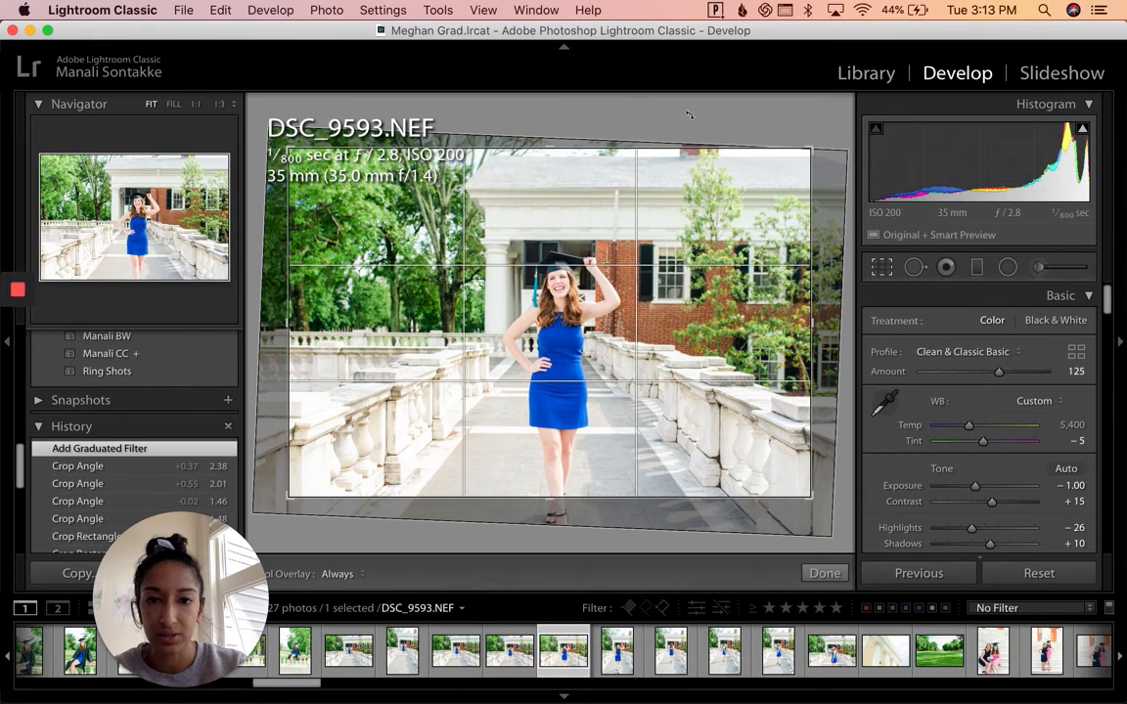
key(r)
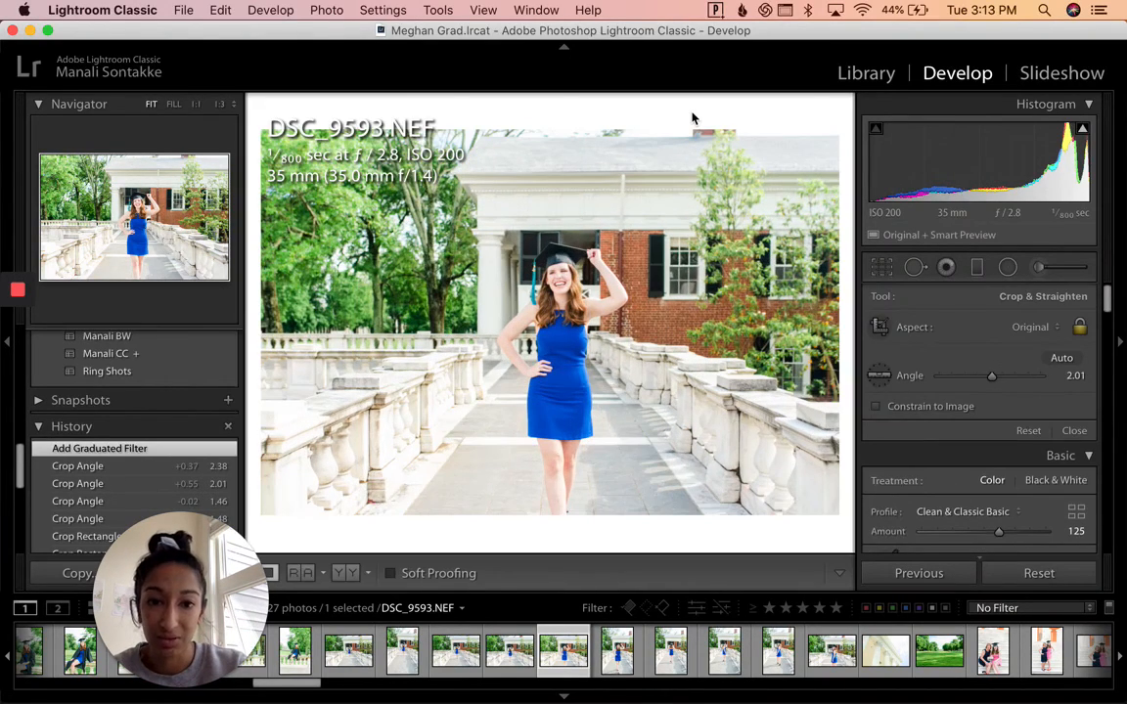
key(r)
key(r)
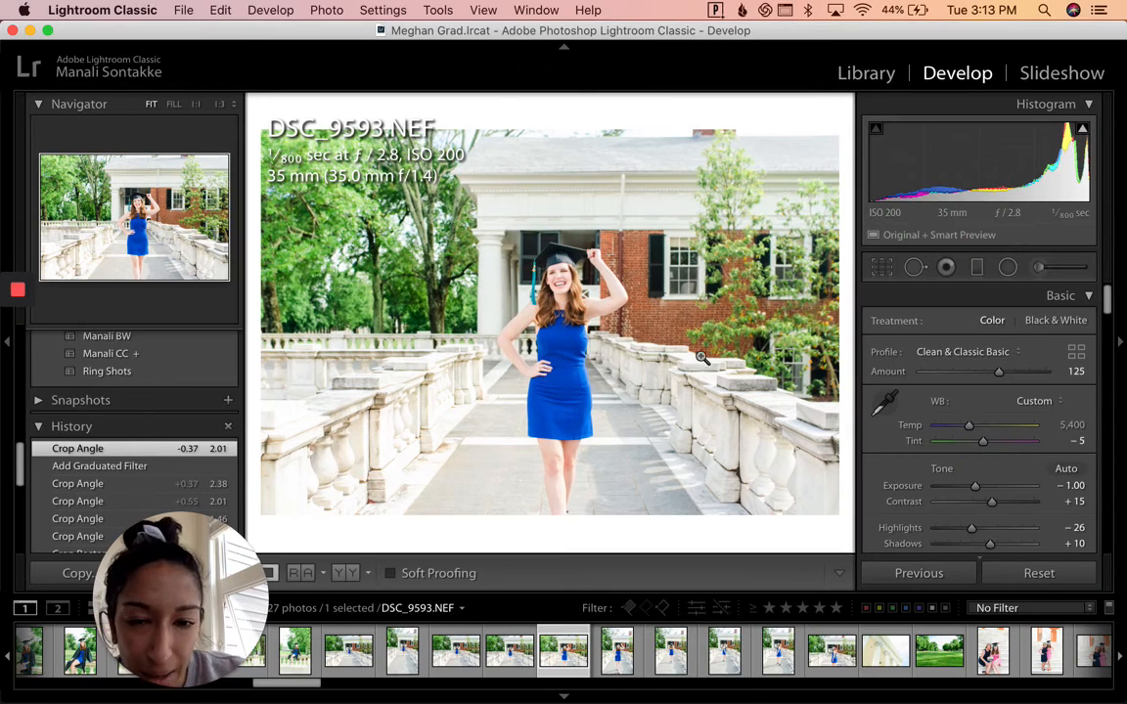
key(r)
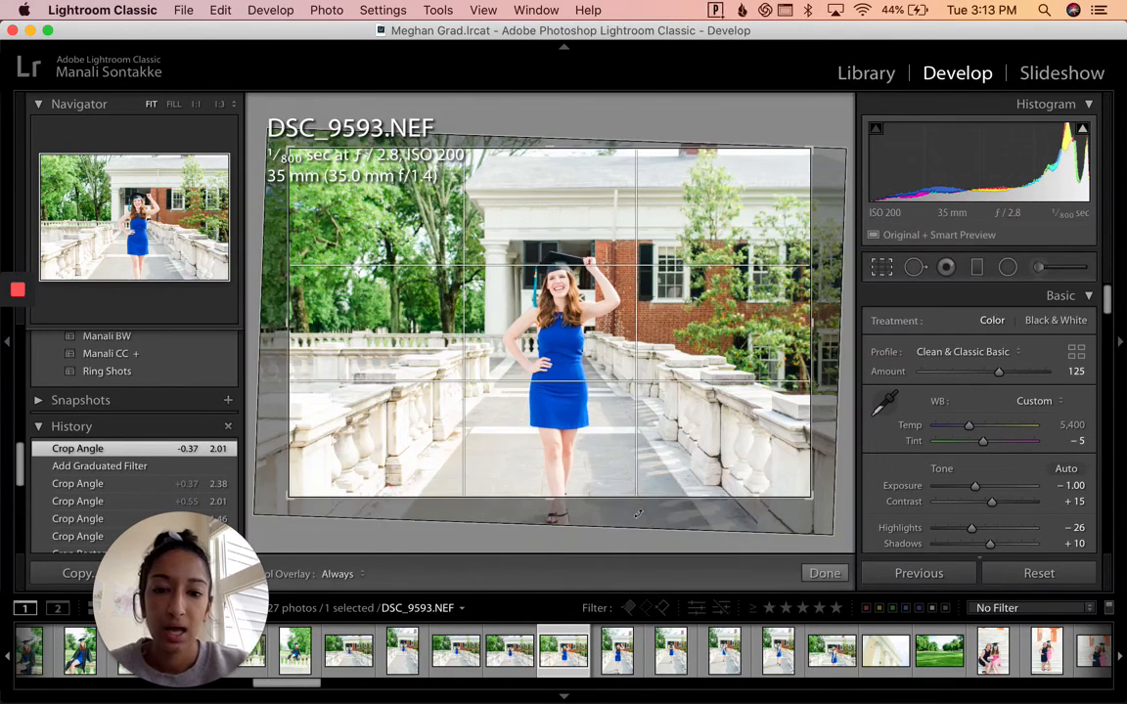
key(r)
Return to the Library grid, browse the gallery and view DSC_9546.NEF enlarged
scroll(981, 460, down, 5)
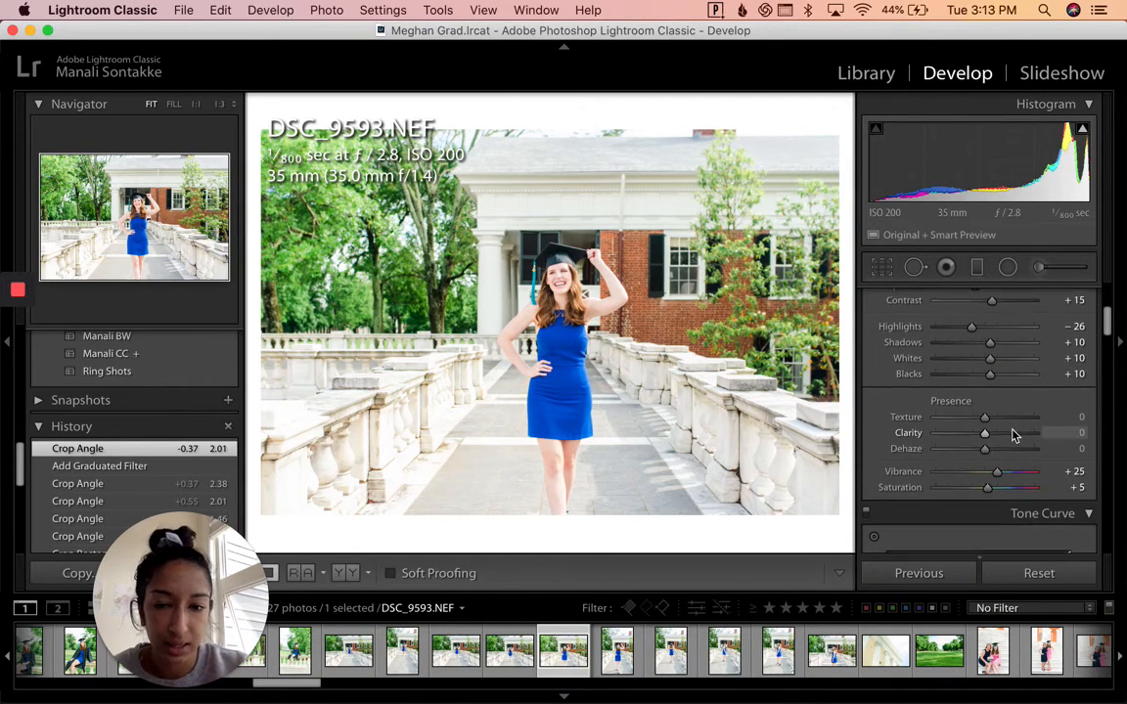
scroll(1014, 435, down, 8)
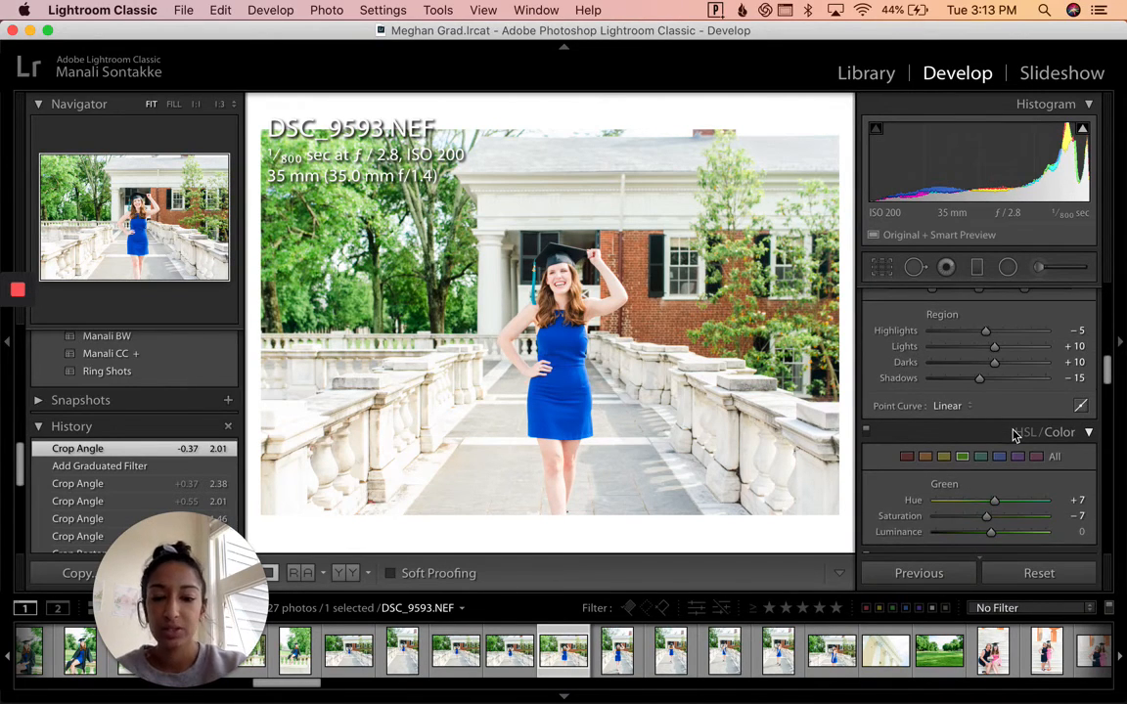
key(o)
key(i)
key(g)
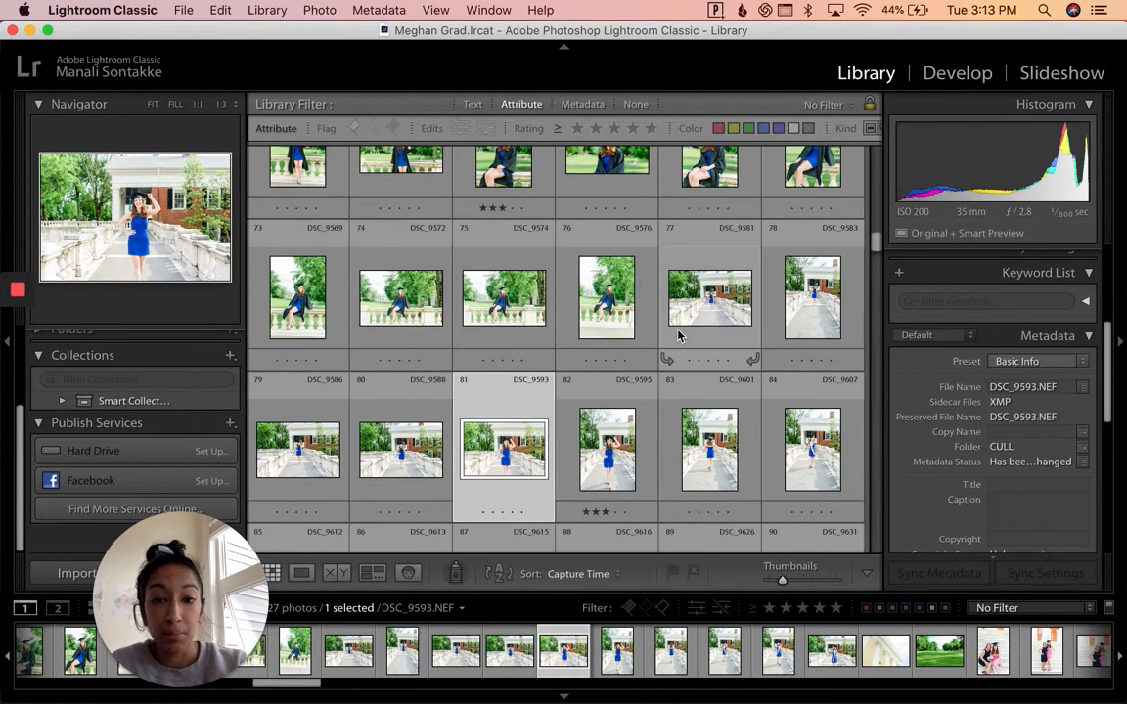
scroll(679, 335, down, 6)
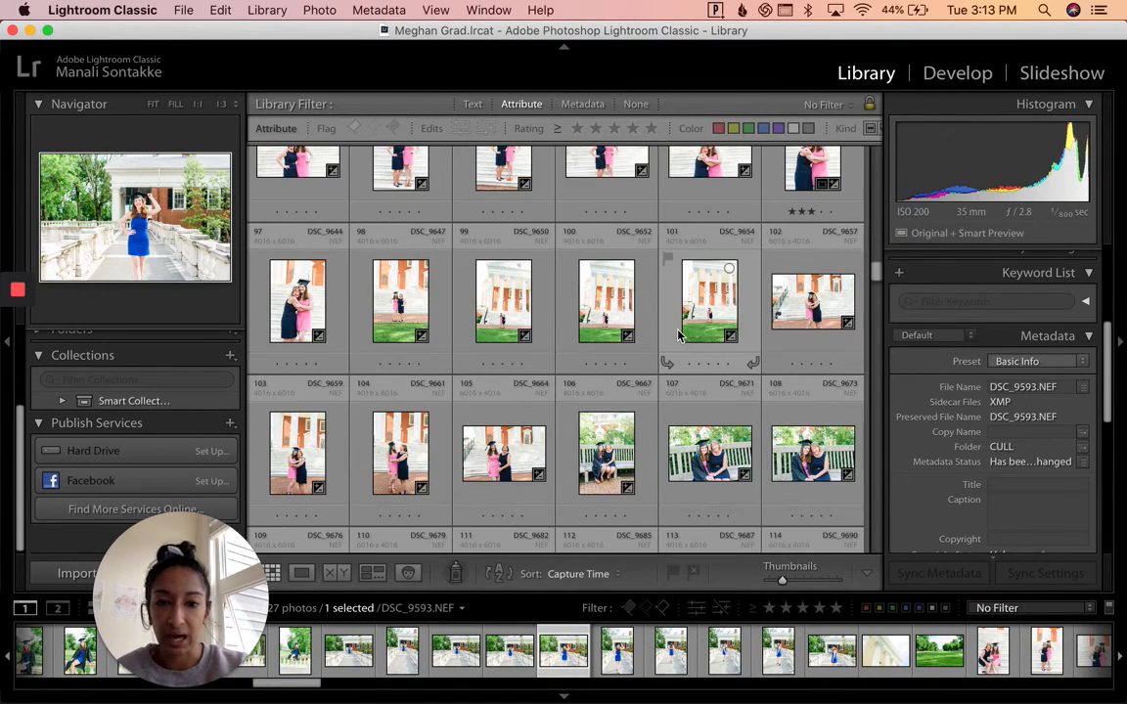
scroll(679, 336, down, 3)
scroll(678, 336, up, 12)
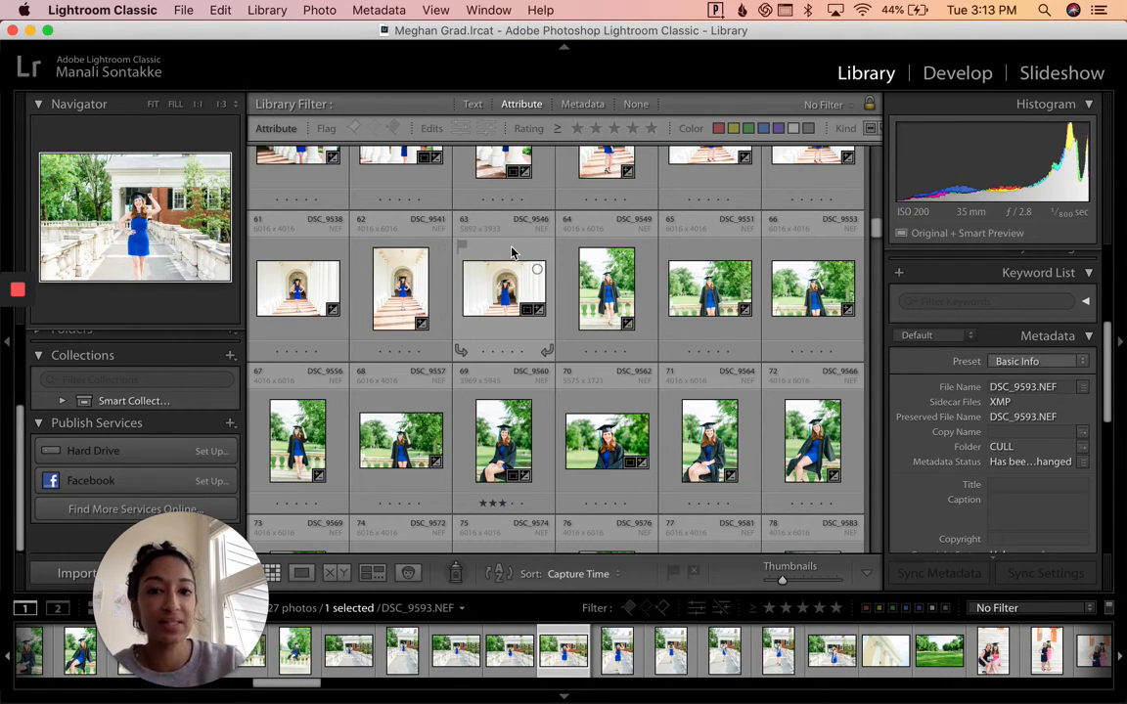
click(490, 302)
double_click(491, 302)
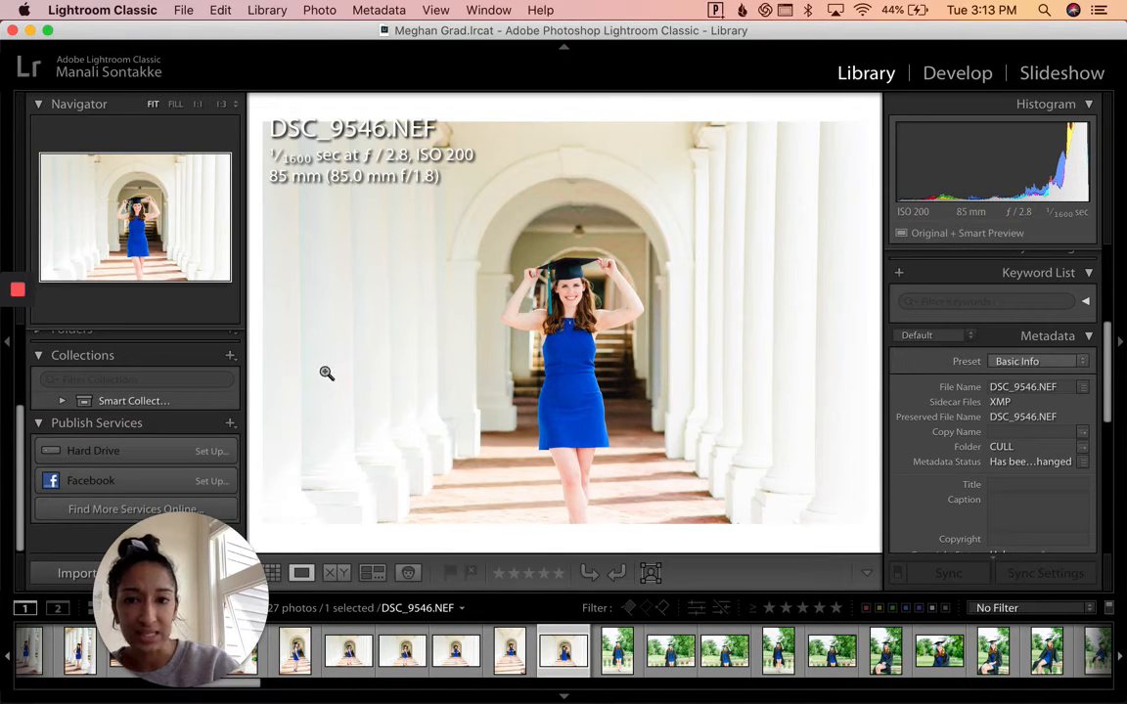
Browse further through the Library grid and open DSC_9815.NEF, the pink dress photo on the marble steps
key(g)
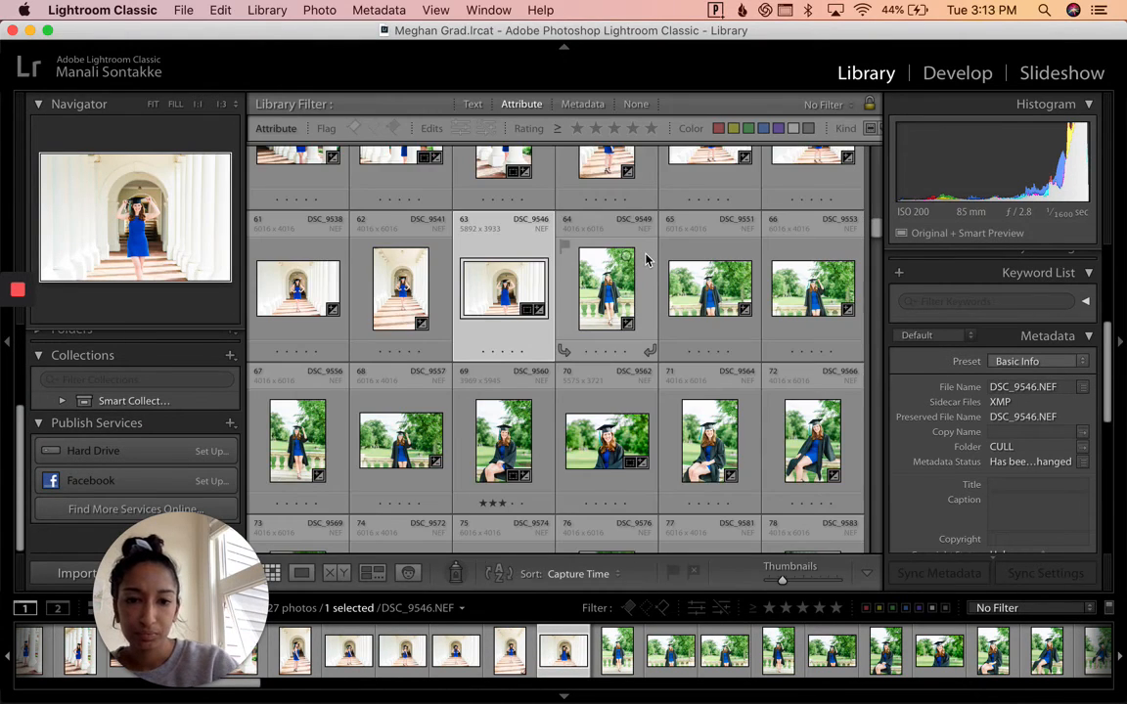
scroll(646, 256, down, 5)
scroll(645, 256, down, 5)
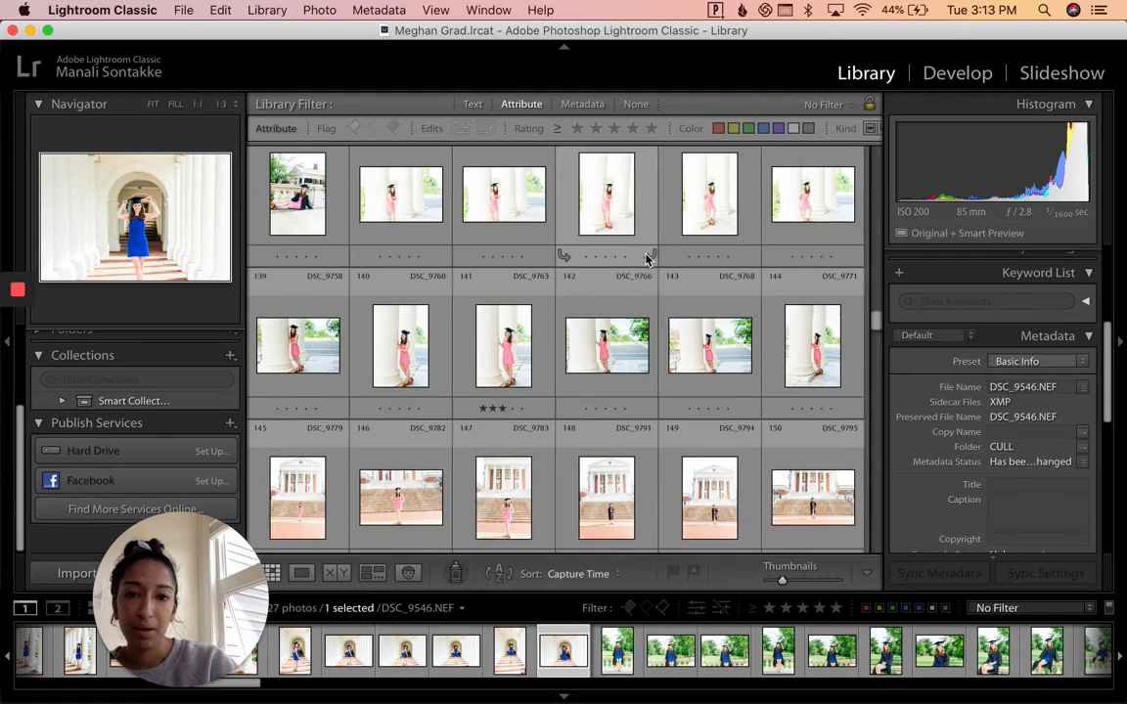
scroll(558, 270, down, 5)
key(j)
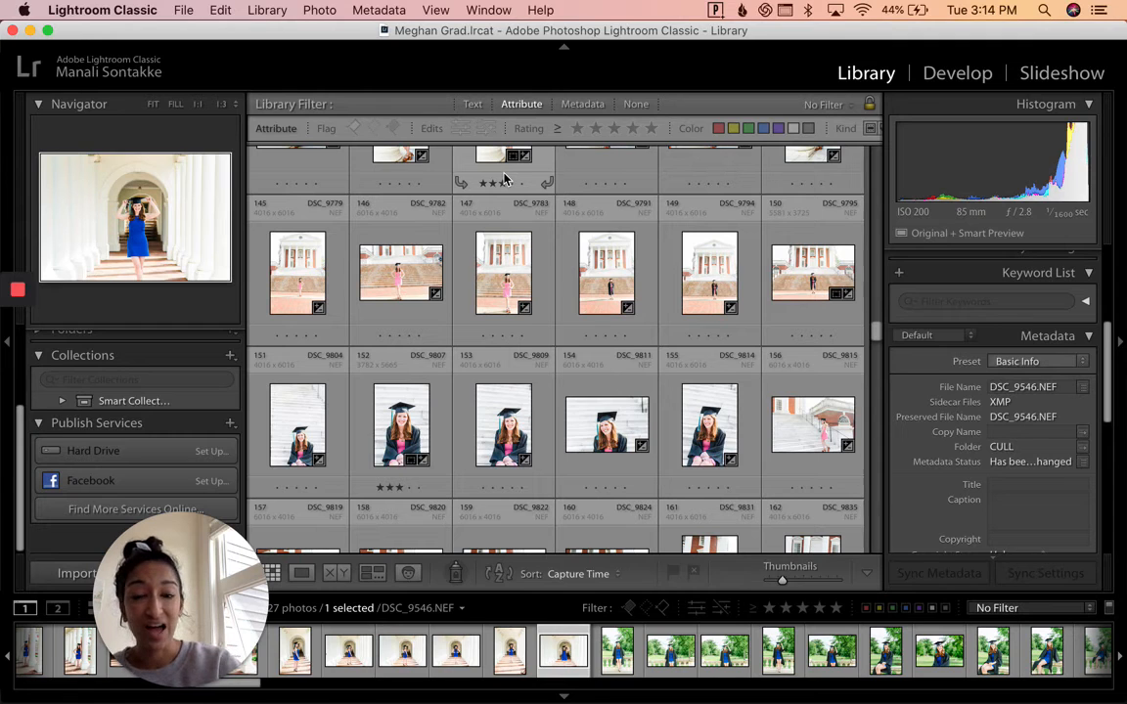
double_click(789, 430)
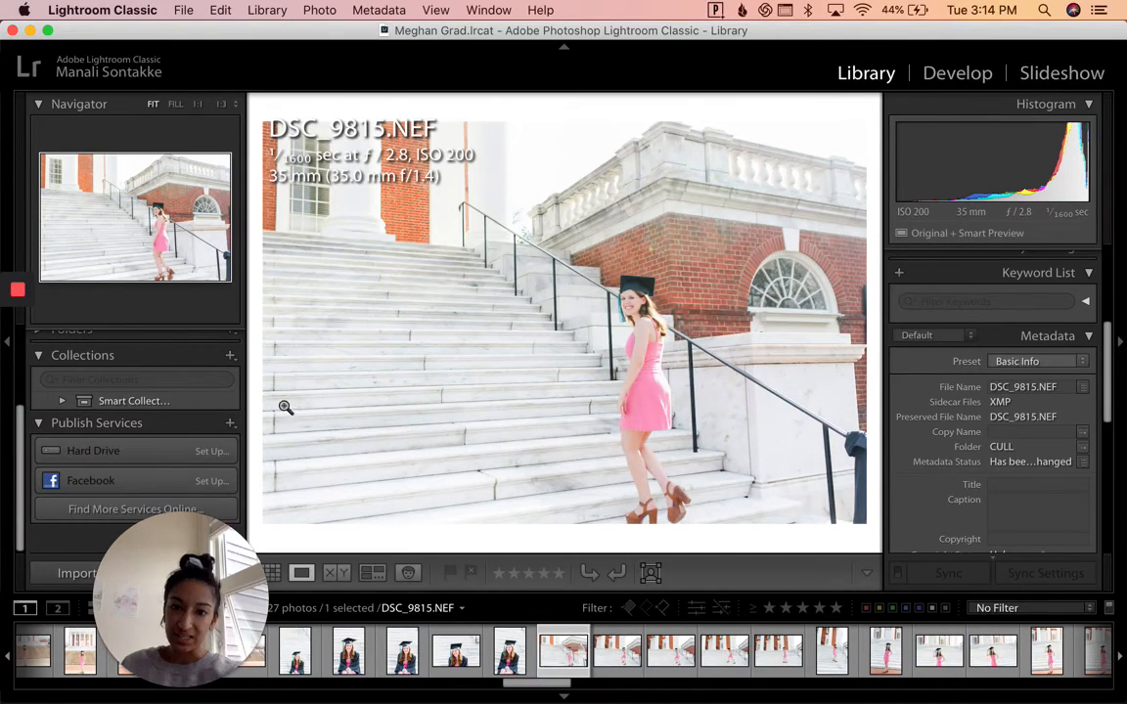
Open DSC_9815.NEF in Develop, try aqua saturation and luminance at 0, and settle on saturation -21 and luminance +40
key(d)
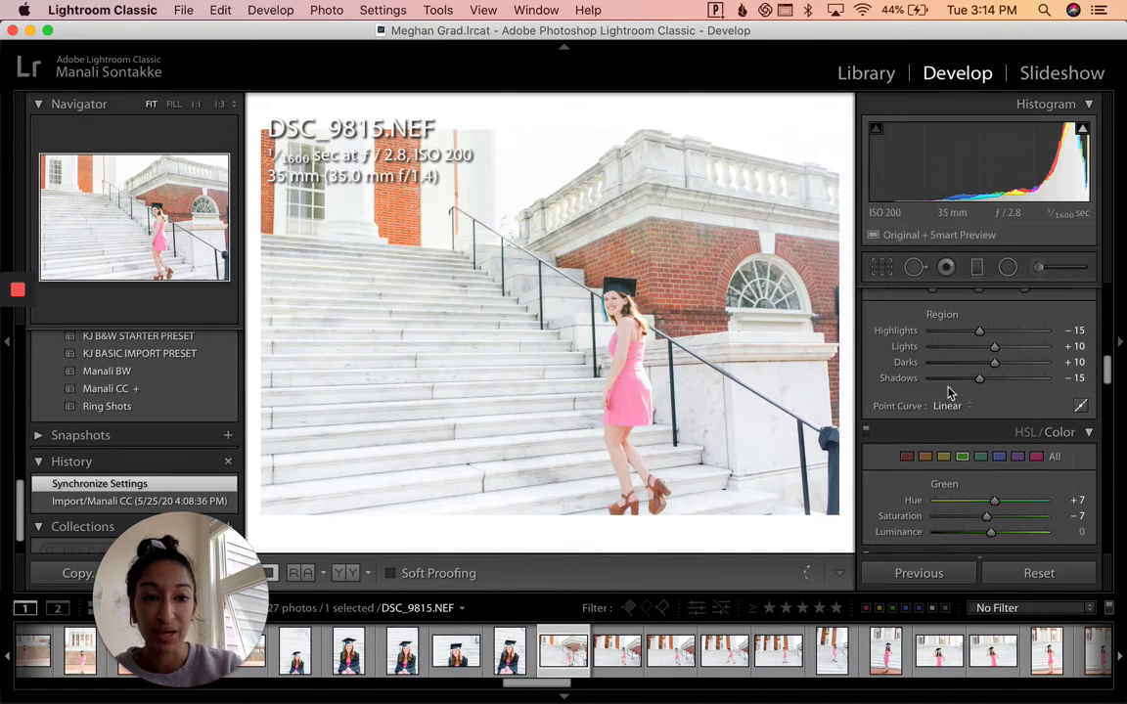
scroll(995, 458, down, 1)
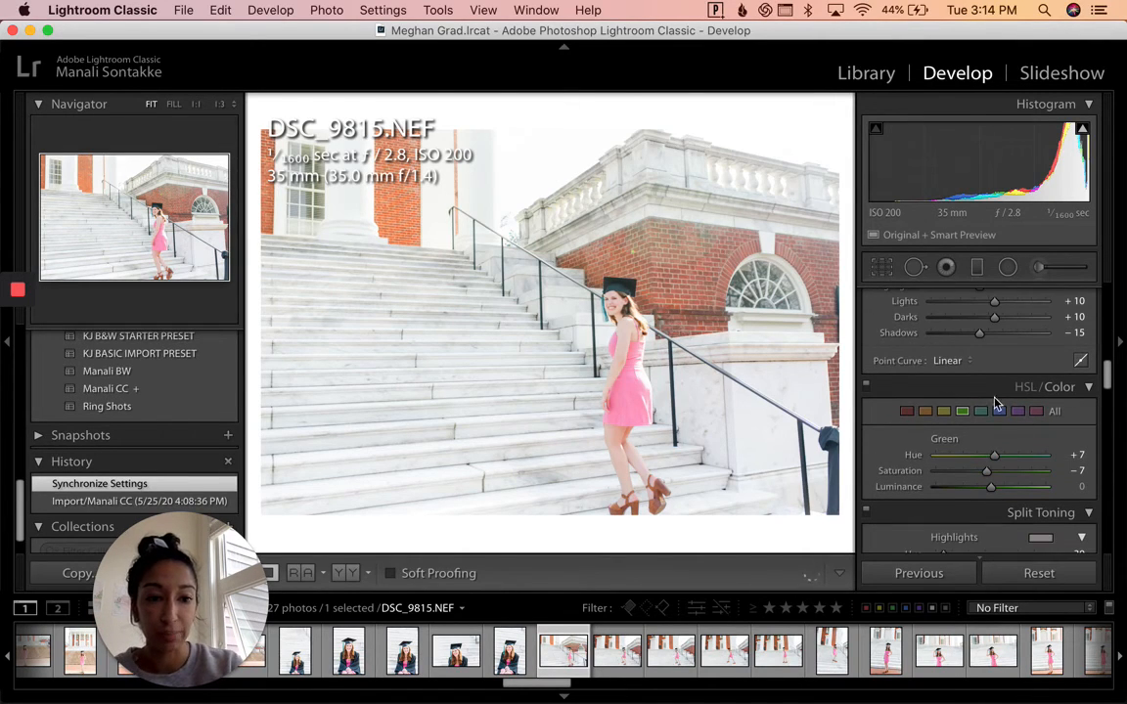
click(979, 412)
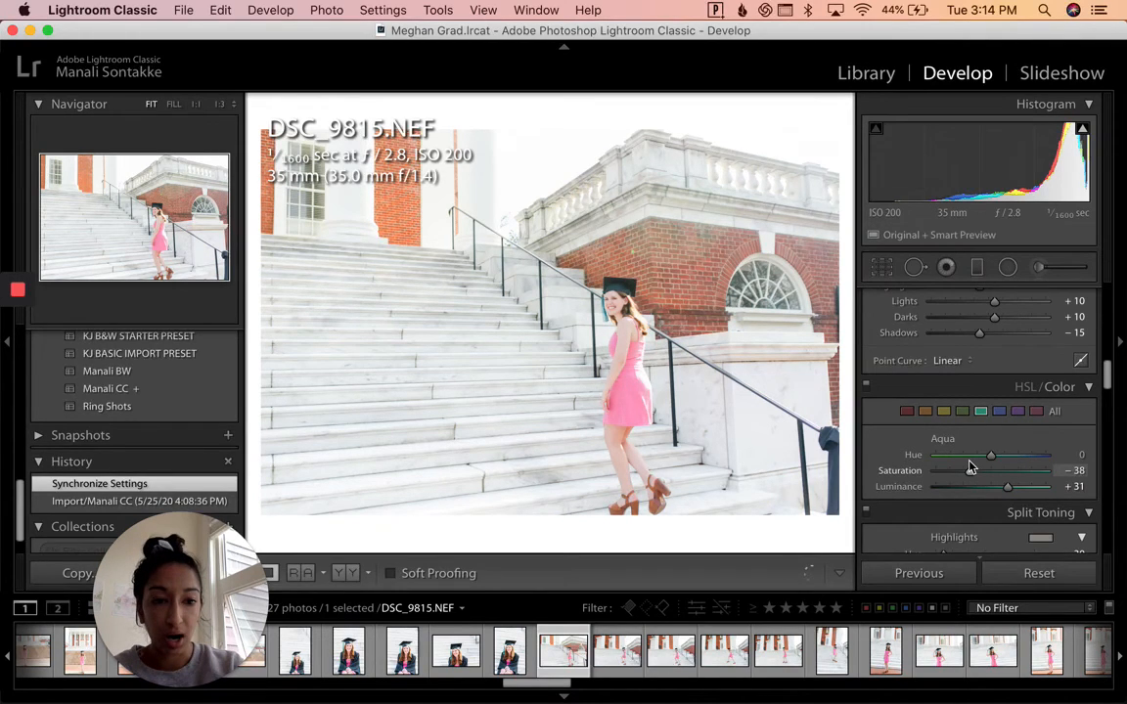
double_click(969, 468)
double_click(900, 486)
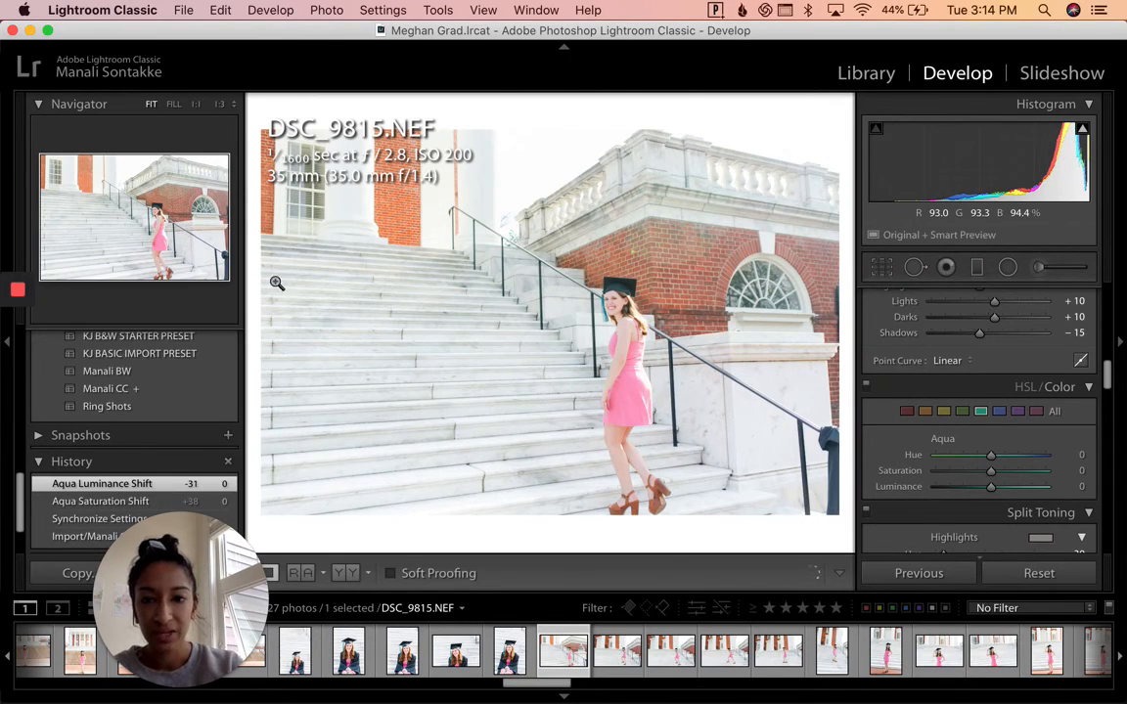
click(977, 472)
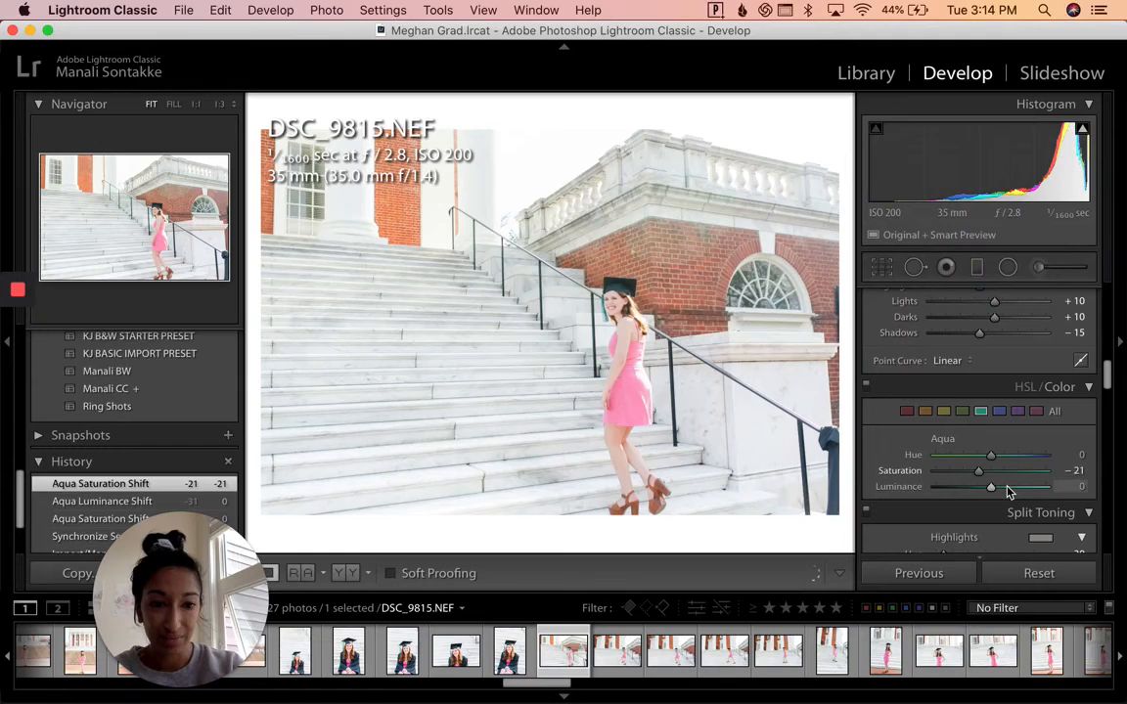
click(1011, 486)
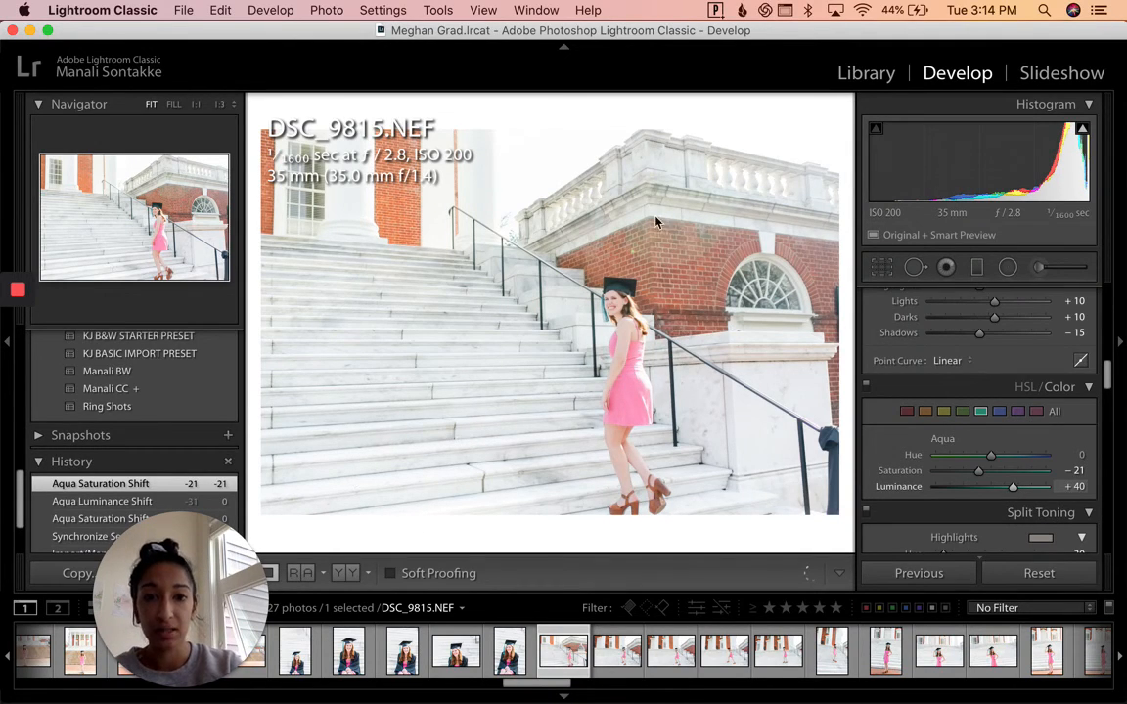
Reset the blue saturation and luminance to 0
click(1006, 411)
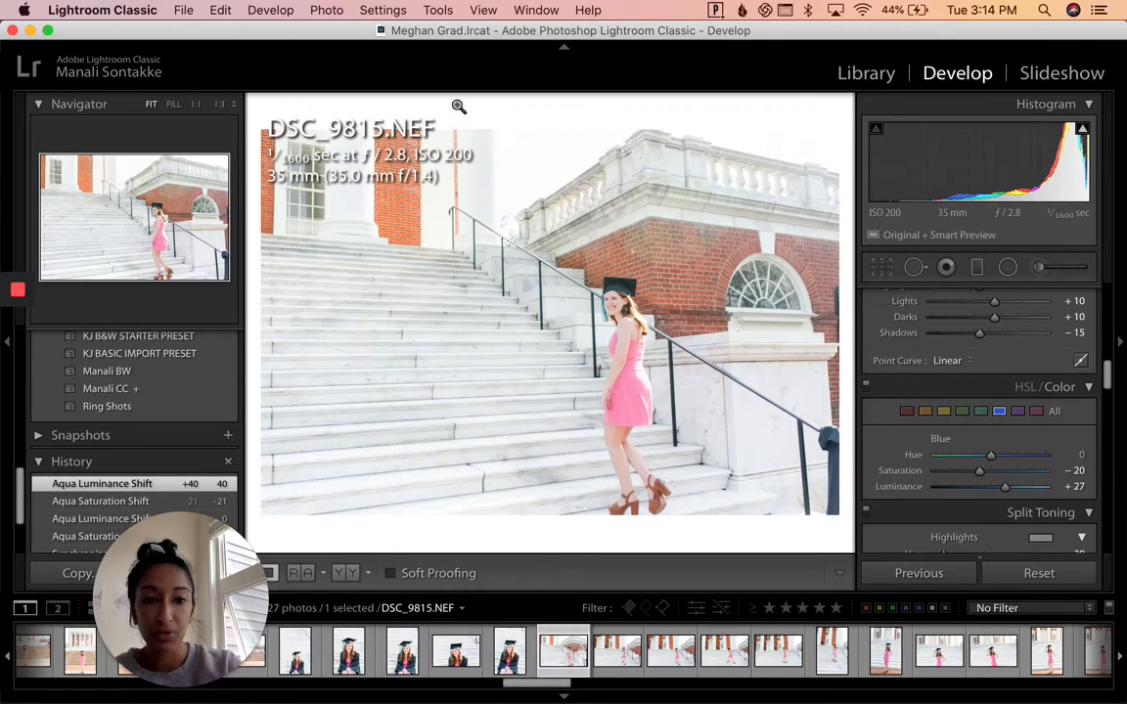
double_click(900, 471)
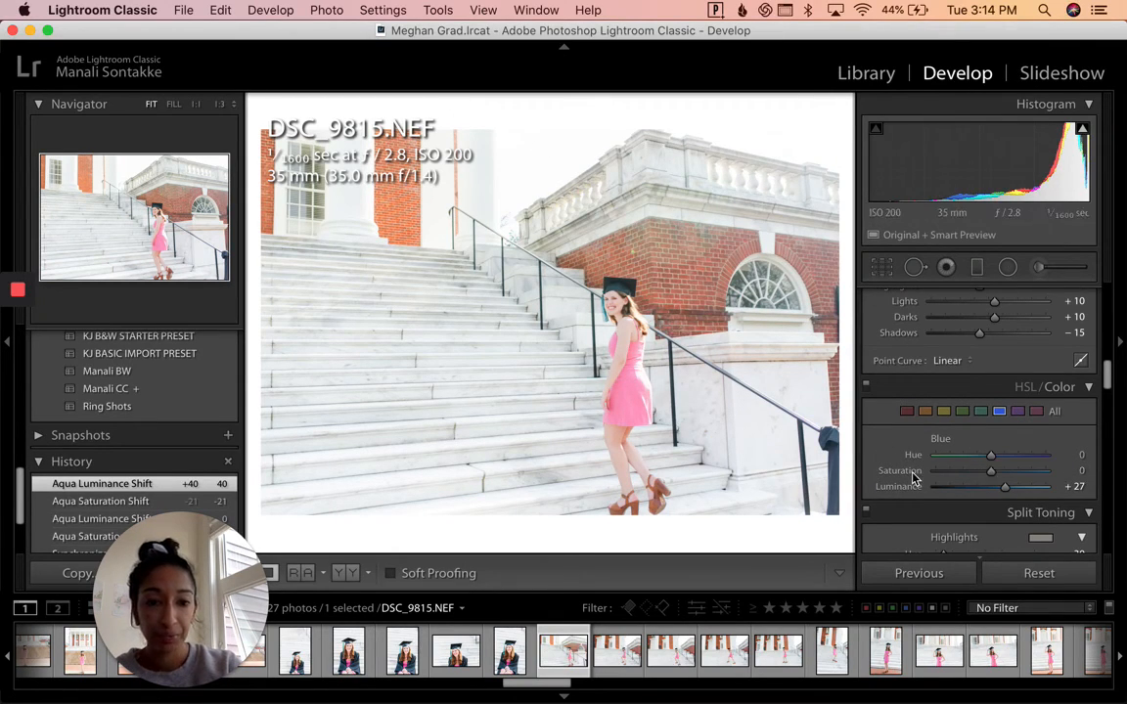
double_click(898, 486)
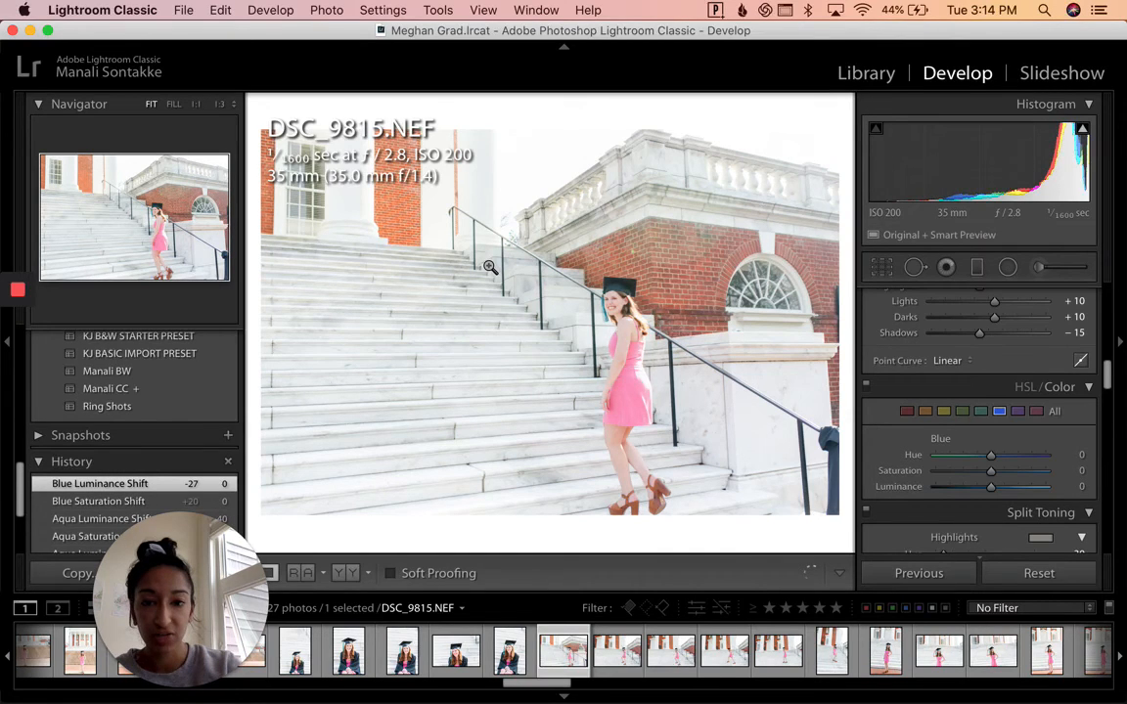
Set the blue saturation to -27 and the blue luminance to +33 on DSC_9815.NEF
click(976, 471)
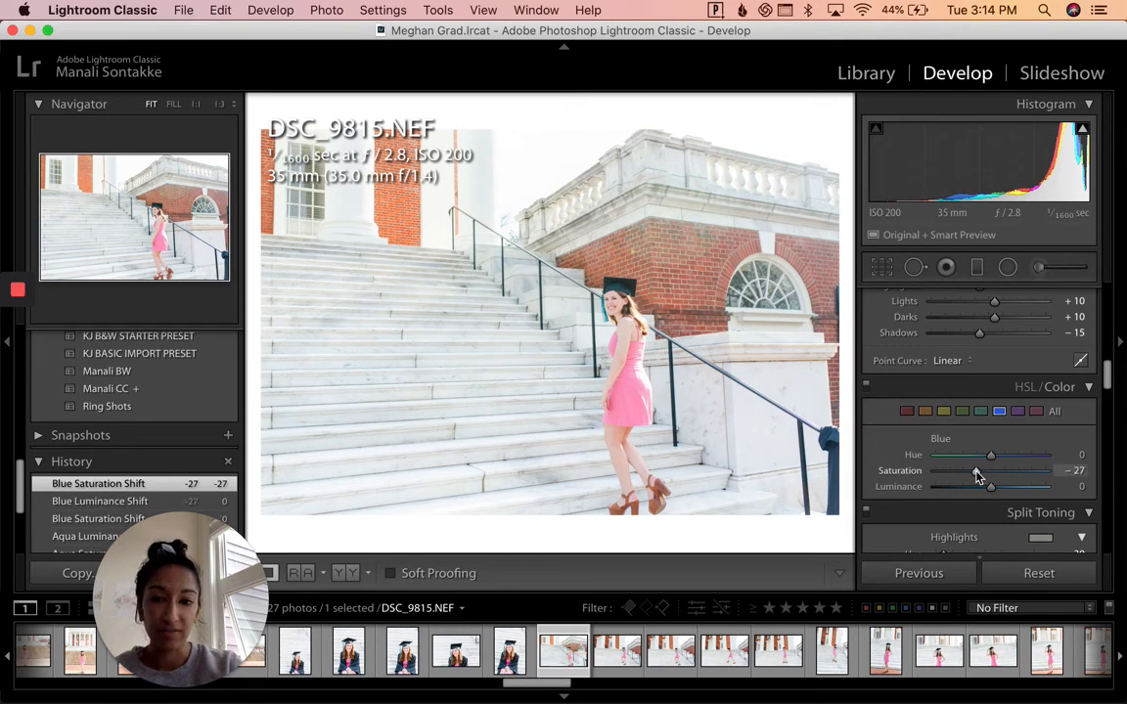
click(1009, 487)
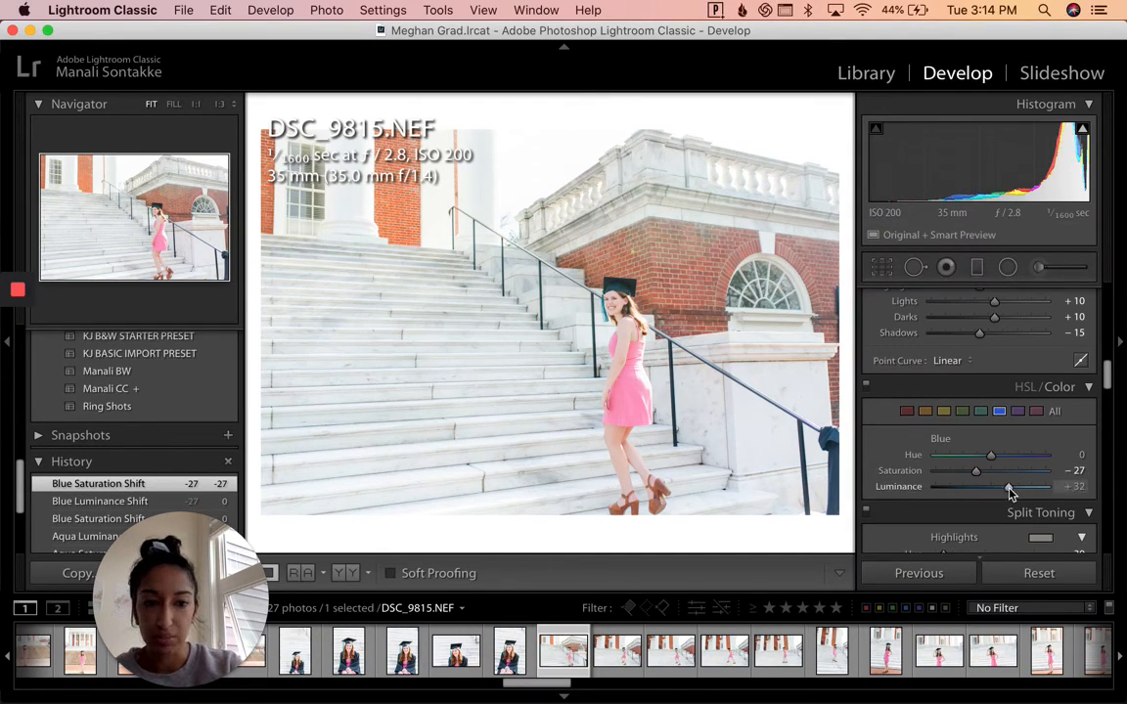
drag(1009, 488, 1009, 488)
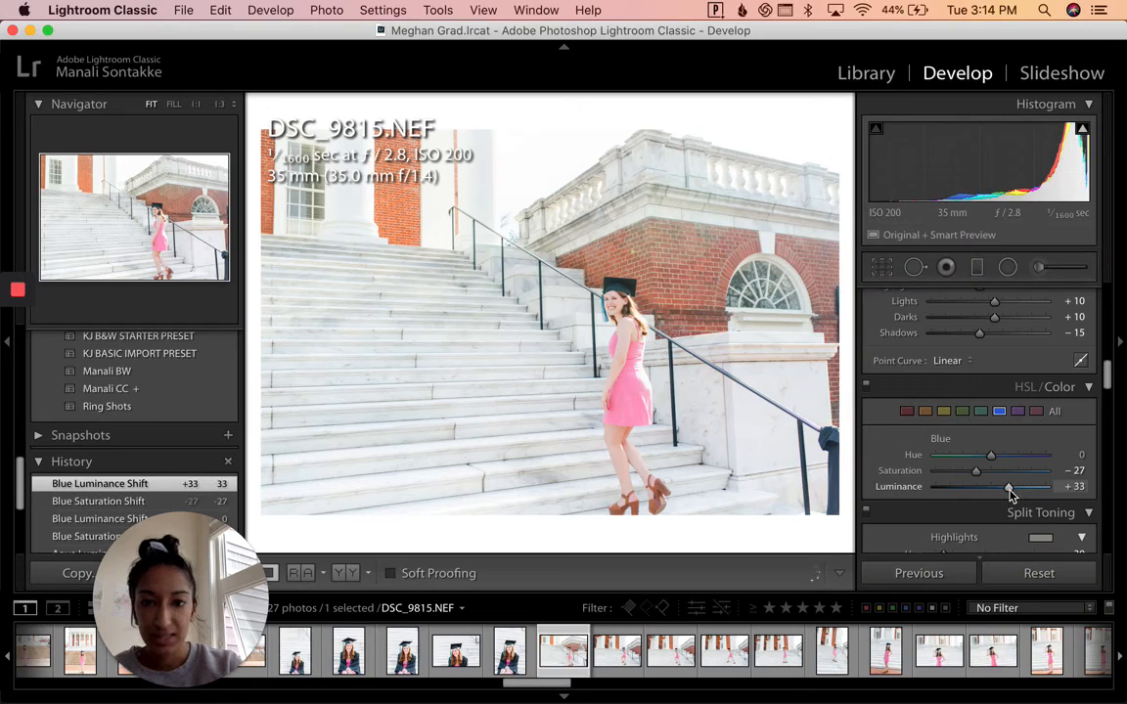
Try the tone curve's Lights at +20 and undo that change
scroll(992, 394, up, 3)
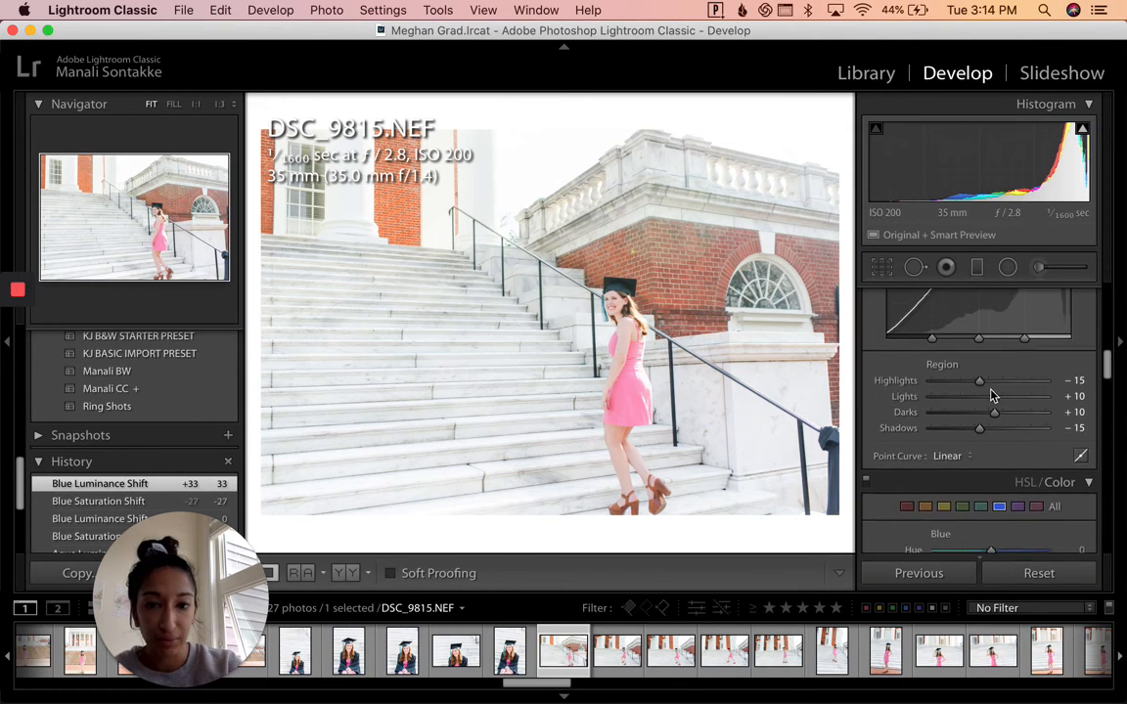
scroll(991, 390, up, 1)
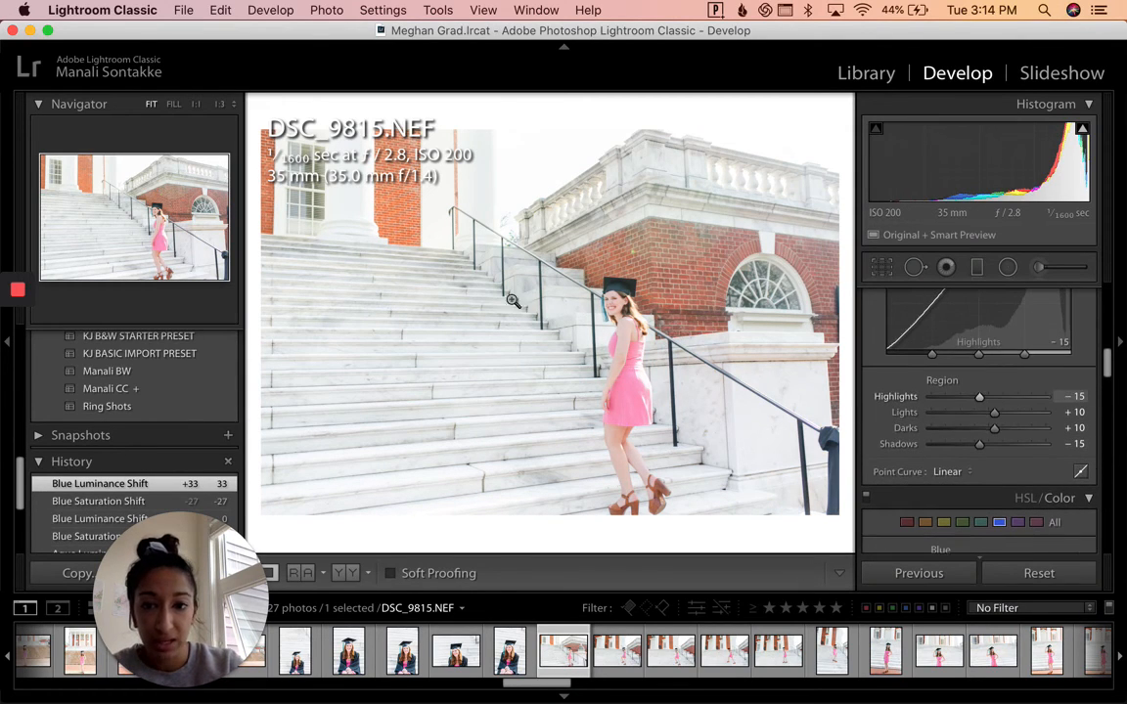
click(1076, 415)
text(20)
key(Return)
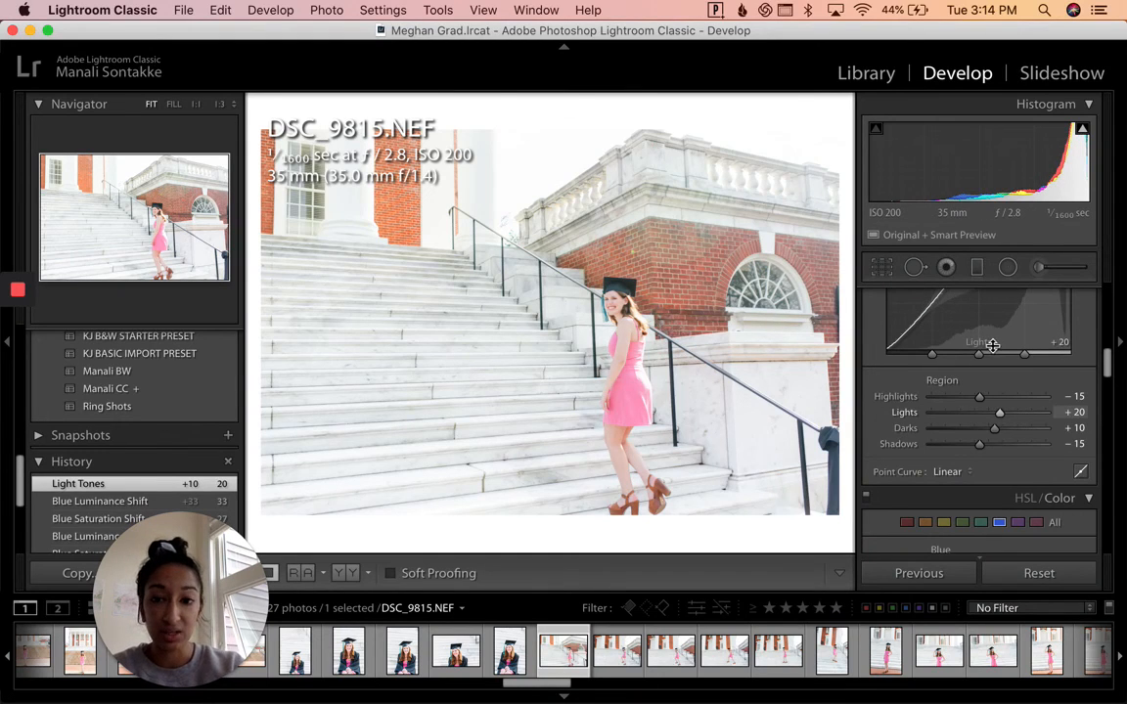
scroll(992, 345, up, 5)
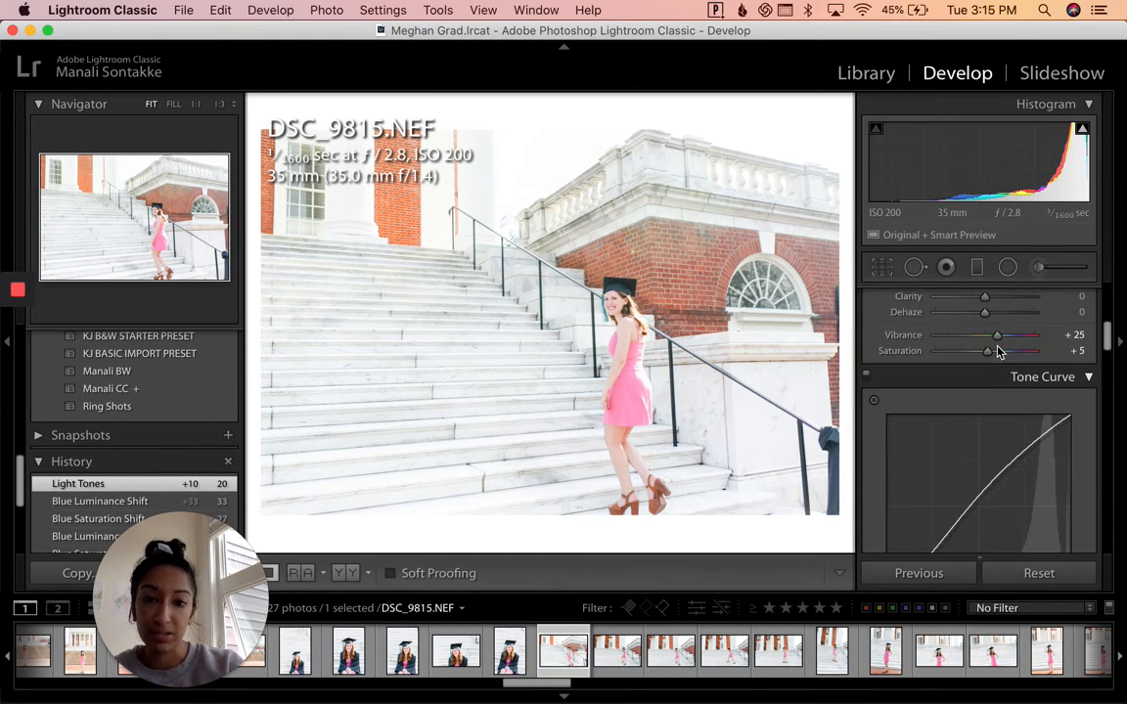
scroll(998, 353, up, 6)
key(super+z)
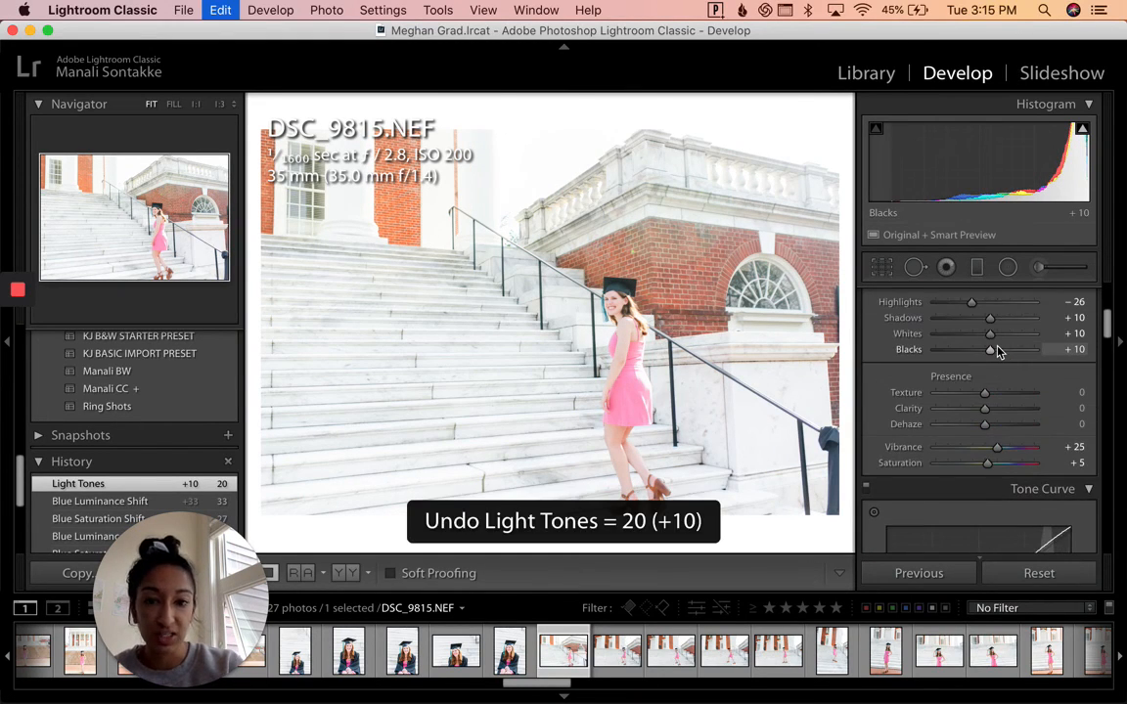
Set Whites to +20, raise it to +33, try +56 and undo that last increase
click(1076, 333)
text(20)
key(Return)
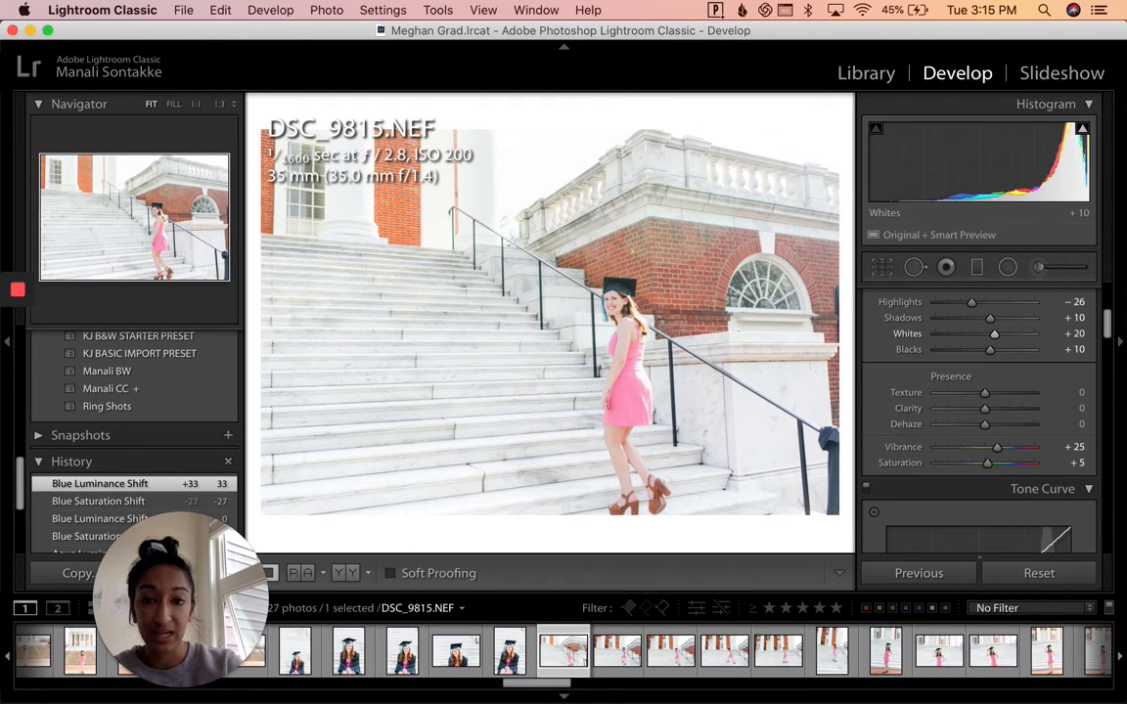
click(1072, 334)
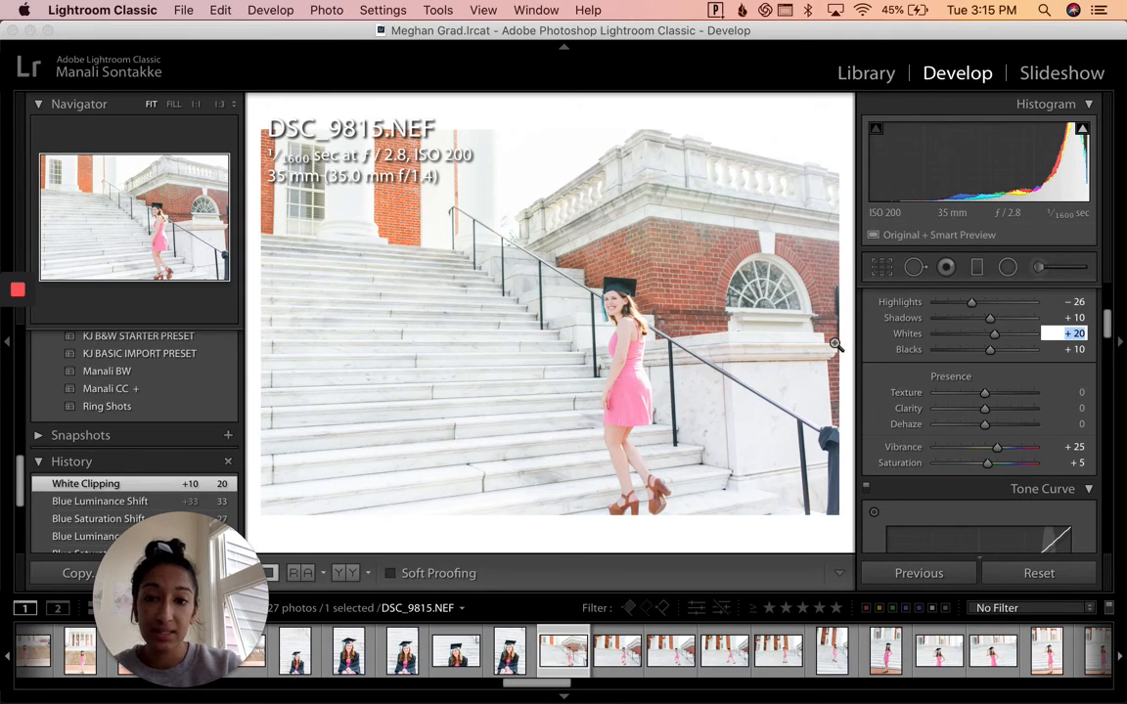
click(1002, 336)
mouse_move(1002, 337)
mouse_down()
mouse_move(1016, 337)
mouse_move(990, 338)
mouse_move(1013, 336)
mouse_up()
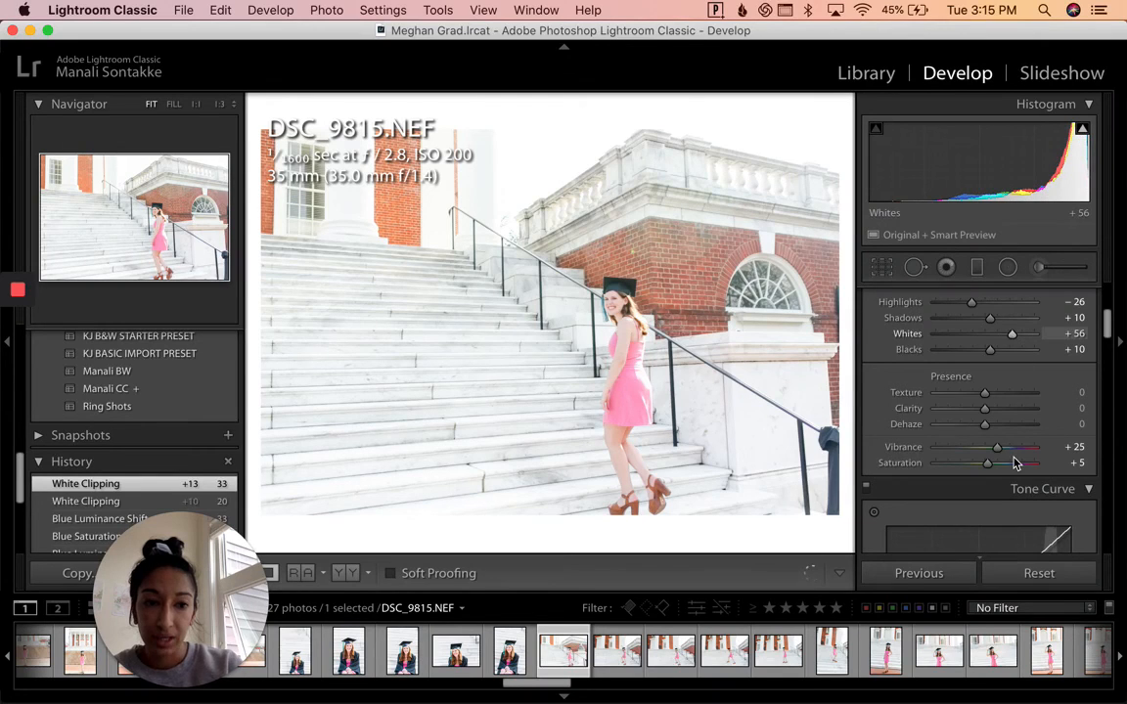
scroll(1013, 460, down, 5)
scroll(1015, 460, up, 5)
key(super+z)
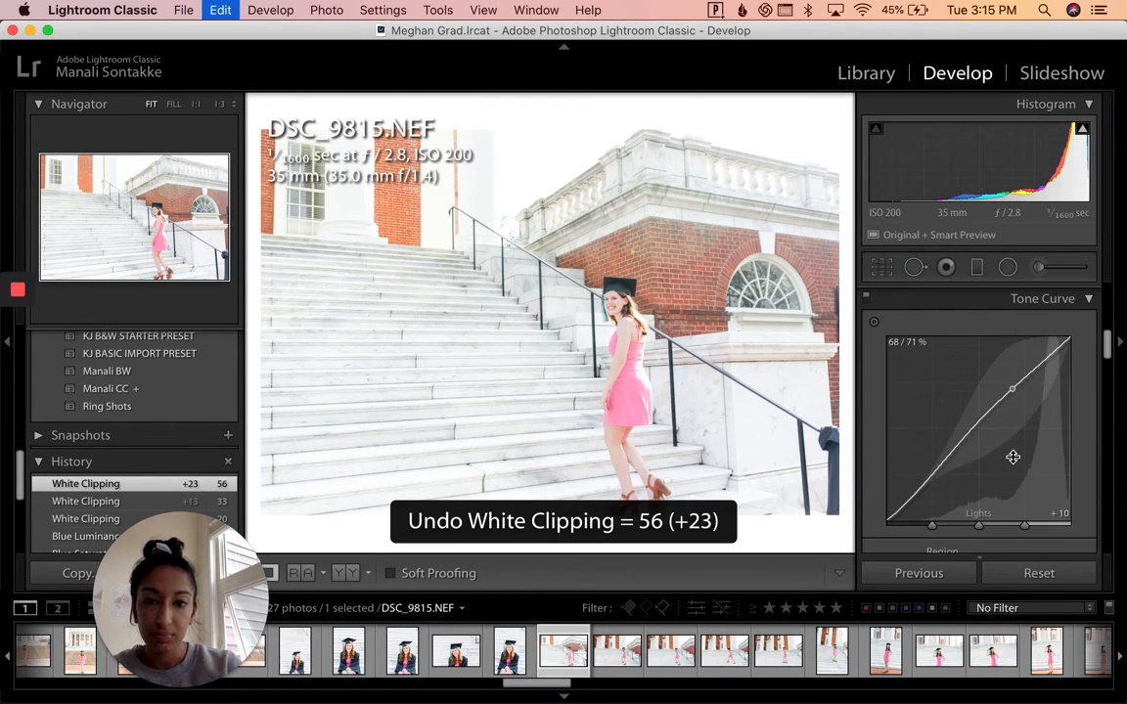
Set the tone curve's Lights to +17 and lower the magenta luminance to -26
scroll(1013, 457, down, 4)
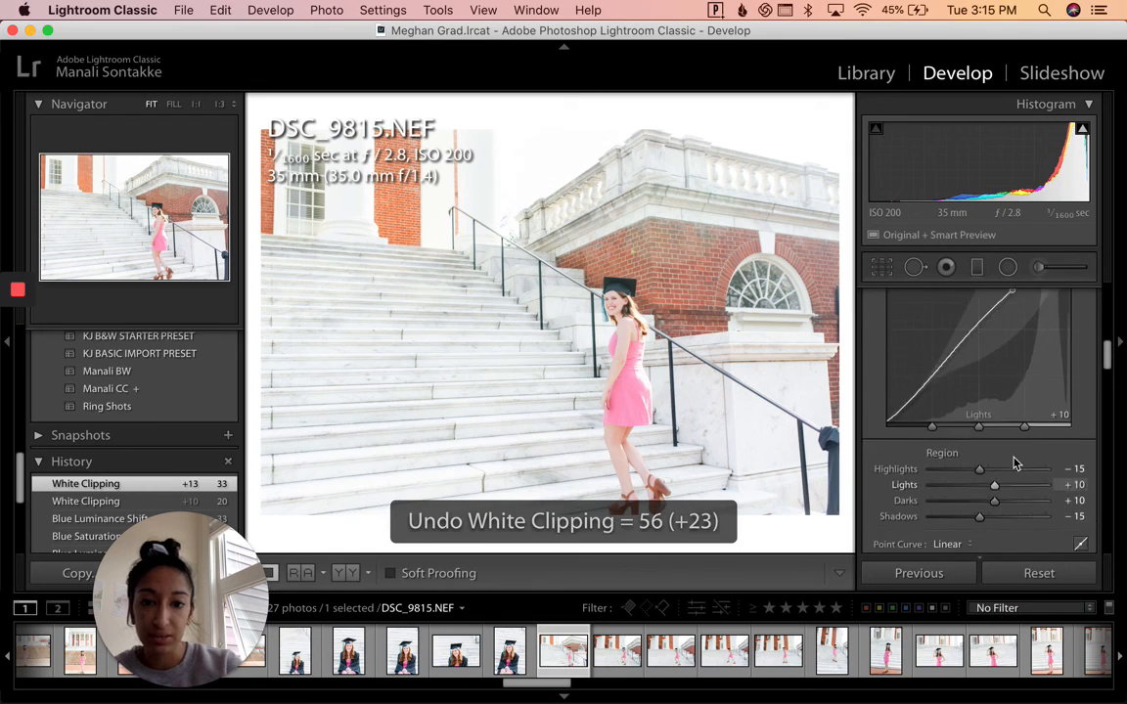
drag(995, 408, 999, 409)
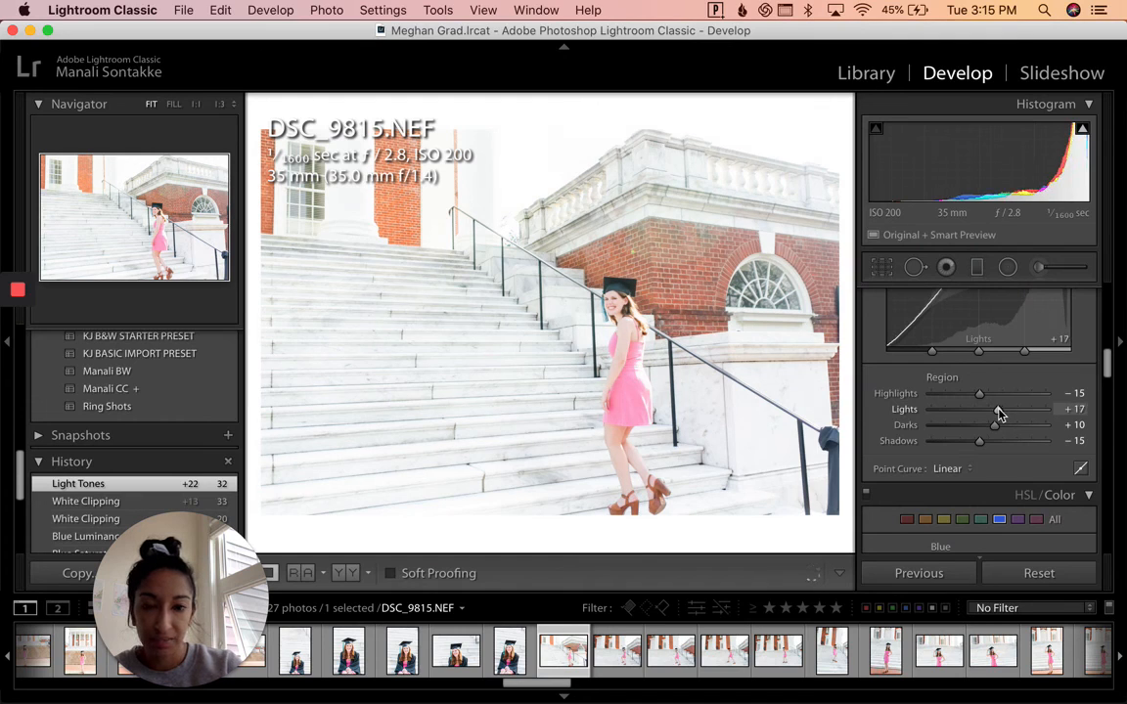
scroll(978, 391, down, 3)
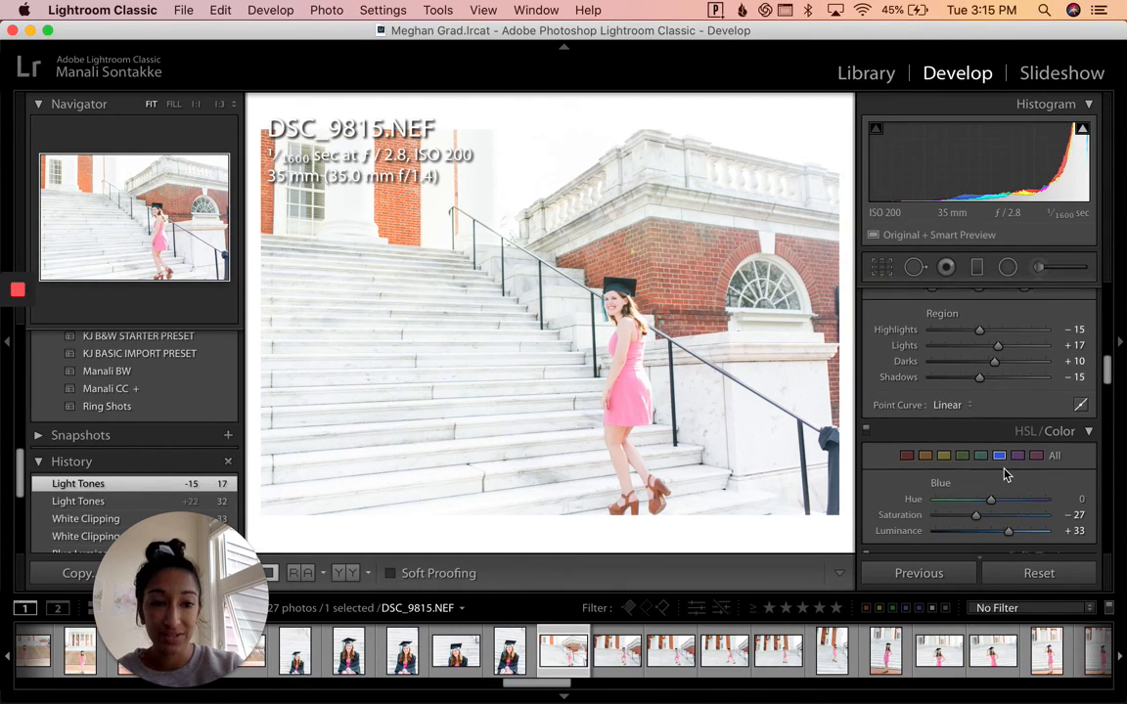
click(1034, 429)
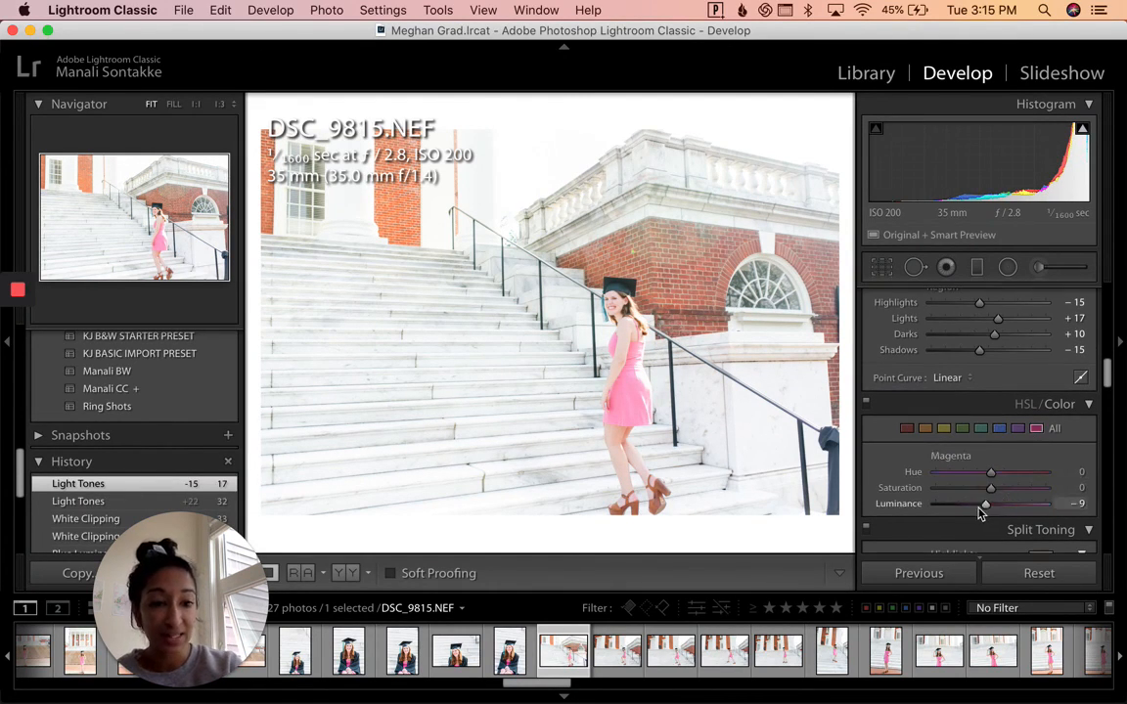
drag(981, 505, 977, 506)
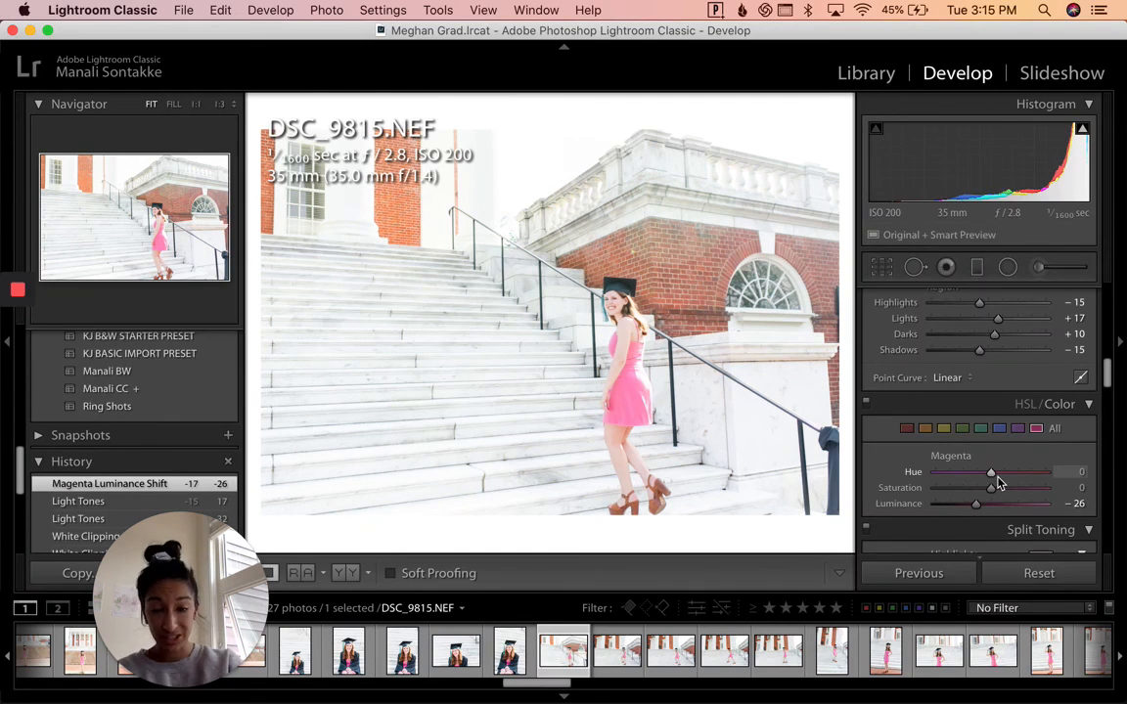
Straighten the staircase photo by rotating the crop to an angle of 1.26 and apply it
key(r)
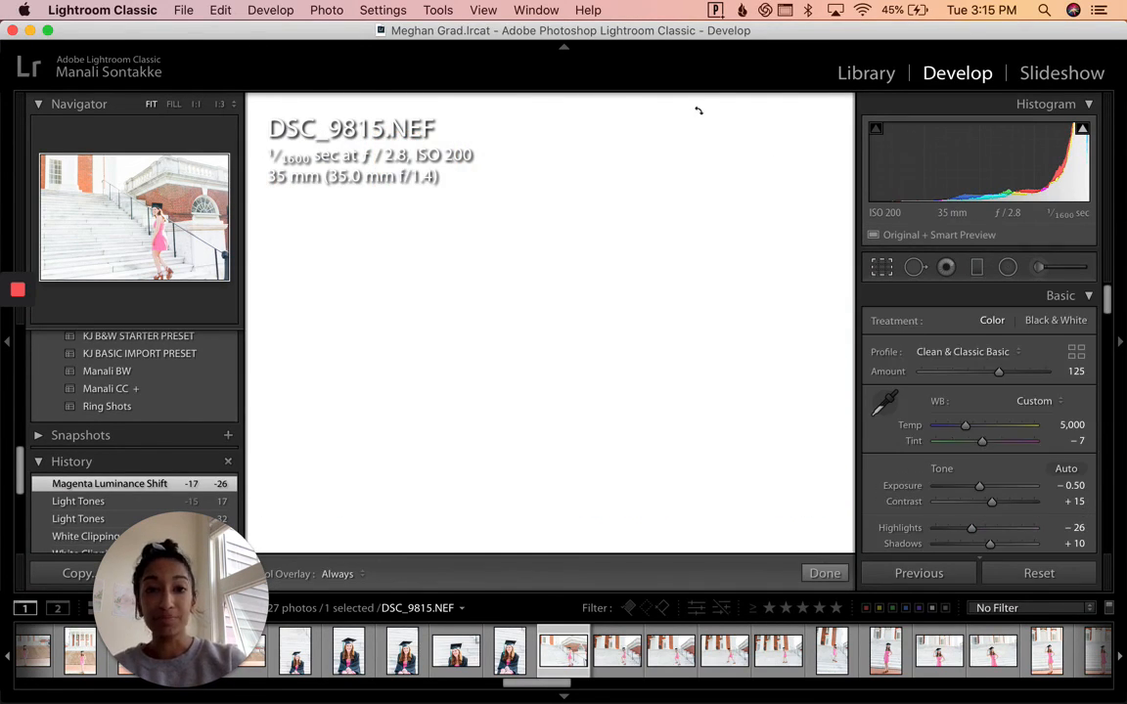
drag(698, 111, 705, 113)
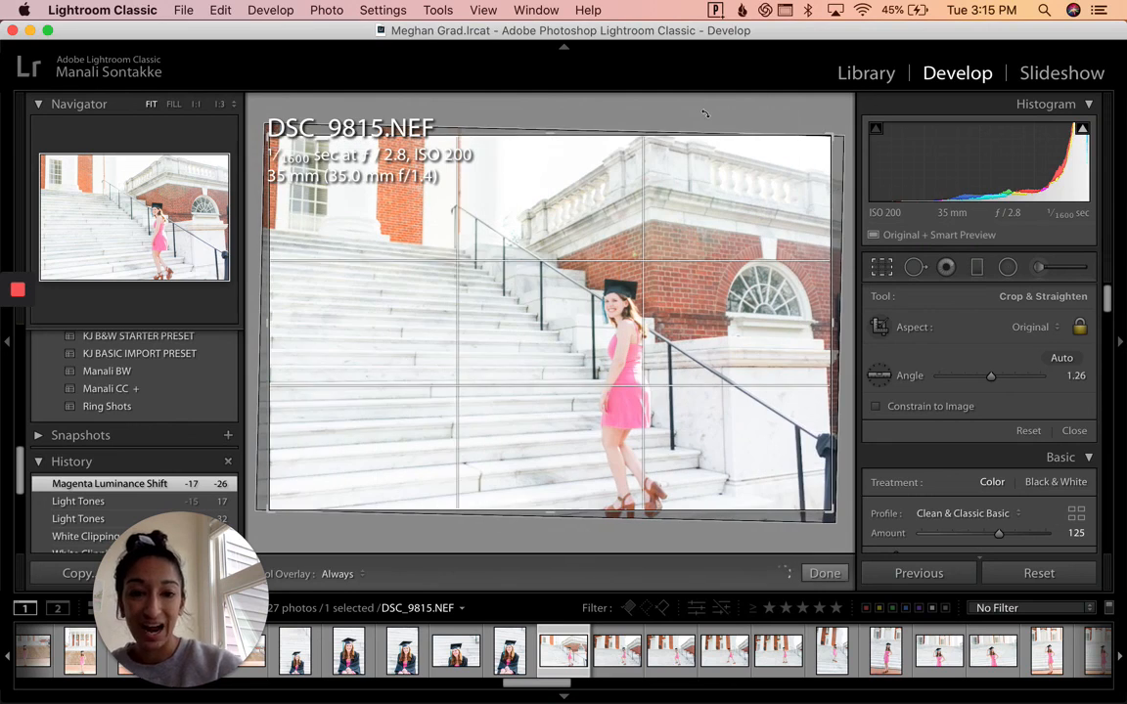
key(r)
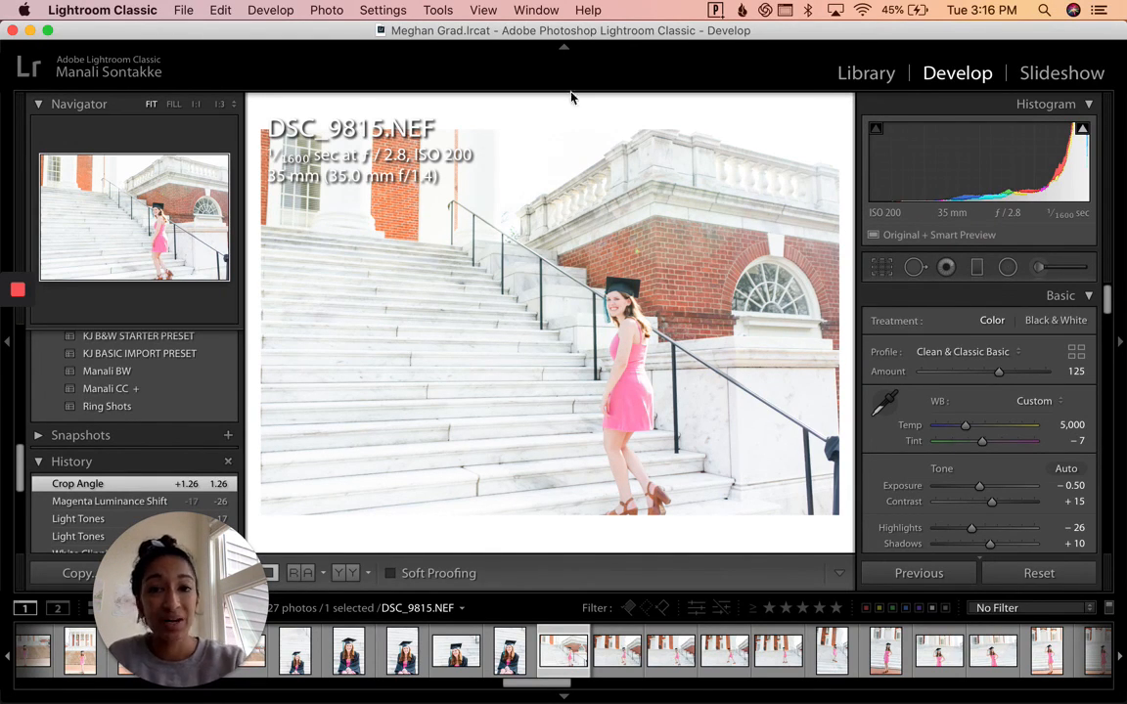
mouse_move(17, 289)
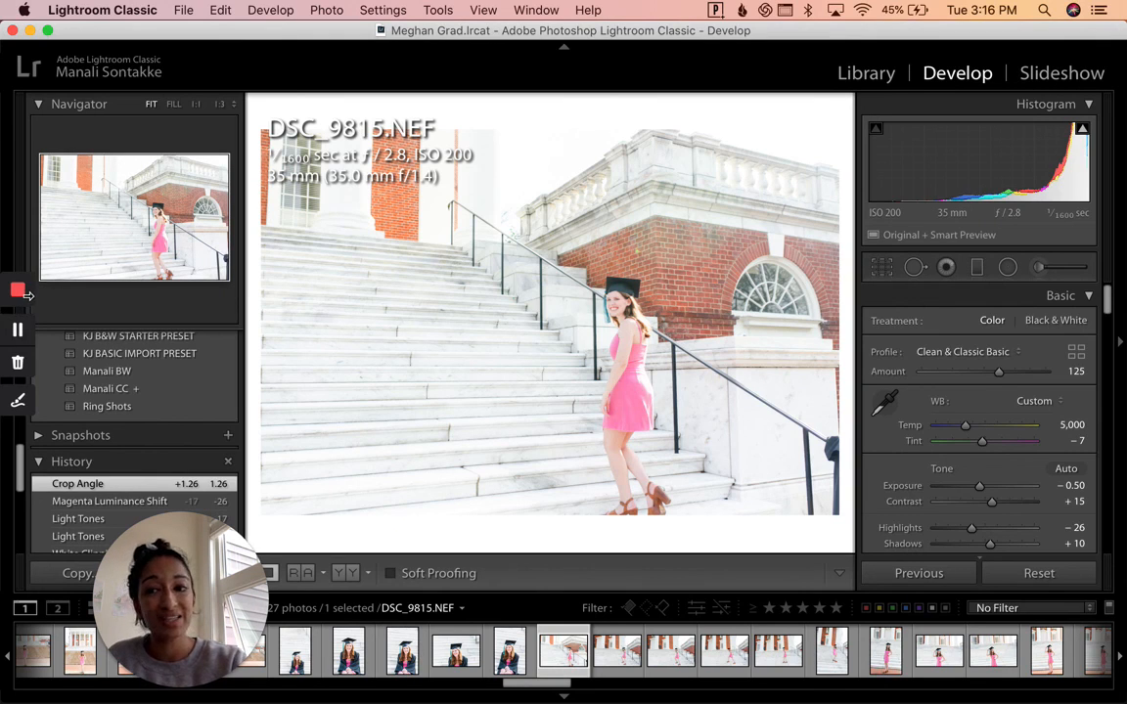